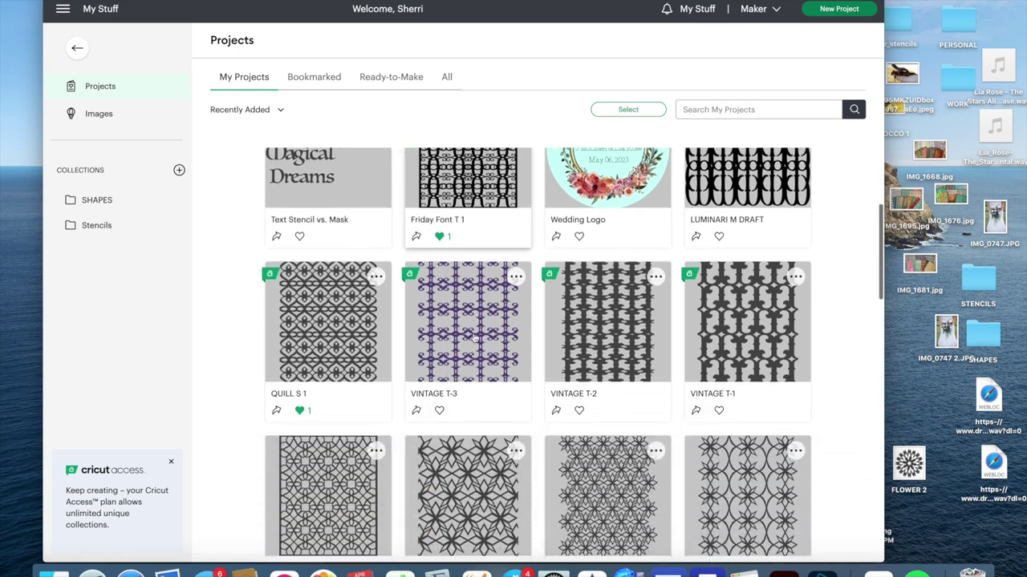
Examine the VINTAGE T-1, VINTAGE T-2 and VINTAGE T-3 pattern projects, and look over the neighbouring saved projects.
{"action": "scroll", "coordinate": [474, 337], "scroll_direction": "up", "scroll_amount": 1}
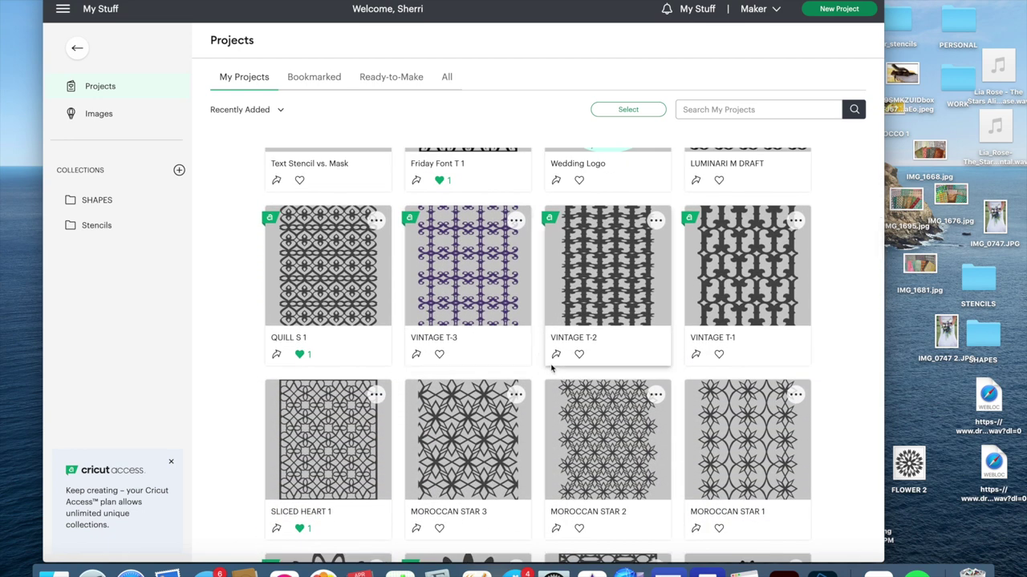
{"action": "scroll", "coordinate": [668, 366], "scroll_direction": "up", "scroll_amount": 1}
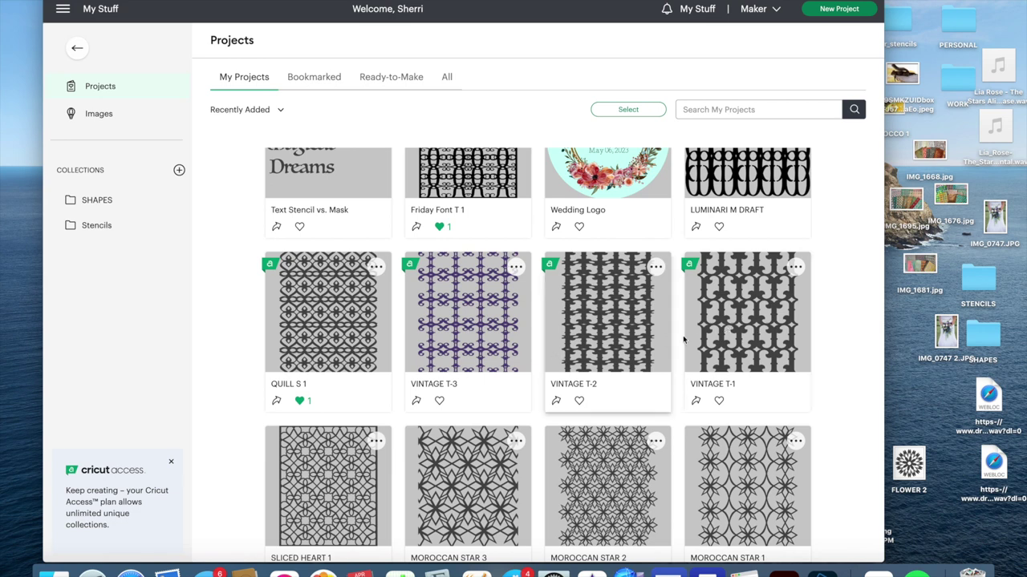
{"action": "left_click", "coordinate": [749, 343]}
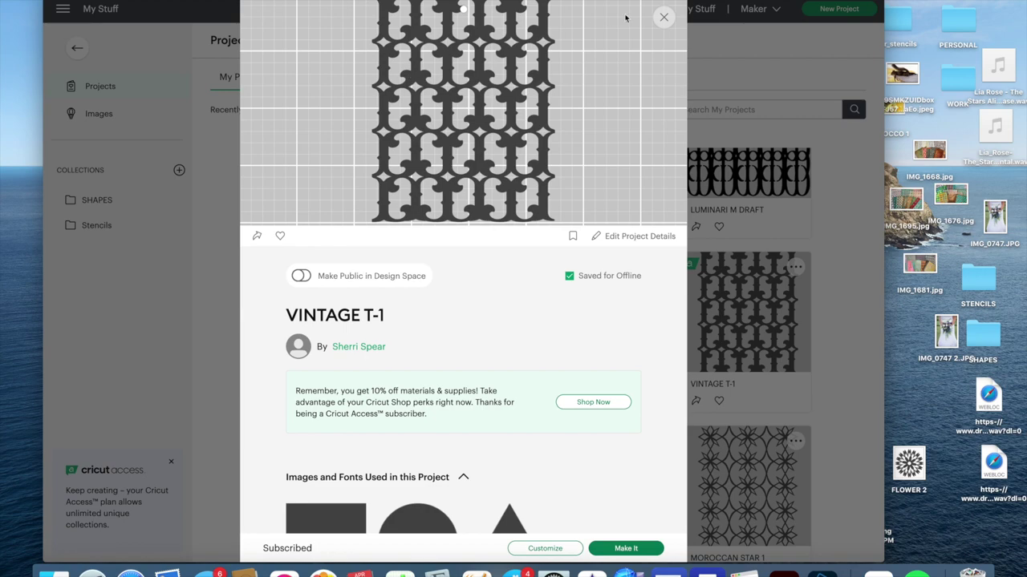
{"action": "left_click", "coordinate": [663, 17]}
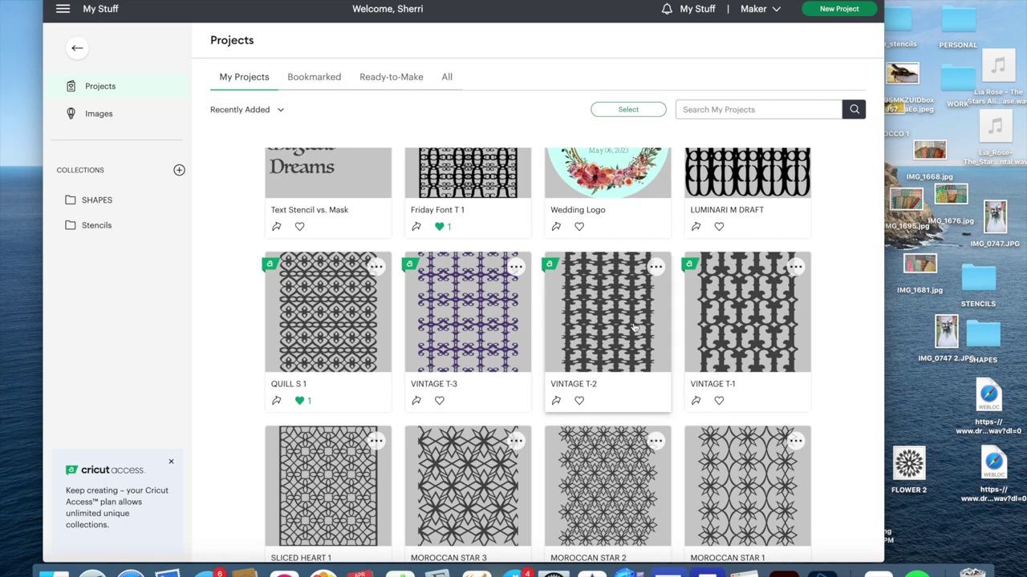
{"action": "left_click", "coordinate": [600, 322]}
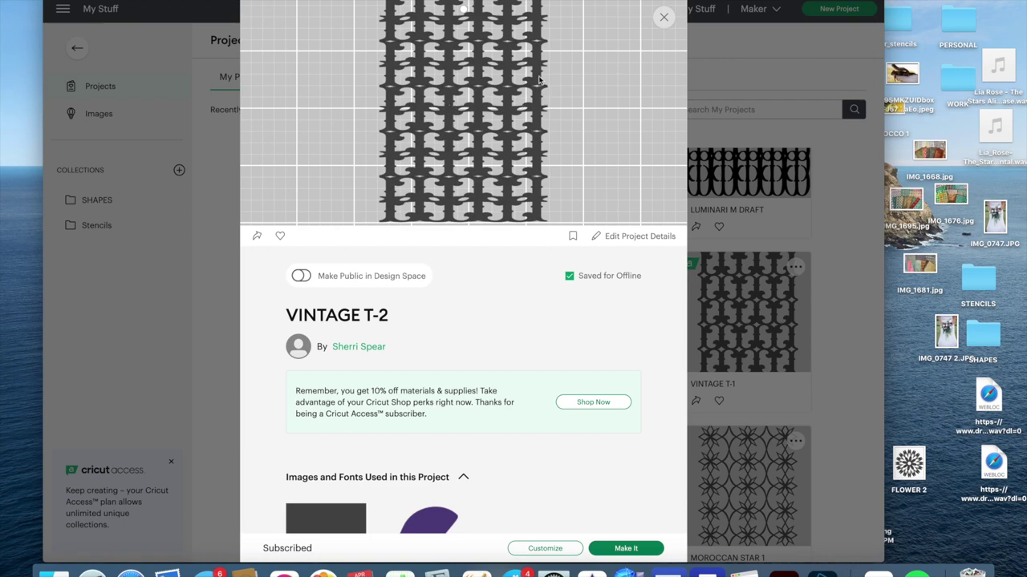
{"action": "left_click", "coordinate": [664, 17]}
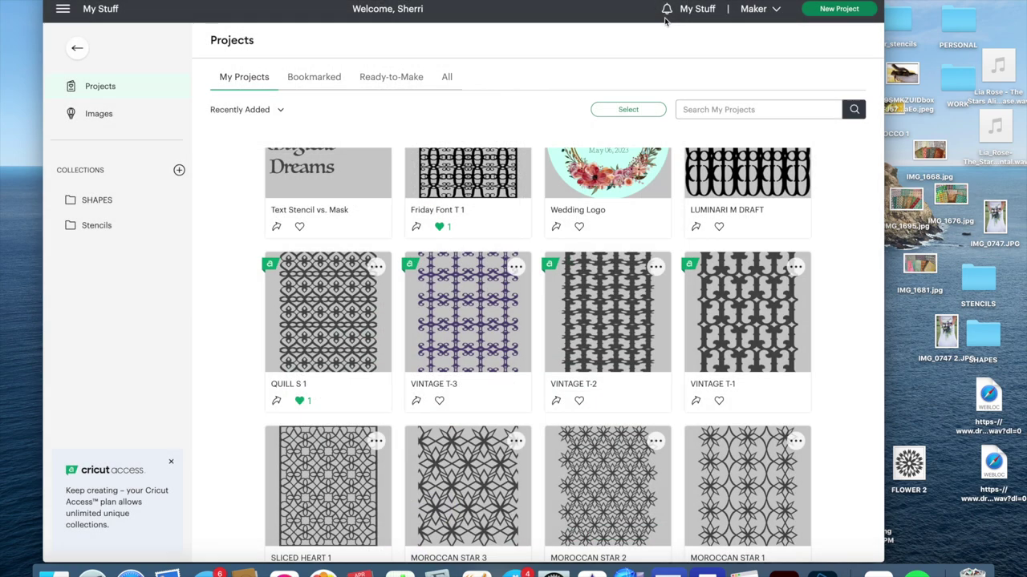
{"action": "left_click", "coordinate": [475, 338]}
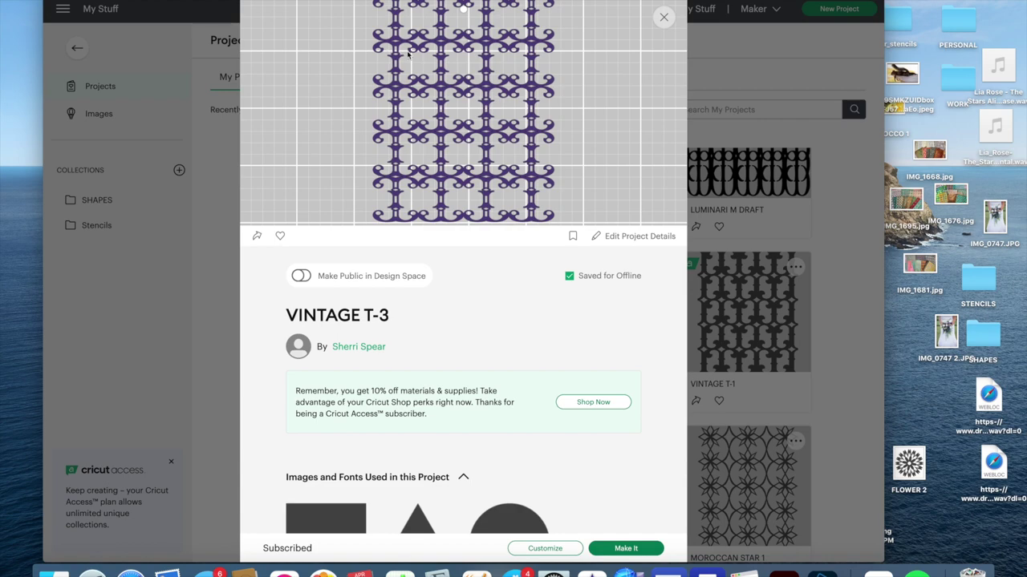
{"action": "left_click", "coordinate": [663, 17]}
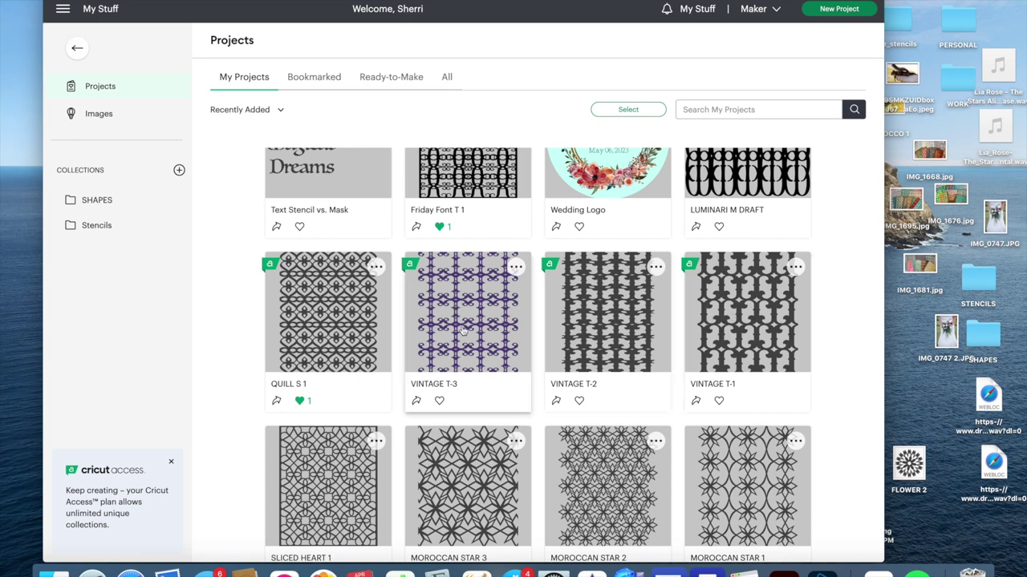
{"action": "scroll", "coordinate": [598, 330], "scroll_direction": "up", "scroll_amount": 3}
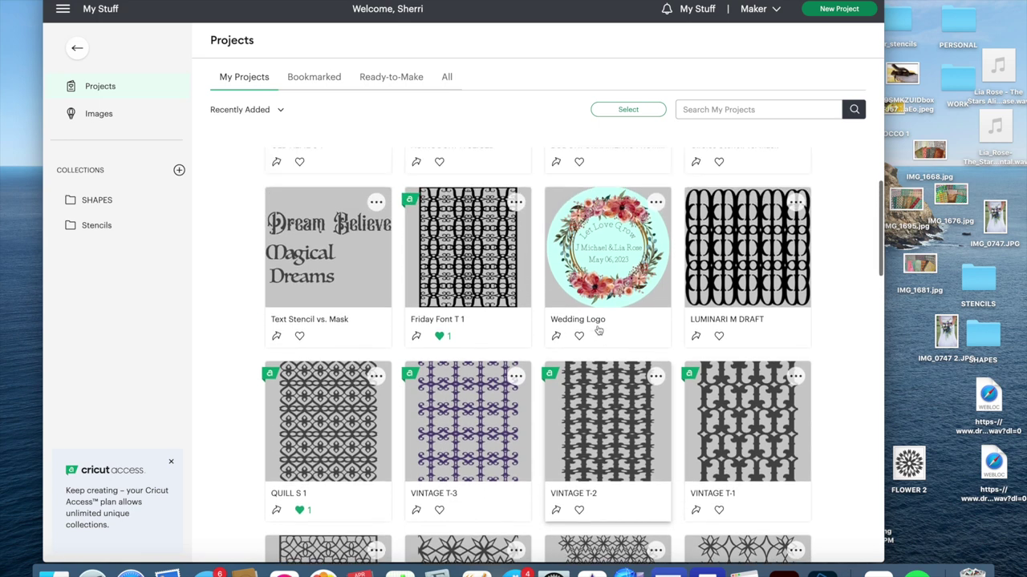
{"action": "scroll", "coordinate": [598, 330], "scroll_direction": "up", "scroll_amount": 2}
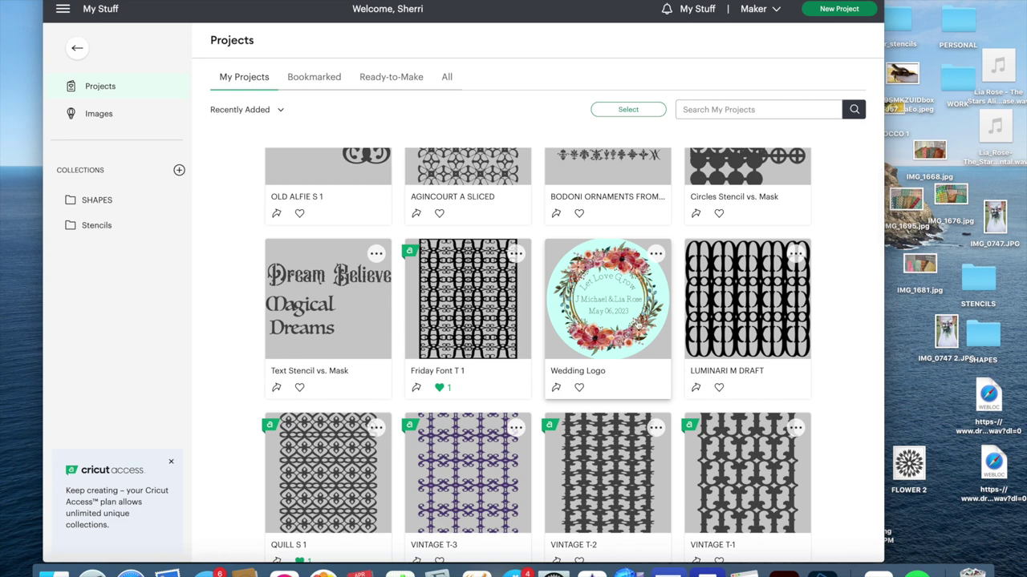
{"action": "scroll", "coordinate": [619, 322], "scroll_direction": "up", "scroll_amount": 2}
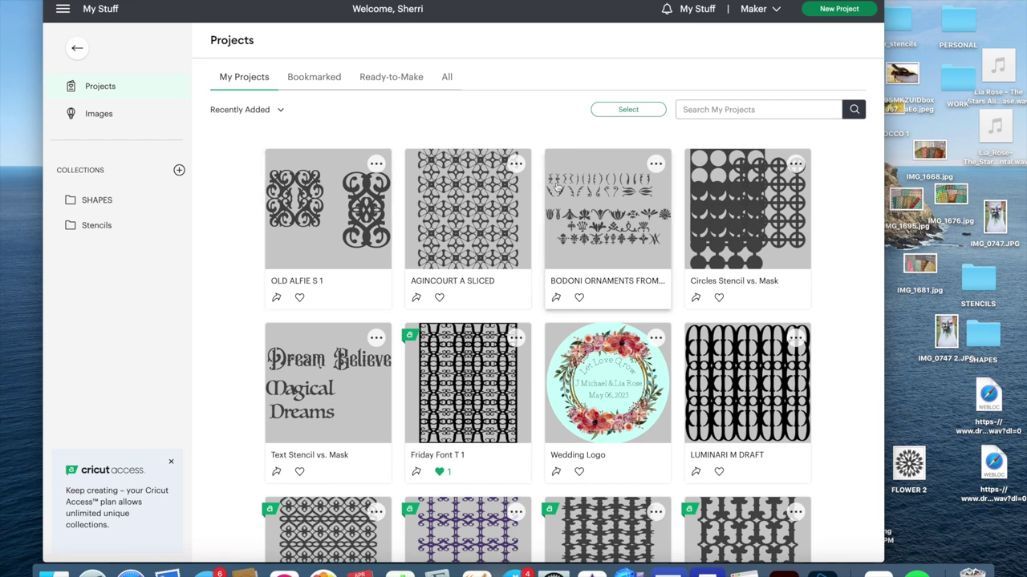
Start a new project and add a text object with the default wording to the canvas.
{"action": "left_click", "coordinate": [816, 8]}
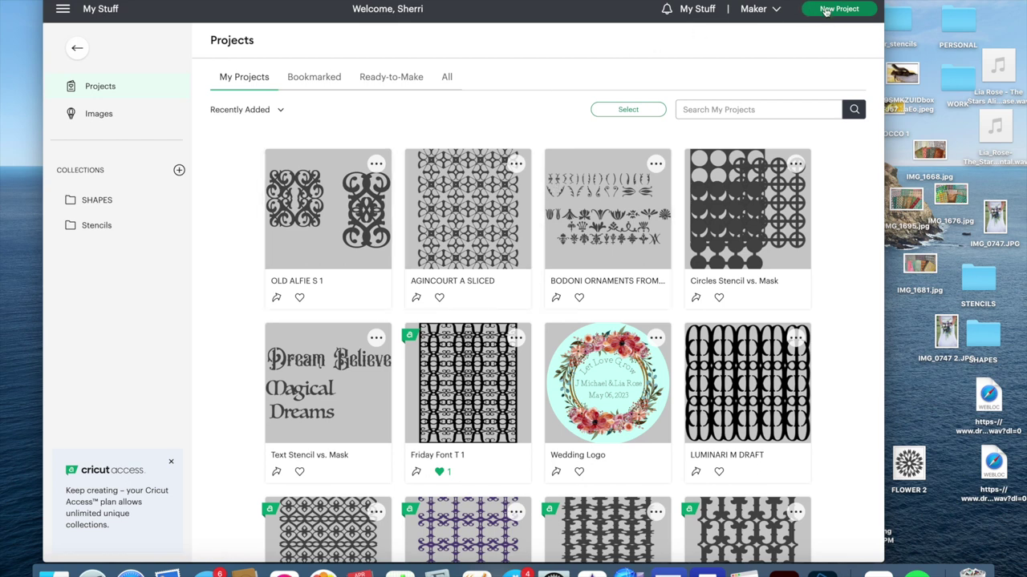
{"action": "left_click", "coordinate": [63, 241]}
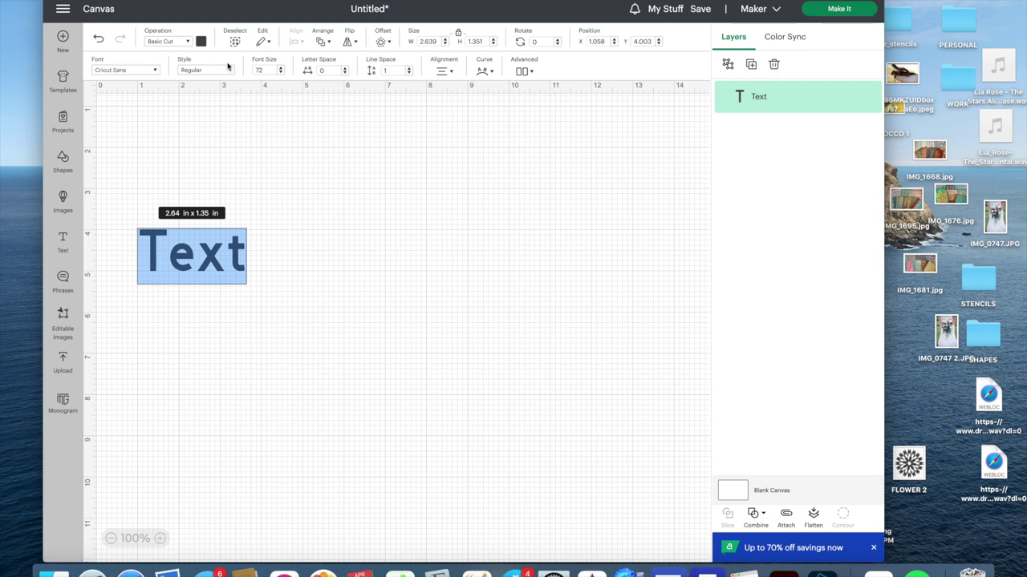
{"action": "left_click", "coordinate": [273, 213]}
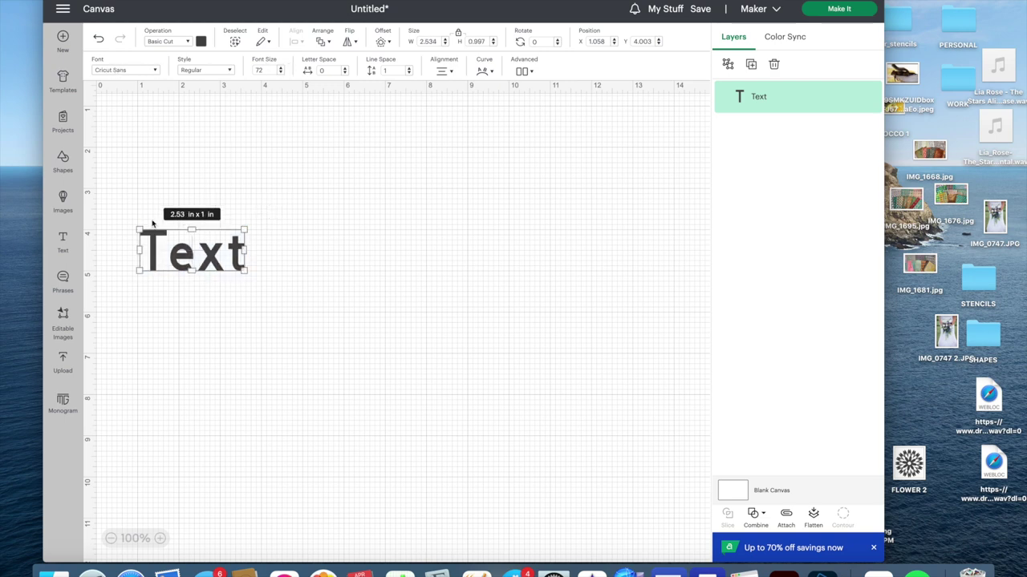
{"action": "left_click", "coordinate": [148, 193]}
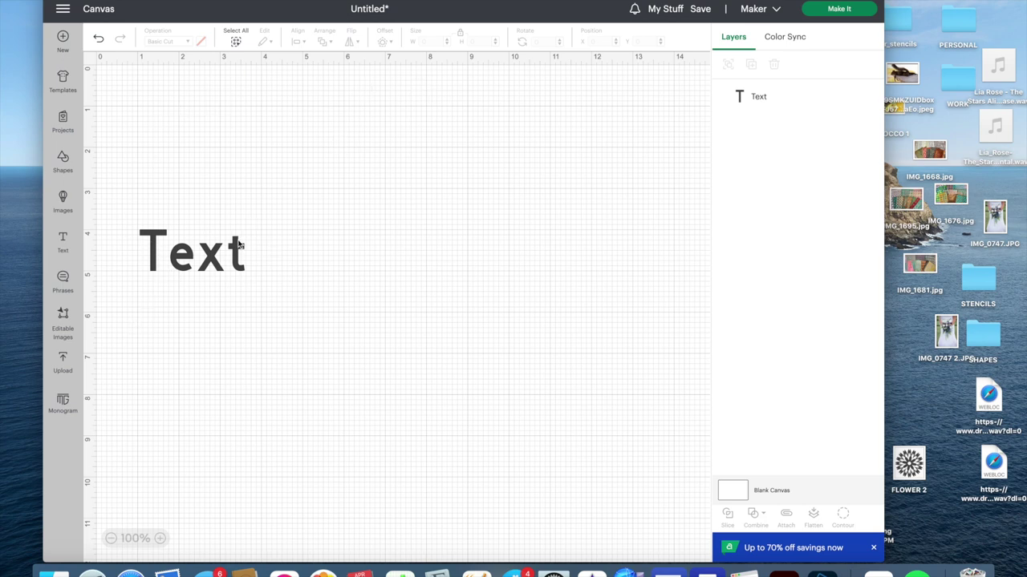
Enlarge the text to about 7.05 by 2.78 in and place it at about X 1.53, Y 2.63 in.
{"action": "left_click", "coordinate": [214, 256]}
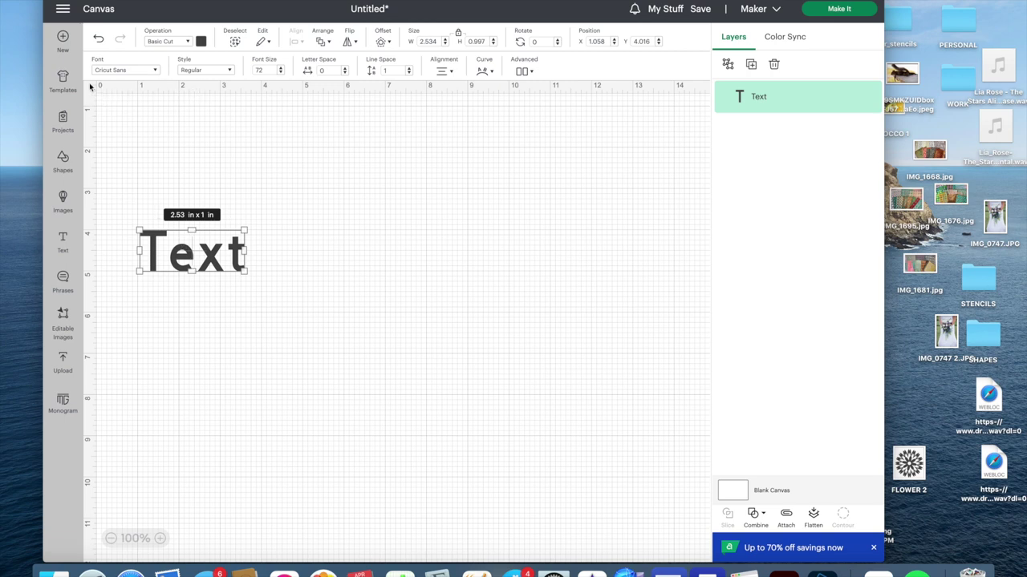
{"action": "left_click_drag", "start_coordinate": [174, 247], "coordinate": [131, 79]}
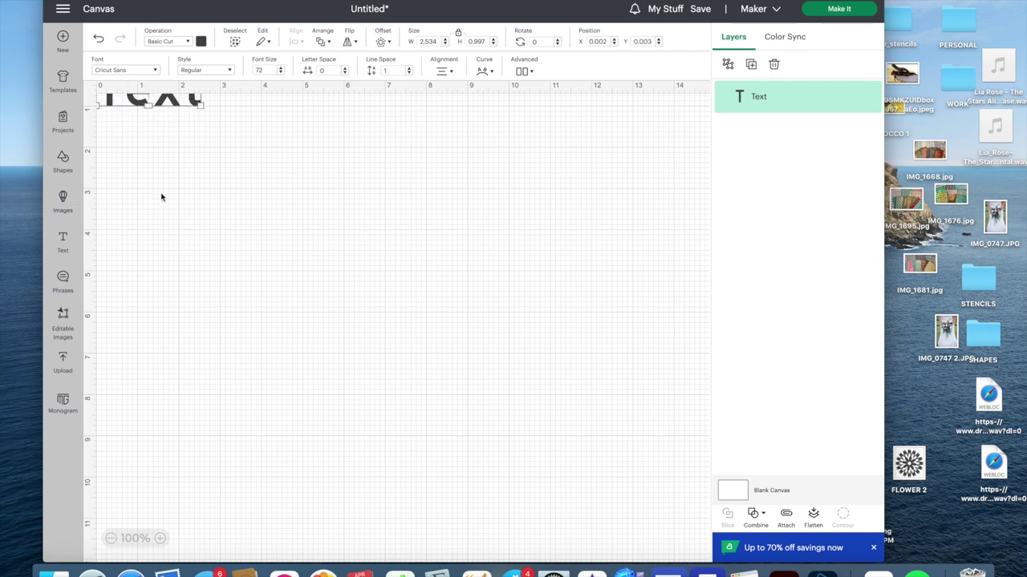
{"action": "left_click_drag", "start_coordinate": [130, 110], "coordinate": [256, 309]}
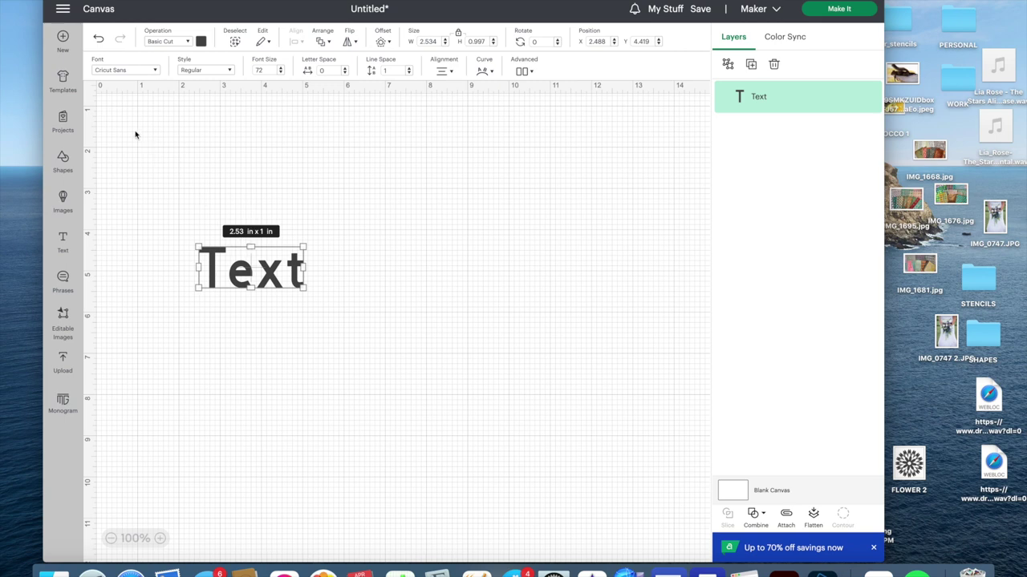
{"action": "left_click_drag", "start_coordinate": [303, 289], "coordinate": [390, 363]}
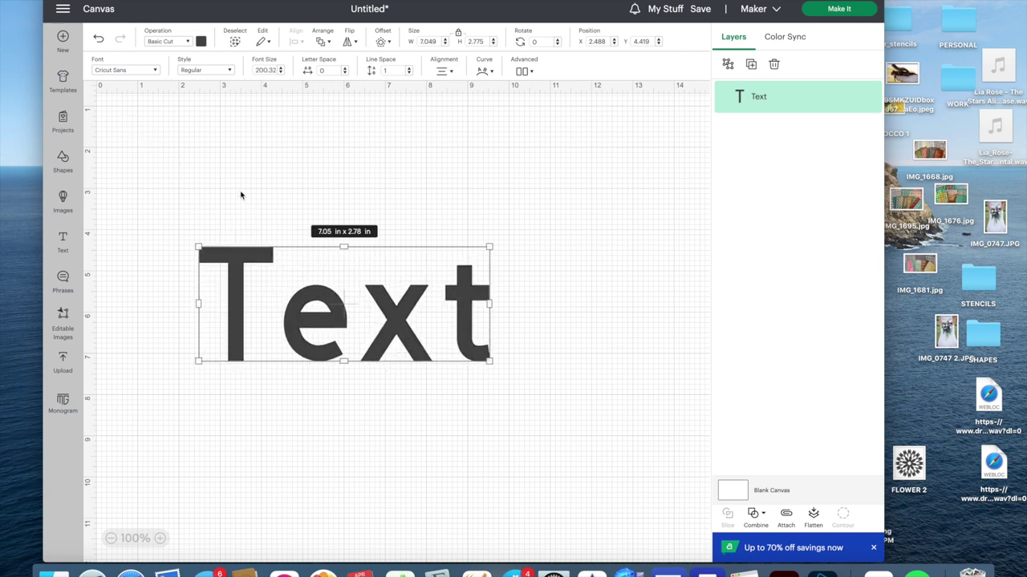
{"action": "left_click_drag", "start_coordinate": [260, 289], "coordinate": [221, 214]}
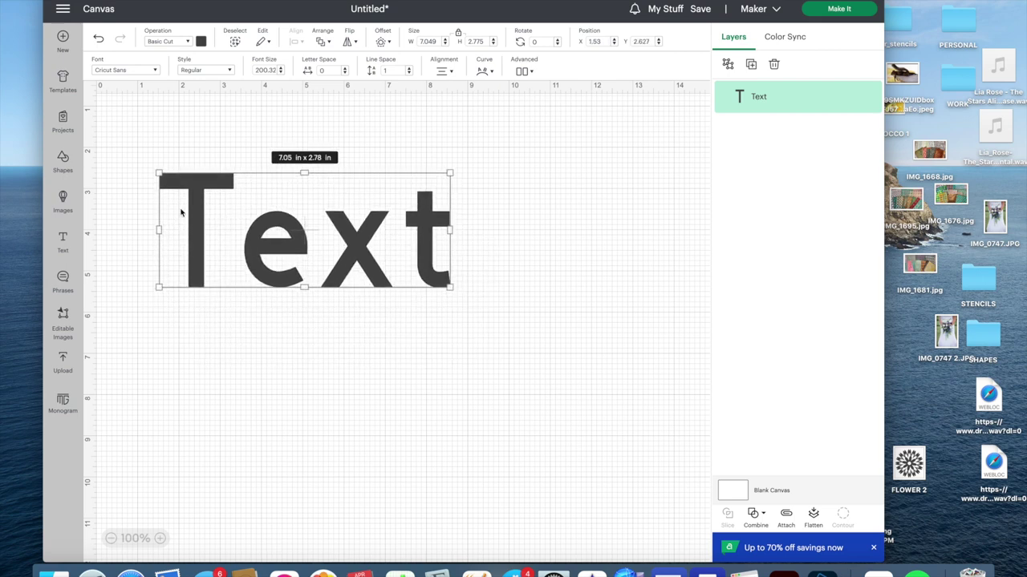
Browse the Cricut fonts for the text, filter them to New, and look through the style categories and filtered fonts.
{"action": "left_click", "coordinate": [156, 71]}
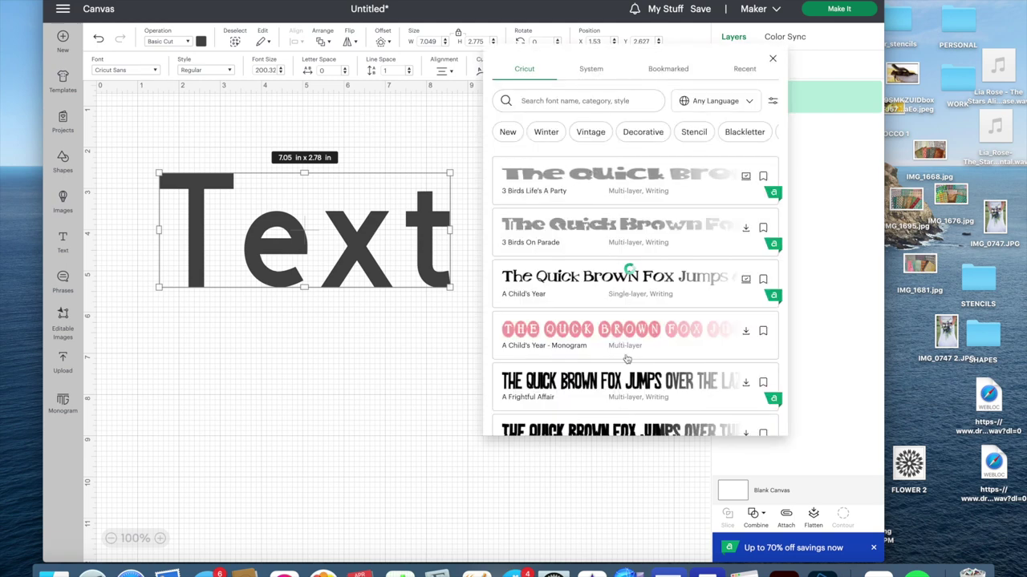
{"action": "left_click_drag", "start_coordinate": [680, 85], "coordinate": [679, 60]}
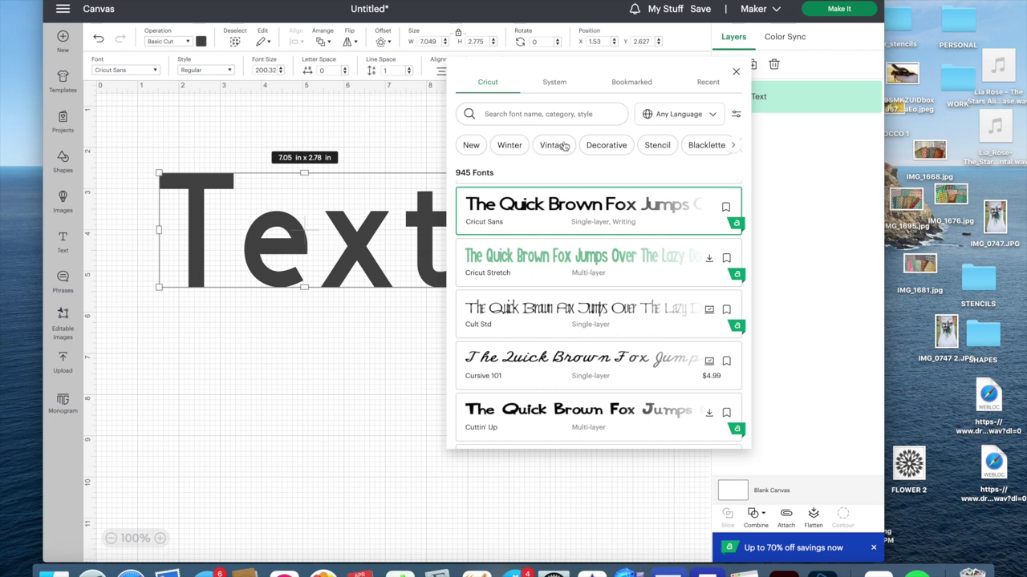
{"action": "left_click", "coordinate": [472, 145]}
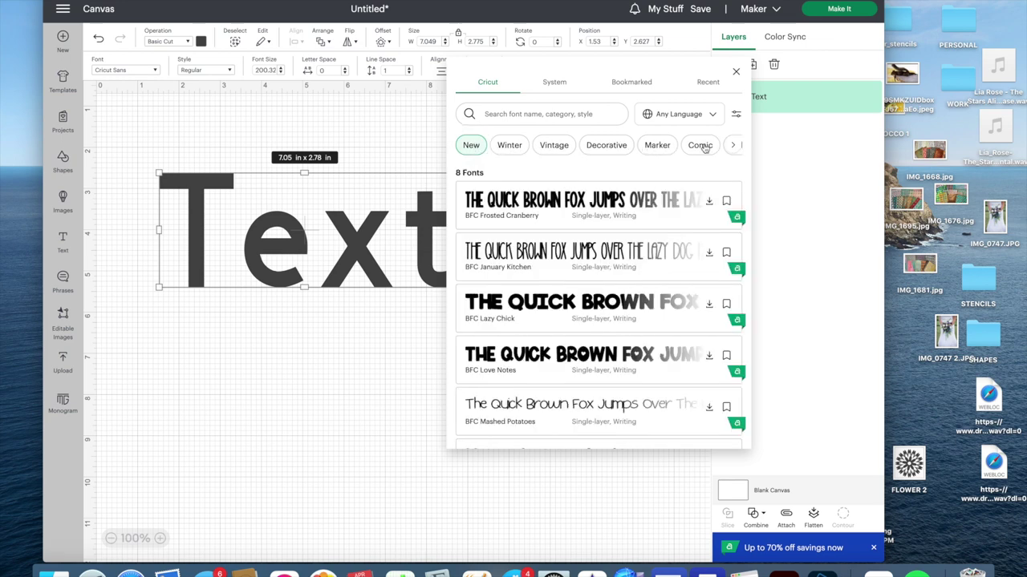
{"action": "left_click", "coordinate": [733, 148]}
{"action": "double_click", "coordinate": [733, 147]}
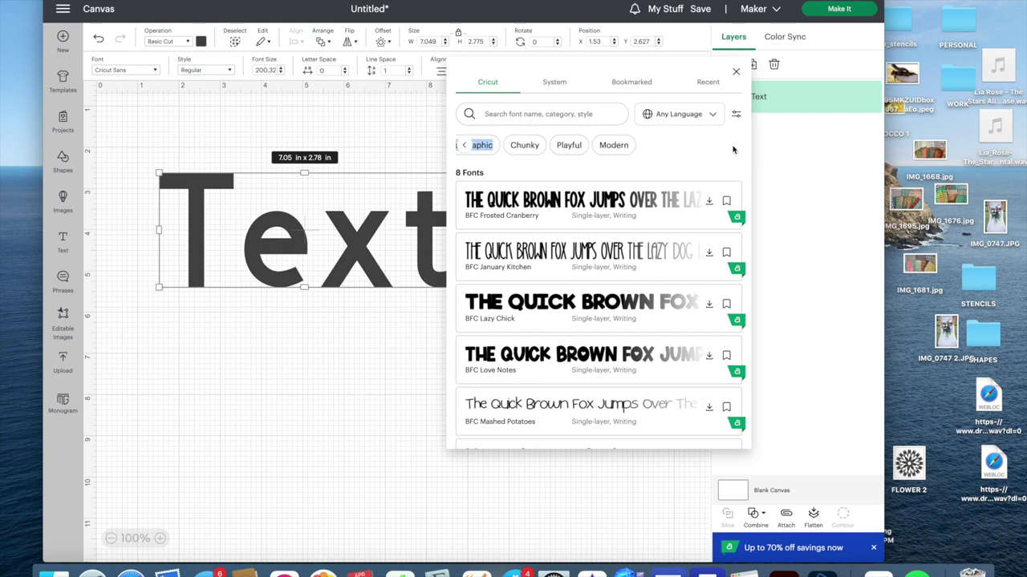
{"action": "left_click", "coordinate": [461, 147]}
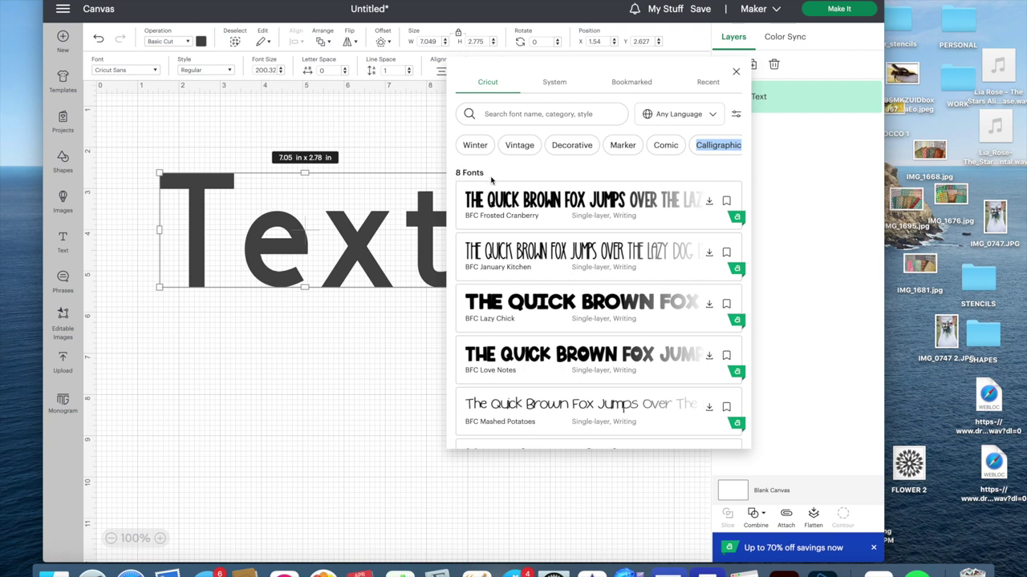
{"action": "left_click", "coordinate": [615, 170]}
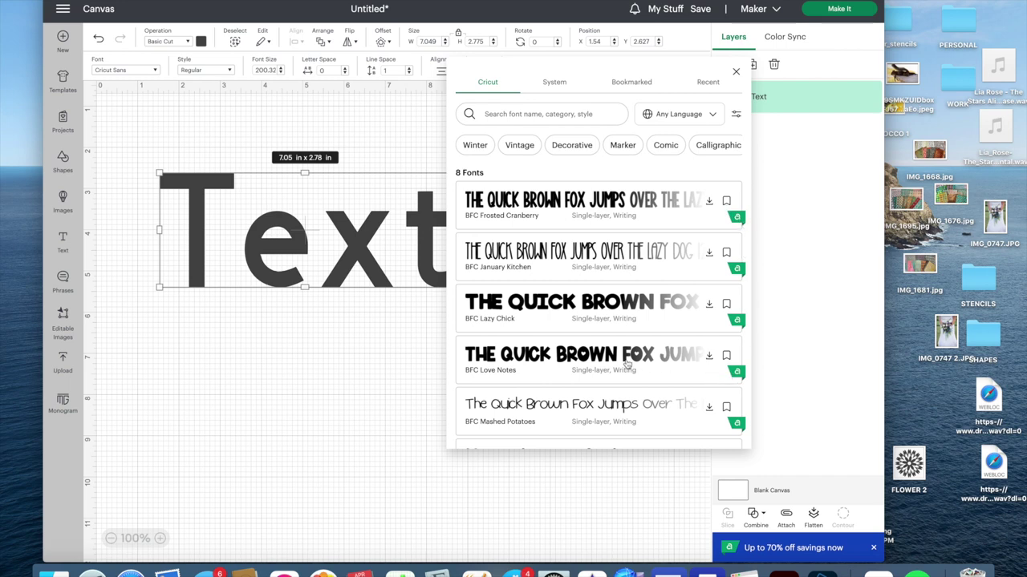
{"action": "scroll", "coordinate": [628, 365], "scroll_direction": "down", "scroll_amount": 4}
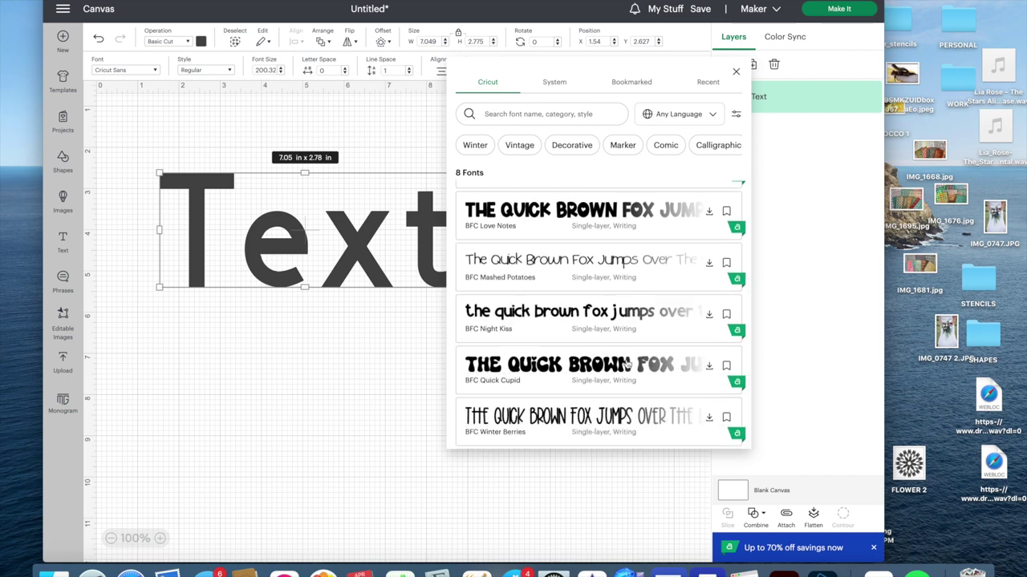
{"action": "scroll", "coordinate": [628, 365], "scroll_direction": "up", "scroll_amount": 4}
Search the Cricut fonts for "free" and examine the results for their cost and Cricut Access markings.
{"action": "left_click", "coordinate": [525, 117]}
{"action": "type", "text": "free"}
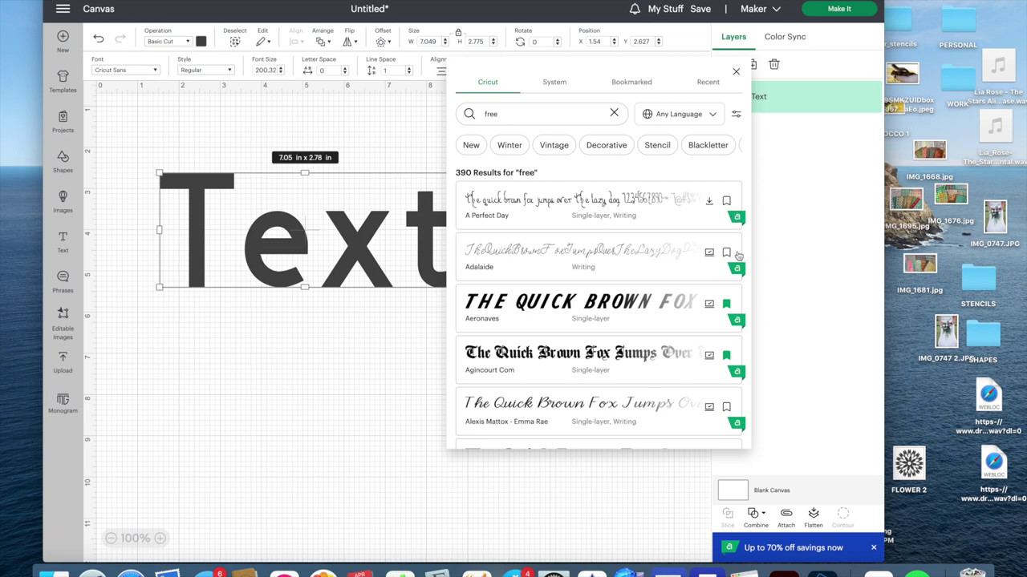
{"action": "scroll", "coordinate": [740, 386], "scroll_direction": "down", "scroll_amount": 5}
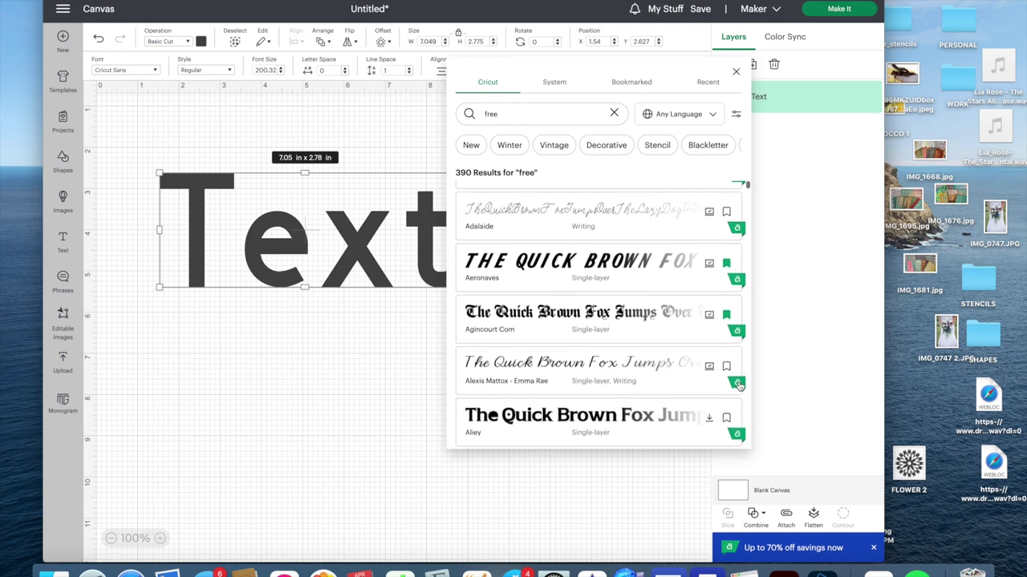
{"action": "scroll", "coordinate": [740, 387], "scroll_direction": "down", "scroll_amount": 2}
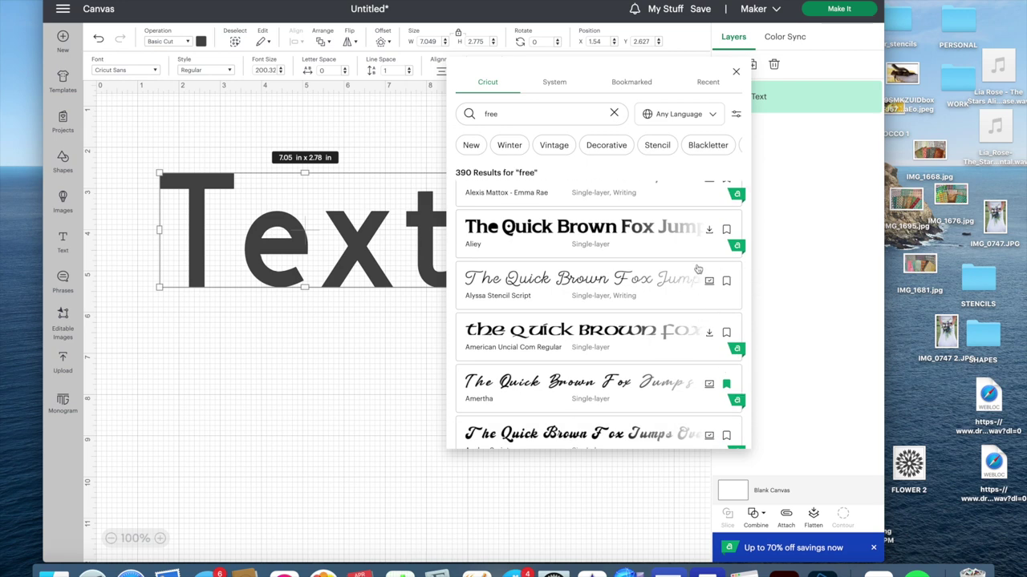
{"action": "scroll", "coordinate": [739, 296], "scroll_direction": "down", "scroll_amount": 10}
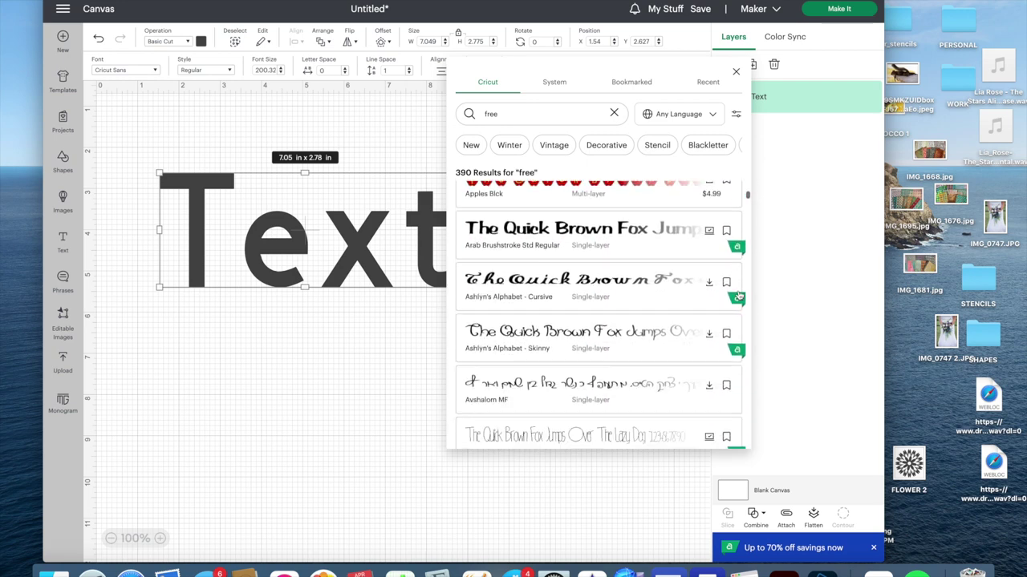
{"action": "scroll", "coordinate": [738, 293], "scroll_direction": "up", "scroll_amount": 1}
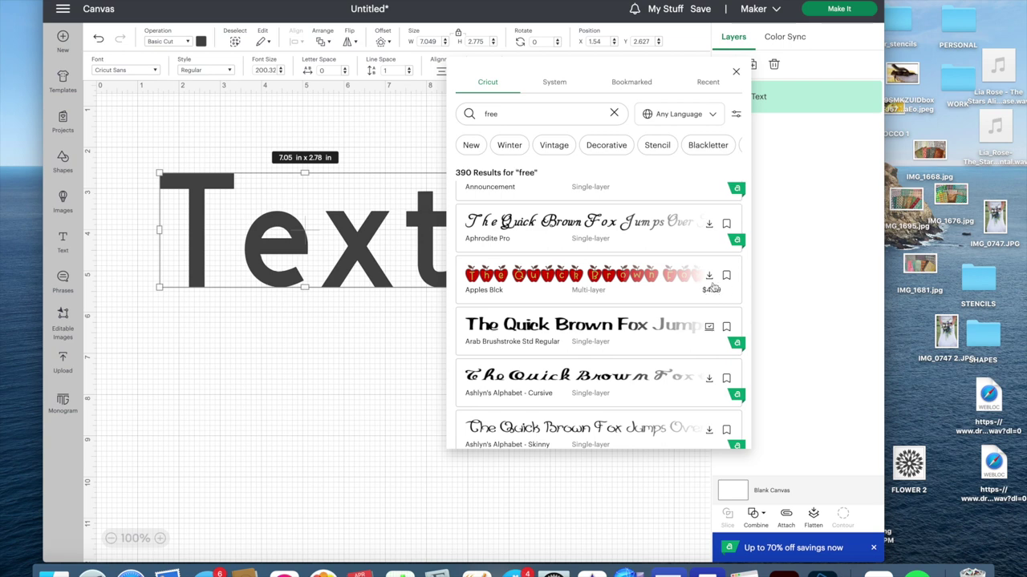
{"action": "scroll", "coordinate": [703, 336], "scroll_direction": "down", "scroll_amount": 4}
{"action": "scroll", "coordinate": [702, 335], "scroll_direction": "down", "scroll_amount": 1}
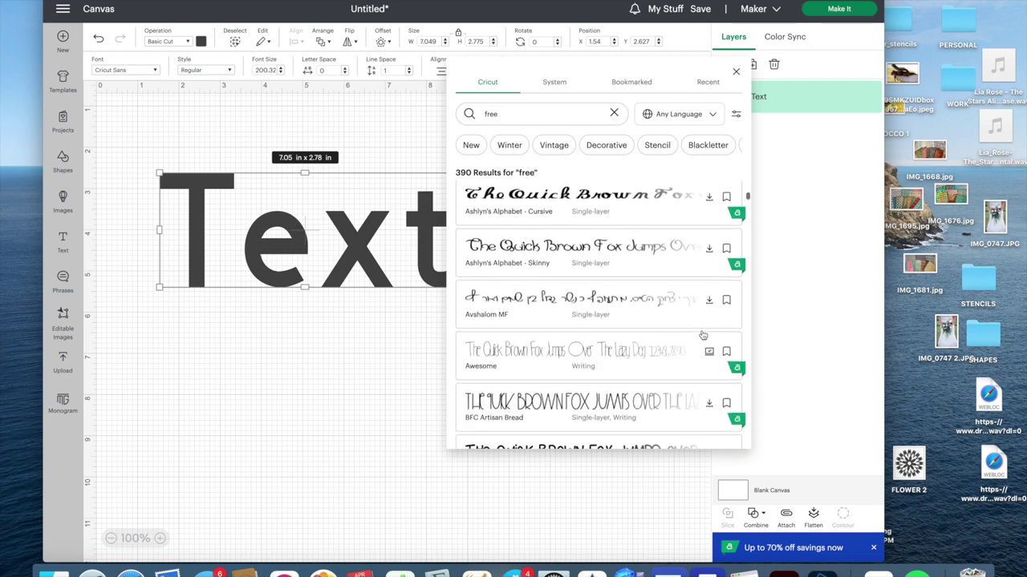
{"action": "scroll", "coordinate": [702, 335], "scroll_direction": "down", "scroll_amount": 1}
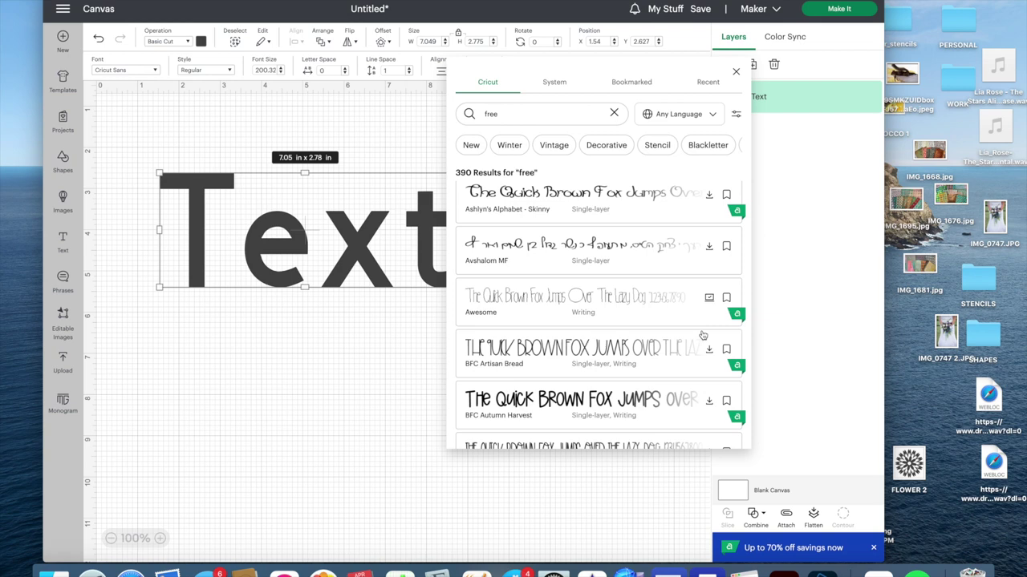
{"action": "scroll", "coordinate": [703, 336], "scroll_direction": "down", "scroll_amount": 1}
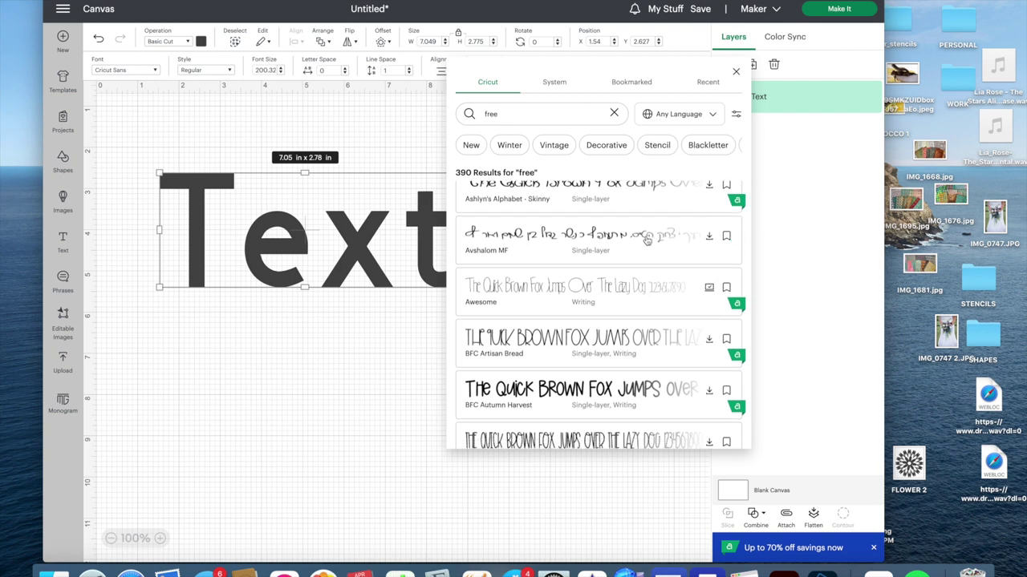
Clear the font search and look through the system fonts available for the text.
{"action": "scroll", "coordinate": [646, 239], "scroll_direction": "up", "scroll_amount": 10}
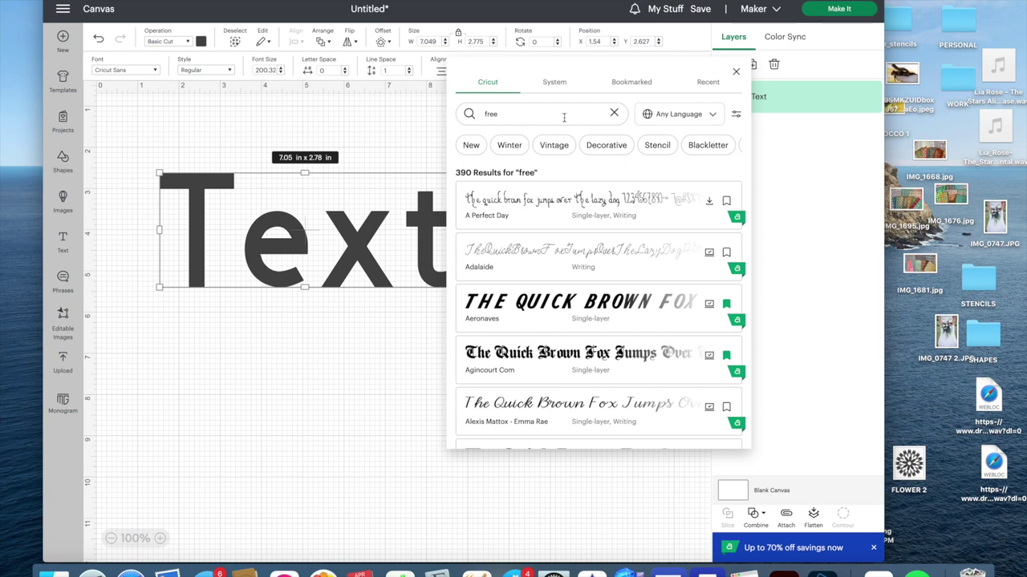
{"action": "left_click", "coordinate": [614, 115]}
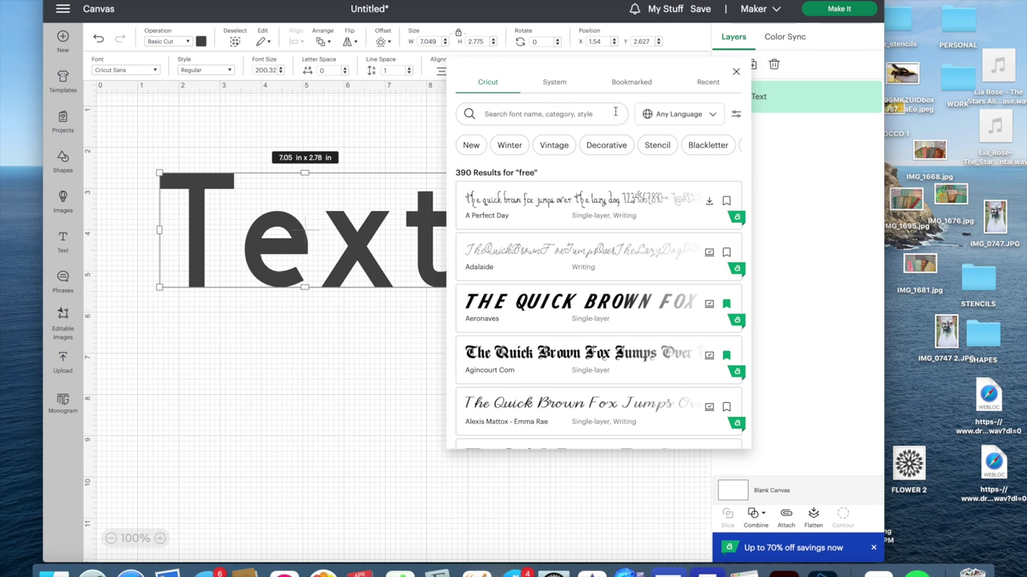
{"action": "left_click", "coordinate": [554, 85]}
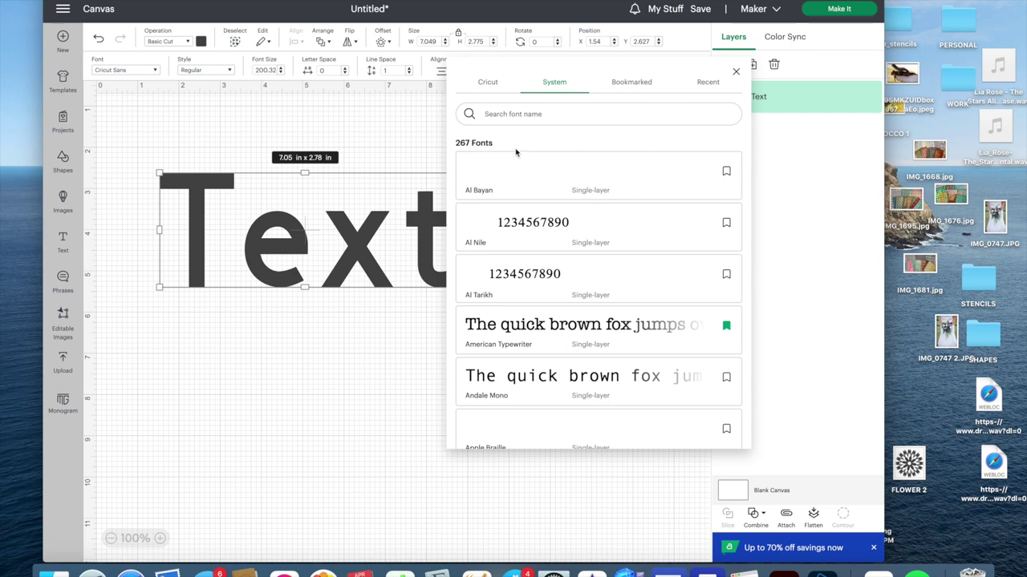
{"action": "scroll", "coordinate": [568, 278], "scroll_direction": "down", "scroll_amount": 5}
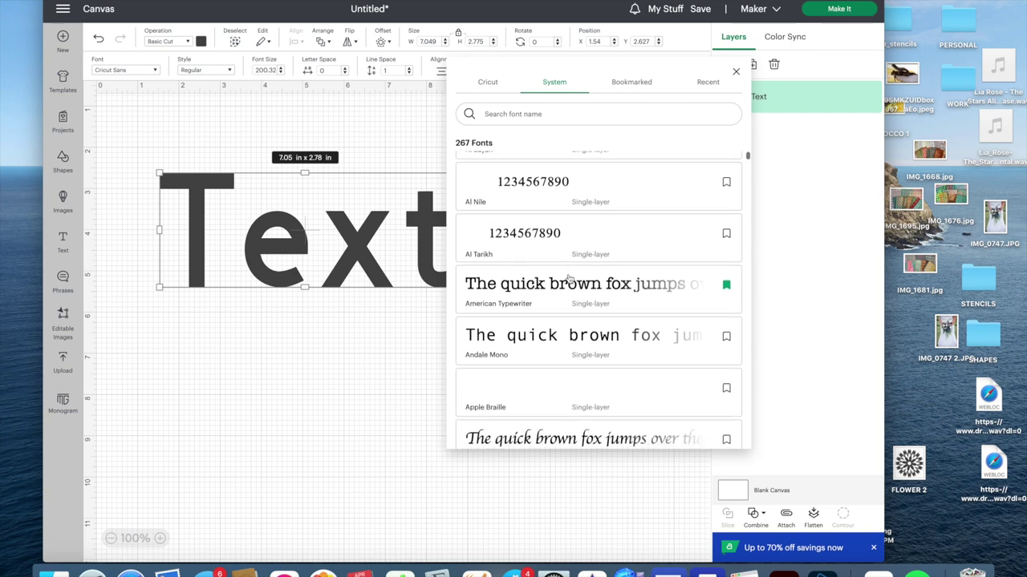
{"action": "scroll", "coordinate": [569, 279], "scroll_direction": "down", "scroll_amount": 6}
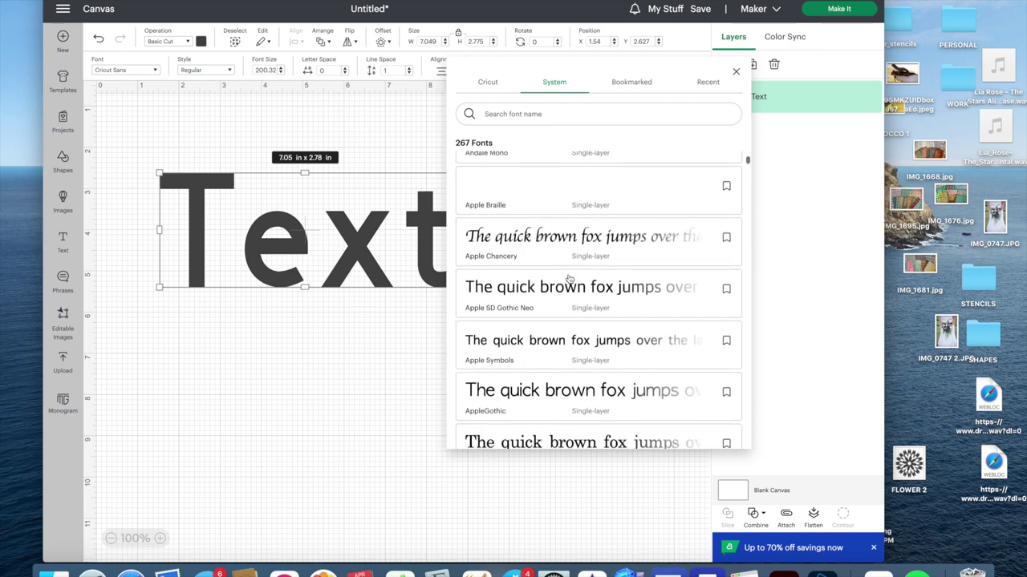
{"action": "scroll", "coordinate": [569, 278], "scroll_direction": "down", "scroll_amount": 12}
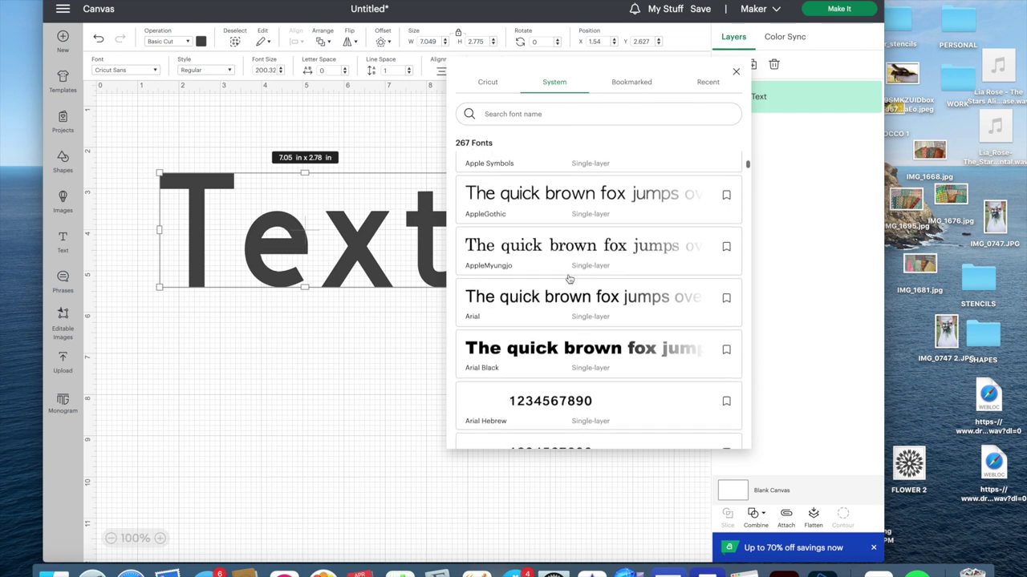
{"action": "scroll", "coordinate": [568, 278], "scroll_direction": "down", "scroll_amount": 12}
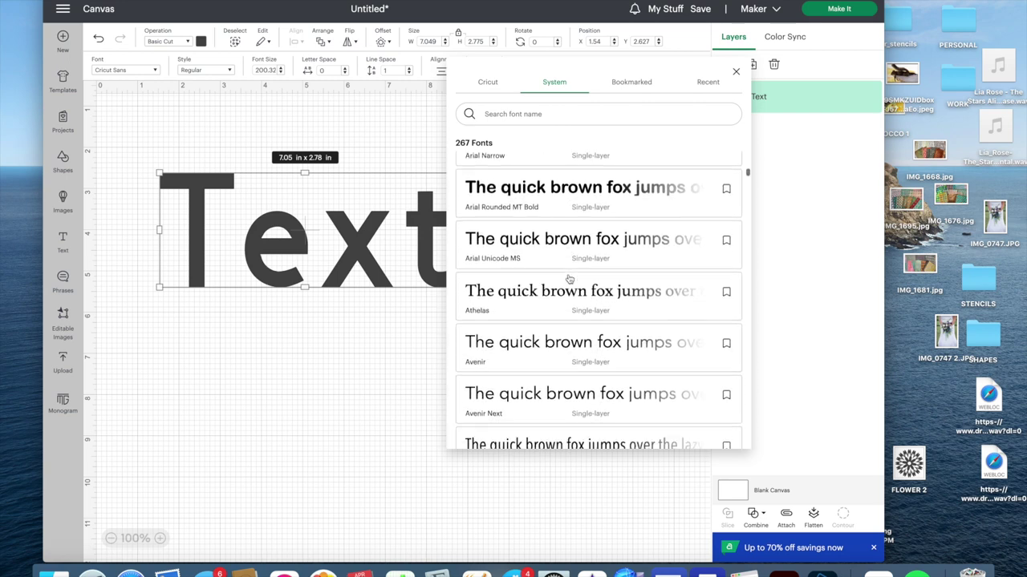
{"action": "scroll", "coordinate": [569, 278], "scroll_direction": "down", "scroll_amount": 10}
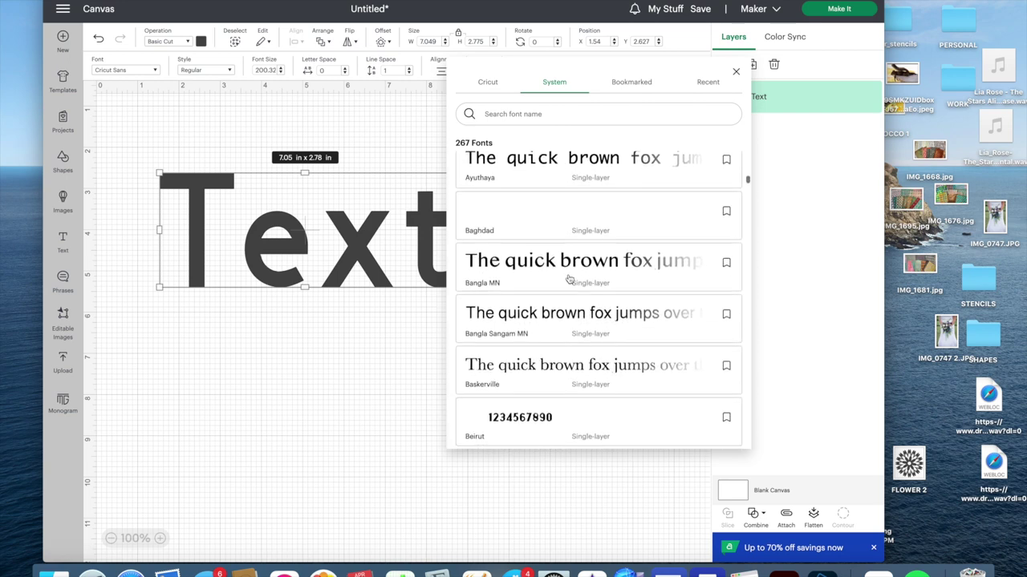
{"action": "scroll", "coordinate": [568, 278], "scroll_direction": "down", "scroll_amount": 6}
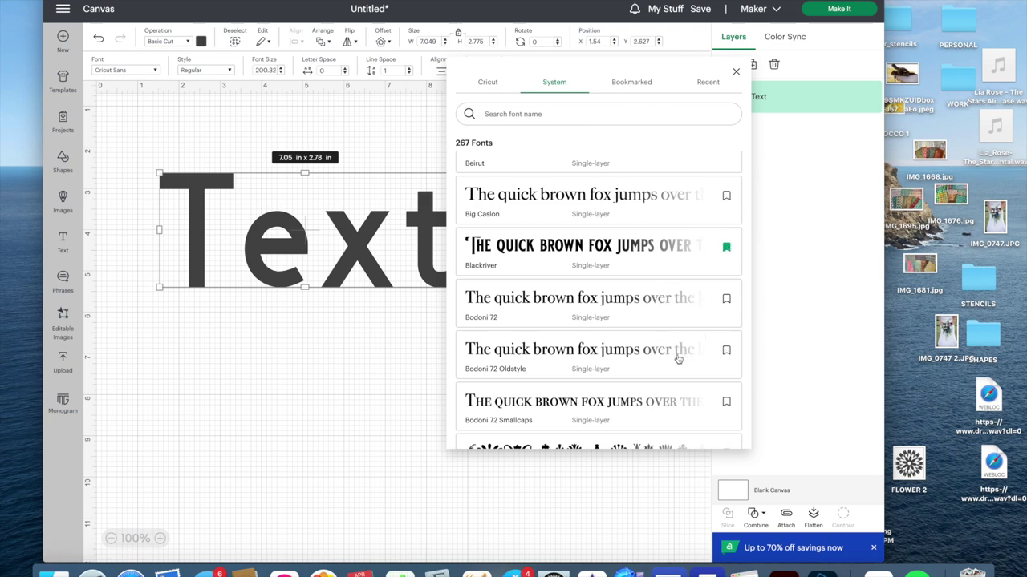
{"action": "scroll", "coordinate": [677, 359], "scroll_direction": "down", "scroll_amount": 5}
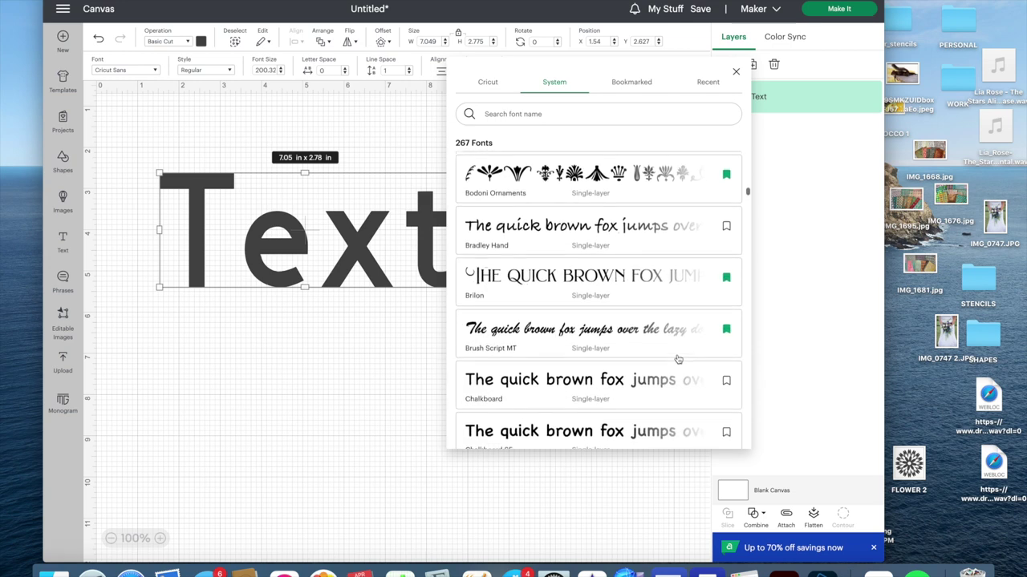
{"action": "scroll", "coordinate": [678, 359], "scroll_direction": "down", "scroll_amount": 1}
{"action": "scroll", "coordinate": [678, 359], "scroll_direction": "up", "scroll_amount": 10}
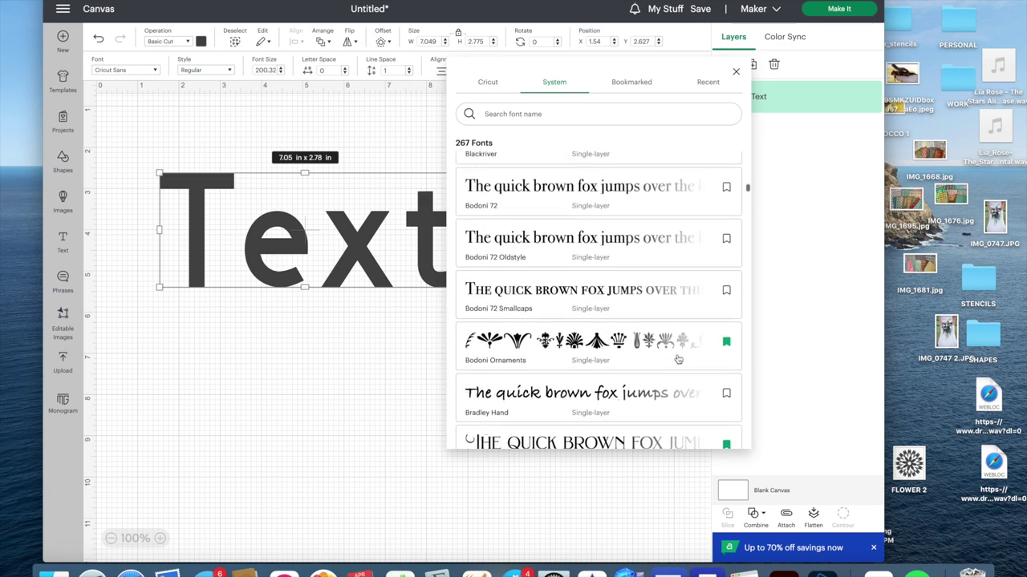
{"action": "scroll", "coordinate": [678, 360], "scroll_direction": "up", "scroll_amount": 3}
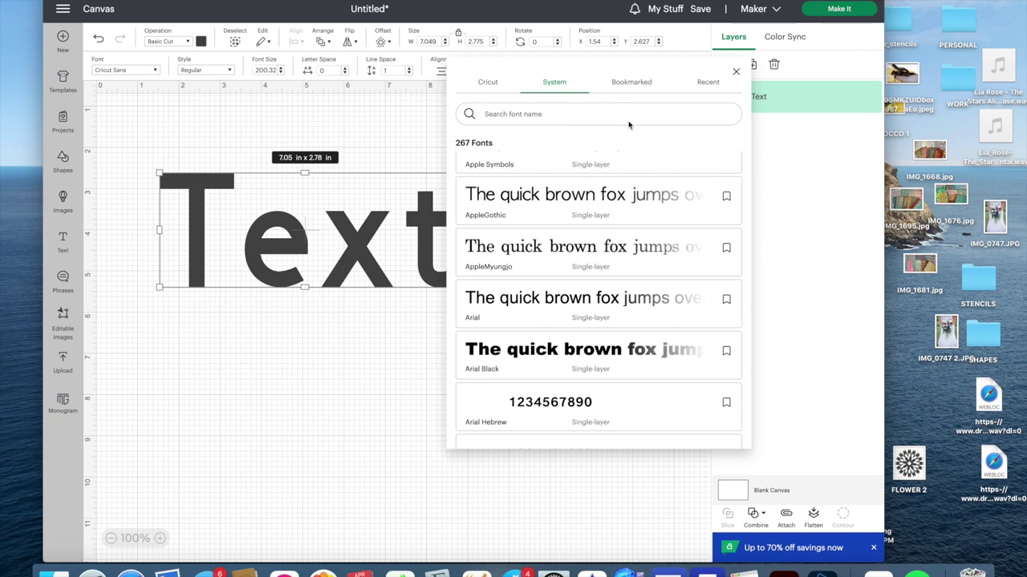
Look through the bookmarked fonts and close the font list without choosing one.
{"action": "left_click", "coordinate": [629, 87]}
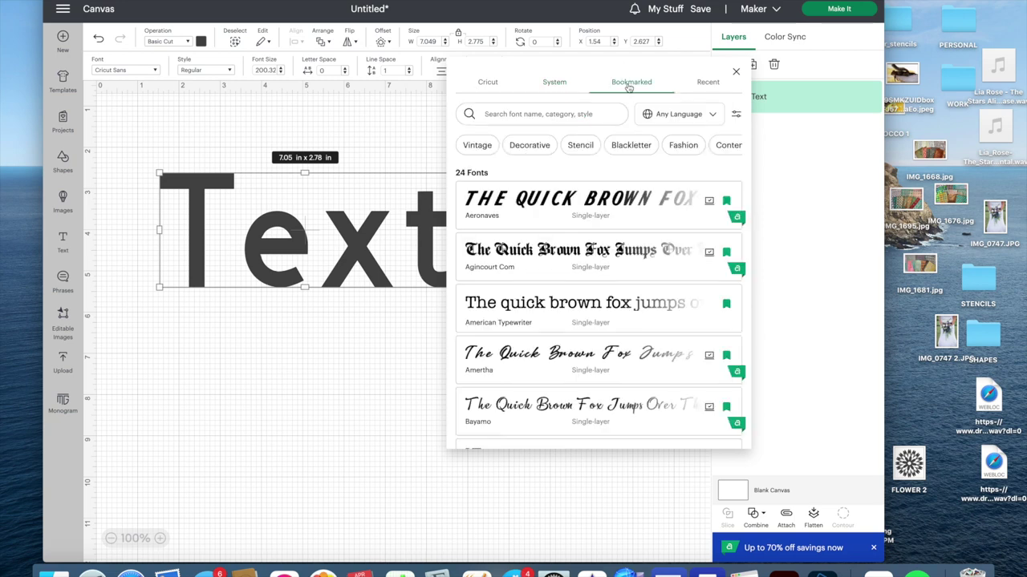
{"action": "scroll", "coordinate": [599, 311], "scroll_direction": "down", "scroll_amount": 10}
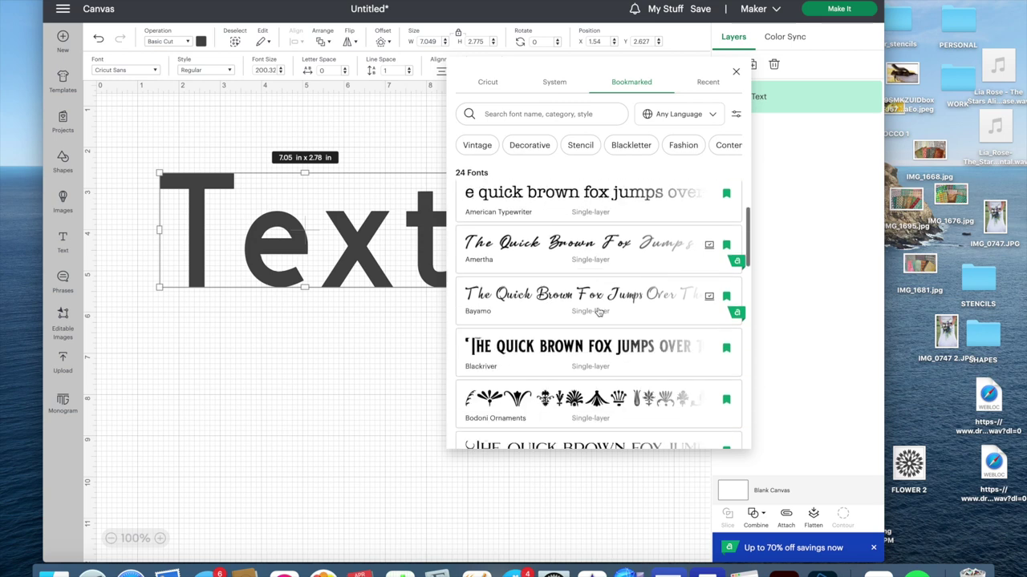
{"action": "scroll", "coordinate": [599, 312], "scroll_direction": "down", "scroll_amount": 10}
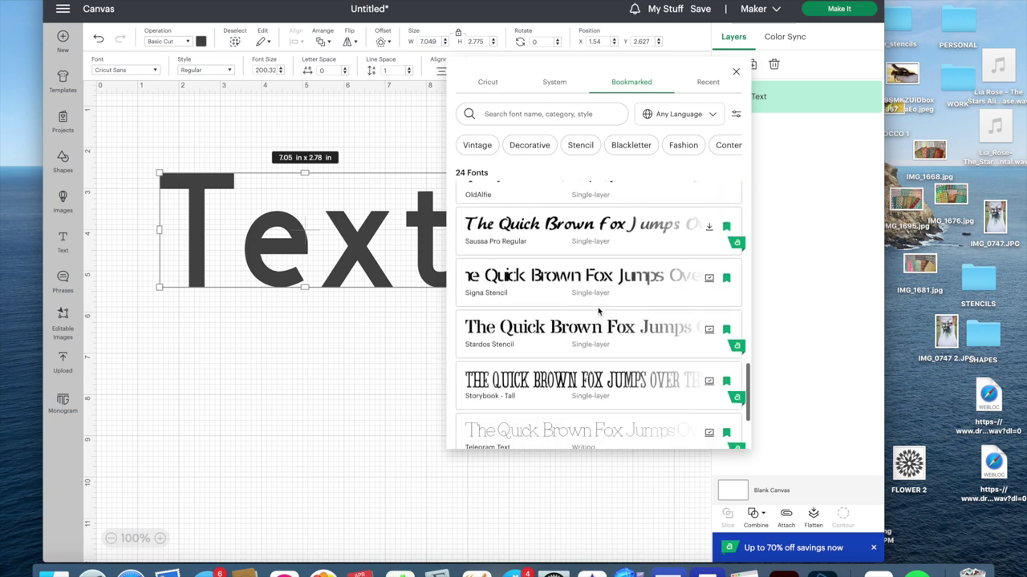
{"action": "scroll", "coordinate": [599, 311], "scroll_direction": "up", "scroll_amount": 20}
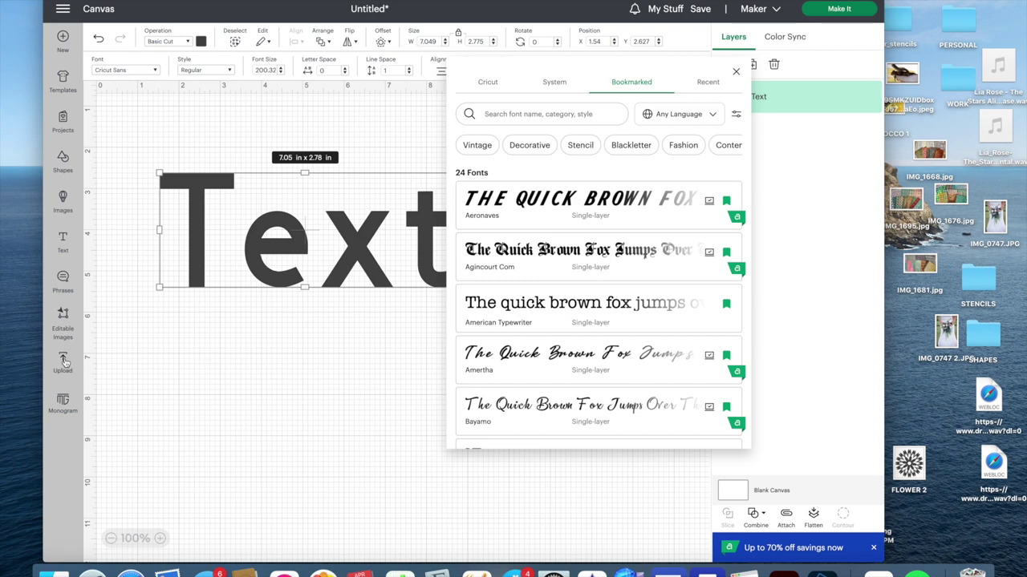
{"action": "left_click", "coordinate": [736, 73]}
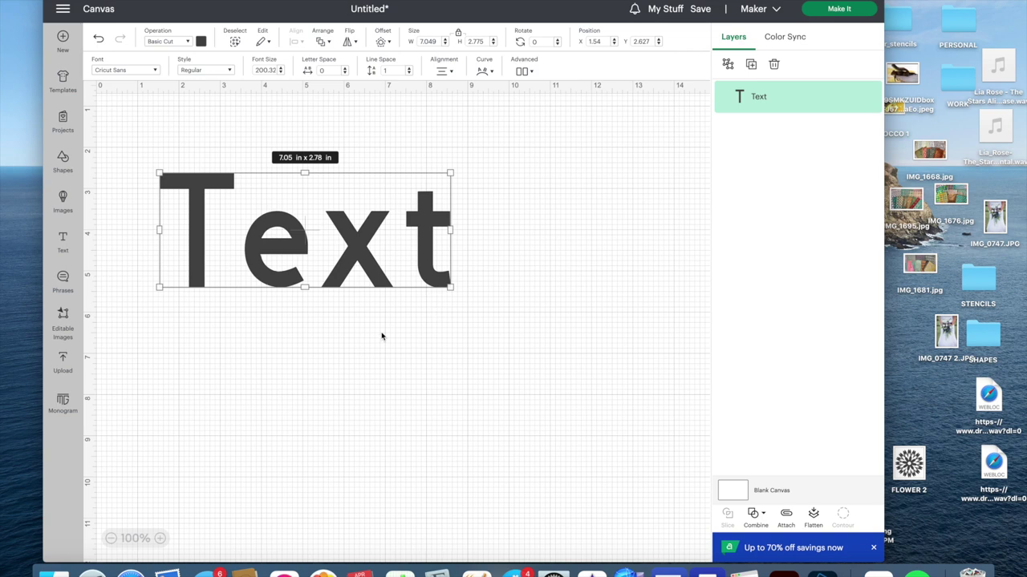
Review the recently uploaded images and the image upload screen, and return to the canvas without uploading a file.
{"action": "left_click", "coordinate": [63, 361]}
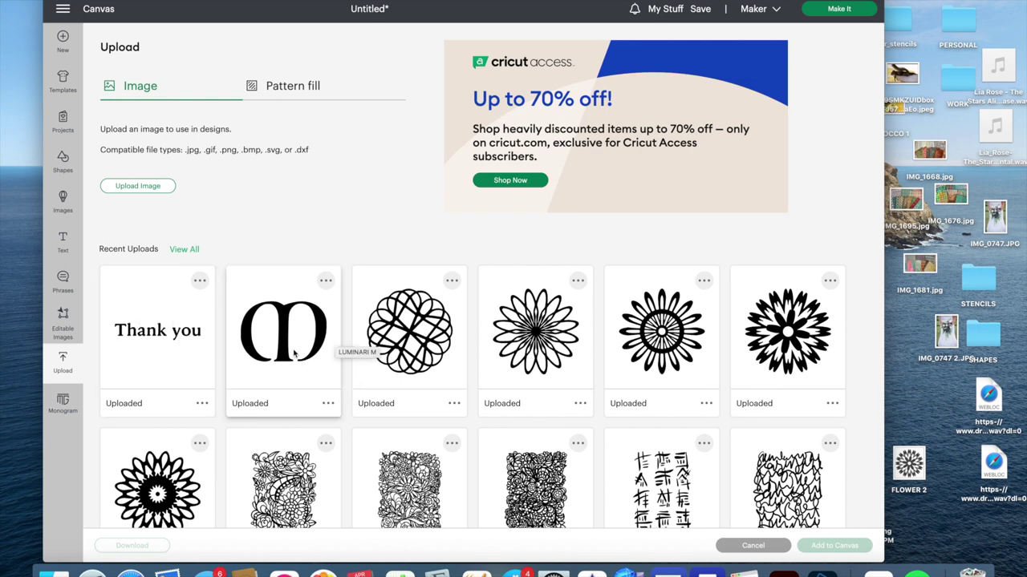
{"action": "scroll", "coordinate": [294, 354], "scroll_direction": "down", "scroll_amount": 1}
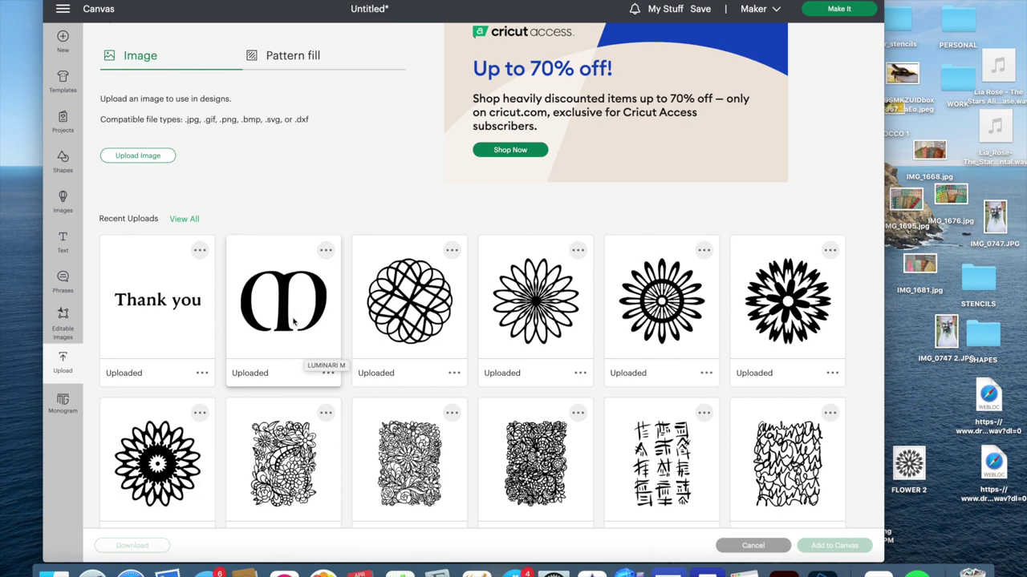
{"action": "scroll", "coordinate": [294, 321], "scroll_direction": "down", "scroll_amount": 1}
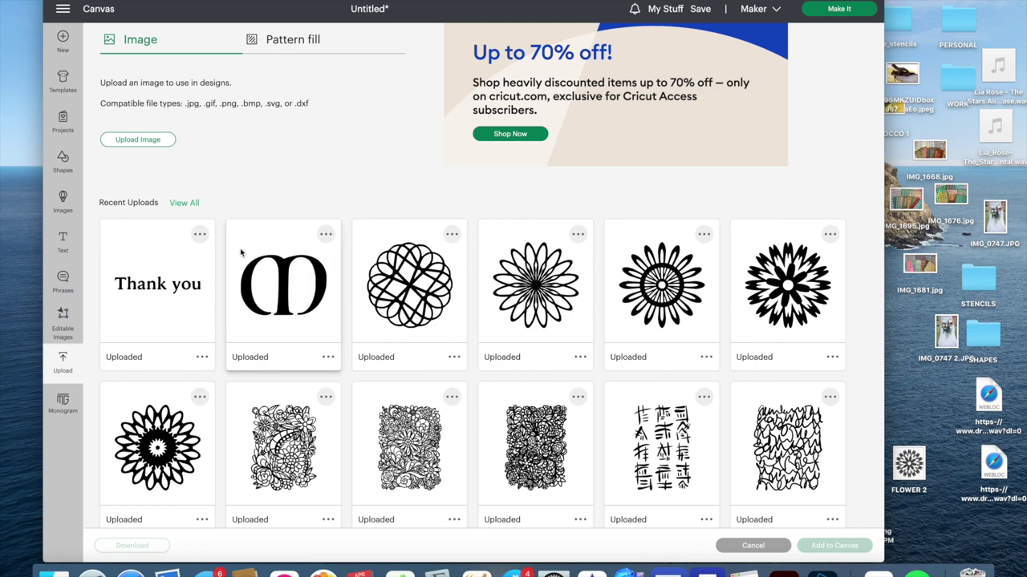
{"action": "left_click", "coordinate": [151, 142]}
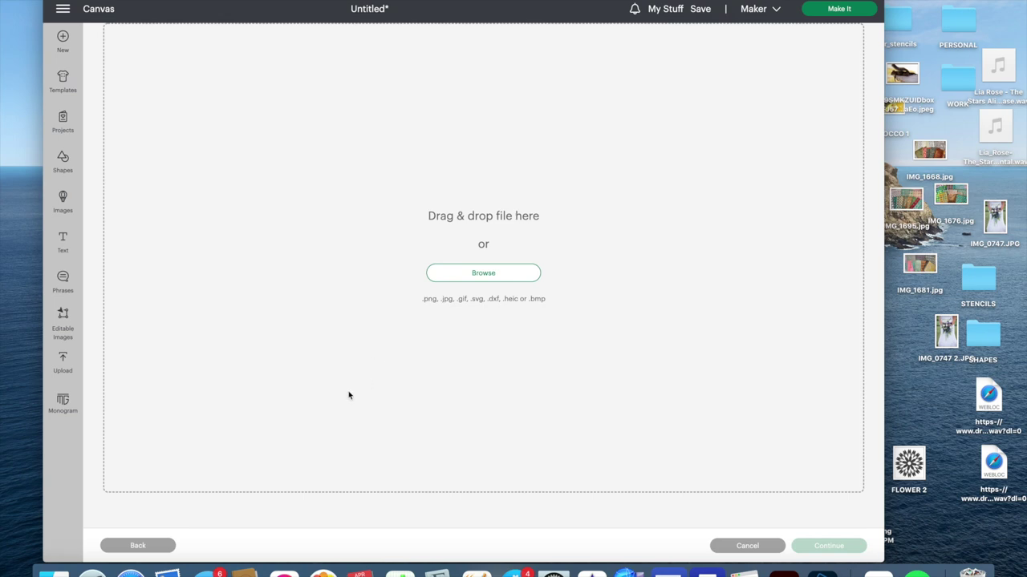
{"action": "left_click", "coordinate": [751, 545]}
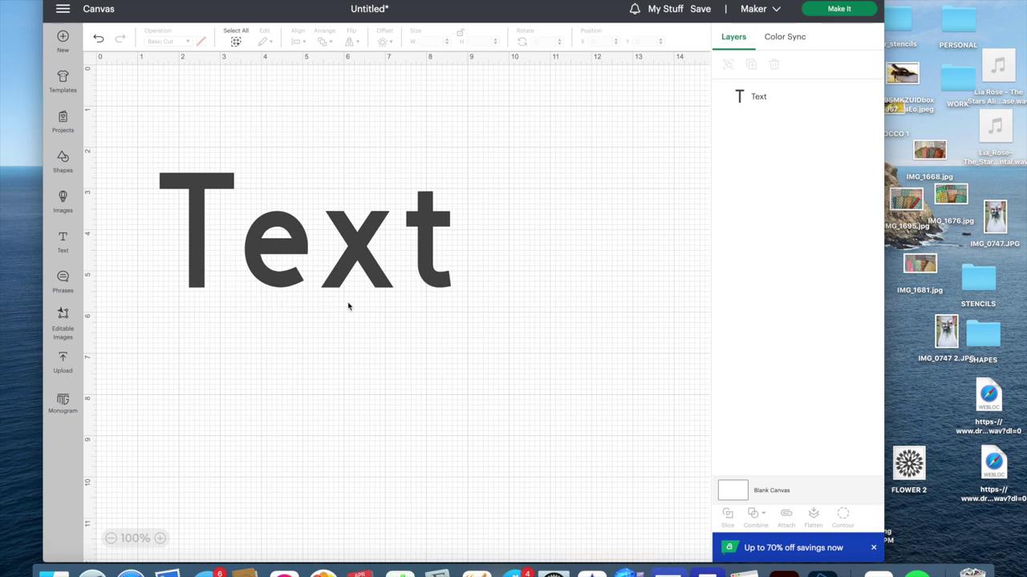
Set the canvas text in the bookmarked Agincourt Com font.
{"action": "left_click", "coordinate": [219, 191]}
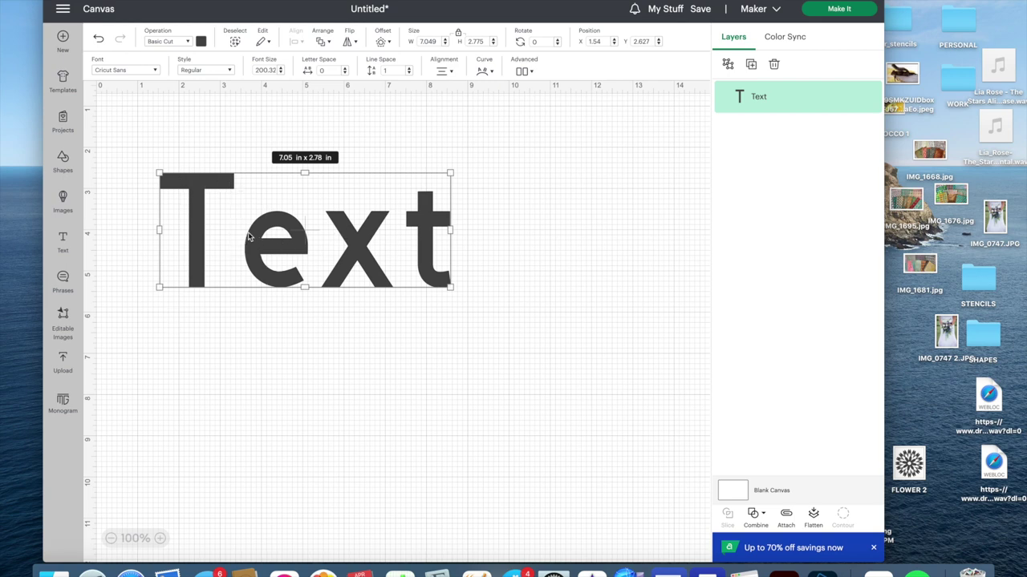
{"action": "left_click", "coordinate": [156, 70]}
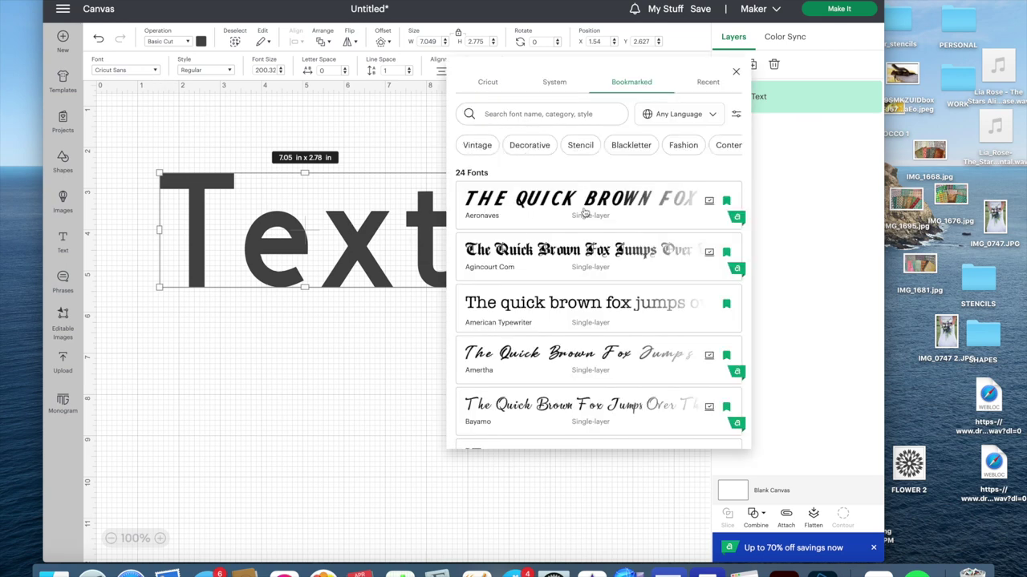
{"action": "left_click", "coordinate": [577, 252]}
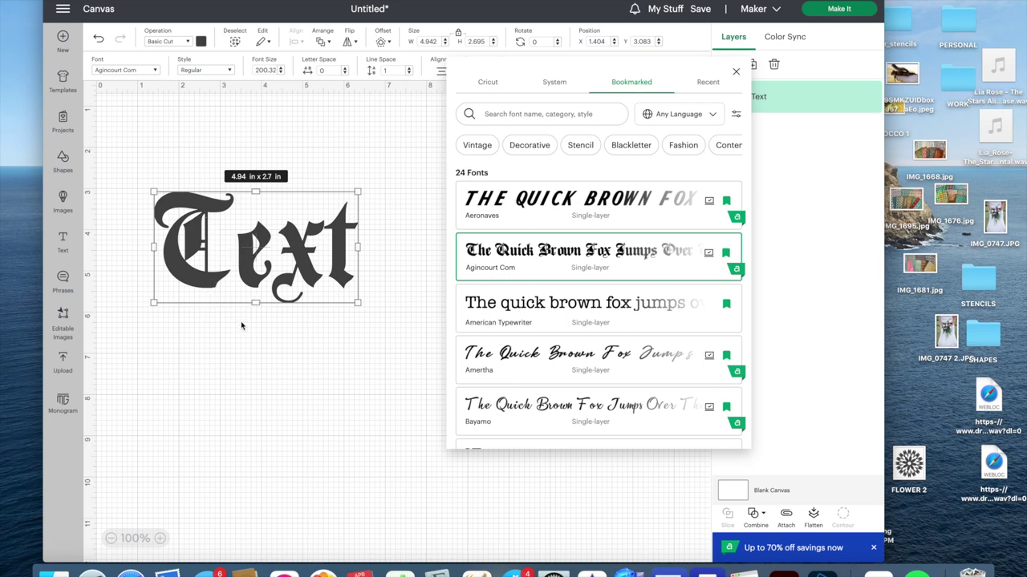
Enlarge the blackletter text to about 5.99 by 3.26 in and replace its wording with "Sh".
{"action": "left_click", "coordinate": [155, 301]}
{"action": "left_click_drag", "start_coordinate": [155, 301], "coordinate": [109, 326]}
{"action": "left_click_drag", "start_coordinate": [165, 299], "coordinate": [223, 304]}
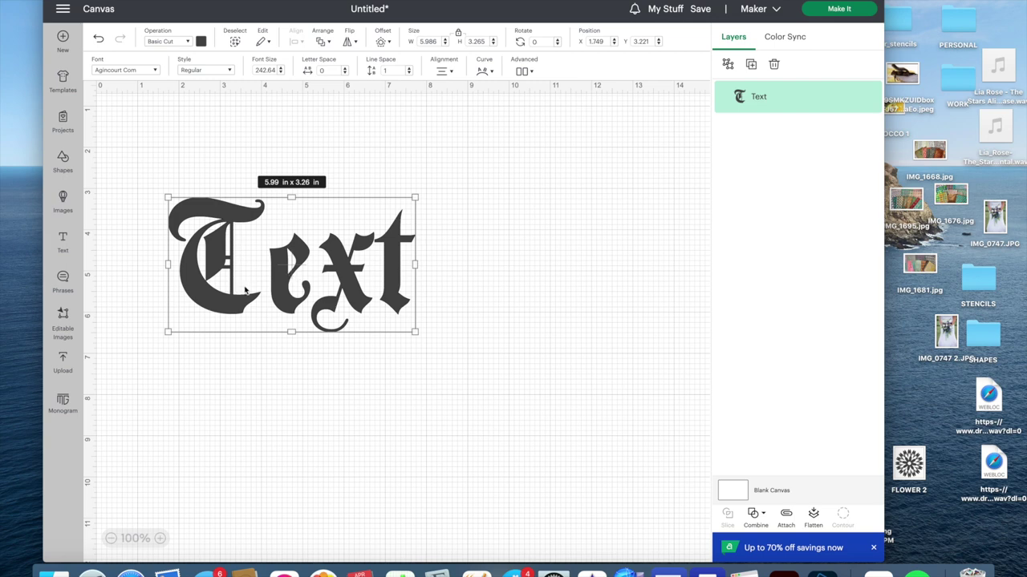
{"action": "left_click_drag", "start_coordinate": [244, 290], "coordinate": [244, 291]}
{"action": "type", "text": "Sh"}
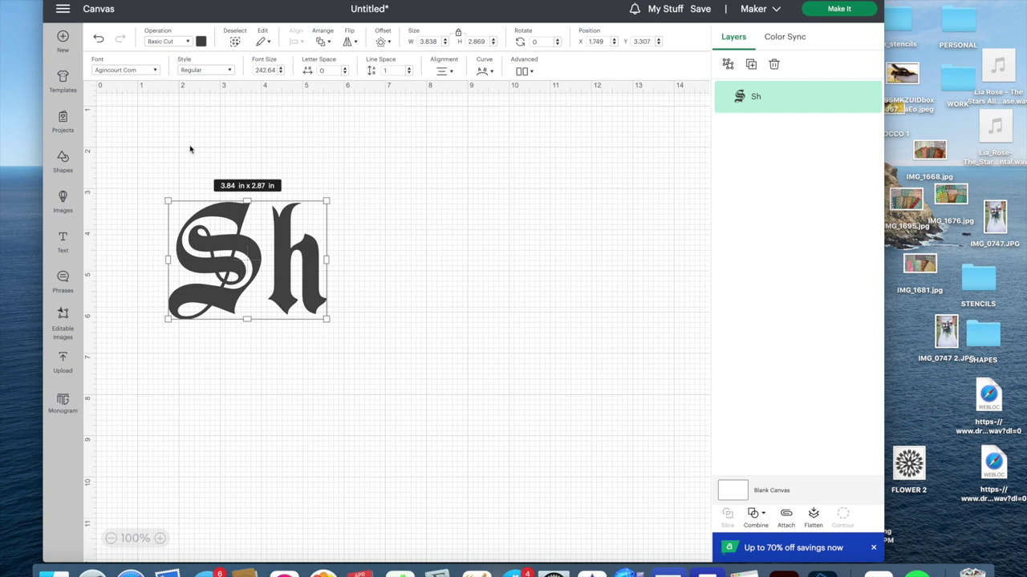
Try the bookmarked Blackriver font on the "Sh" text and switch it to Iowan Old Style.
{"action": "left_click", "coordinate": [156, 72]}
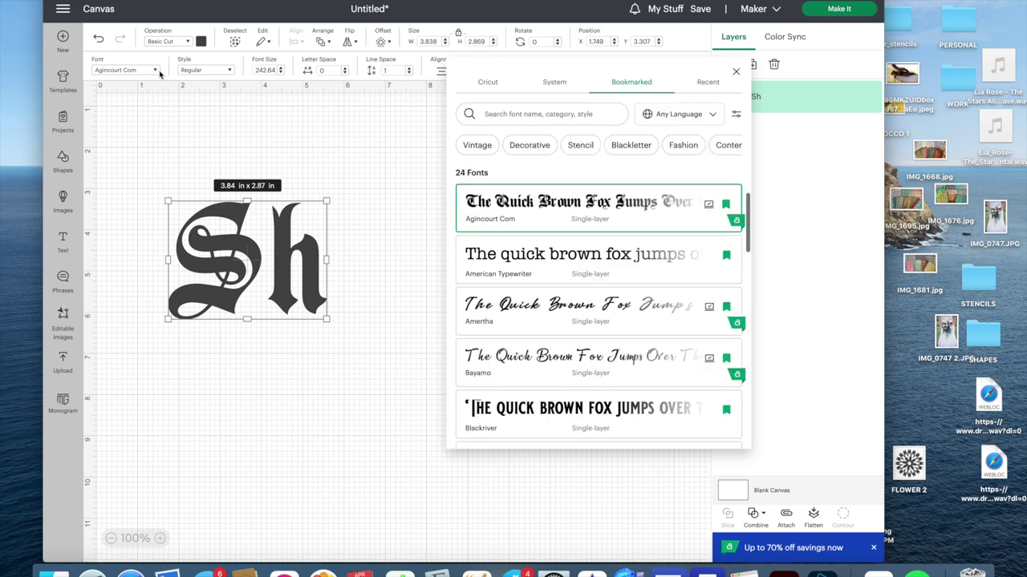
{"action": "scroll", "coordinate": [554, 385], "scroll_direction": "down", "scroll_amount": 5}
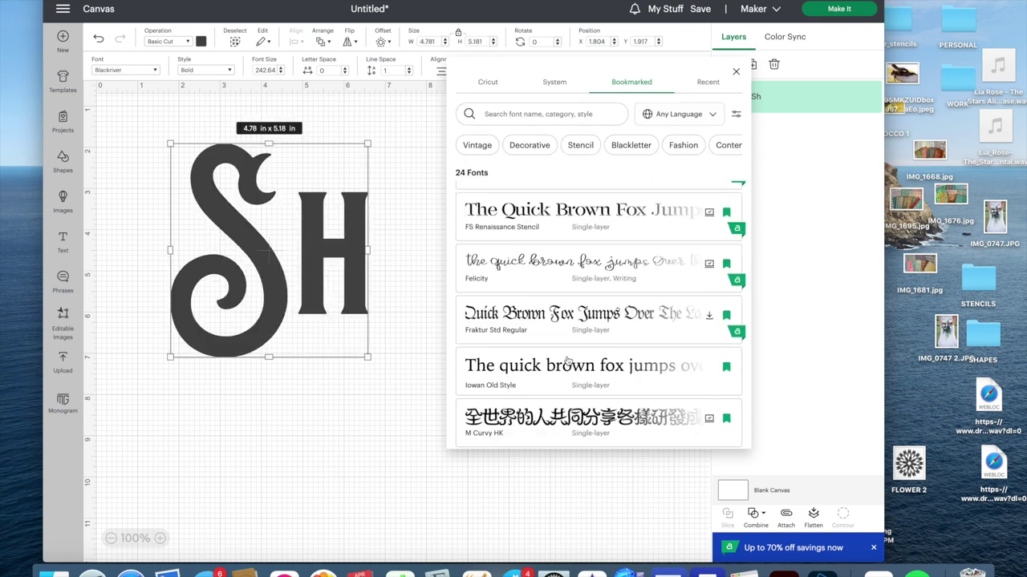
{"action": "left_click", "coordinate": [566, 369]}
Scale the "Sh" text to about 3.93 by 2.61 in and place it at about X 1.59, Y 3.25 in.
{"action": "left_click", "coordinate": [380, 352]}
{"action": "left_click_drag", "start_coordinate": [289, 301], "coordinate": [277, 357]}
{"action": "left_click_drag", "start_coordinate": [172, 383], "coordinate": [430, 174]}
{"action": "left_click_drag", "start_coordinate": [475, 137], "coordinate": [215, 230]}
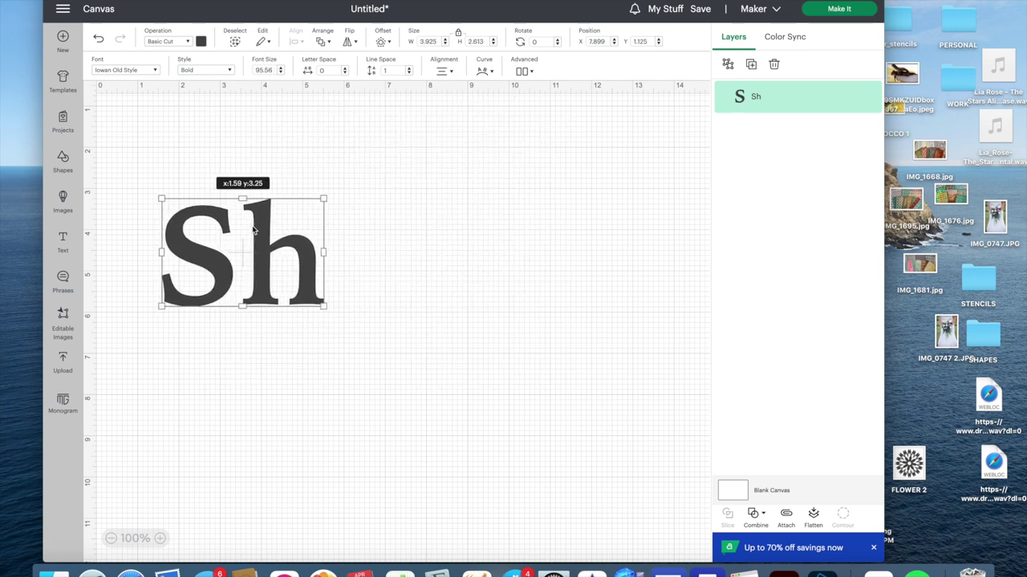
Replace the wording "Sh" with "Thank You".
{"action": "double_click", "coordinate": [268, 264]}
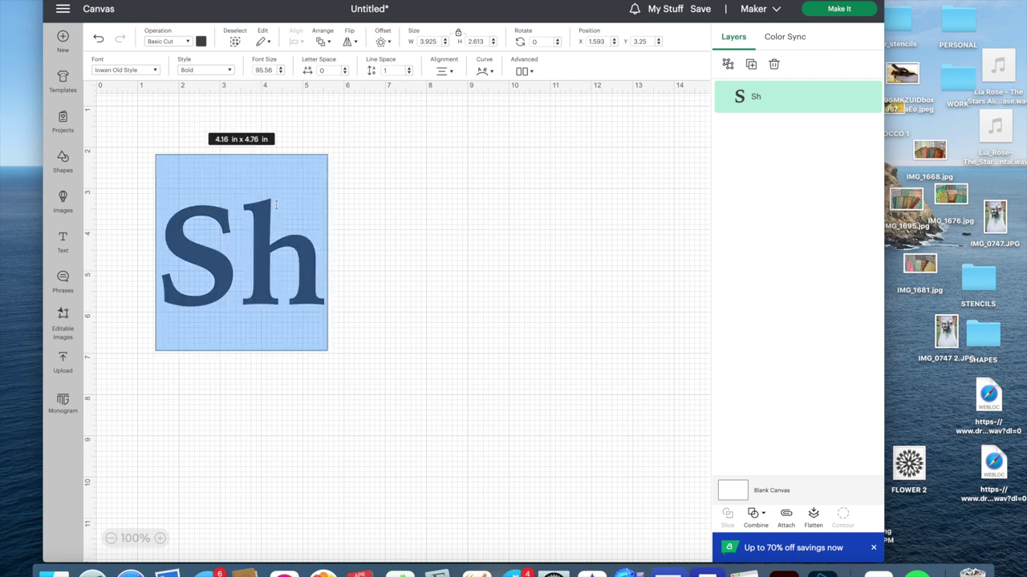
{"action": "left_click", "coordinate": [318, 250]}
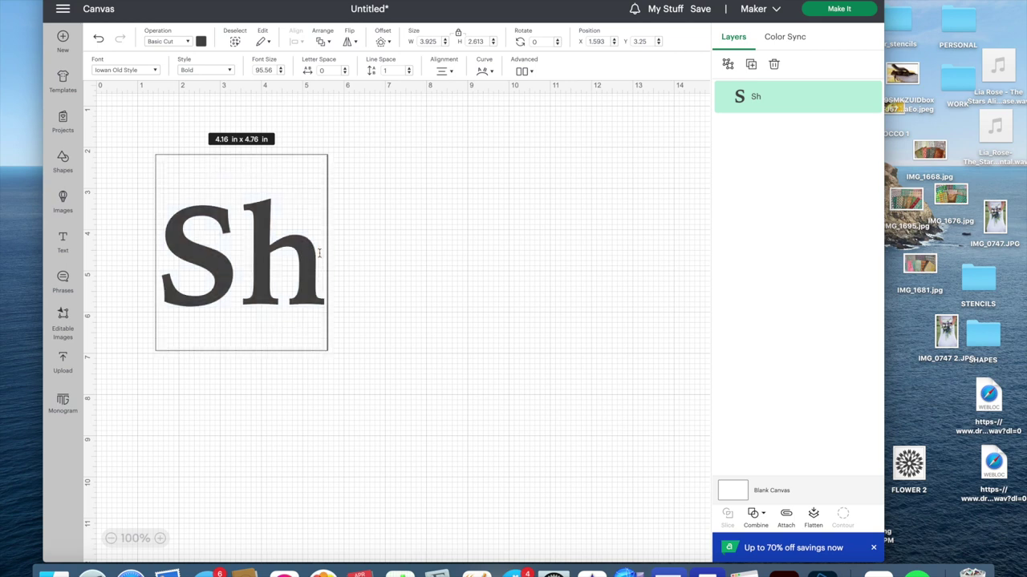
{"action": "key", "text": "BackSpace"}
{"action": "key", "text": "BackSpace"}
{"action": "type", "text": "Thank You"}
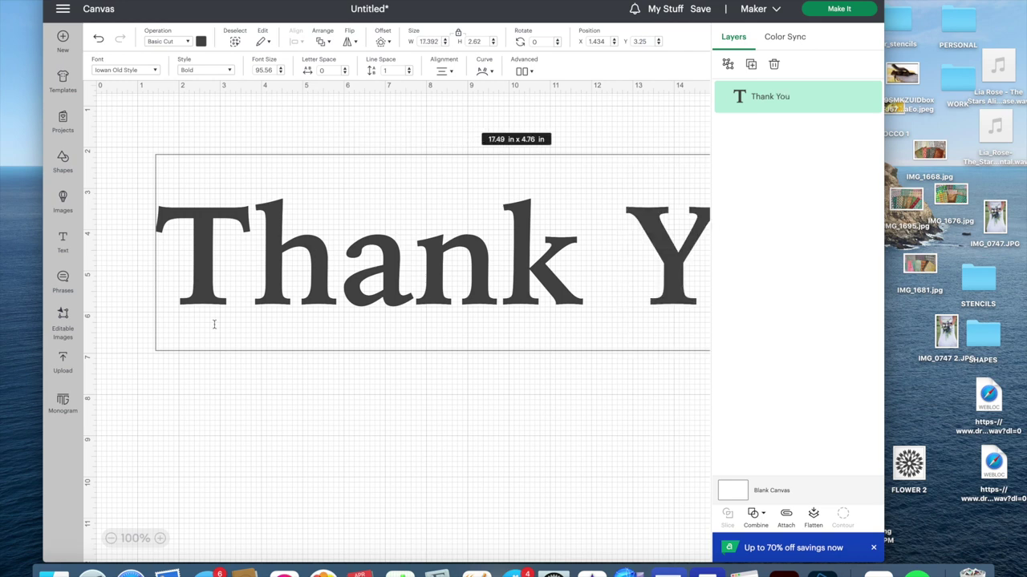
{"action": "left_click", "coordinate": [156, 362]}
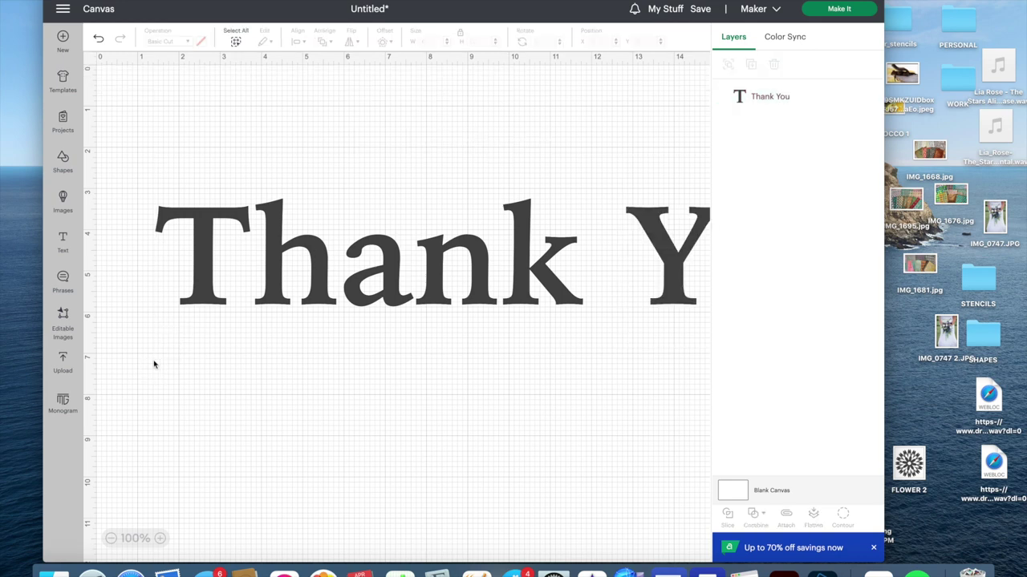
Shrink the "Thank You" text to about 9.27 by 1.4 in and place it at about X 1.3, Y 2.99 in.
{"action": "left_click", "coordinate": [191, 299]}
{"action": "left_click_drag", "start_coordinate": [157, 309], "coordinate": [490, 256]}
{"action": "left_click_drag", "start_coordinate": [559, 227], "coordinate": [218, 216]}
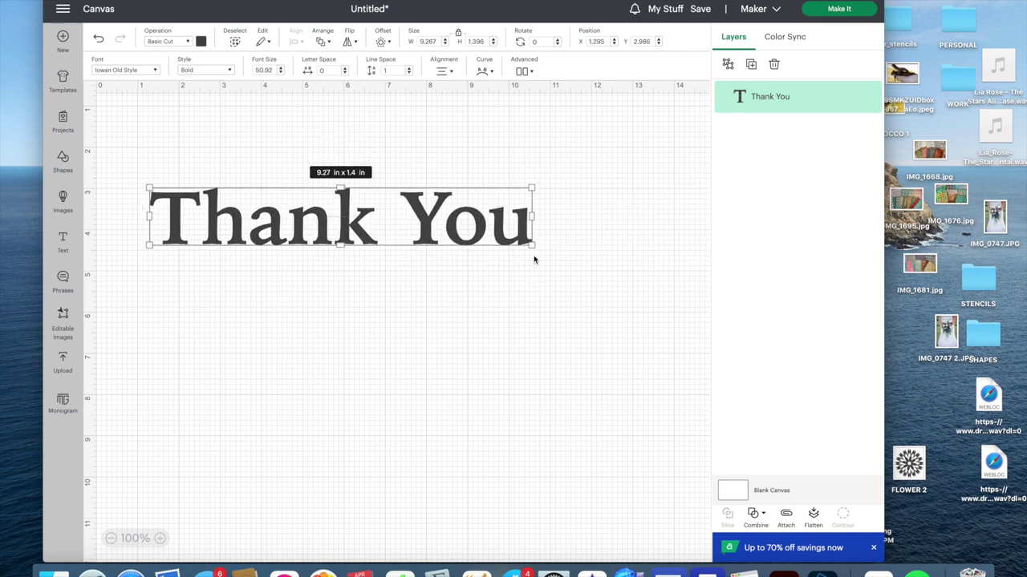
Enlarge the "Thank You" text to about 16.65 by 2.51 in and replace its wording with "Welcome".
{"action": "left_click_drag", "start_coordinate": [533, 243], "coordinate": [684, 271]}
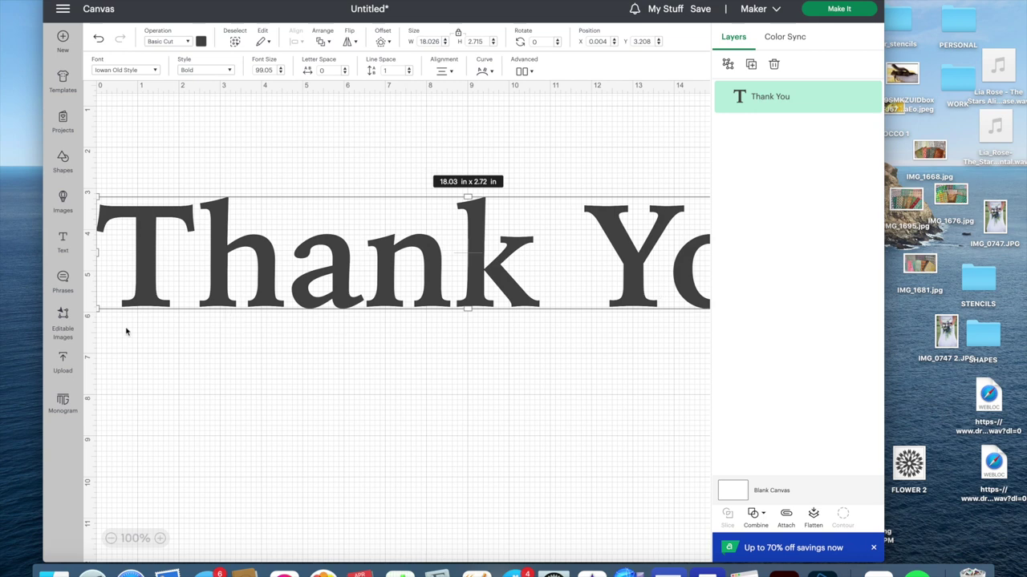
{"action": "left_click_drag", "start_coordinate": [100, 310], "coordinate": [196, 283]}
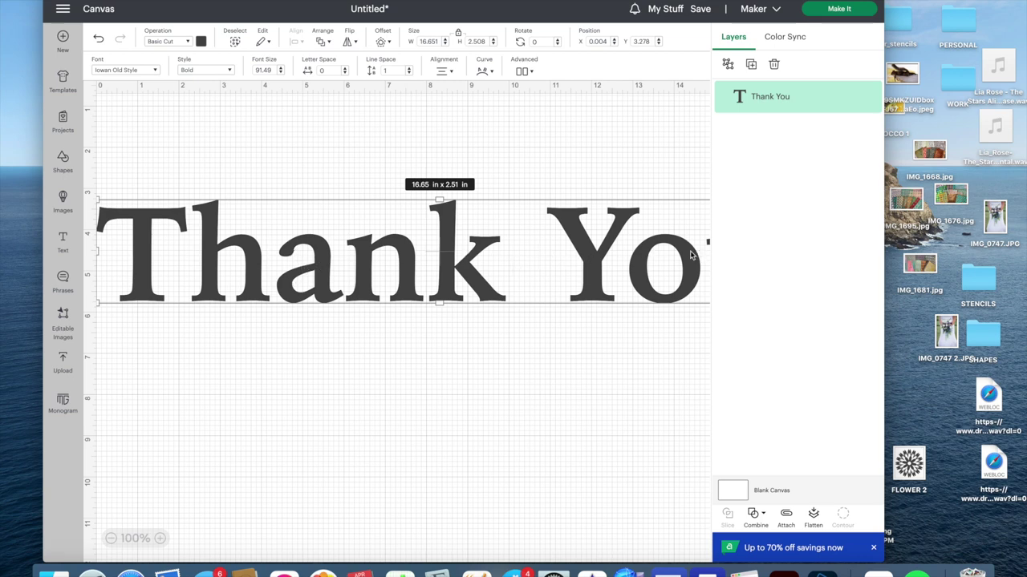
{"action": "double_click", "coordinate": [435, 273]}
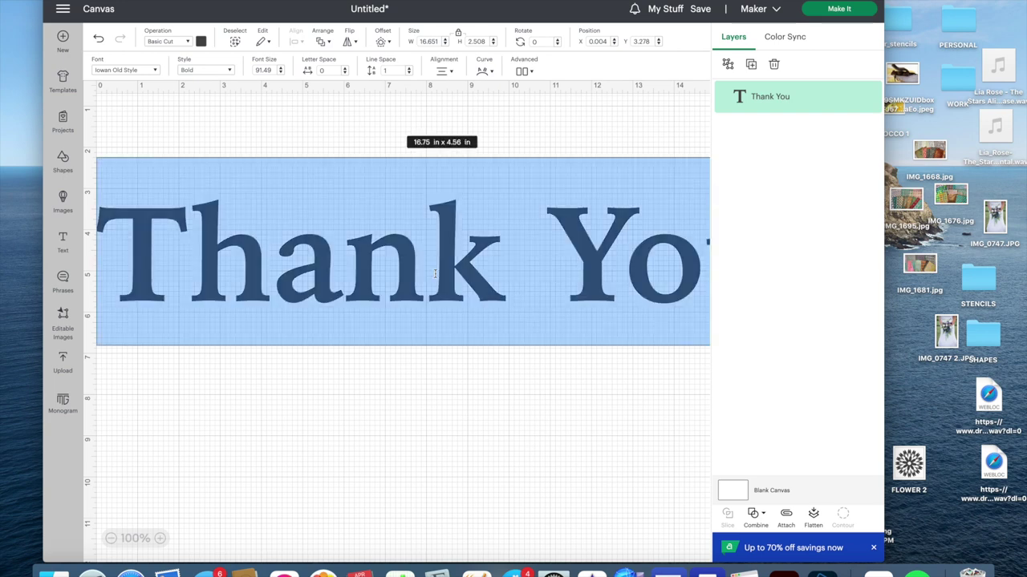
{"action": "key", "text": "BackSpace"}
{"action": "type", "text": "W"}
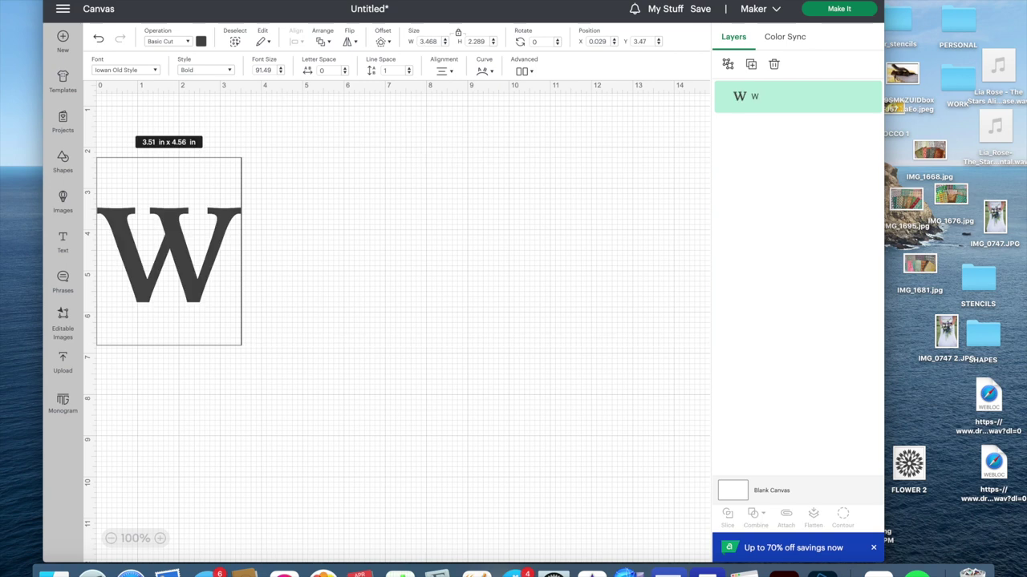
{"action": "type", "text": "elcome"}
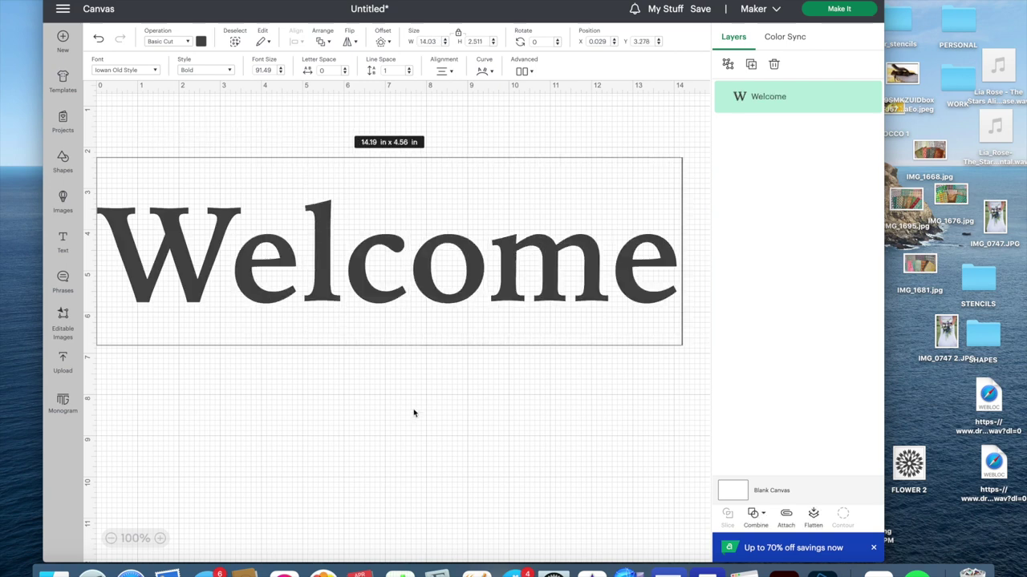
{"action": "left_click", "coordinate": [414, 413]}
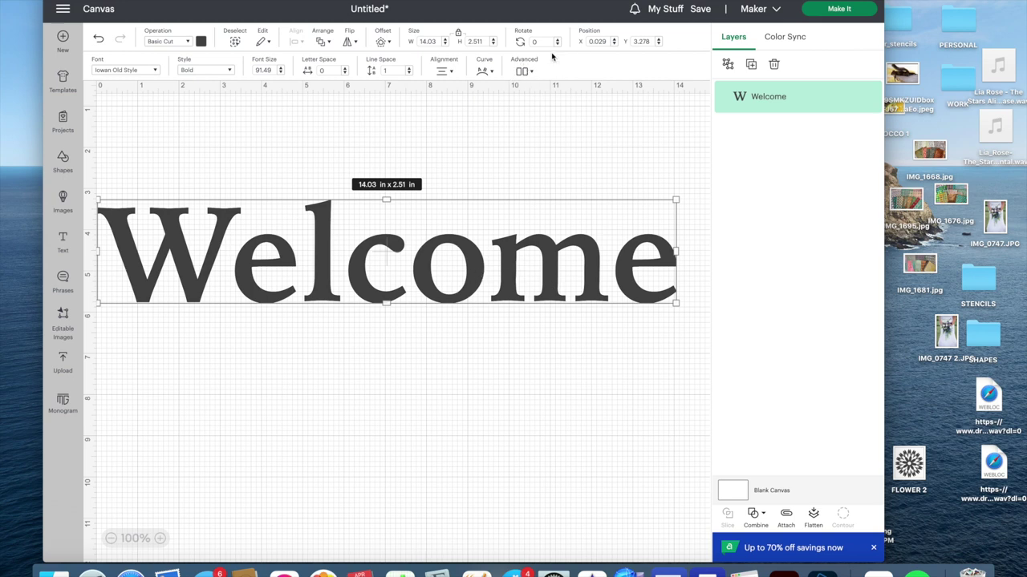
Ungroup the "Welcome" text into individual letters and clear the selection.
{"action": "left_click", "coordinate": [523, 73]}
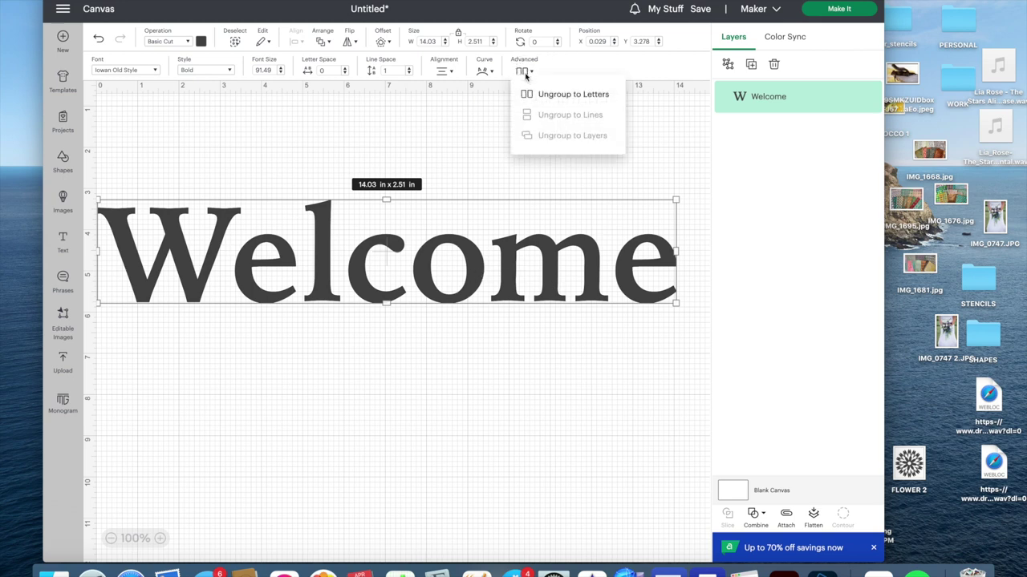
{"action": "left_click", "coordinate": [545, 96]}
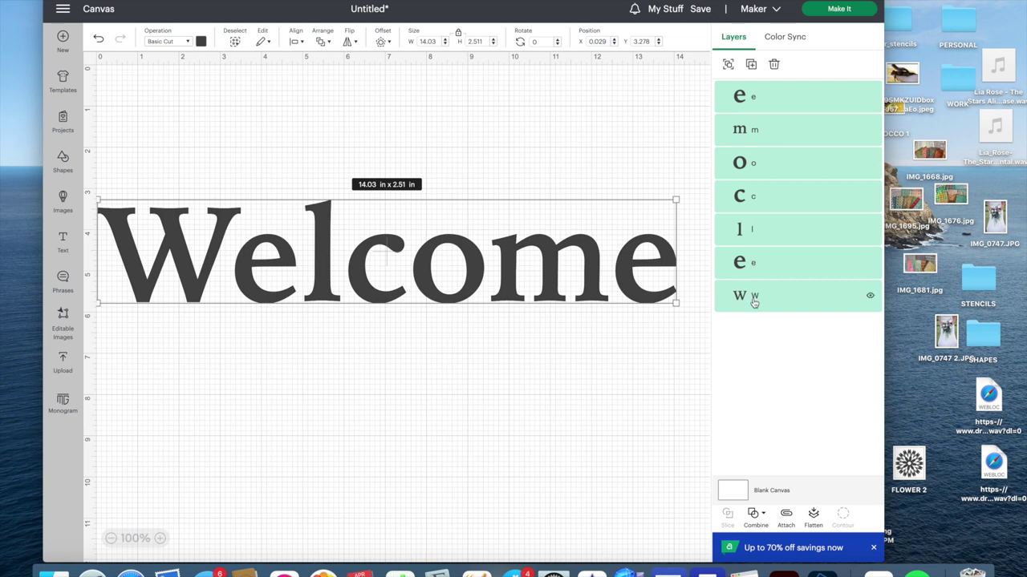
{"action": "left_click", "coordinate": [639, 345]}
Select the separate letters of "Welcome" one by one to examine each as its own layer.
{"action": "left_click", "coordinate": [642, 299]}
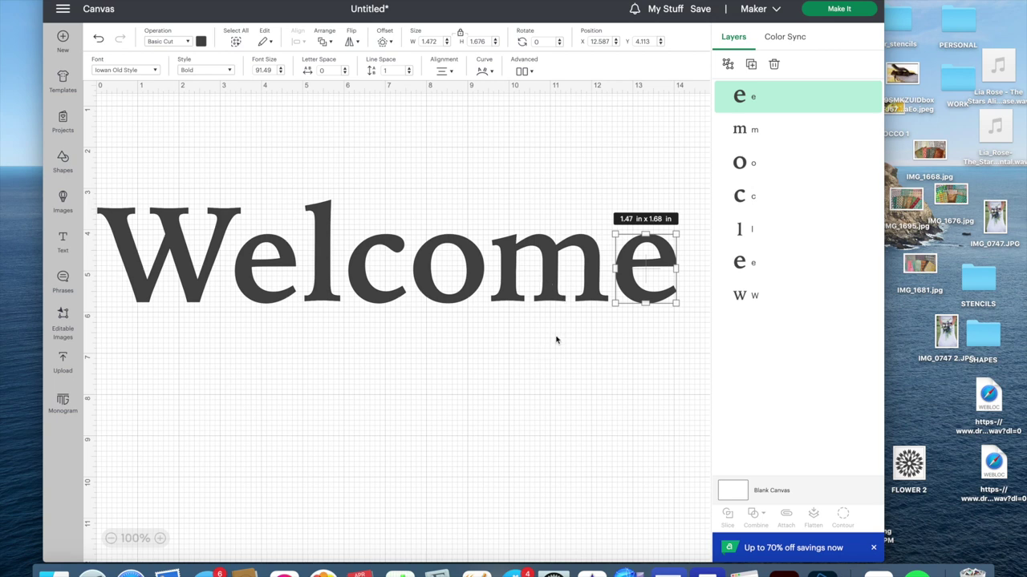
{"action": "left_click", "coordinate": [747, 130]}
{"action": "left_click", "coordinate": [745, 164]}
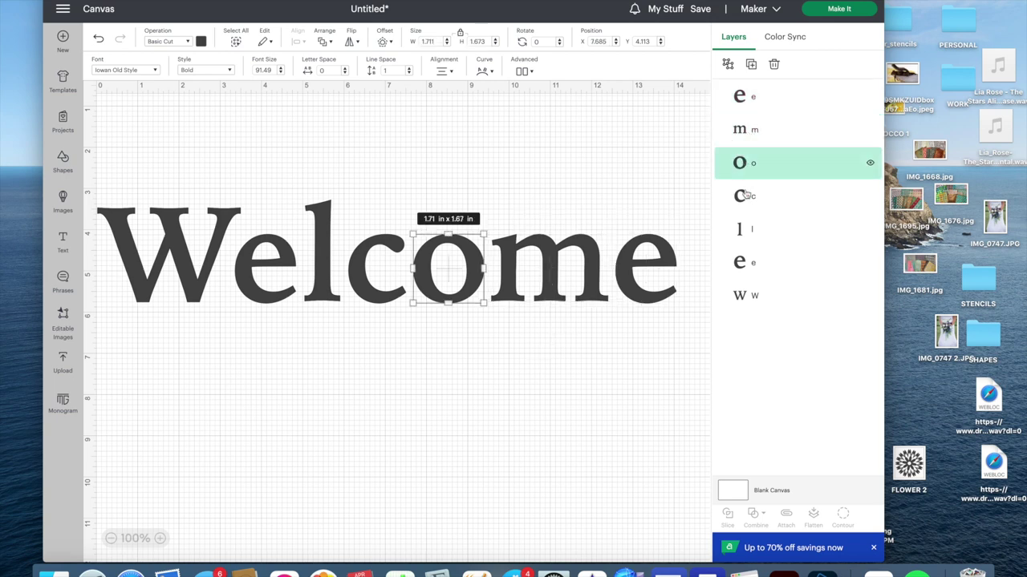
{"action": "left_click", "coordinate": [743, 197]}
{"action": "left_click", "coordinate": [739, 241]}
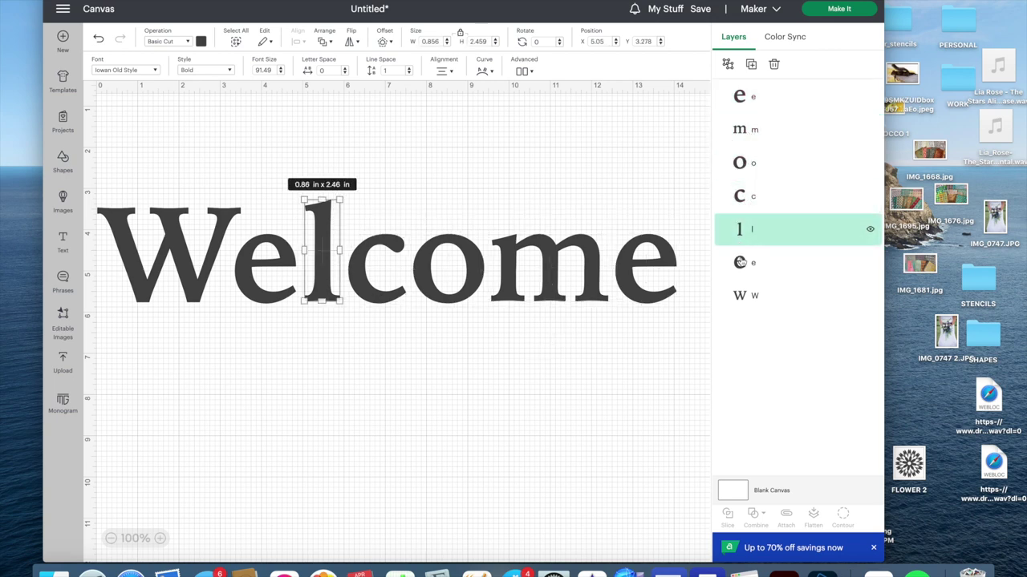
{"action": "left_click", "coordinate": [743, 298]}
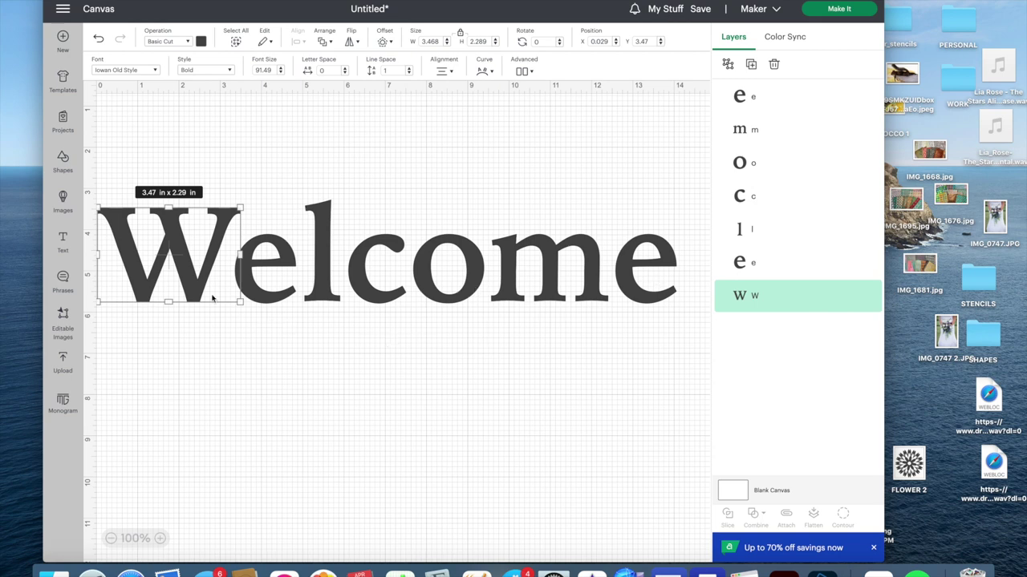
{"action": "left_click", "coordinate": [407, 362]}
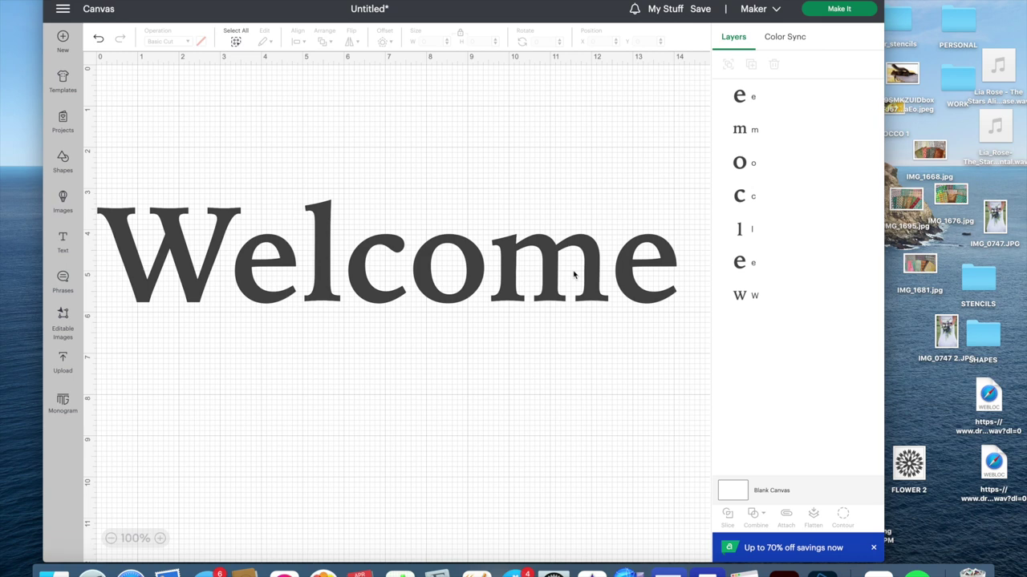
{"action": "left_click", "coordinate": [275, 267]}
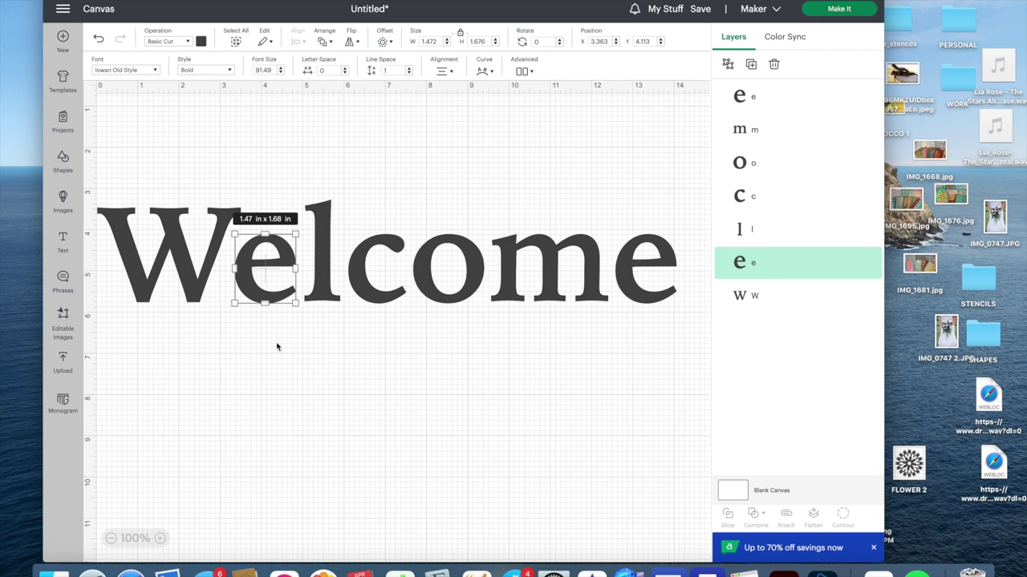
Add a 2 by 2 in square above the word and color it light pink.
{"action": "left_click", "coordinate": [62, 161]}
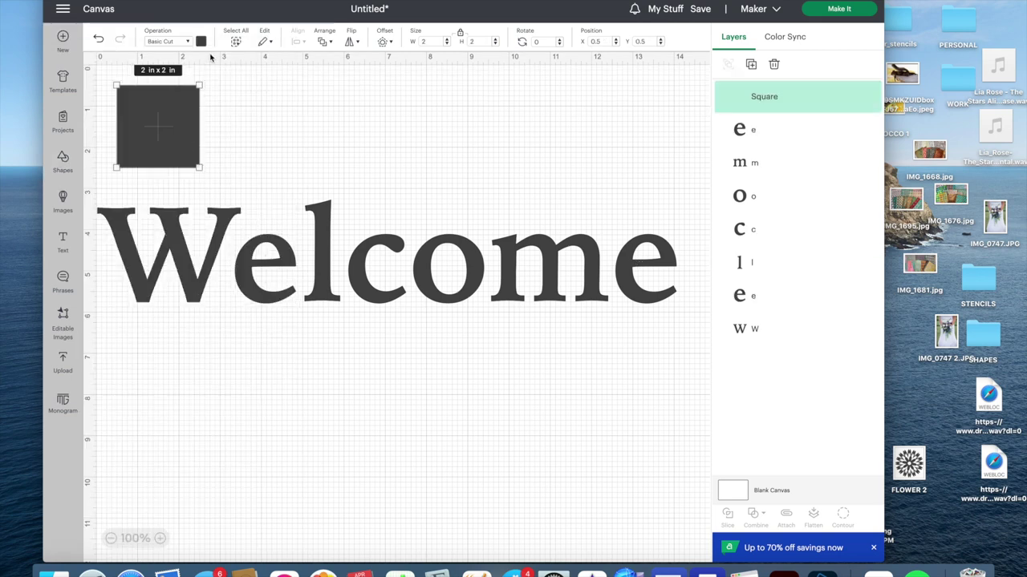
{"action": "left_click", "coordinate": [202, 41]}
{"action": "left_click", "coordinate": [216, 107]}
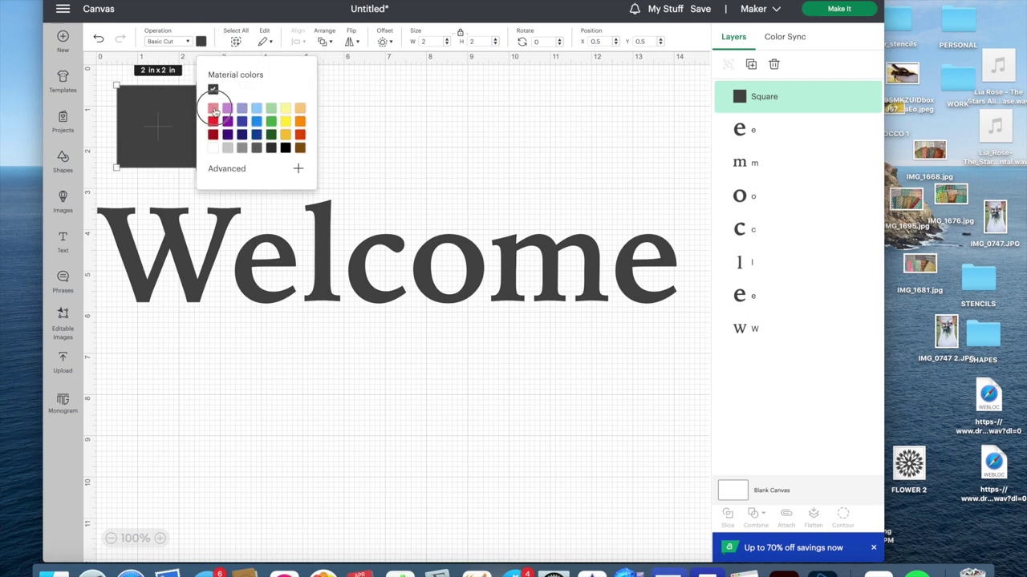
{"action": "left_click", "coordinate": [366, 90]}
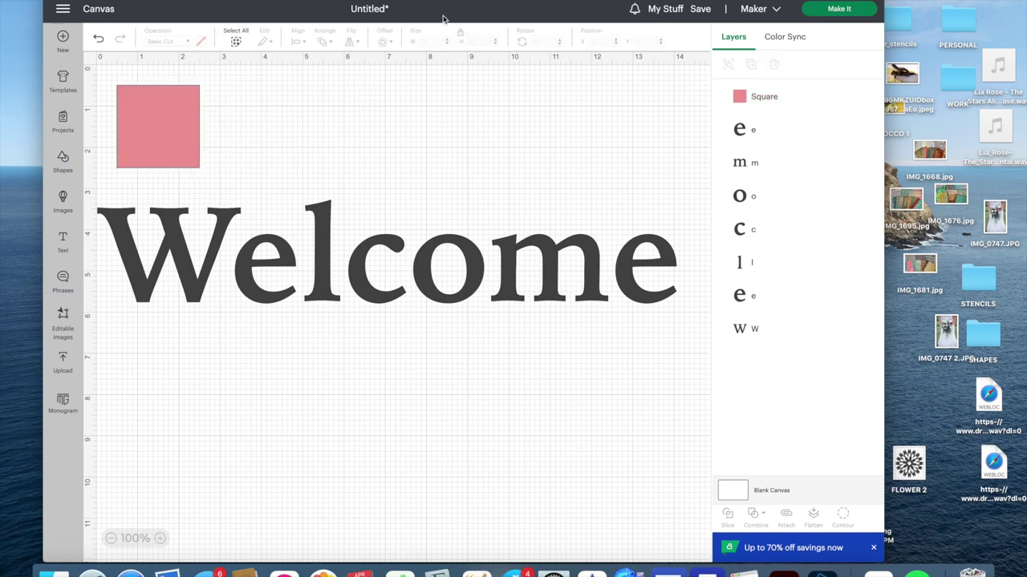
Unlock the square's proportions, reshape it into a bar about 0.13 by 0.53 in and place it on the first e.
{"action": "left_click", "coordinate": [165, 118]}
{"action": "left_click", "coordinate": [460, 33]}
{"action": "left_click_drag", "start_coordinate": [199, 166], "coordinate": [259, 269]}
{"action": "left_click", "coordinate": [129, 113]}
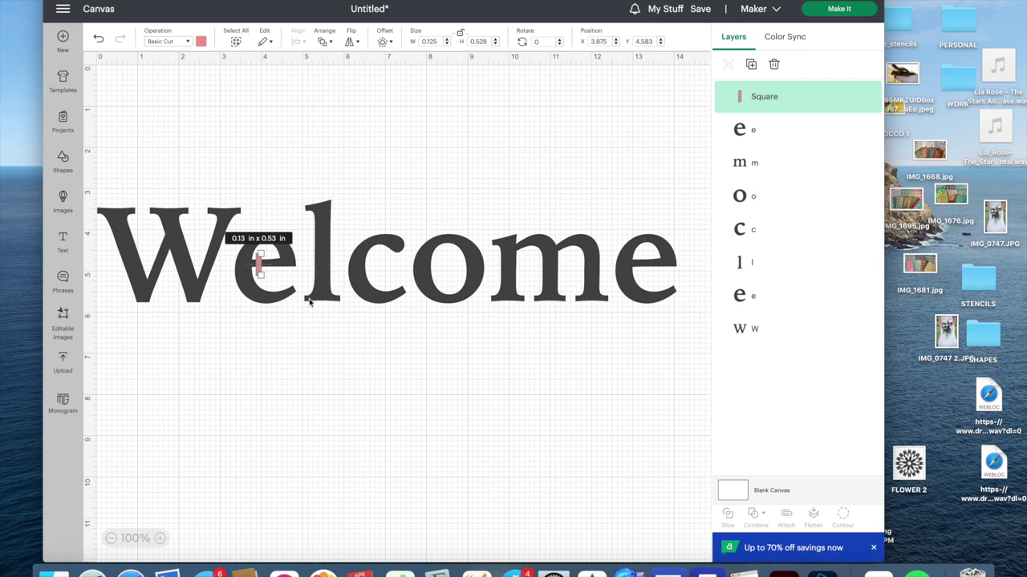
{"action": "left_click", "coordinate": [295, 326]}
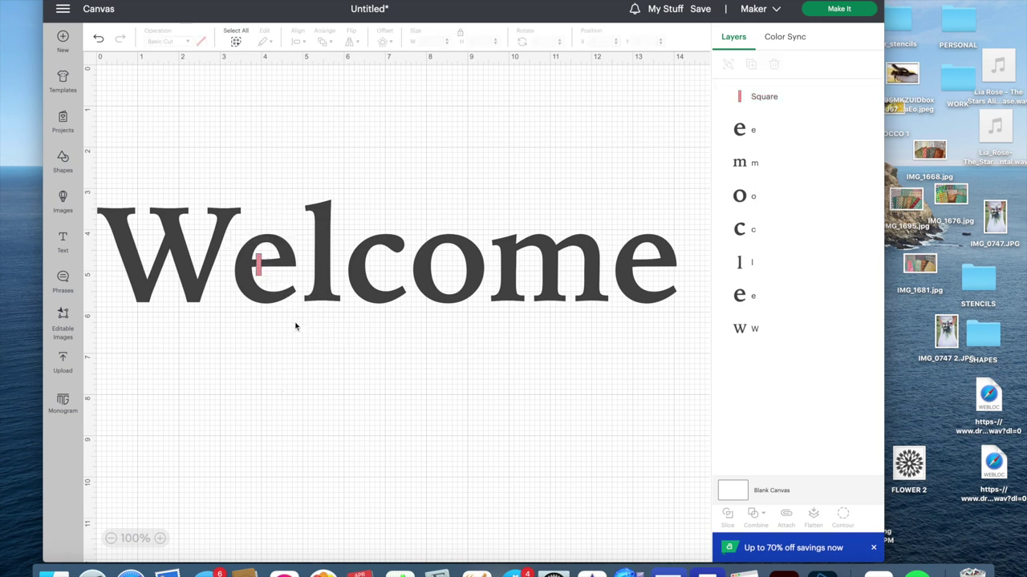
Move the pink bar to about X 3.83, Y 4.61 in and shrink it proportionally to about 0.1 by 0.42 in.
{"action": "left_click", "coordinate": [258, 270]}
{"action": "left_click", "coordinate": [259, 266]}
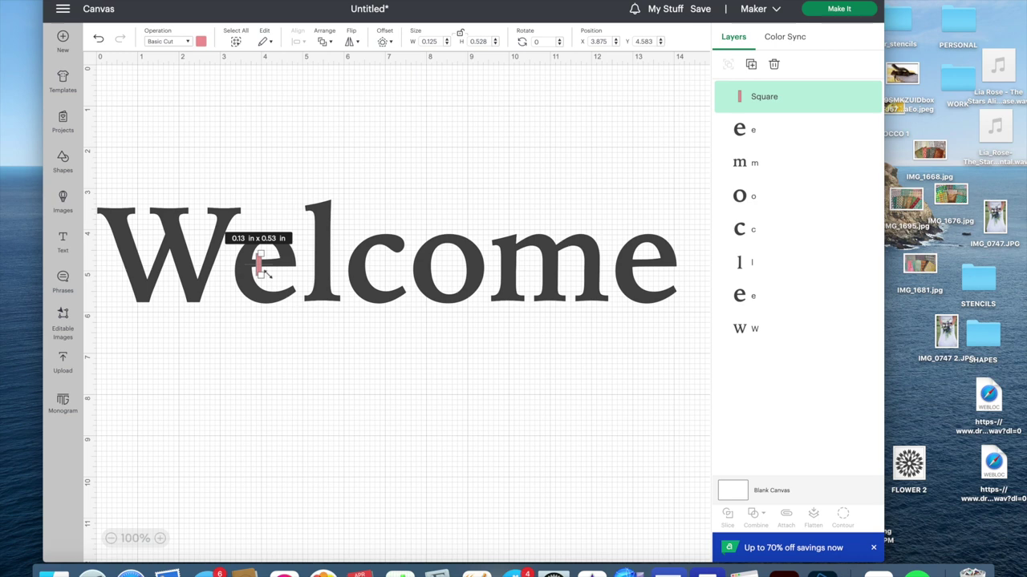
{"action": "left_click_drag", "start_coordinate": [261, 265], "coordinate": [264, 265]}
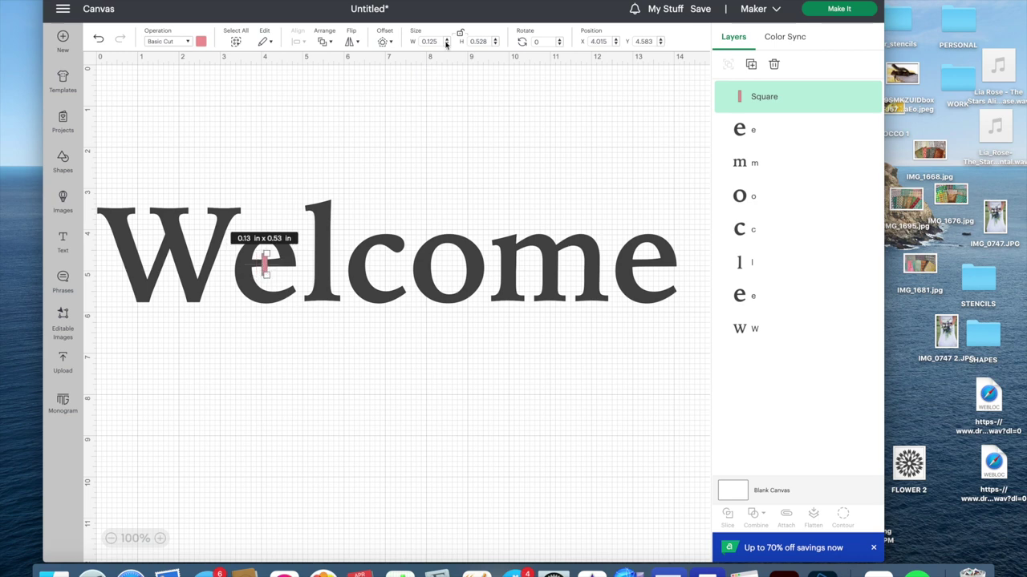
{"action": "mouse_move", "coordinate": [263, 264]}
{"action": "left_mouse_down"}
{"action": "mouse_move", "coordinate": [276, 269]}
{"action": "mouse_move", "coordinate": [258, 269]}
{"action": "left_mouse_up"}
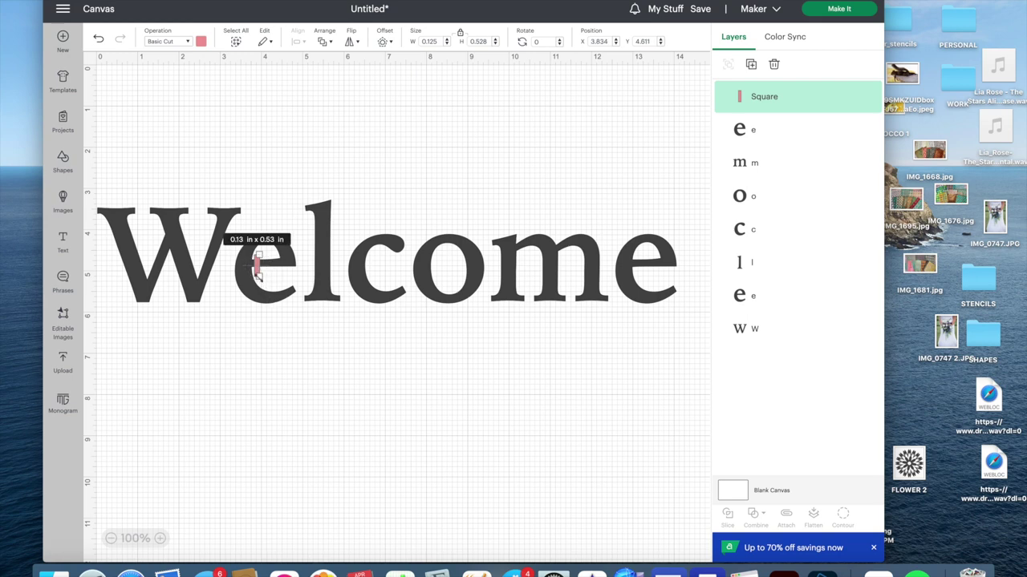
{"action": "left_click_drag", "start_coordinate": [257, 275], "coordinate": [258, 277]}
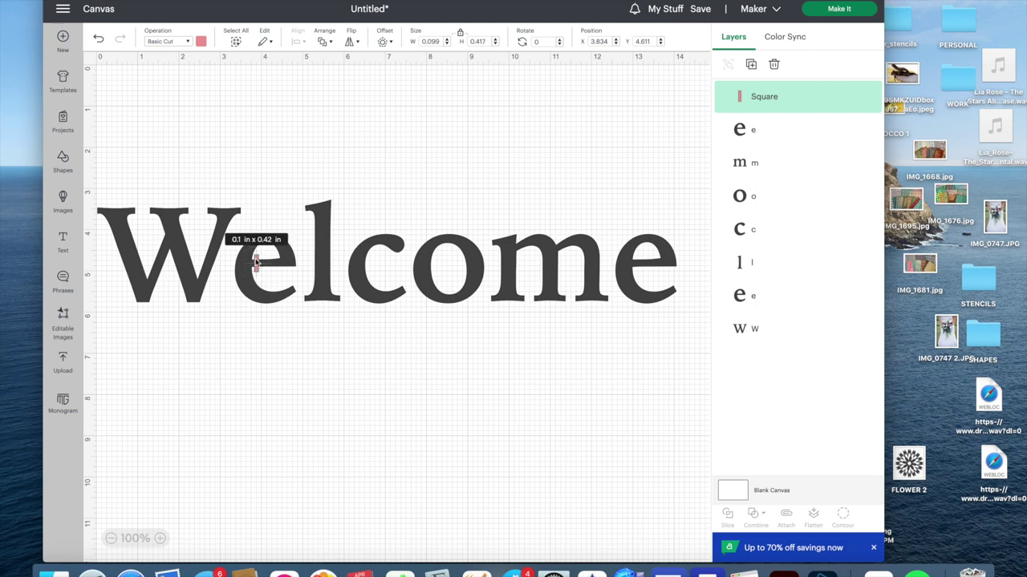
Set the pink bar's height to 0.25 in with its proportions locked.
{"action": "left_click", "coordinate": [470, 41]}
{"action": "type", "text": "1"}
{"action": "type", "text": "25"}
{"action": "key", "text": "Return"}
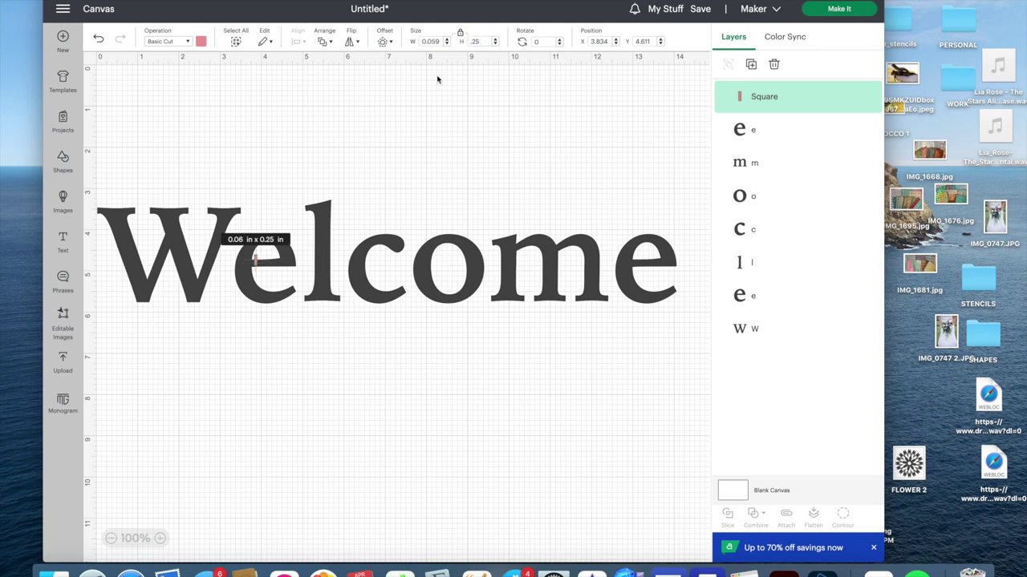
Nudge the pink bar down and left to about X 3.77, Y 4.68 in, at the start of the first e's crossbar.
{"action": "key", "text": "Down"}
{"action": "key", "text": "Down"}
{"action": "key", "text": "Down"}
{"action": "key", "text": "Down"}
{"action": "key", "text": "Down"}
{"action": "key", "text": "Down"}
{"action": "key", "text": "Down"}
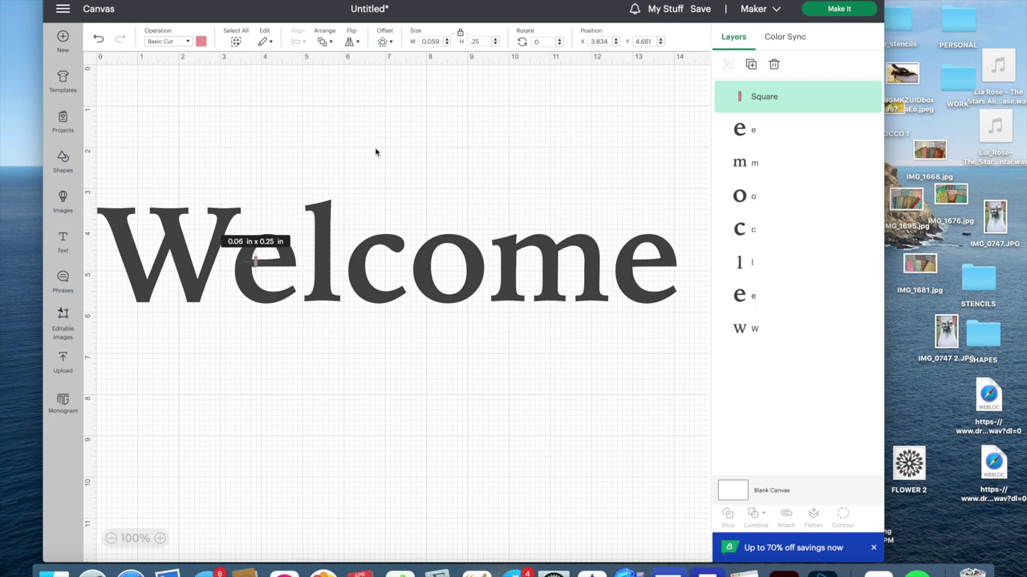
{"action": "key", "text": "Left"}
{"action": "key", "text": "Left"}
{"action": "key", "text": "Left"}
{"action": "key", "text": "Left"}
{"action": "key", "text": "Left"}
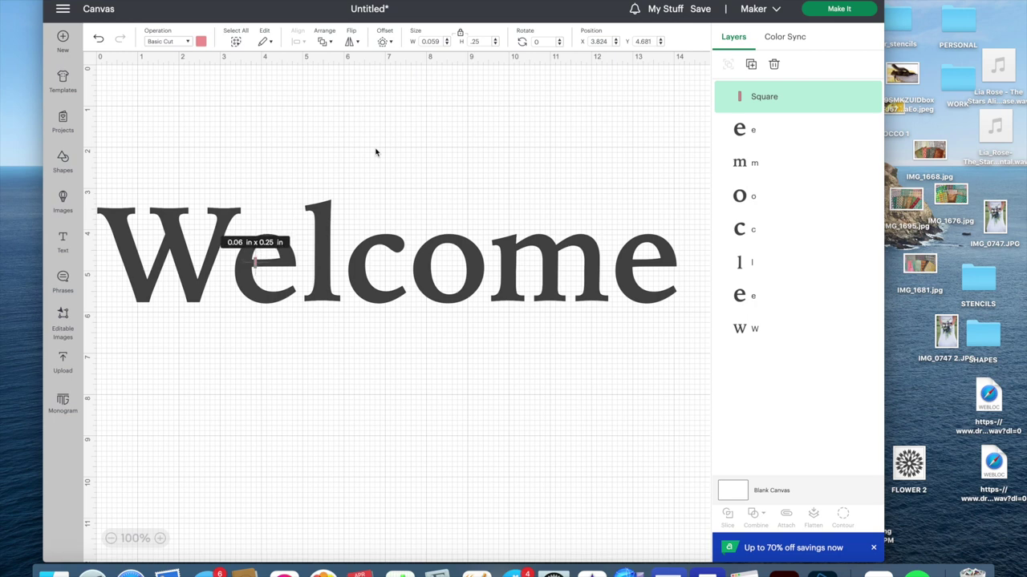
{"action": "key", "text": "Left"}
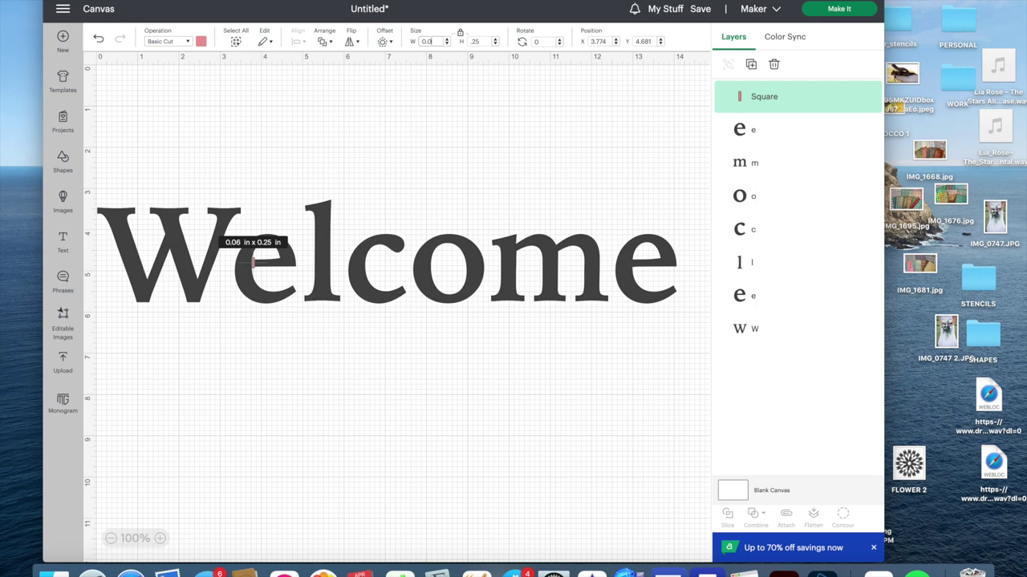
Enlarge the pink bar slightly so it spans the full thickness of the first e's crossbar, and deselect it.
{"action": "left_click_drag", "start_coordinate": [258, 269], "coordinate": [260, 273]}
{"action": "key", "text": "Return"}
{"action": "left_click", "coordinate": [269, 338]}
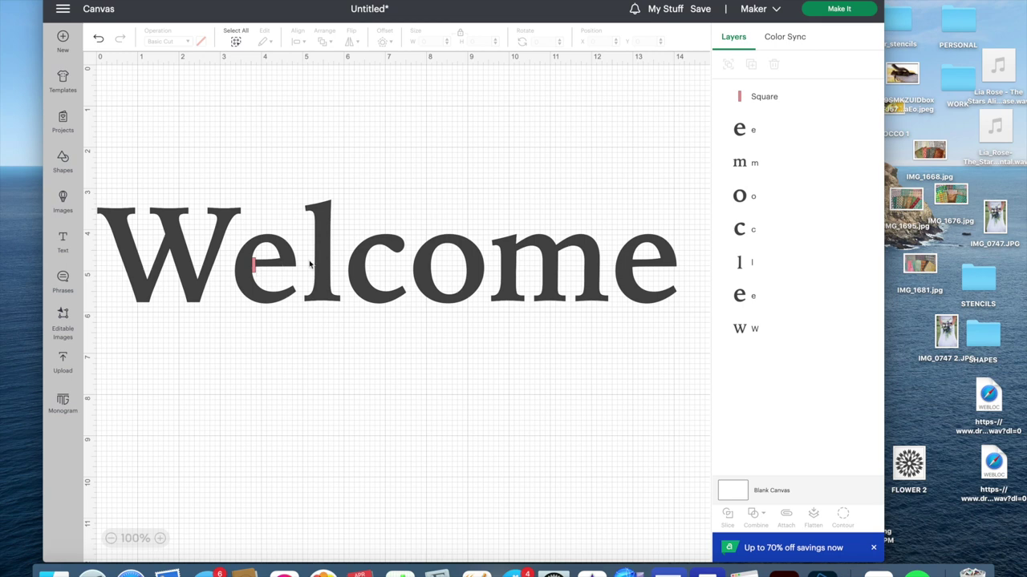
Subtract the pink bar from the first e and raise the cut letter to about Y 3.59 in.
{"action": "left_click", "coordinate": [740, 130]}
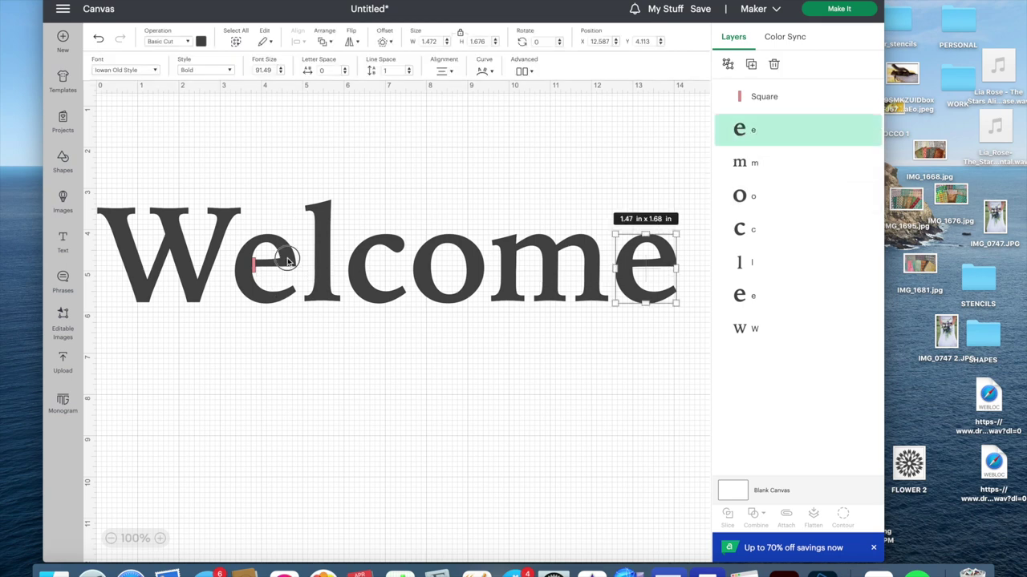
{"action": "left_click", "coordinate": [275, 361]}
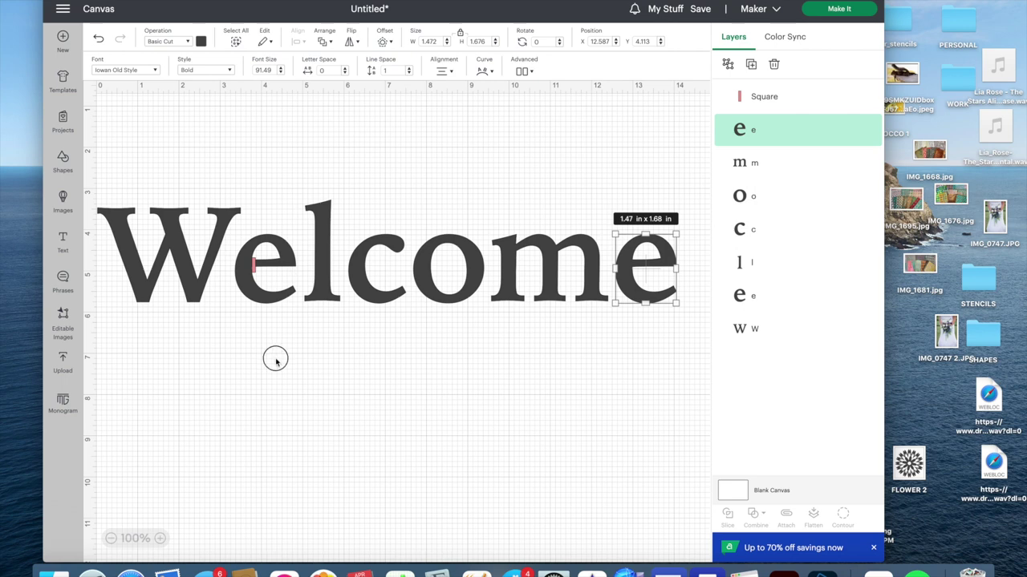
{"action": "left_click", "coordinate": [273, 271]}
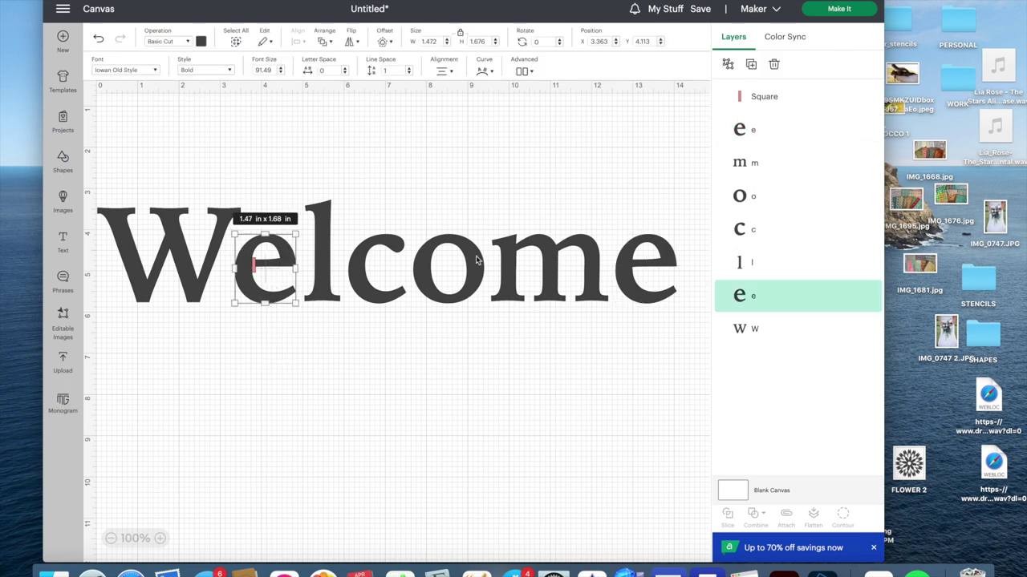
{"action": "left_click", "coordinate": [759, 97], "text": "shift"}
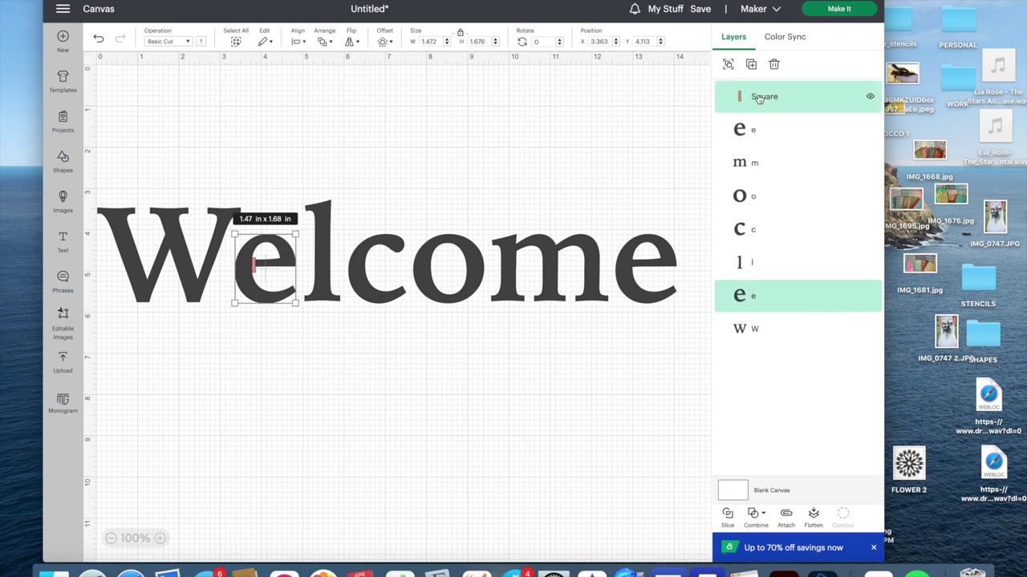
{"action": "left_click", "coordinate": [753, 514]}
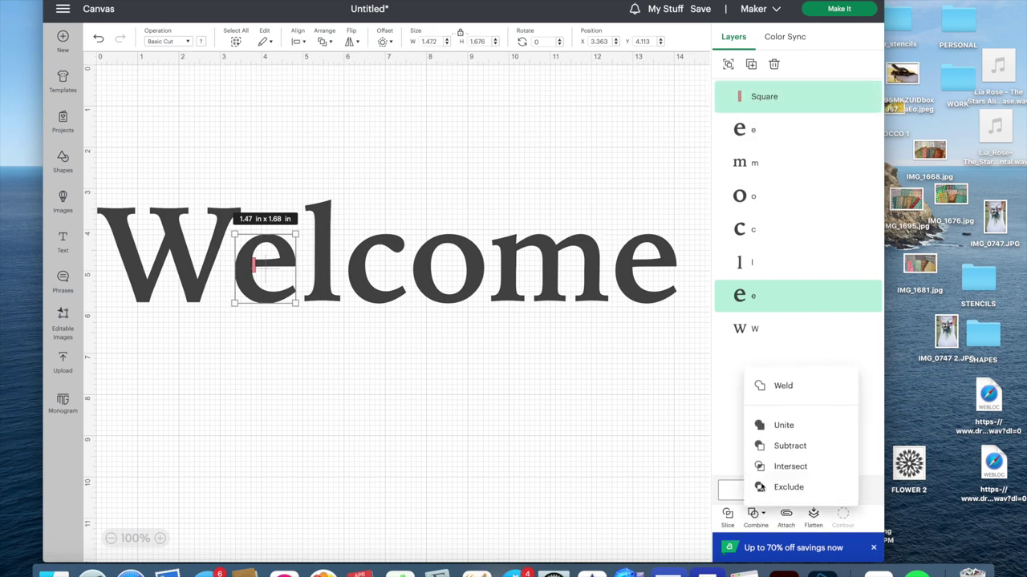
{"action": "left_click", "coordinate": [772, 446]}
{"action": "left_click", "coordinate": [449, 461]}
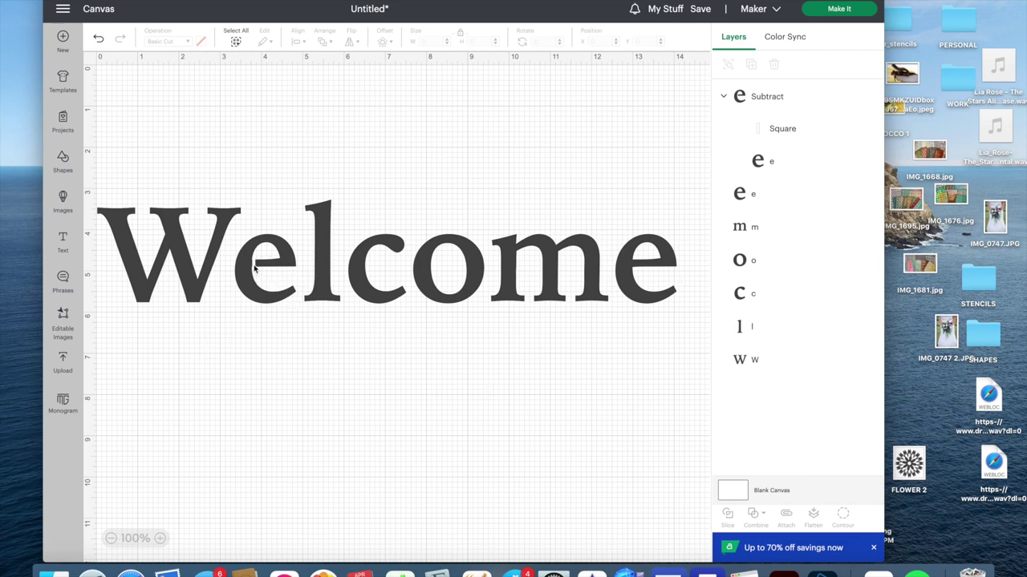
{"action": "left_click_drag", "start_coordinate": [241, 293], "coordinate": [243, 195]}
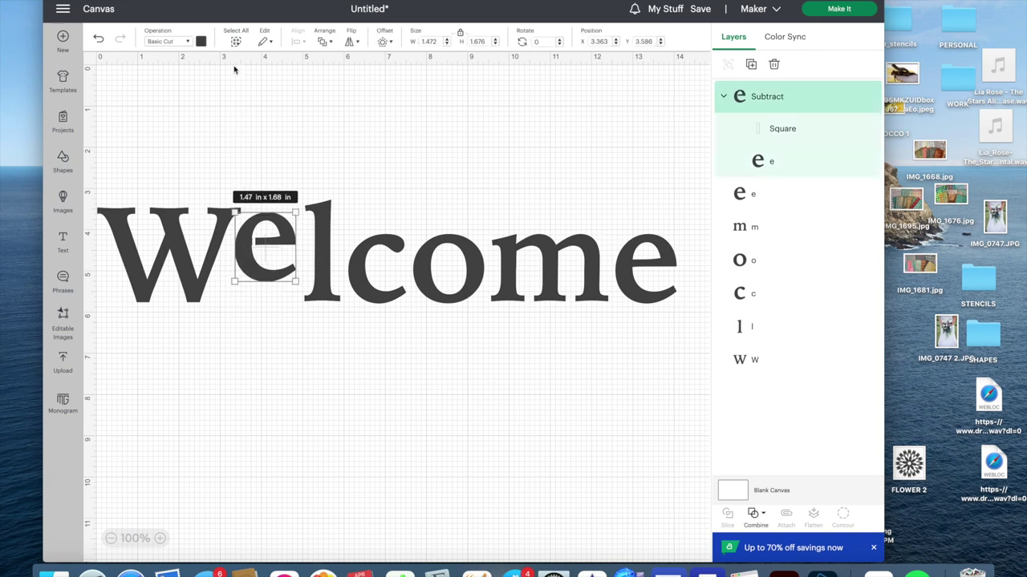
Undo the last move of the cut first e so it sits back in line with the word.
{"action": "left_click", "coordinate": [98, 38]}
{"action": "left_click", "coordinate": [97, 39]}
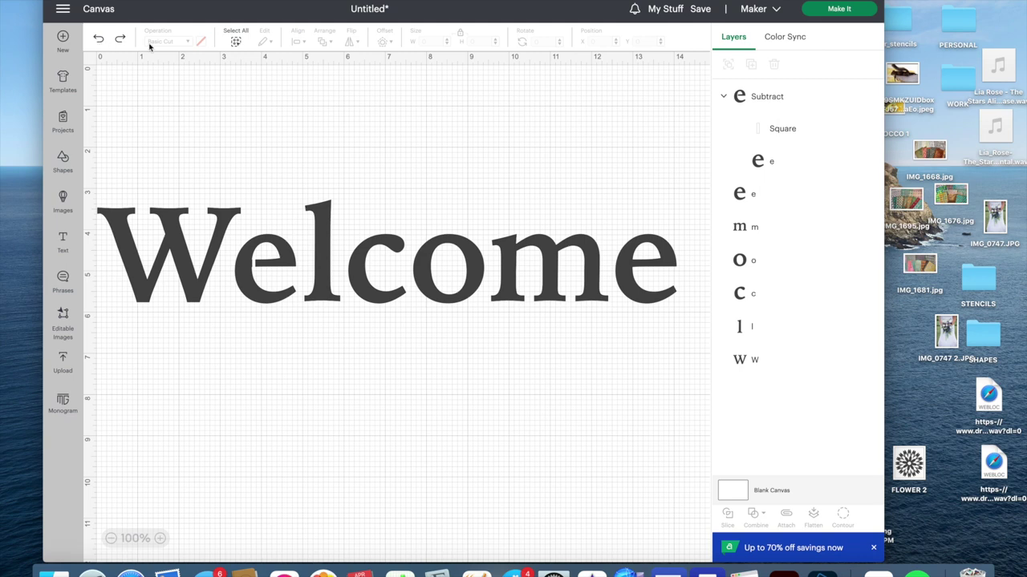
Enlarge all the letters together to about 19 × 3.4 in and deselect them.
{"action": "left_click", "coordinate": [236, 42]}
{"action": "left_click_drag", "start_coordinate": [390, 269], "coordinate": [465, 291]}
{"action": "left_click_drag", "start_coordinate": [177, 327], "coordinate": [98, 365]}
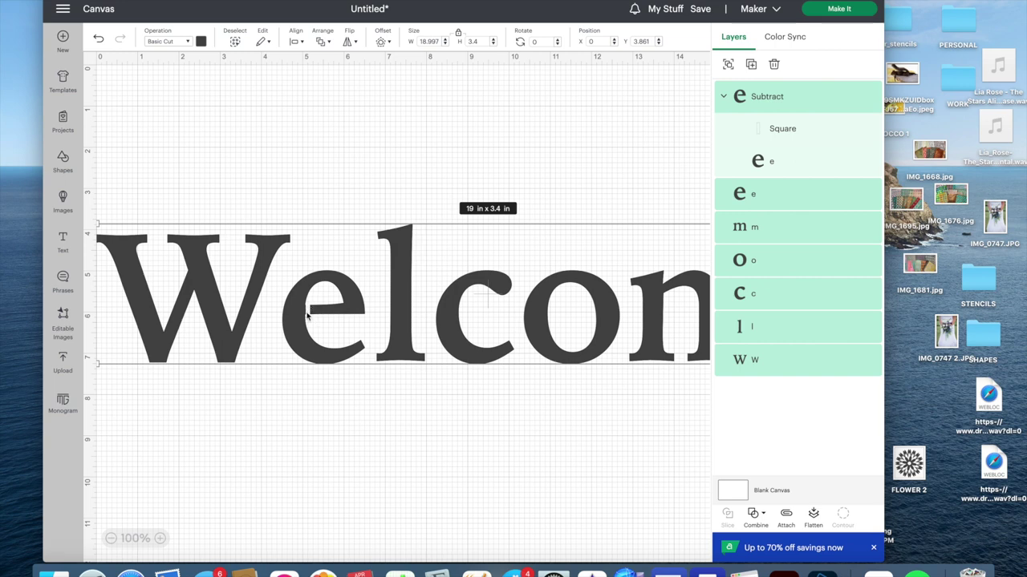
{"action": "left_click", "coordinate": [347, 389]}
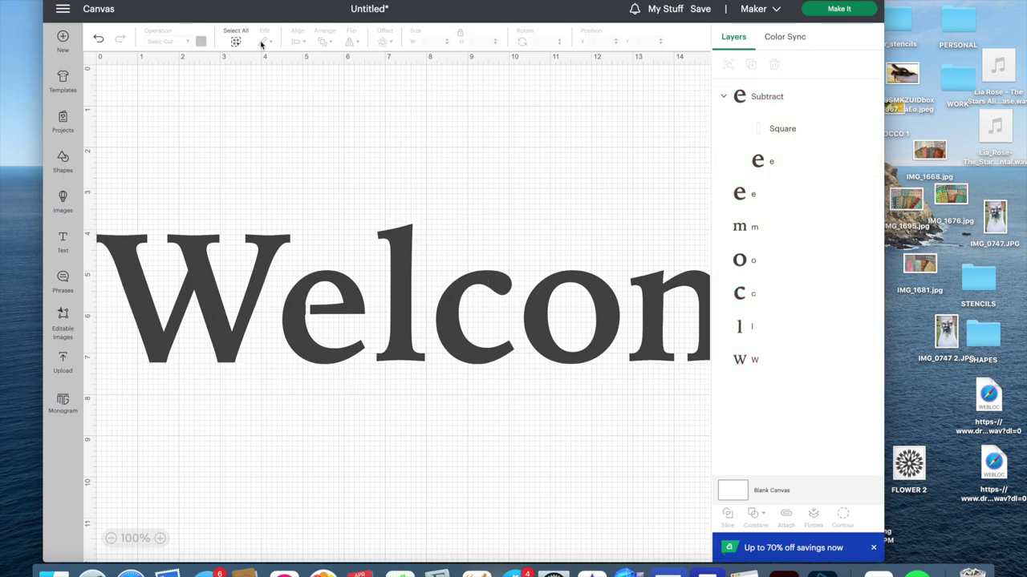
Scale all the letters together down to about 14.15 × 2.53 in and place them at about X 0.01, Y 3.17 in.
{"action": "left_click", "coordinate": [235, 41]}
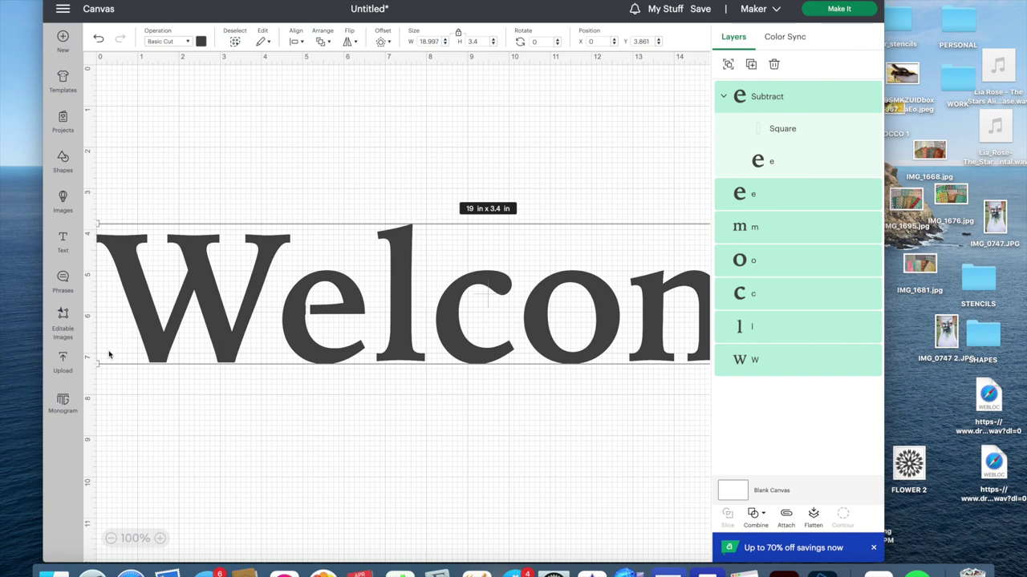
{"action": "left_click_drag", "start_coordinate": [101, 361], "coordinate": [301, 255]}
{"action": "left_click_drag", "start_coordinate": [554, 271], "coordinate": [359, 241]}
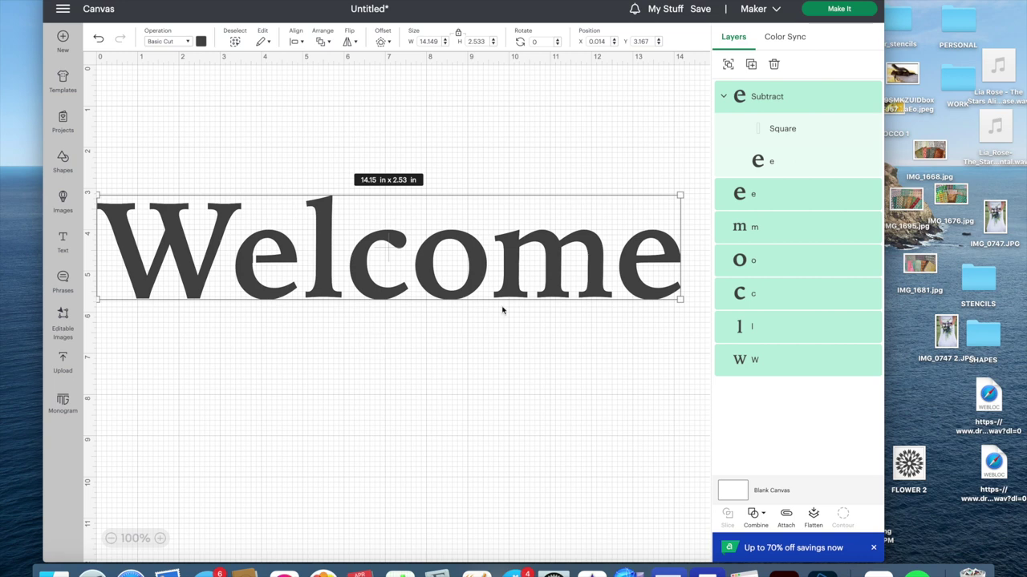
{"action": "left_click", "coordinate": [428, 313]}
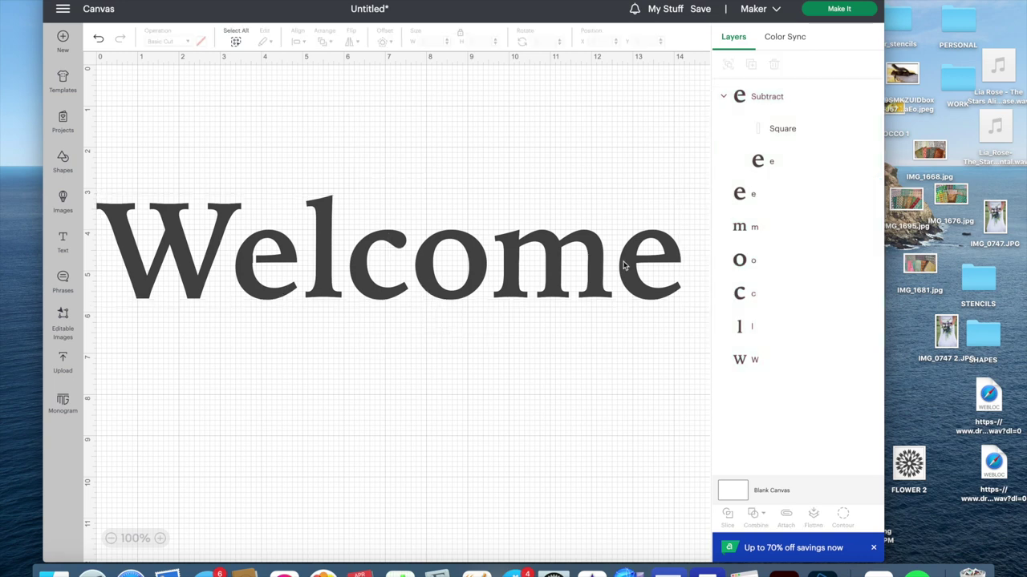
Replace the uncut last e with a copy of the cut first e, placed at about X 12.58, Y 3.97 in.
{"action": "left_click", "coordinate": [654, 258]}
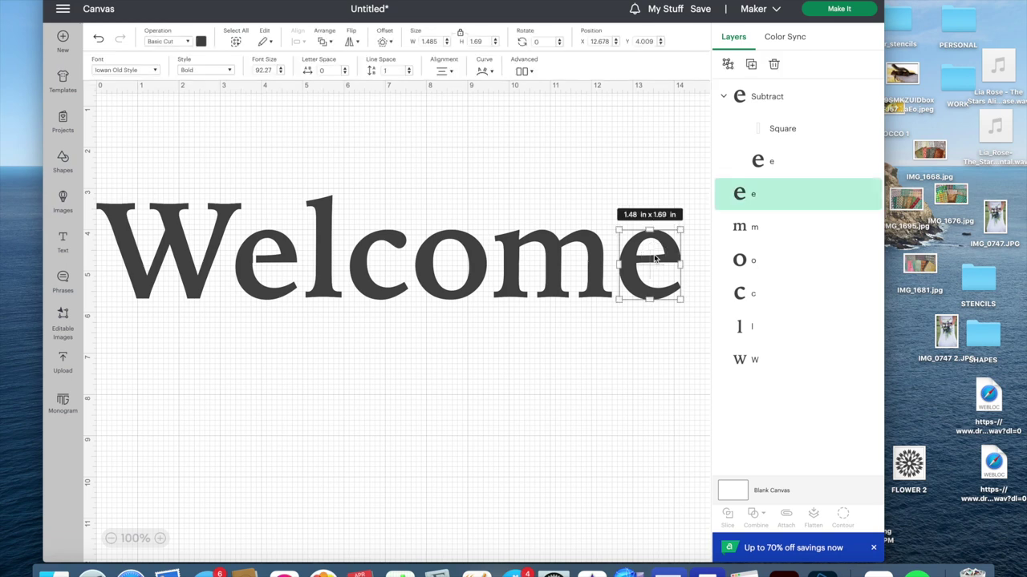
{"action": "key", "text": "Delete"}
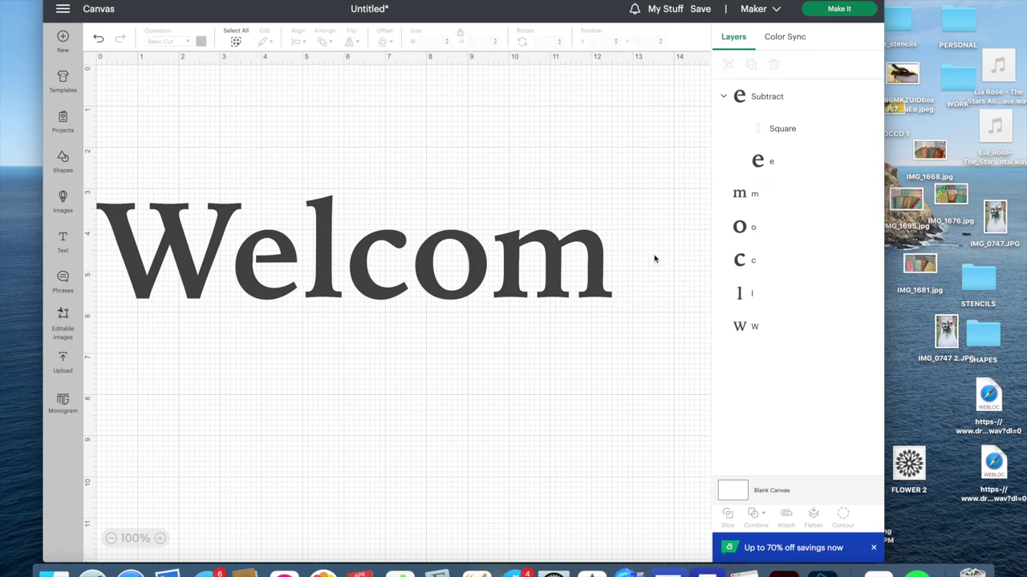
{"action": "left_click", "coordinate": [255, 271]}
{"action": "key", "text": "super+c"}
{"action": "key", "text": "super+v"}
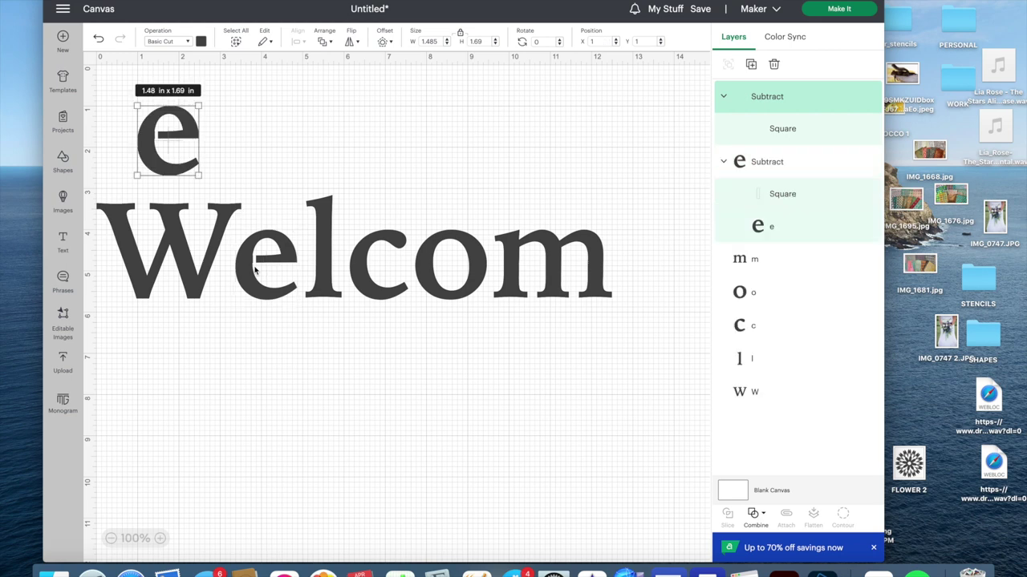
{"action": "left_click_drag", "start_coordinate": [202, 156], "coordinate": [641, 263]}
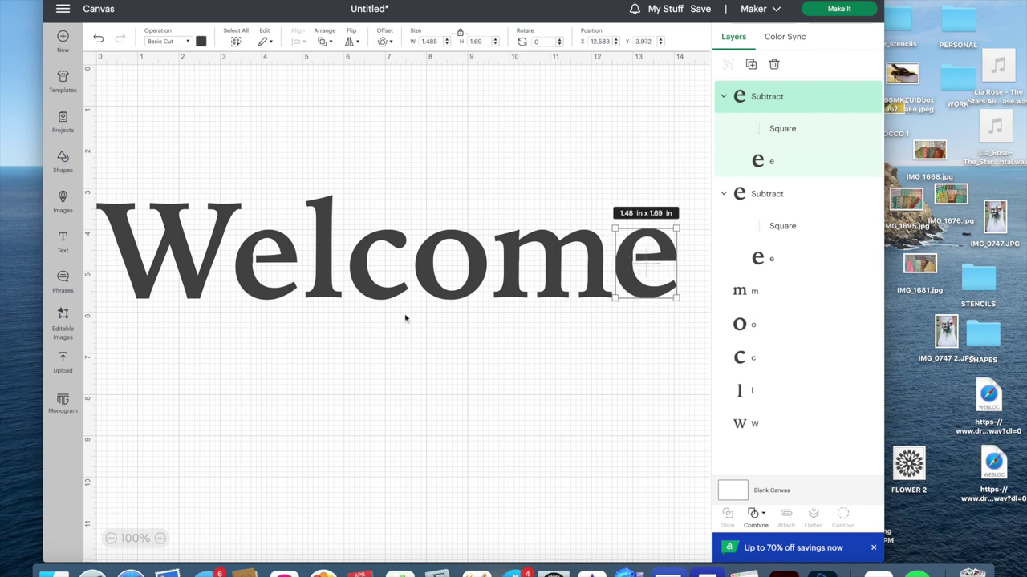
{"action": "left_click", "coordinate": [451, 303]}
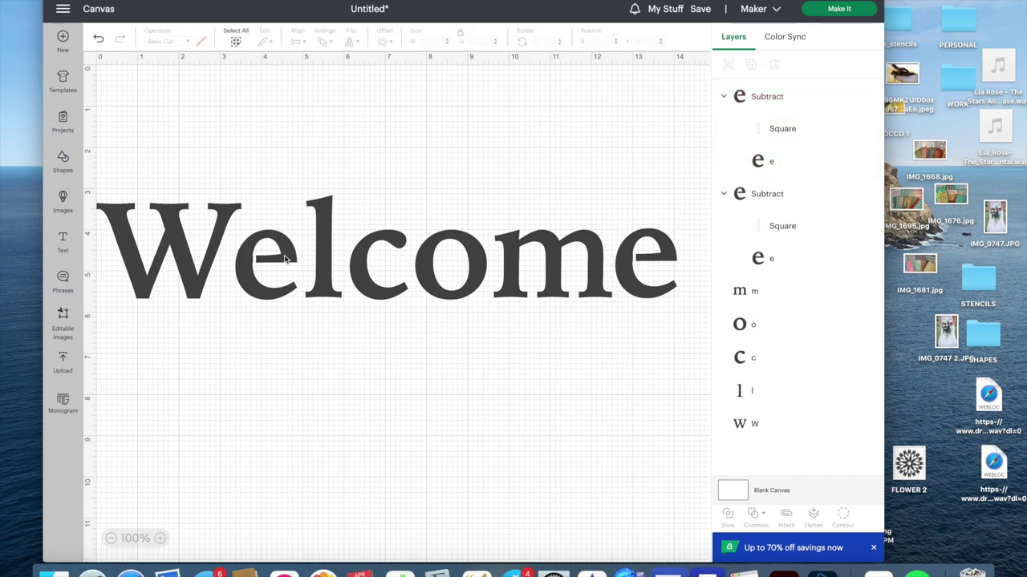
Insert a square above the word at about X 7.49, Y 1.35 in and colour it pink.
{"action": "left_click", "coordinate": [62, 158]}
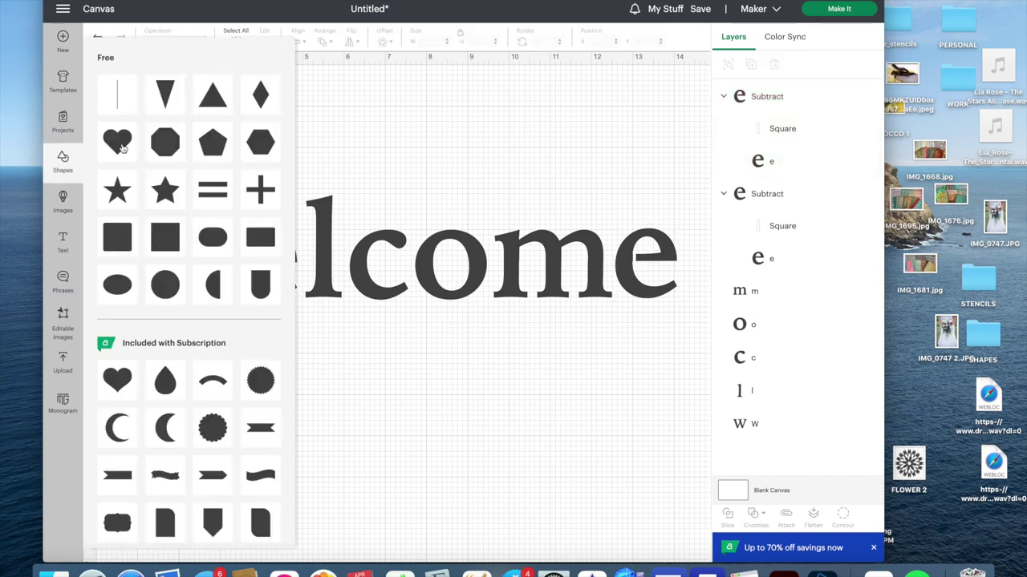
{"action": "left_click", "coordinate": [166, 245]}
{"action": "left_click_drag", "start_coordinate": [220, 178], "coordinate": [458, 167]}
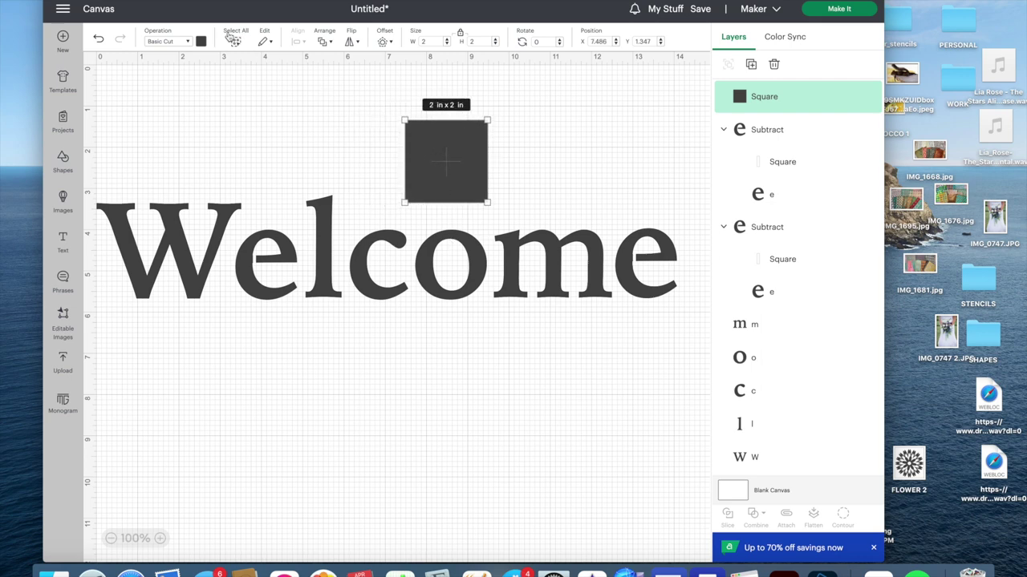
{"action": "left_click", "coordinate": [201, 42]}
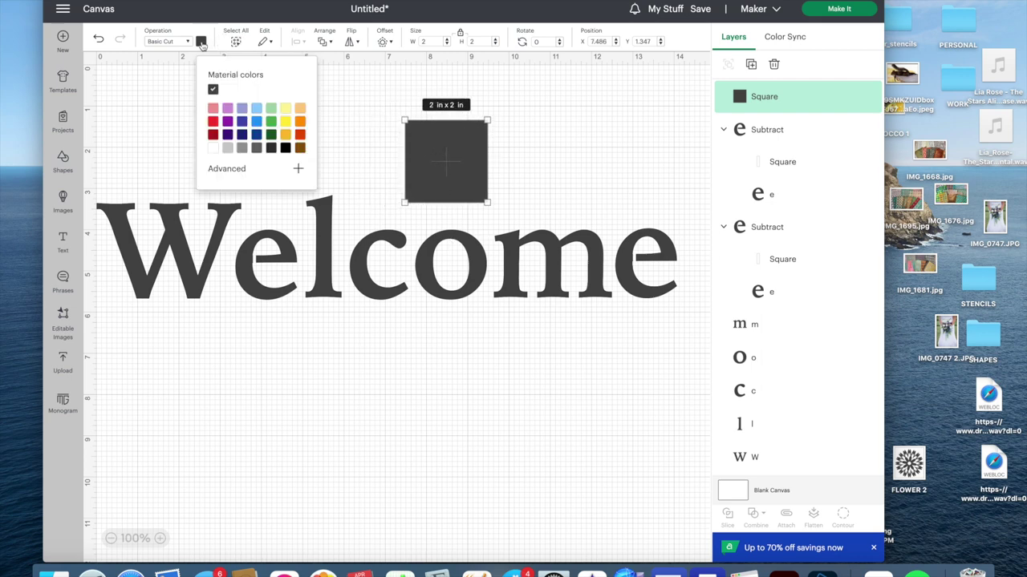
{"action": "left_click", "coordinate": [213, 108]}
Reshape the pink square with unlocked proportions into a bar about 0.15 × 2.29 in and place it vertically across the o.
{"action": "left_click_drag", "start_coordinate": [416, 203], "coordinate": [399, 208]}
{"action": "left_click", "coordinate": [460, 34]}
{"action": "left_click_drag", "start_coordinate": [397, 207], "coordinate": [482, 214]}
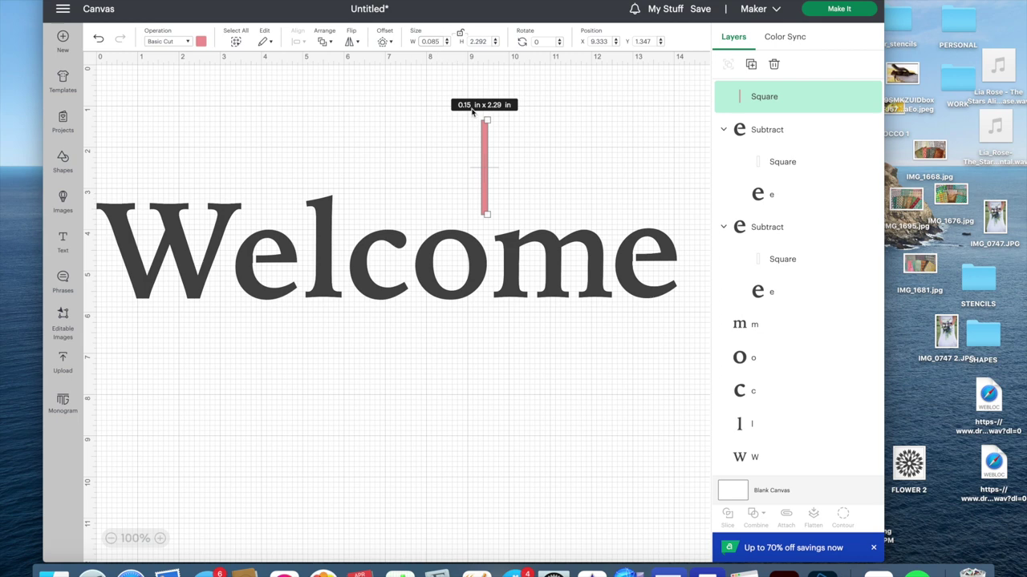
{"action": "left_click_drag", "start_coordinate": [483, 165], "coordinate": [452, 263]}
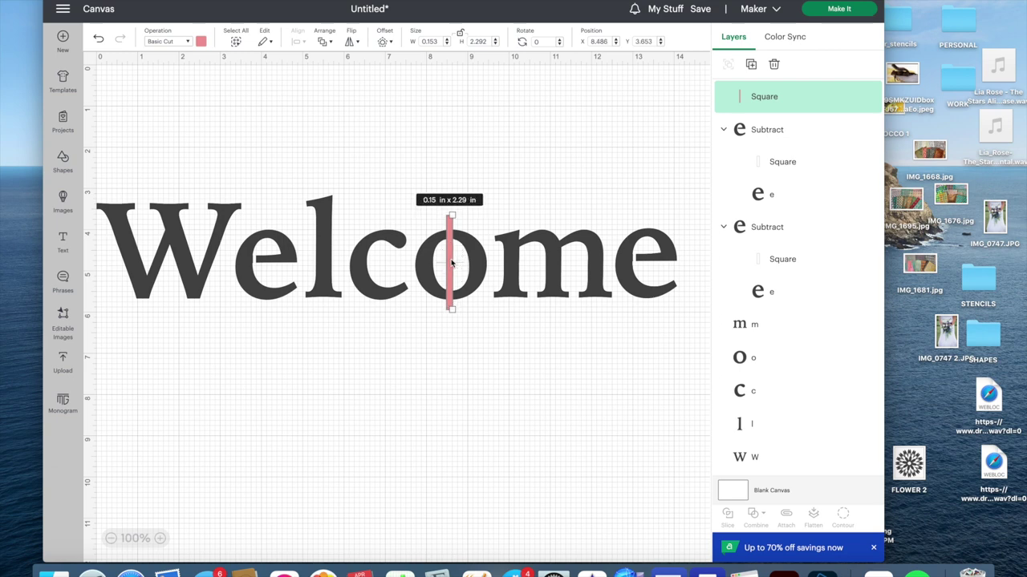
{"action": "left_click", "coordinate": [477, 327]}
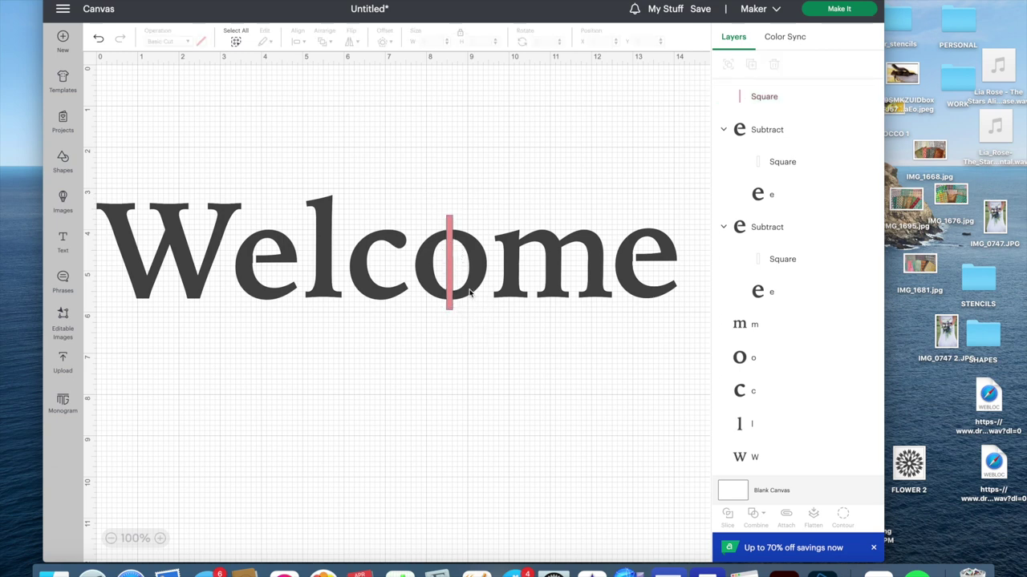
Center the pink bar and the o on each other and nudge both down to about Y 3.70 in.
{"action": "left_click", "coordinate": [471, 293]}
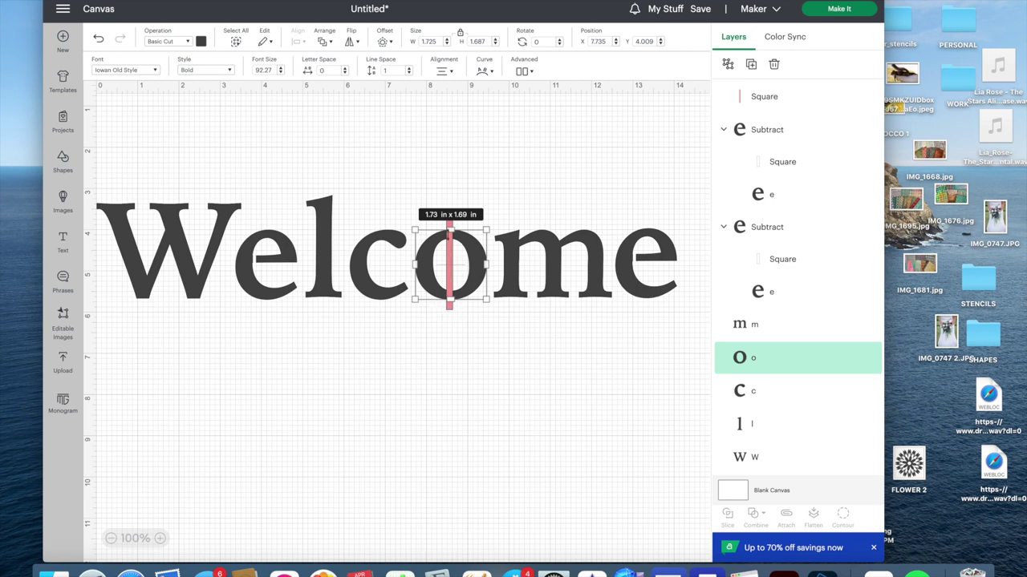
{"action": "left_click", "coordinate": [759, 102], "text": "shift"}
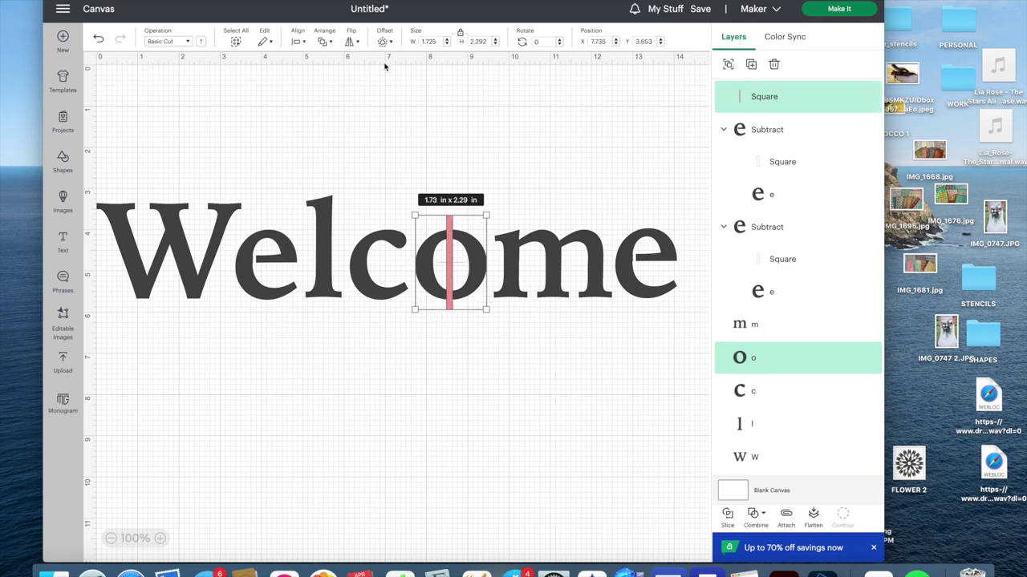
{"action": "left_click", "coordinate": [298, 41]}
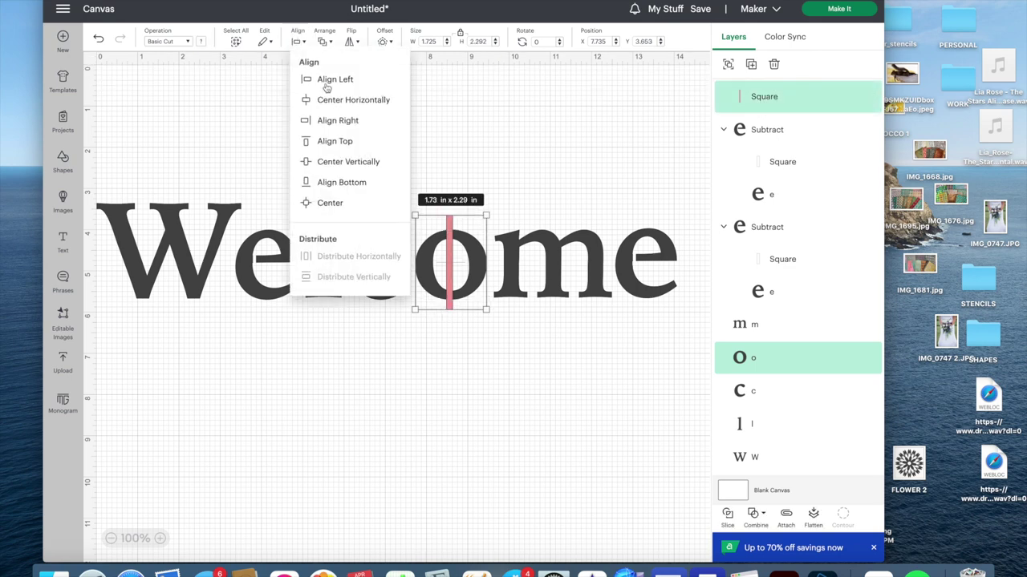
{"action": "left_click", "coordinate": [330, 203]}
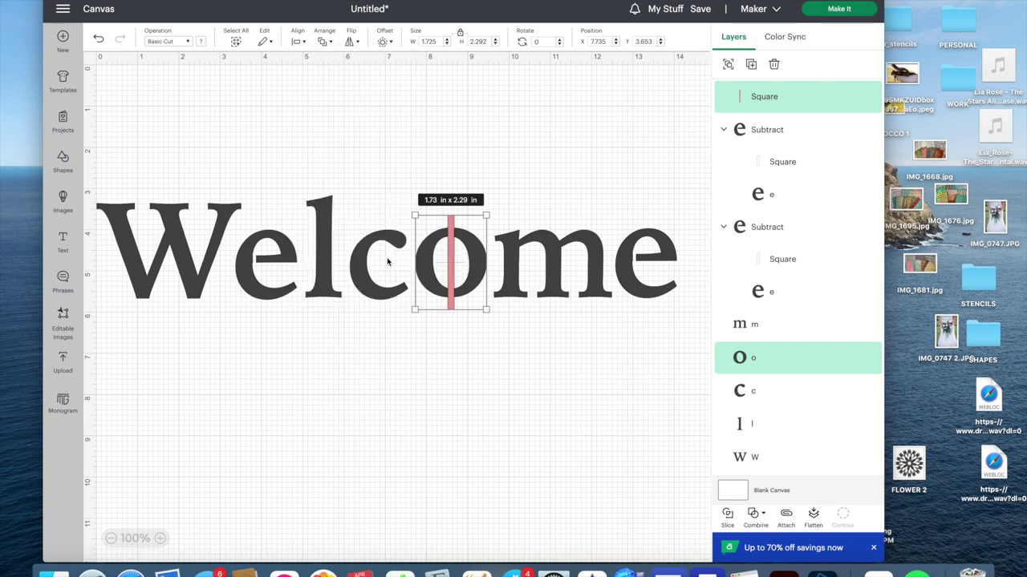
{"action": "key", "text": "Down"}
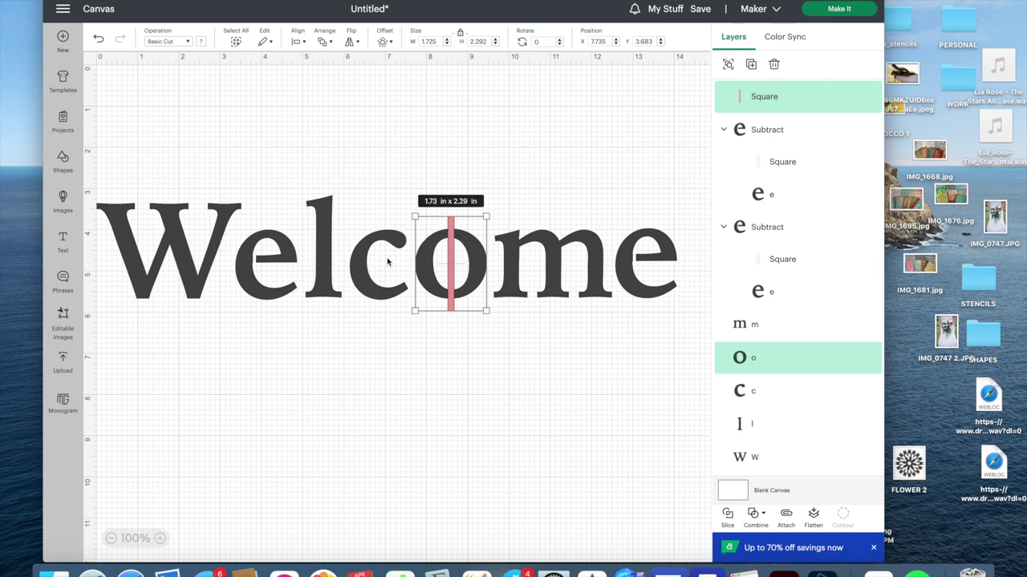
{"action": "key", "text": "Down"}
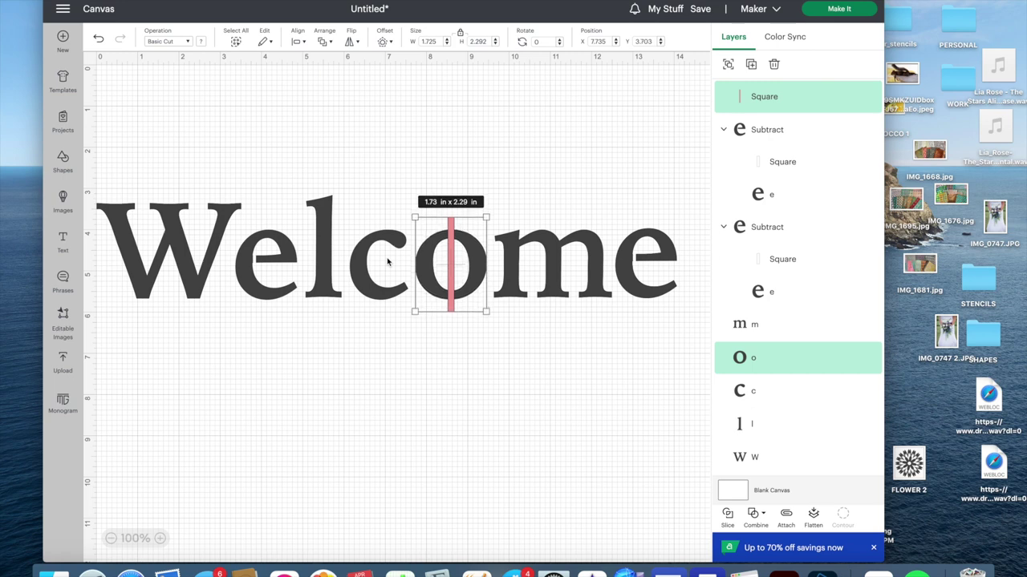
Subtract the pink bar from the o to cut its vertical stencil bridge.
{"action": "left_click", "coordinate": [754, 517]}
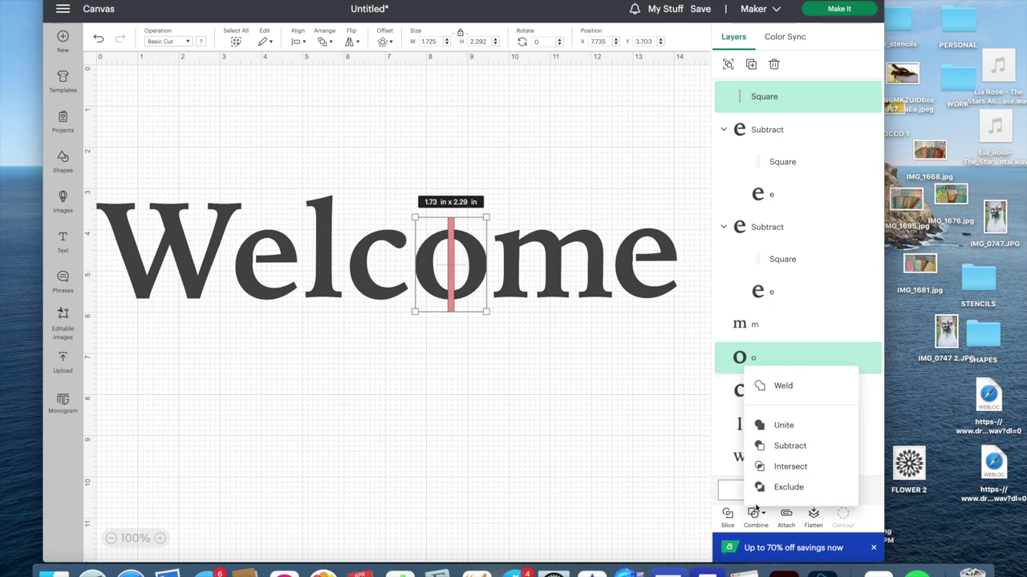
{"action": "left_click", "coordinate": [780, 447]}
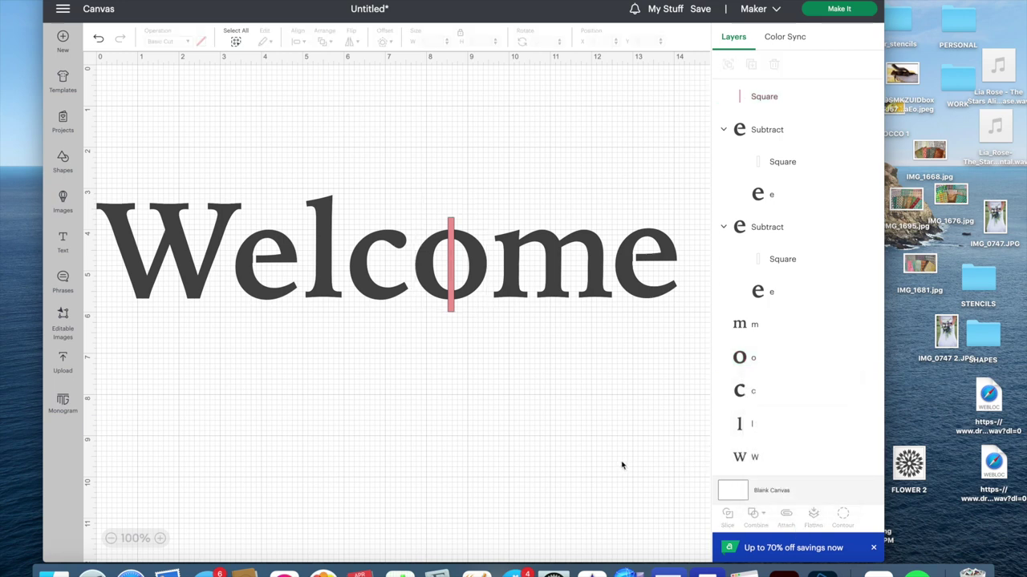
{"action": "left_click", "coordinate": [544, 427]}
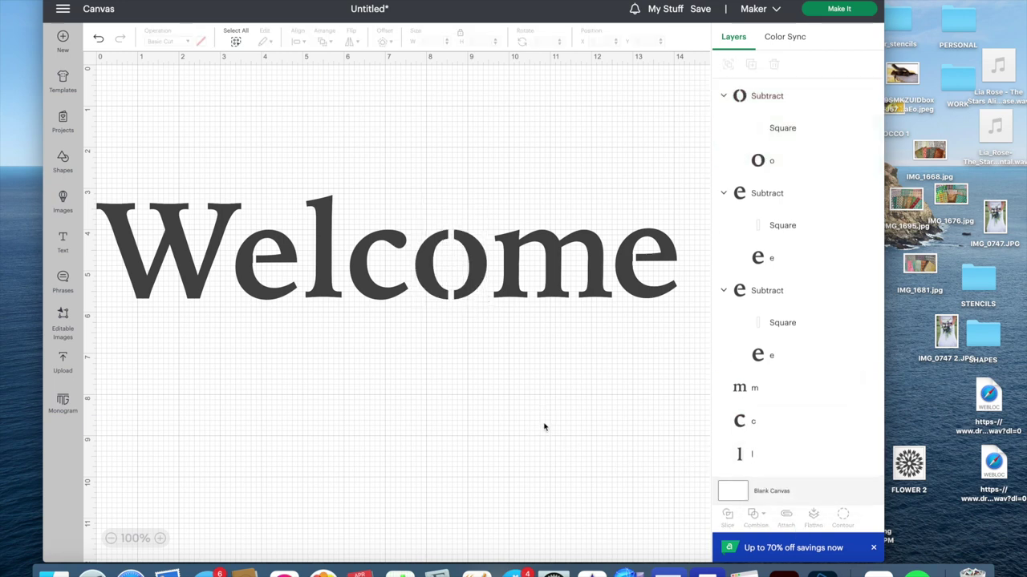
Align all the letters of the word along their bottom edges and deselect them.
{"action": "left_click", "coordinate": [167, 187]}
{"action": "left_click", "coordinate": [237, 42]}
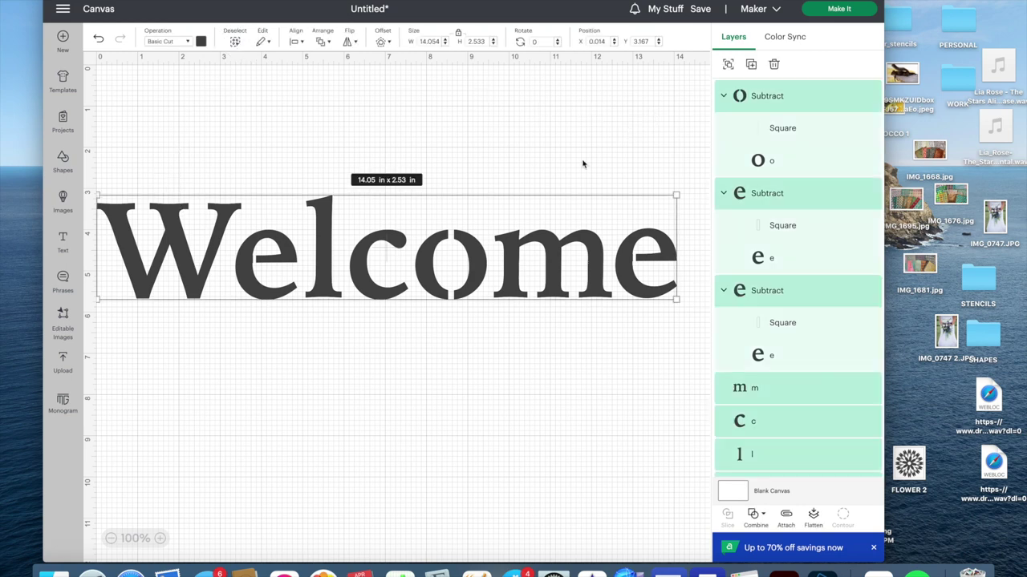
{"action": "left_click", "coordinate": [293, 42]}
{"action": "left_click", "coordinate": [330, 184]}
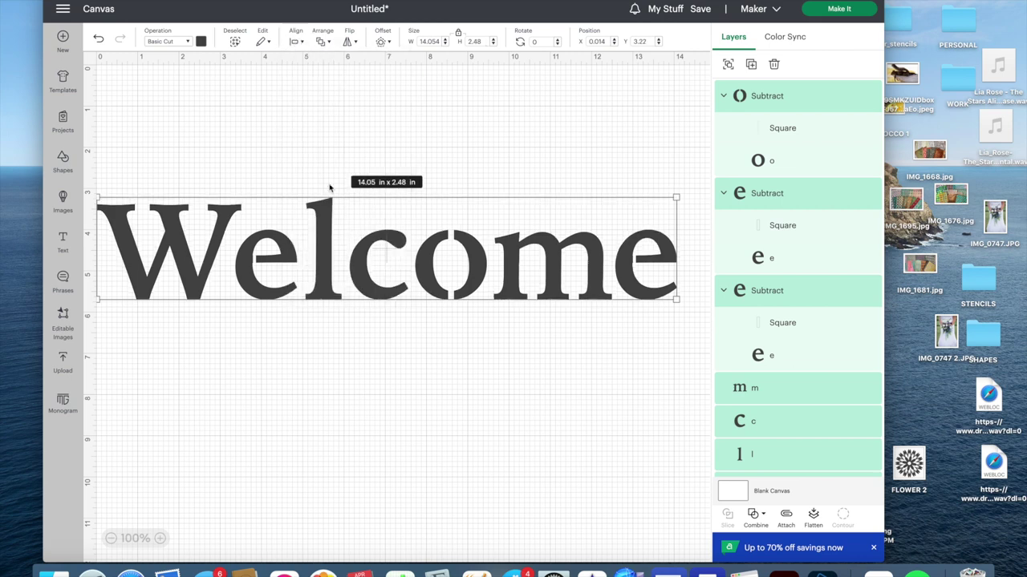
{"action": "left_click", "coordinate": [380, 413]}
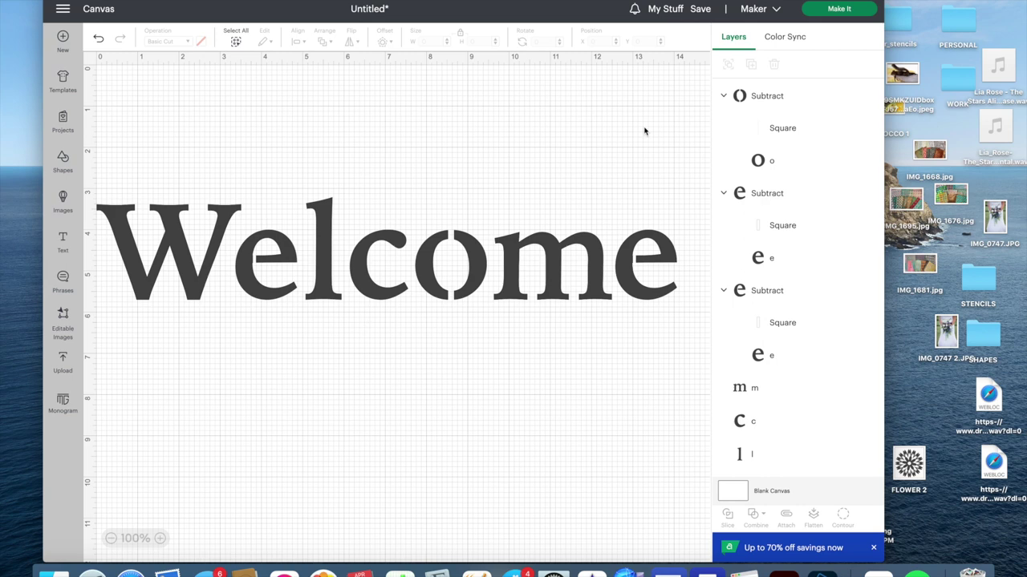
Group all the letters and move the group up to about X 0.07, Y 2.14 in, leaving it selected.
{"action": "left_click", "coordinate": [235, 41]}
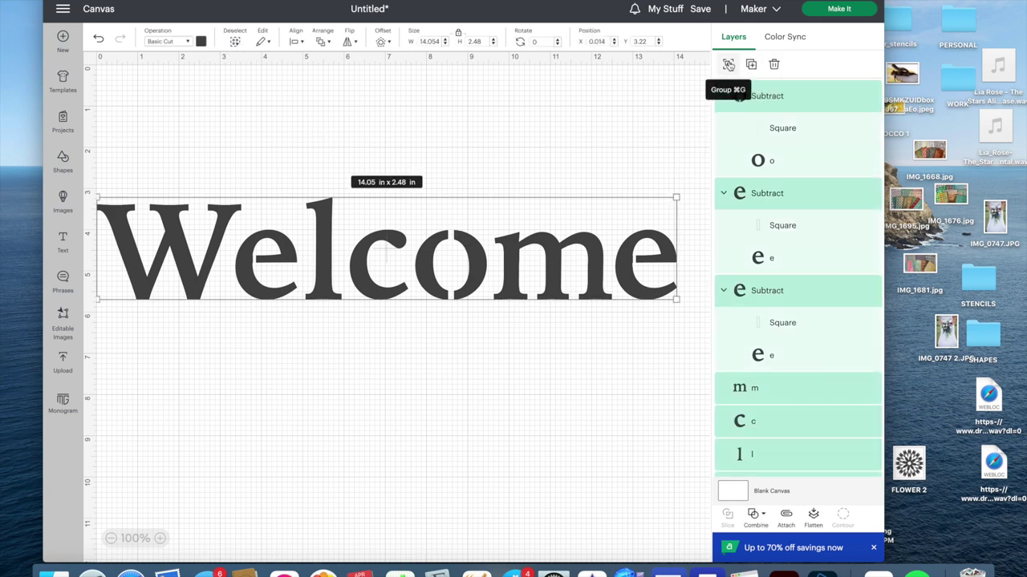
{"action": "left_click", "coordinate": [727, 66]}
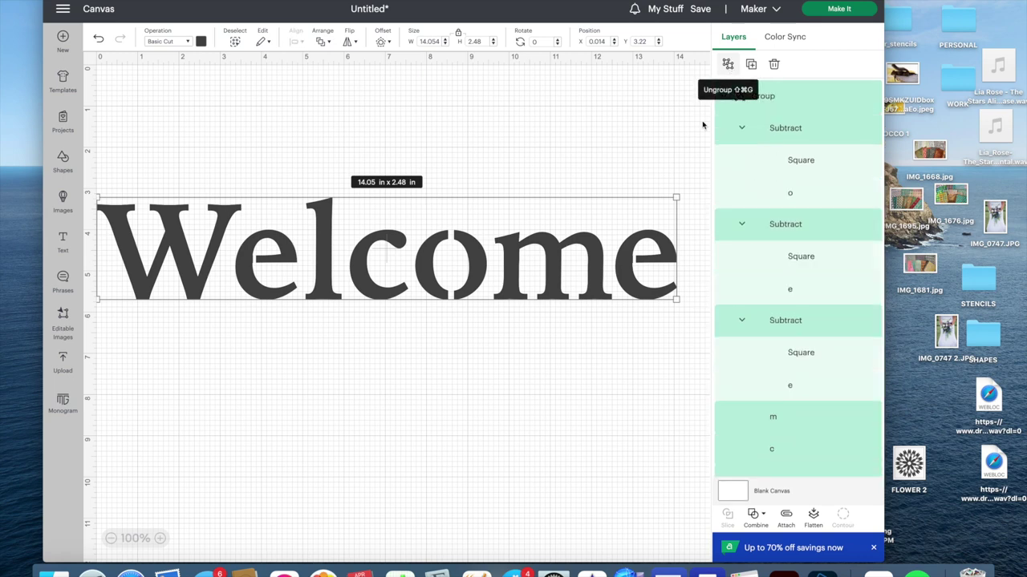
{"action": "left_click_drag", "start_coordinate": [522, 259], "coordinate": [500, 223]}
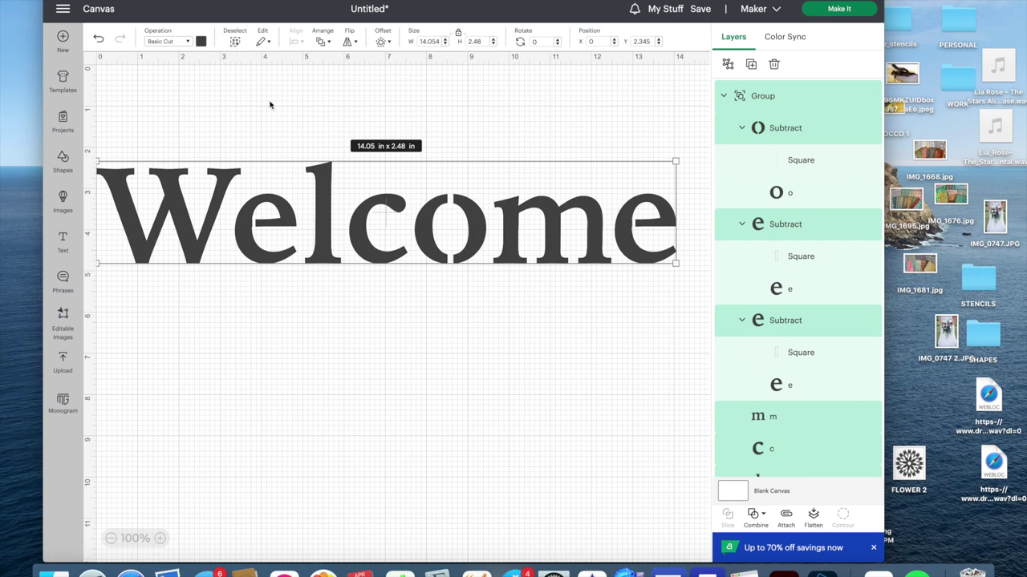
{"action": "left_click_drag", "start_coordinate": [292, 178], "coordinate": [416, 202]}
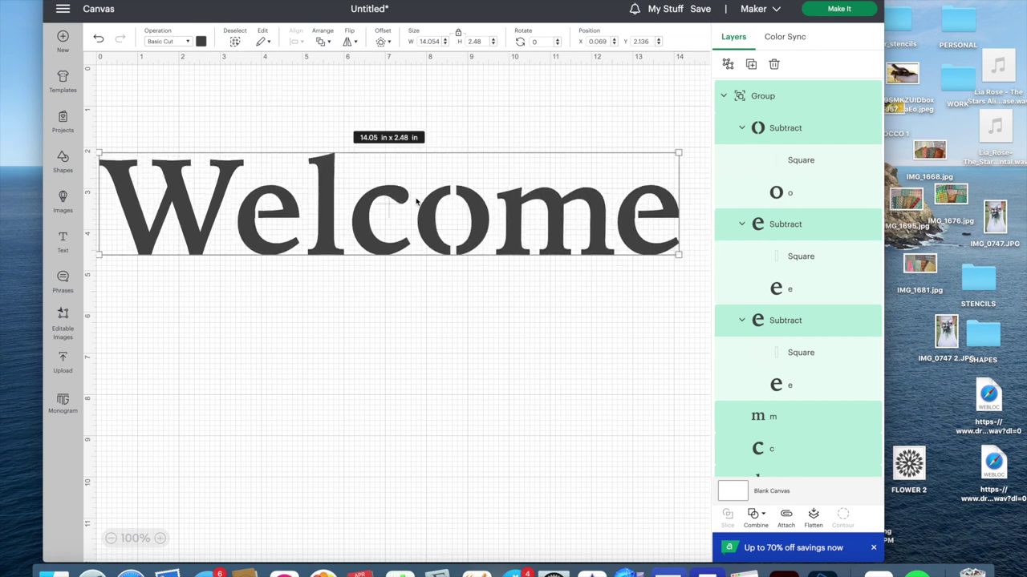
{"action": "left_click", "coordinate": [617, 315]}
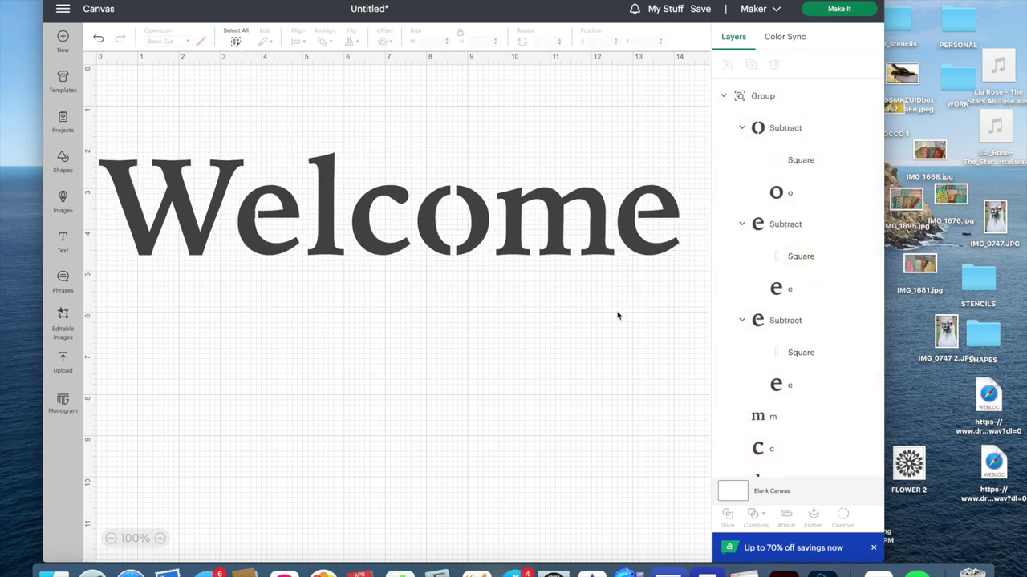
{"action": "left_click", "coordinate": [495, 217]}
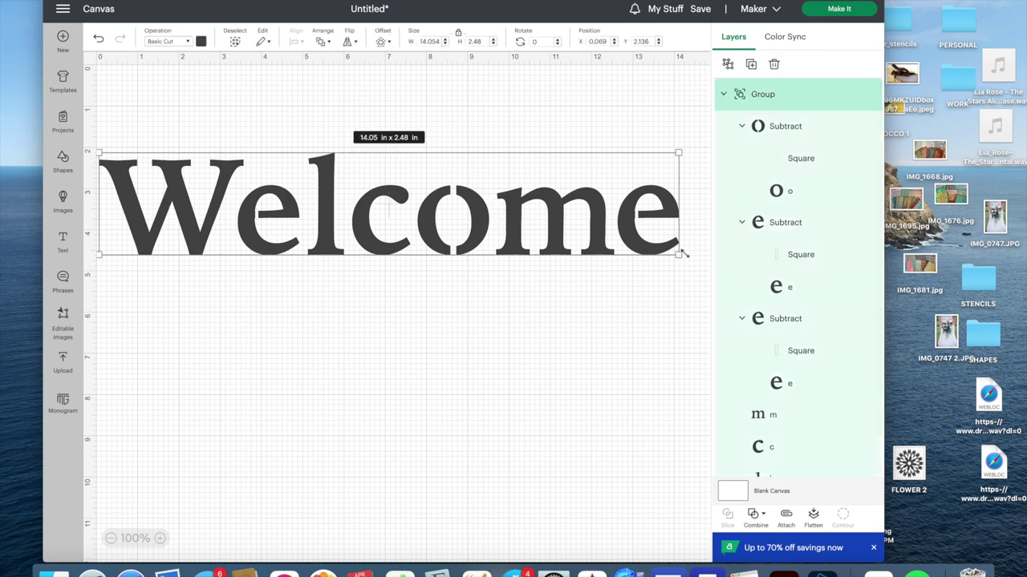
Scale the Welcome group down to about 7.84 × 1.38 in and move it to about X 2.07, Y 1.12 in.
{"action": "left_click_drag", "start_coordinate": [680, 256], "coordinate": [437, 212]}
{"action": "left_click", "coordinate": [447, 238]}
{"action": "left_click_drag", "start_coordinate": [292, 187], "coordinate": [374, 143]}
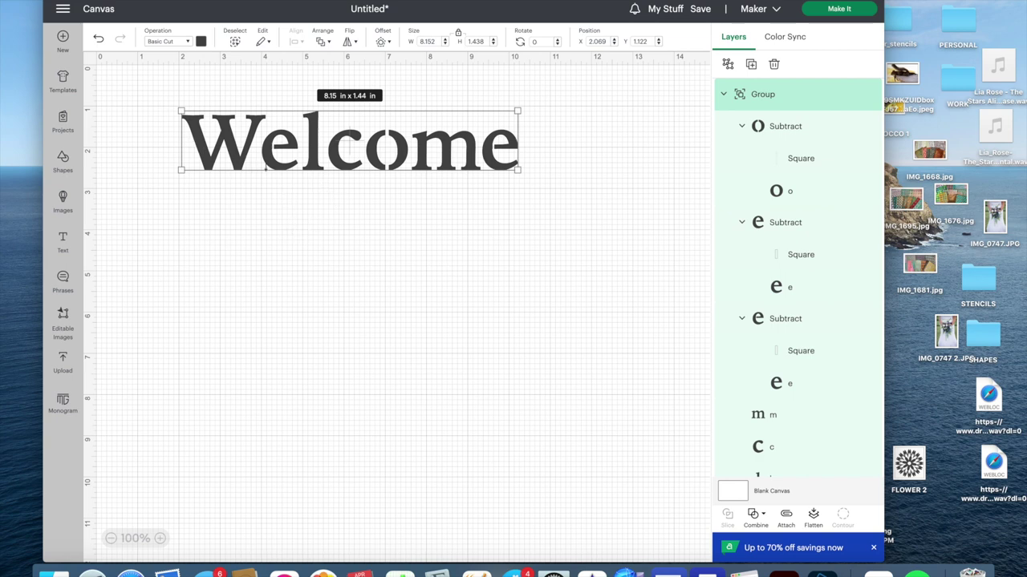
{"action": "left_click_drag", "start_coordinate": [518, 171], "coordinate": [451, 171]}
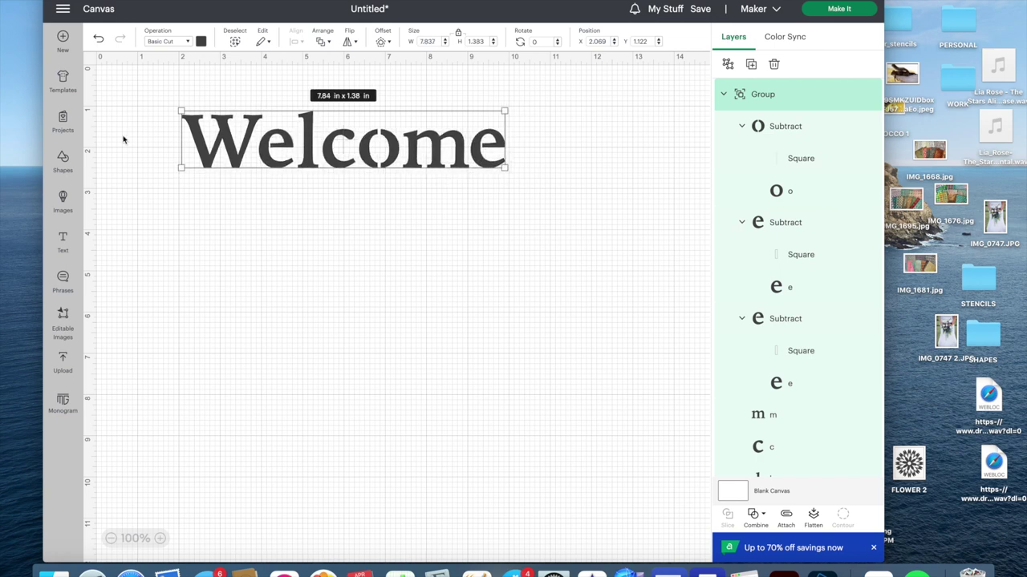
Delete the Welcome group and open the saved project OLD ALFIE S 1 for customizing on the canvas.
{"action": "key", "text": "Delete"}
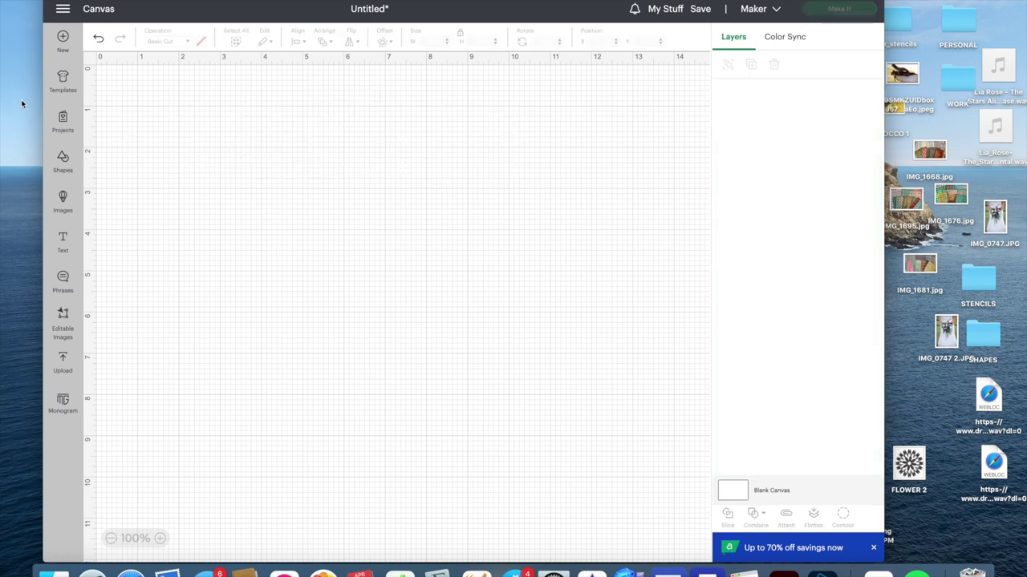
{"action": "left_click", "coordinate": [672, 10]}
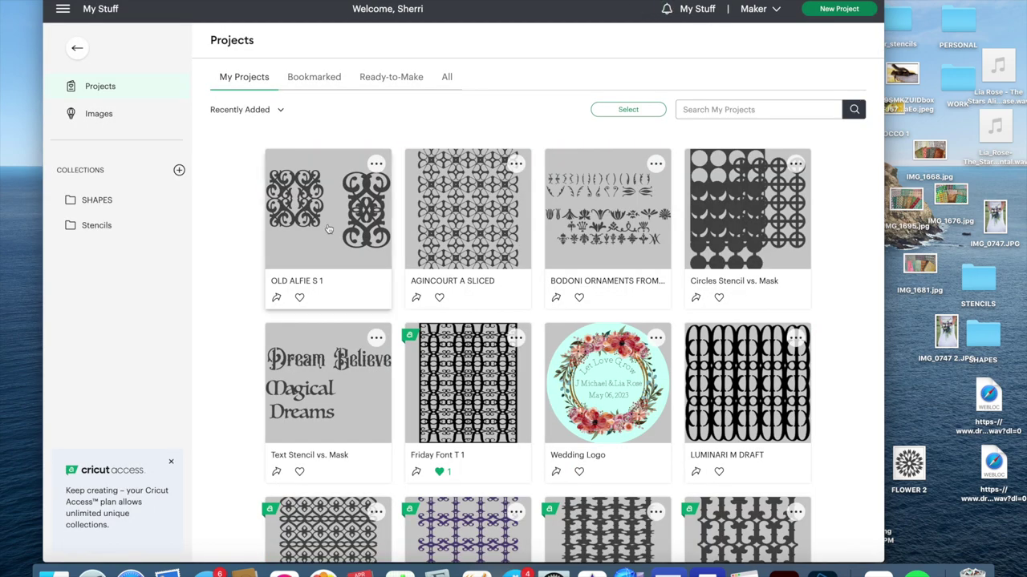
{"action": "left_click", "coordinate": [330, 231]}
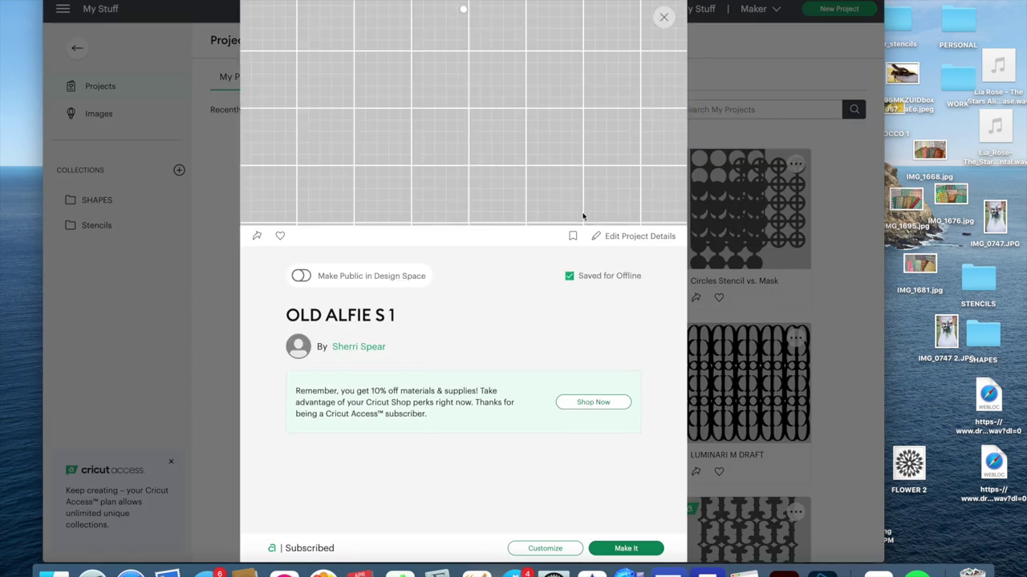
{"action": "left_click", "coordinate": [544, 549]}
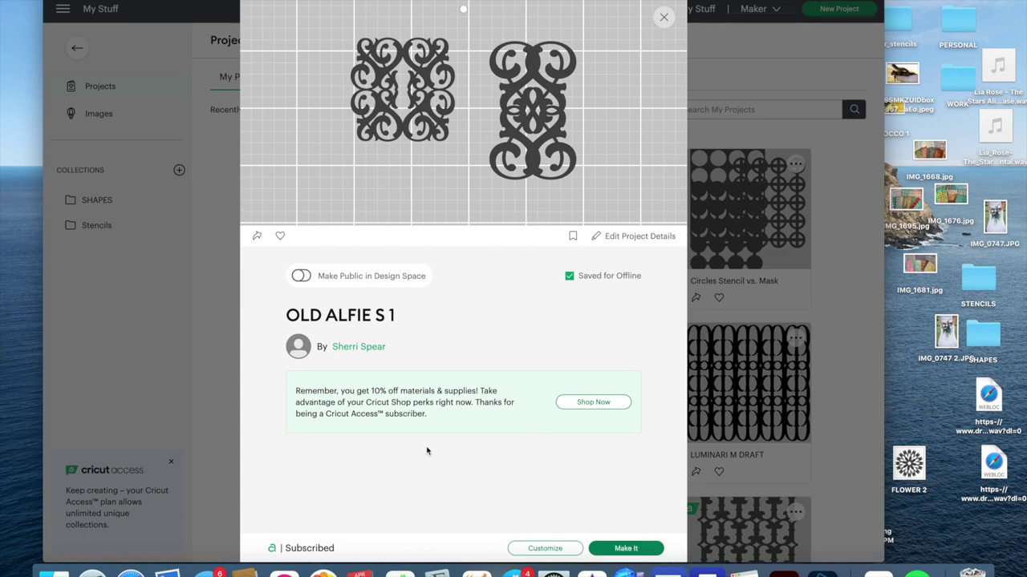
{"action": "left_click", "coordinate": [472, 28]}
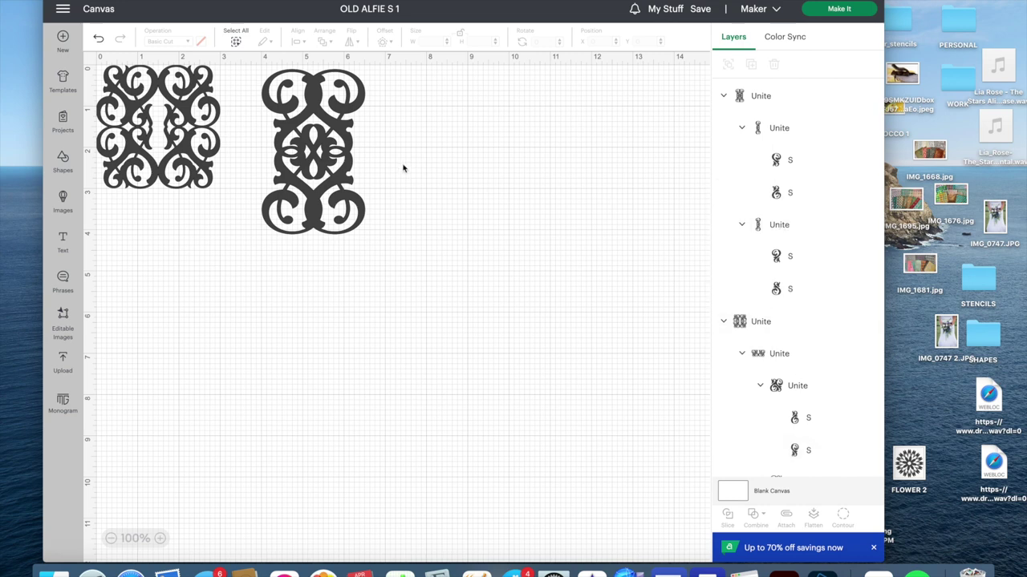
Move the tall ornament aside and duplicate the square ornament twice, butting the copies against the original in a row along Y 0.
{"action": "left_click_drag", "start_coordinate": [291, 180], "coordinate": [416, 294]}
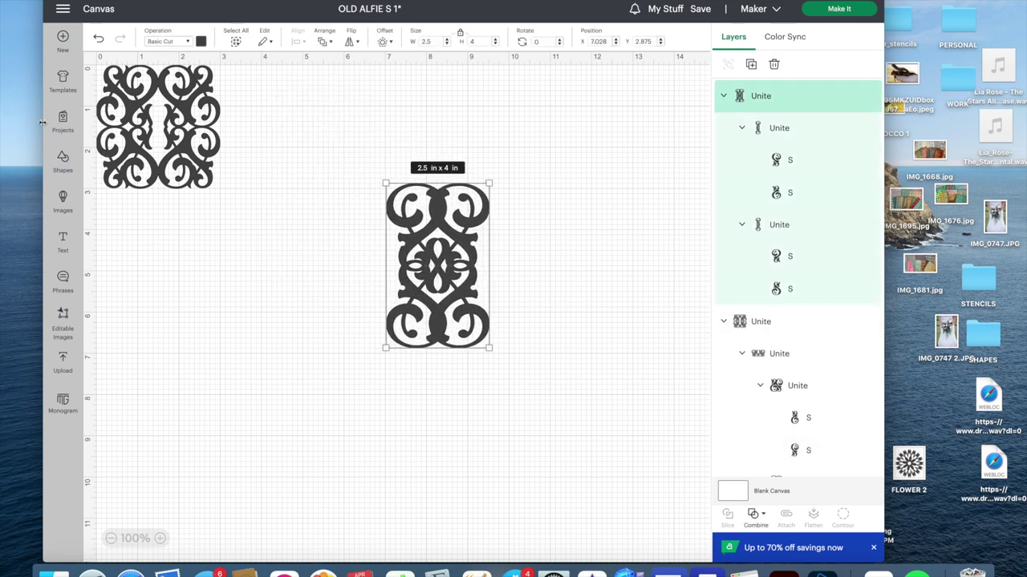
{"action": "left_click", "coordinate": [134, 118]}
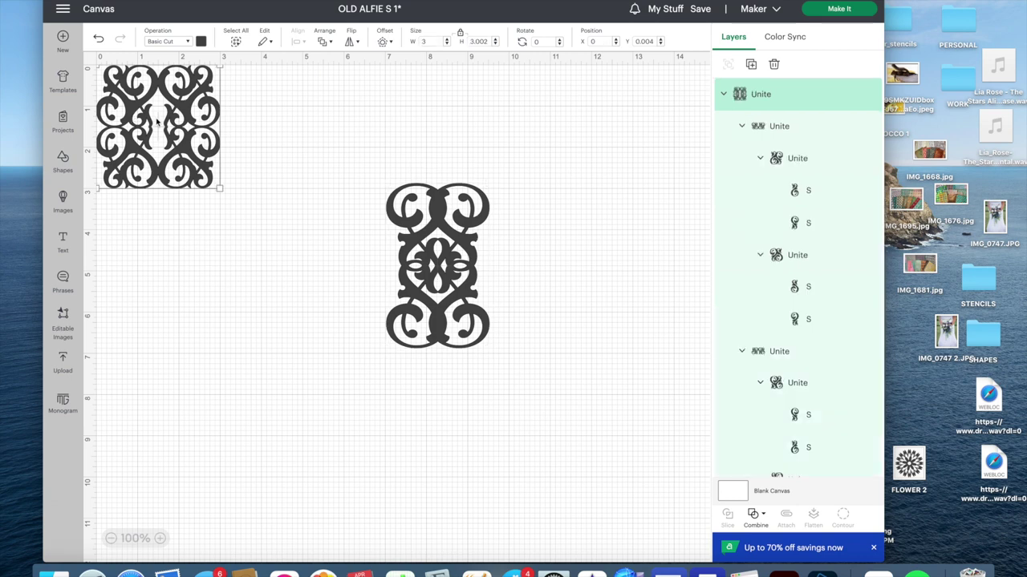
{"action": "key", "text": "super+d"}
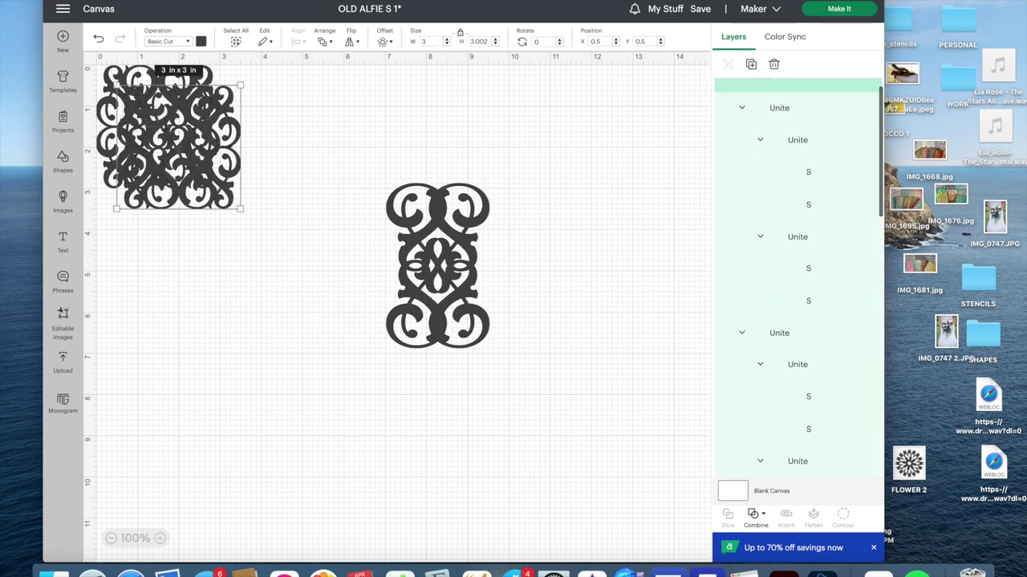
{"action": "left_click_drag", "start_coordinate": [155, 122], "coordinate": [322, 126]}
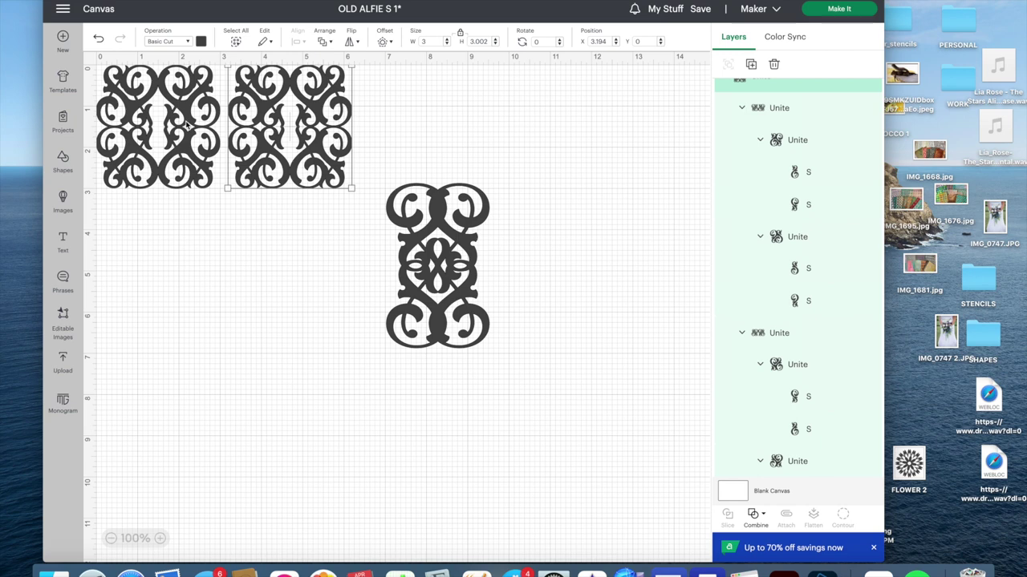
{"action": "left_click_drag", "start_coordinate": [282, 125], "coordinate": [279, 119]}
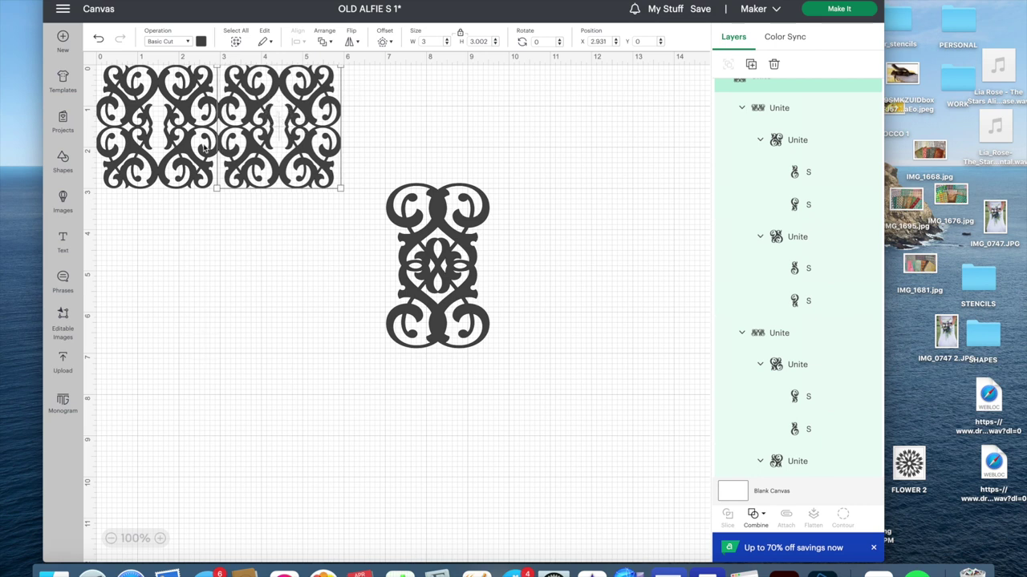
{"action": "left_click", "coordinate": [296, 142]}
{"action": "left_click", "coordinate": [283, 207]}
{"action": "left_click", "coordinate": [280, 170]}
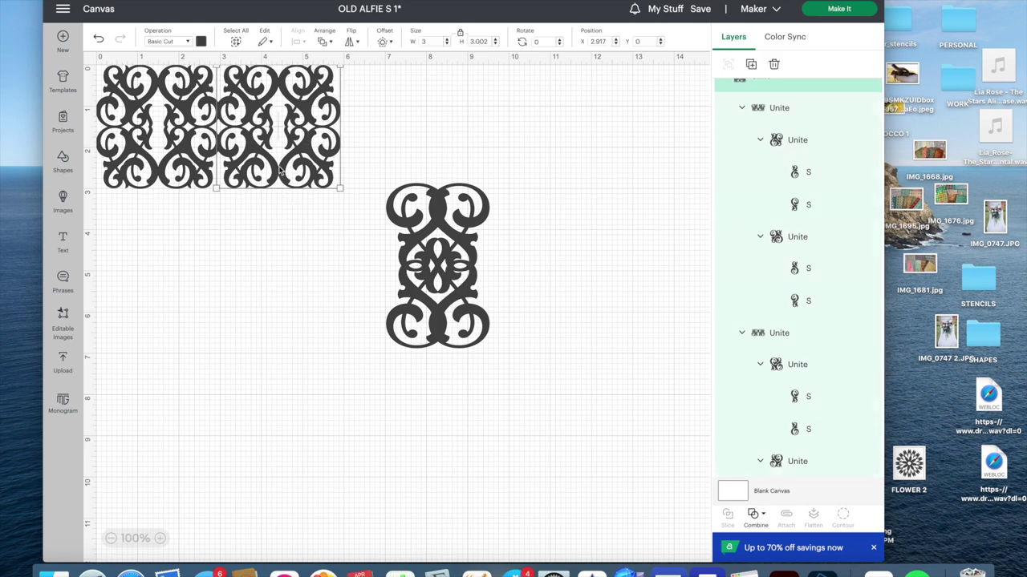
{"action": "key", "text": "super+d"}
{"action": "left_click_drag", "start_coordinate": [200, 178], "coordinate": [409, 129]}
Move the tall ornament beyond the end of the row, to about X 9.57, Y 0 in.
{"action": "left_click_drag", "start_coordinate": [427, 273], "coordinate": [138, 299]}
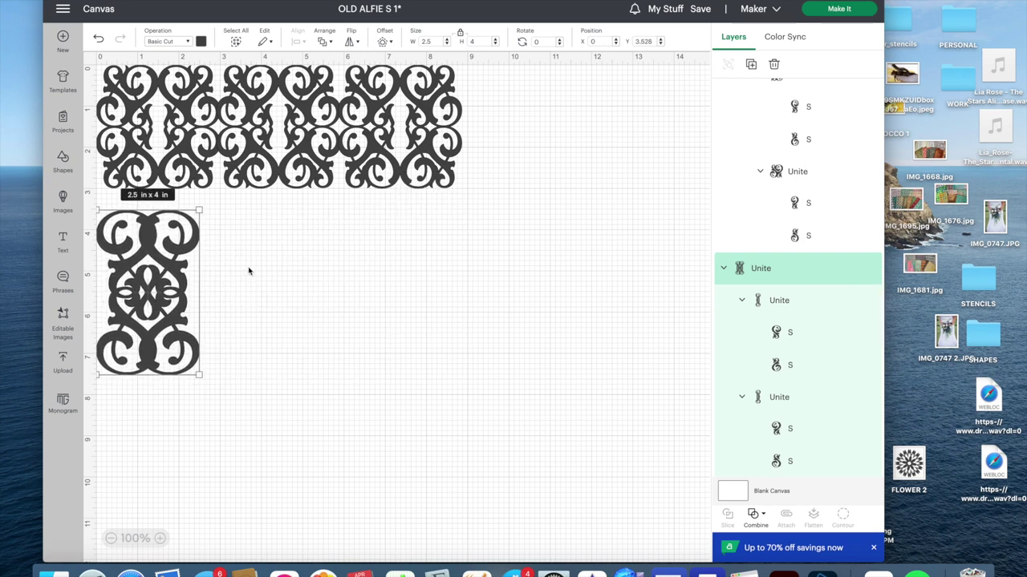
{"action": "left_click", "coordinate": [314, 300]}
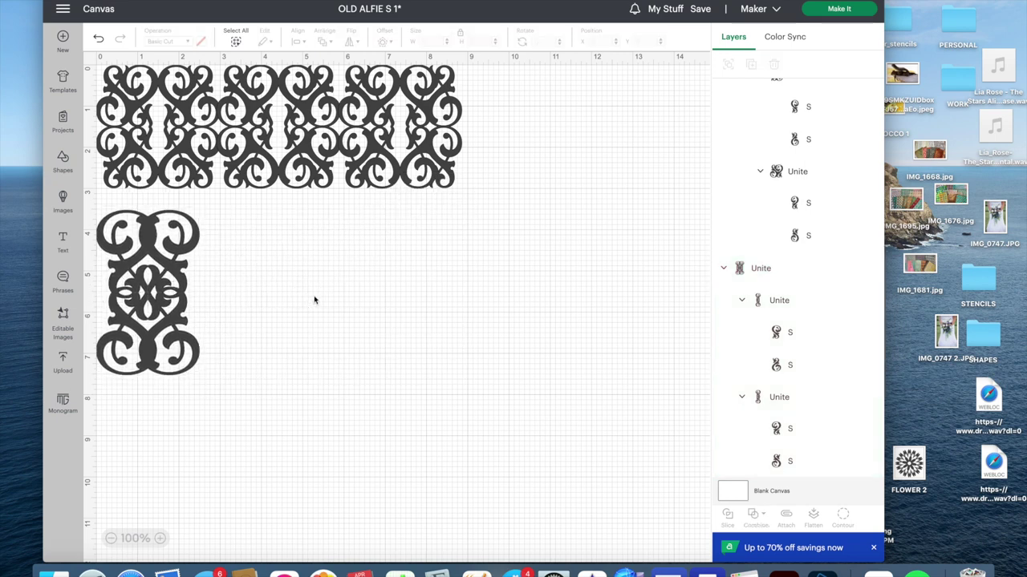
{"action": "left_click_drag", "start_coordinate": [163, 314], "coordinate": [619, 151]}
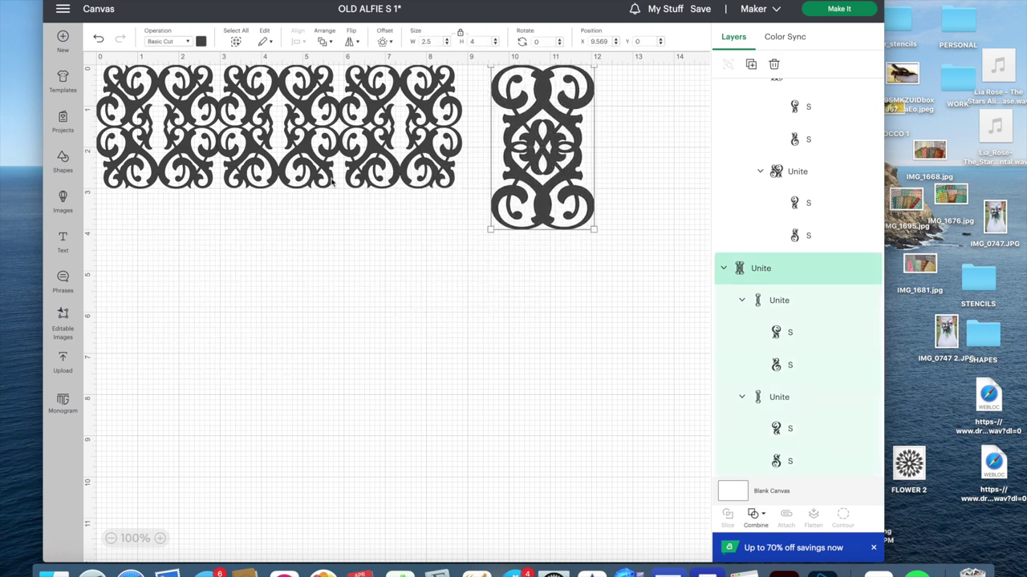
Delete the two duplicate square ornaments and hide the original square ornament and the tall ornament.
{"action": "left_click", "coordinate": [287, 149]}
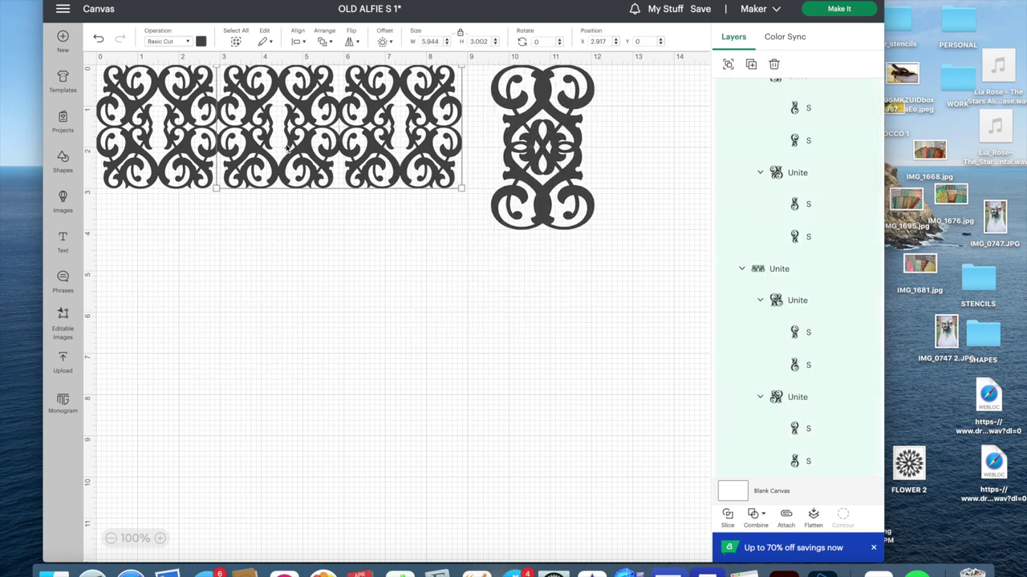
{"action": "key", "text": "Delete"}
{"action": "left_click", "coordinate": [201, 136]}
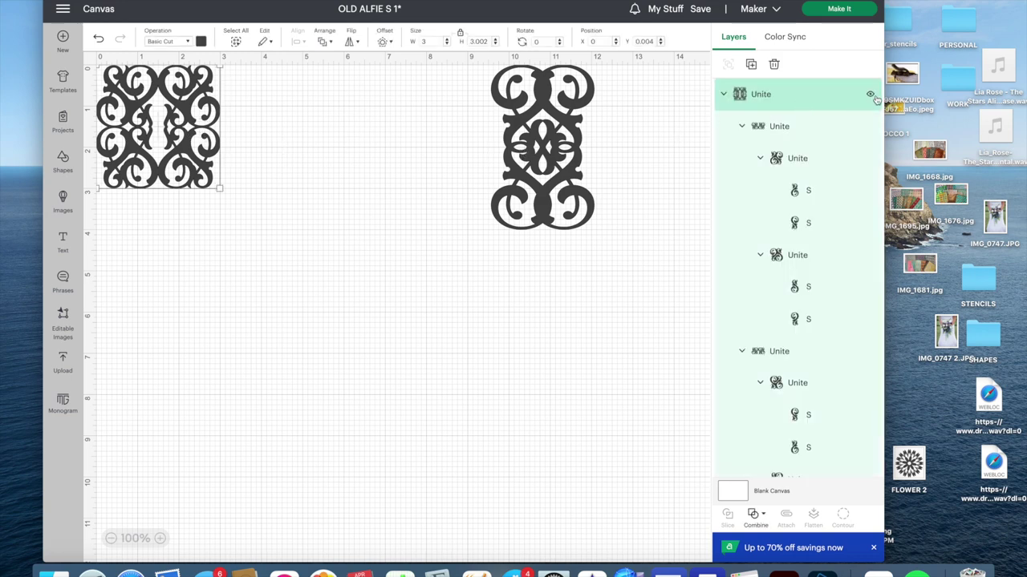
{"action": "left_click", "coordinate": [871, 97]}
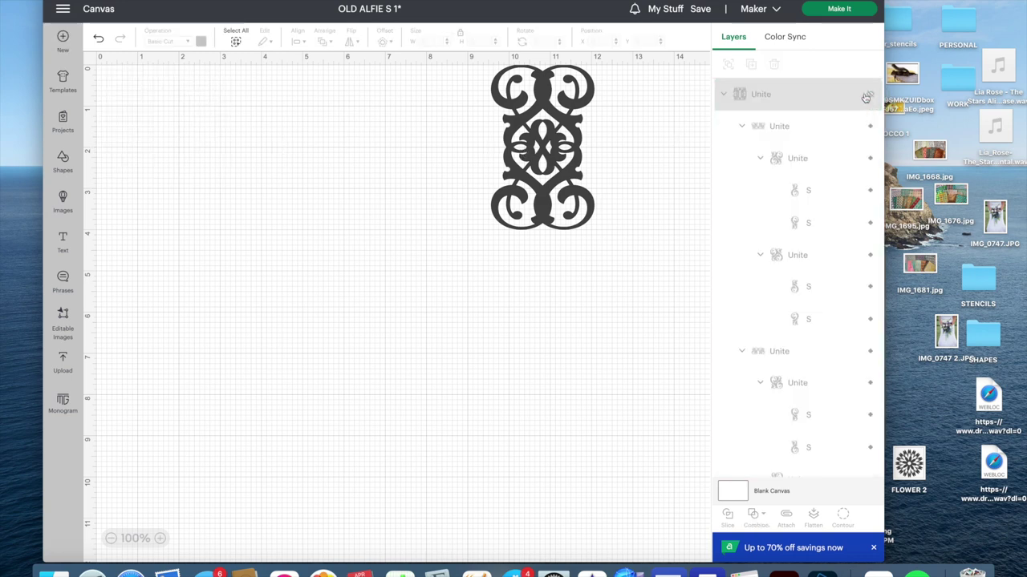
{"action": "left_click", "coordinate": [543, 148]}
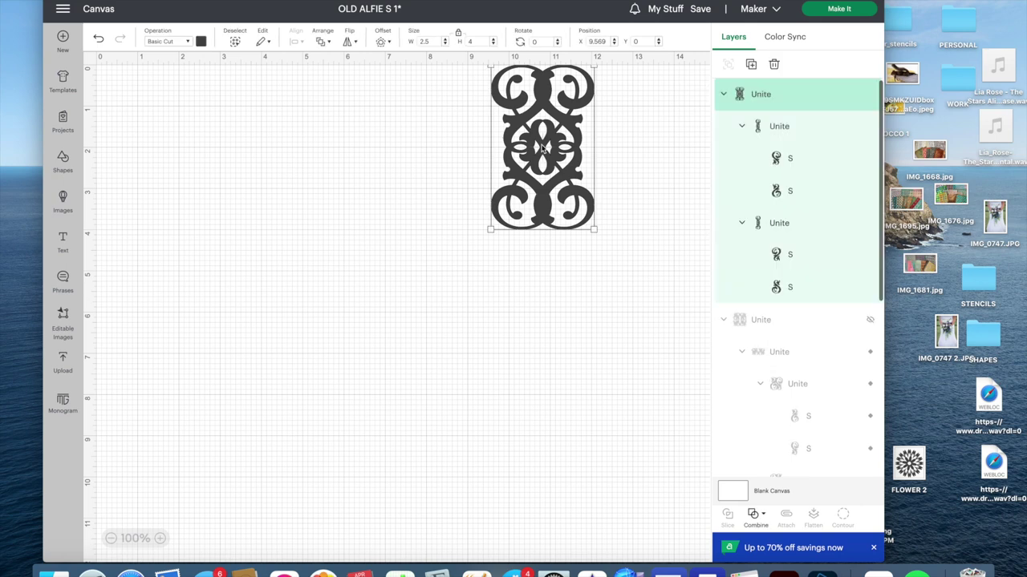
{"action": "left_click", "coordinate": [871, 96]}
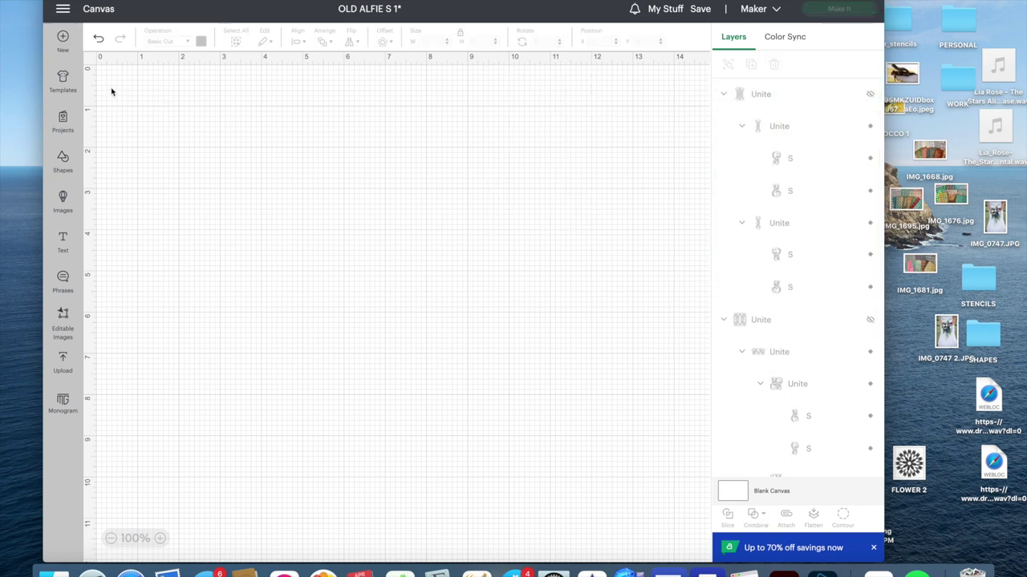
Add a text object reading "S" in the bookmarked OldAlfie font.
{"action": "left_click", "coordinate": [66, 247]}
{"action": "left_click", "coordinate": [154, 71]}
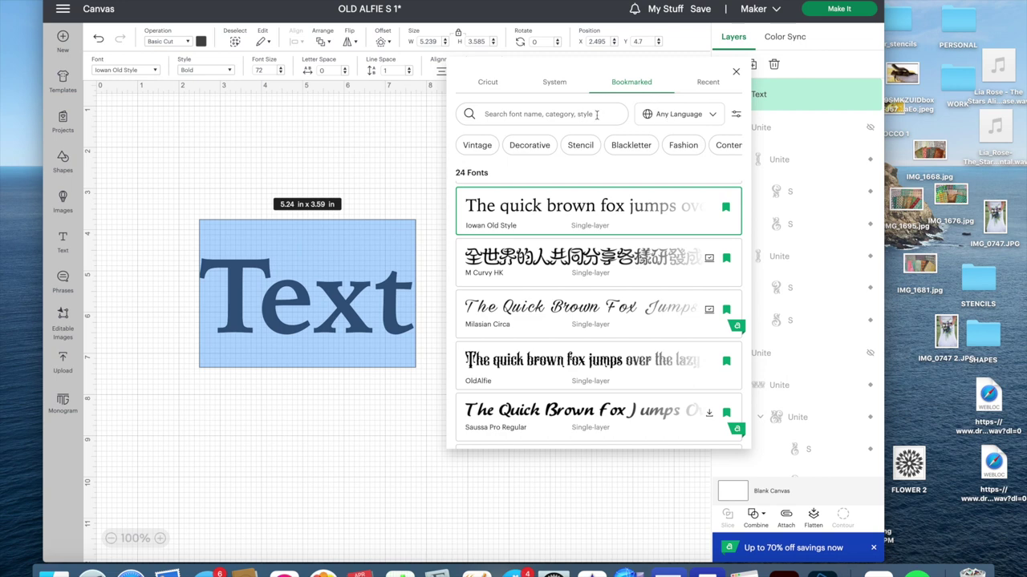
{"action": "left_click", "coordinate": [638, 88]}
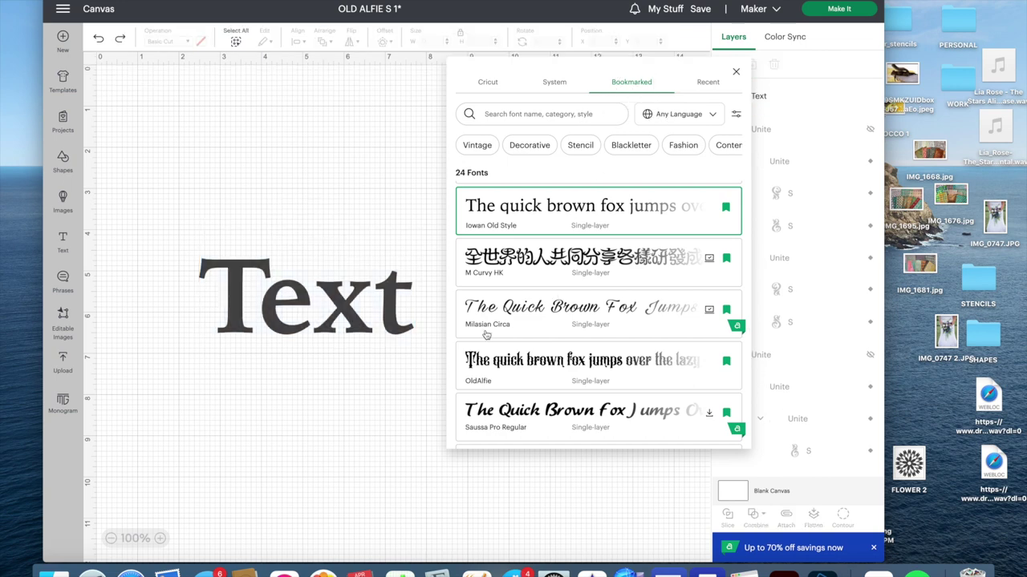
{"action": "left_click", "coordinate": [533, 357]}
{"action": "left_click", "coordinate": [283, 324]}
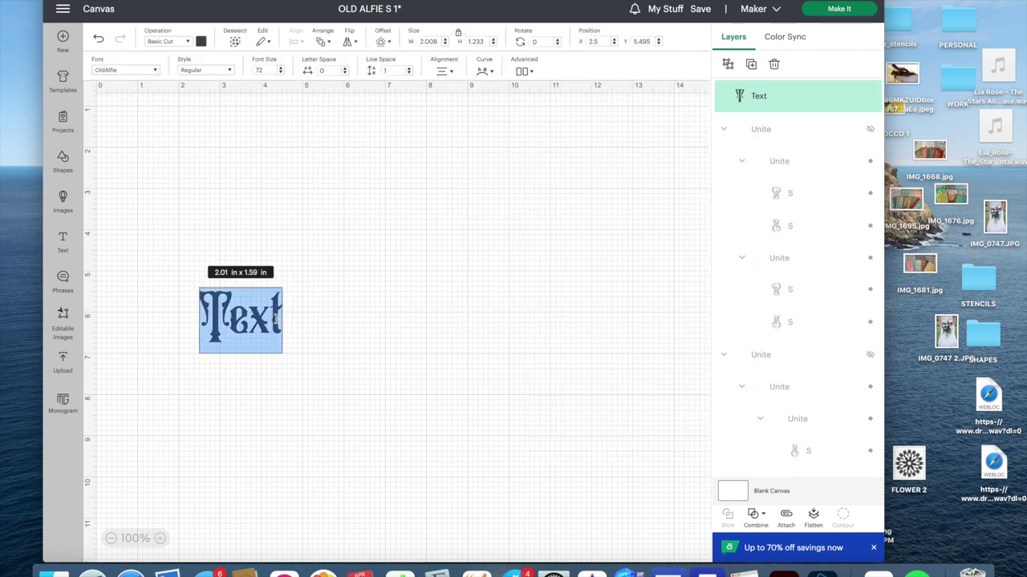
{"action": "type", "text": "S"}
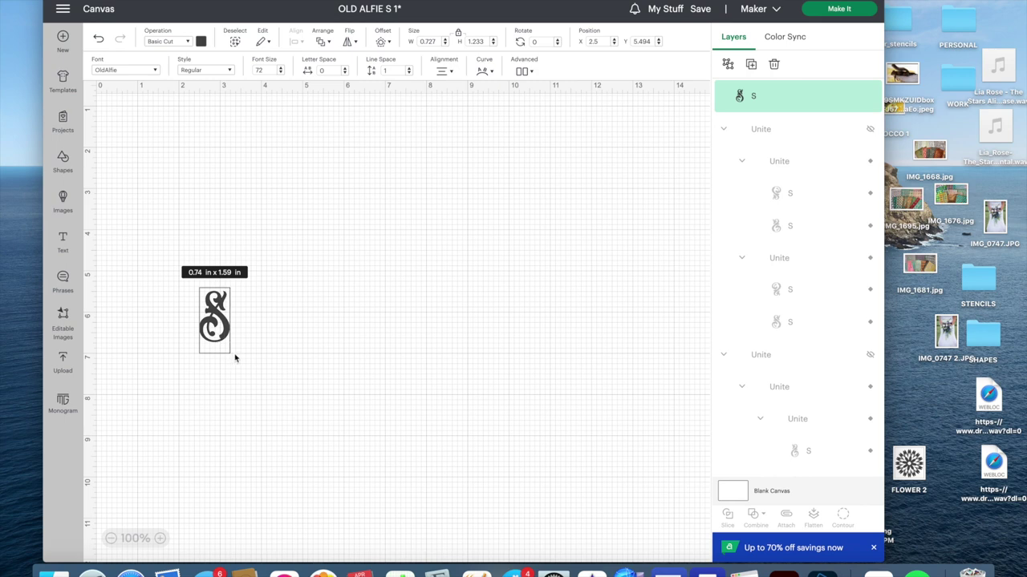
Enlarge the S to about 4.07 × 6.9 in and move it to about X 1.5, Y 1.23 in.
{"action": "left_click", "coordinate": [257, 367]}
{"action": "left_click_drag", "start_coordinate": [230, 342], "coordinate": [366, 492]}
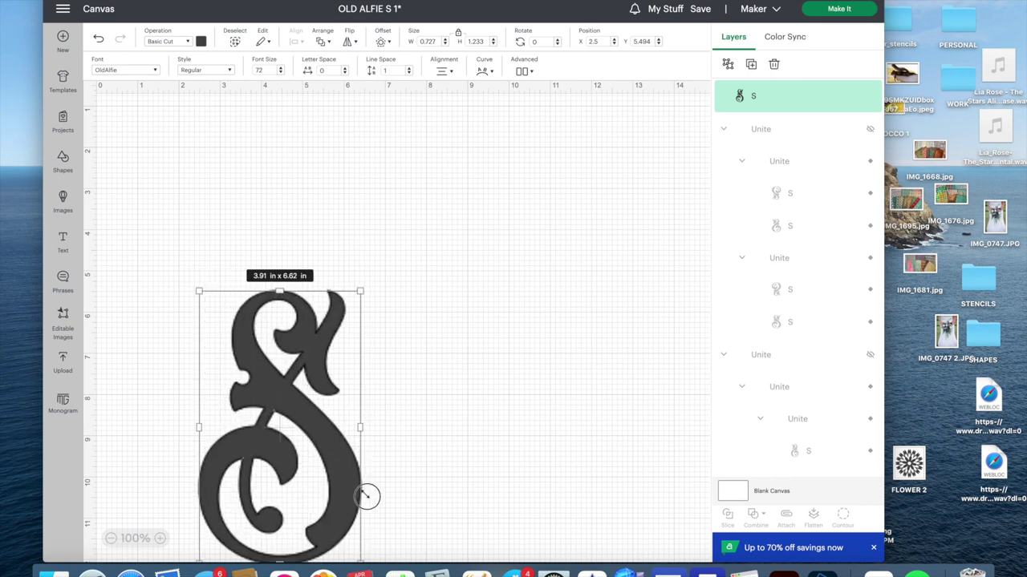
{"action": "left_click_drag", "start_coordinate": [283, 340], "coordinate": [239, 298]}
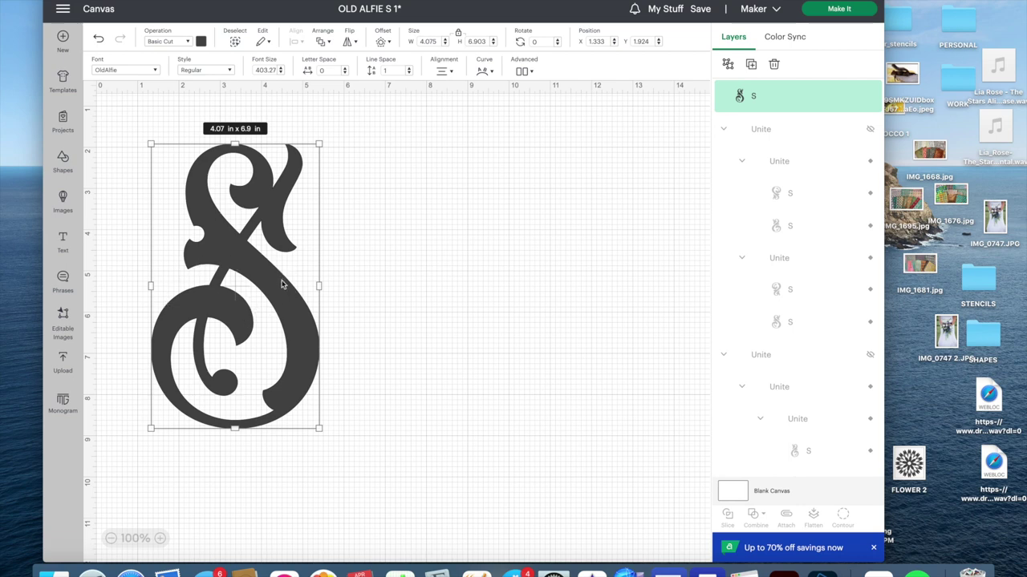
{"action": "left_click_drag", "start_coordinate": [277, 285], "coordinate": [285, 256]}
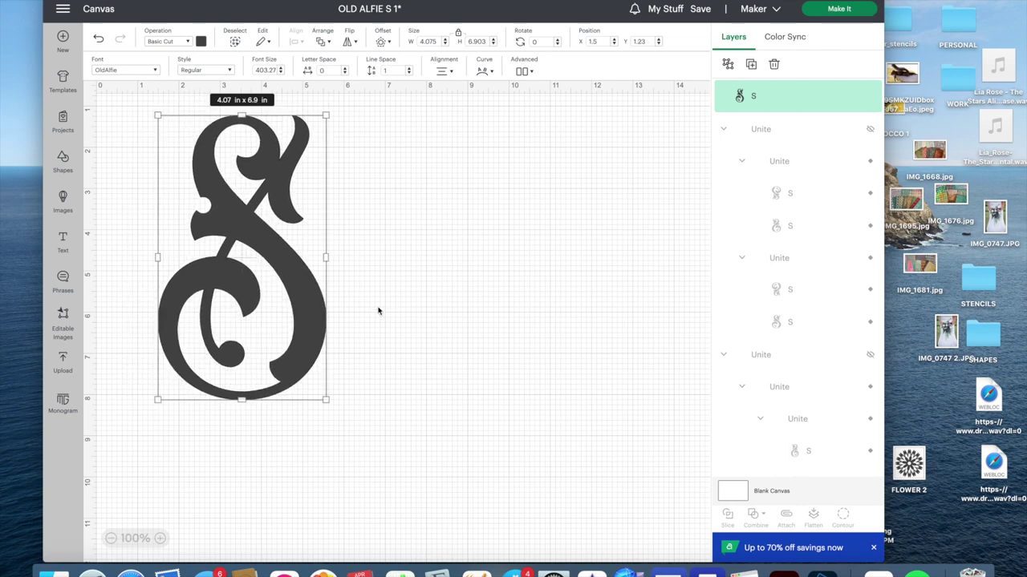
Move the S lower on the canvas, place a duplicate beside it at about X 7.64, Y 3.76 in, and flip the duplicate horizontally.
{"action": "left_click_drag", "start_coordinate": [299, 275], "coordinate": [375, 389]}
{"action": "key", "text": "super+d"}
{"action": "left_click_drag", "start_coordinate": [328, 344], "coordinate": [555, 412]}
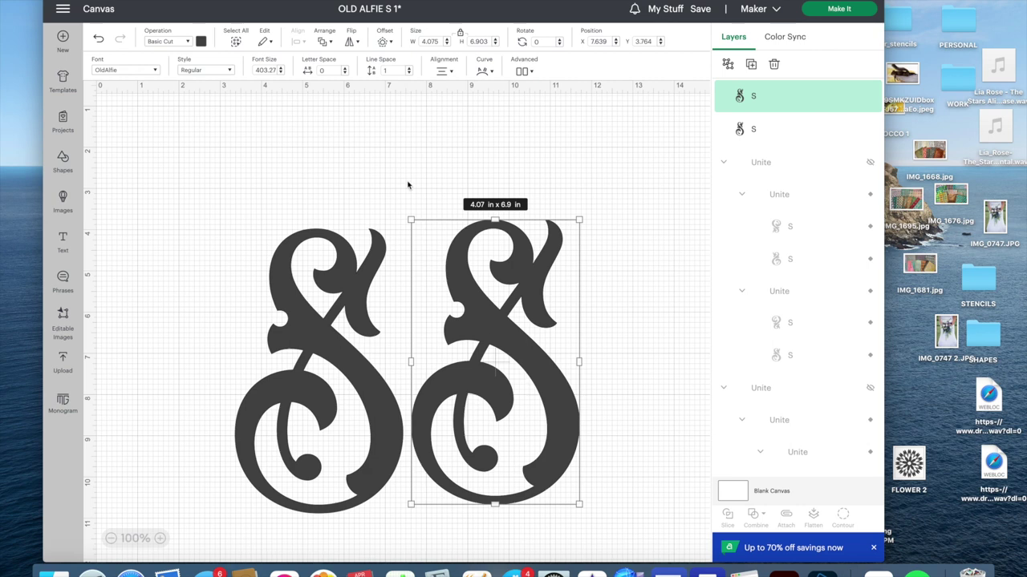
{"action": "left_click", "coordinate": [353, 41]}
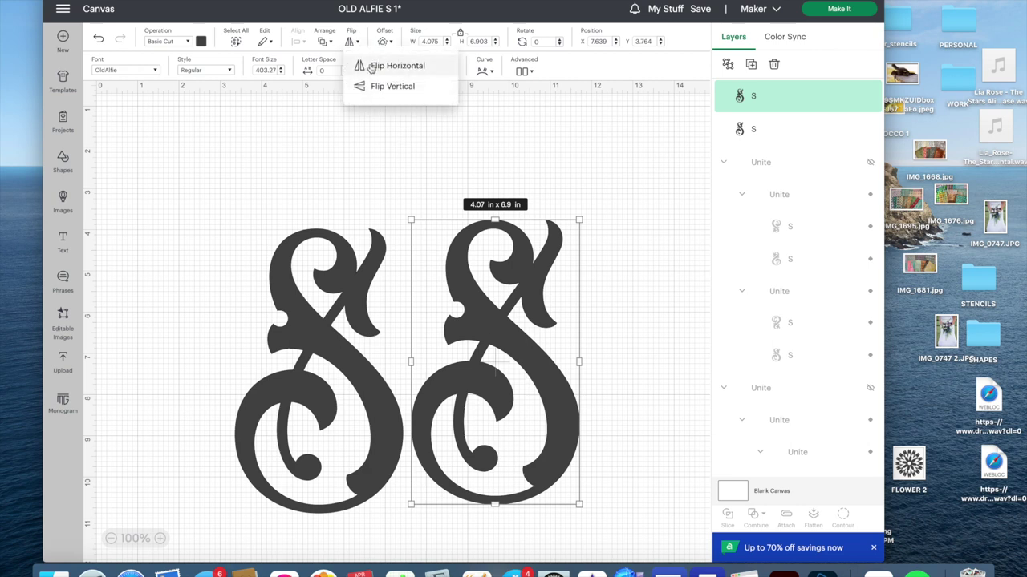
{"action": "left_click", "coordinate": [375, 69]}
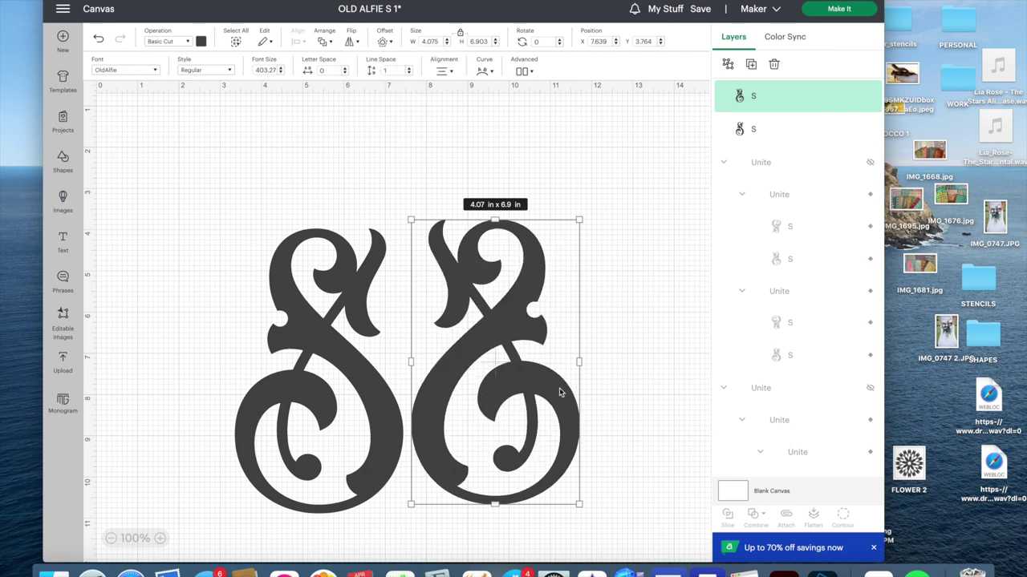
Move the flipped S to the opposite side of the original, at about X 0.71, Y 3.93 in, and bottom-align both letters.
{"action": "left_click_drag", "start_coordinate": [531, 433], "coordinate": [527, 423]}
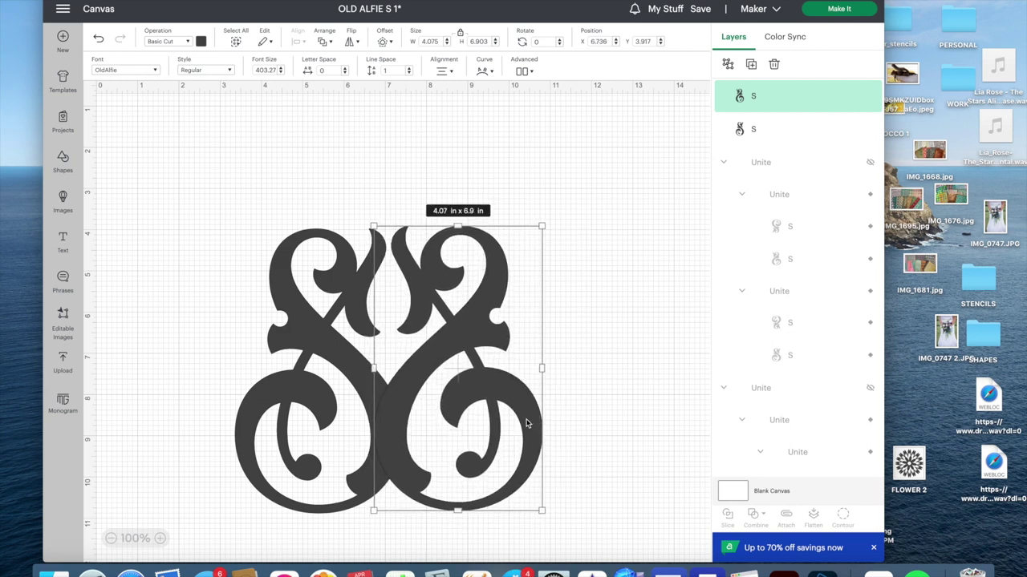
{"action": "left_click_drag", "start_coordinate": [527, 430], "coordinate": [279, 426]}
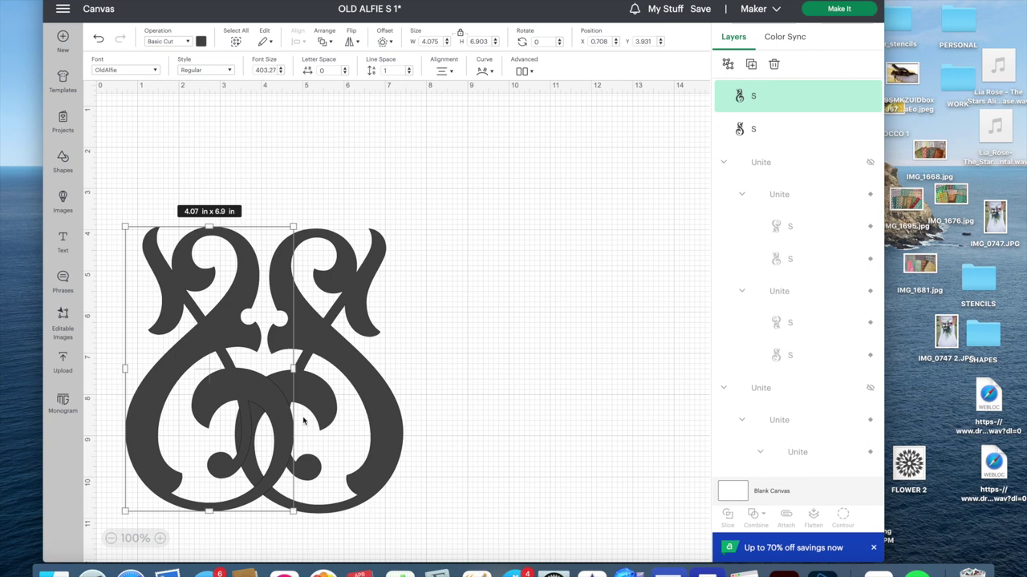
{"action": "left_click", "coordinate": [362, 389], "text": "shift"}
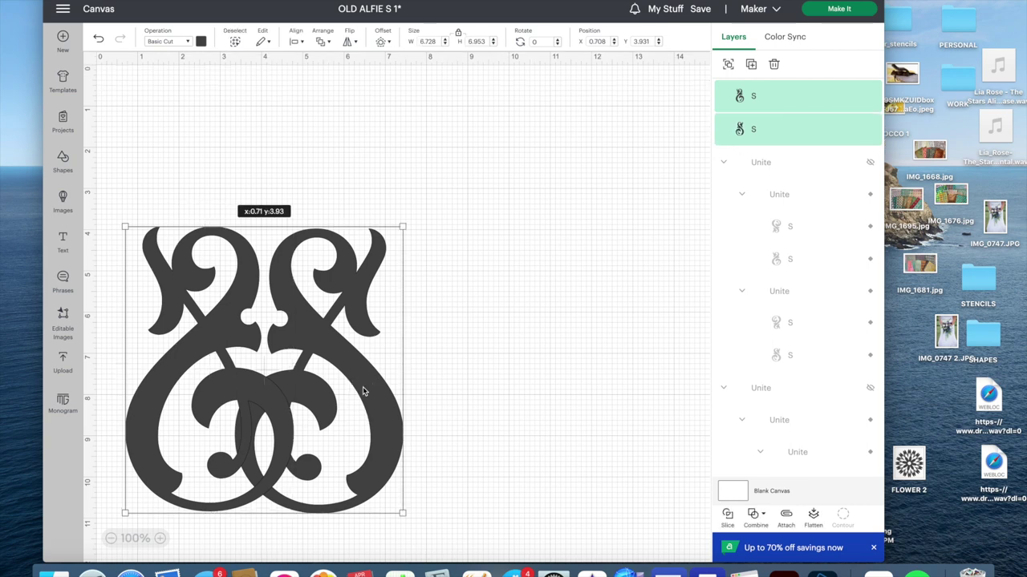
{"action": "left_click", "coordinate": [297, 42]}
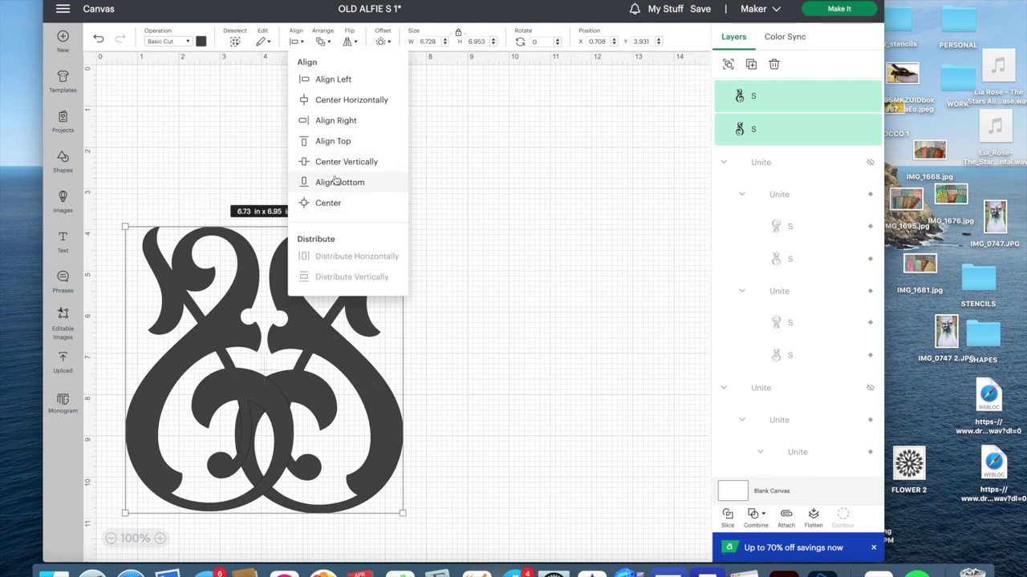
{"action": "left_click", "coordinate": [335, 184]}
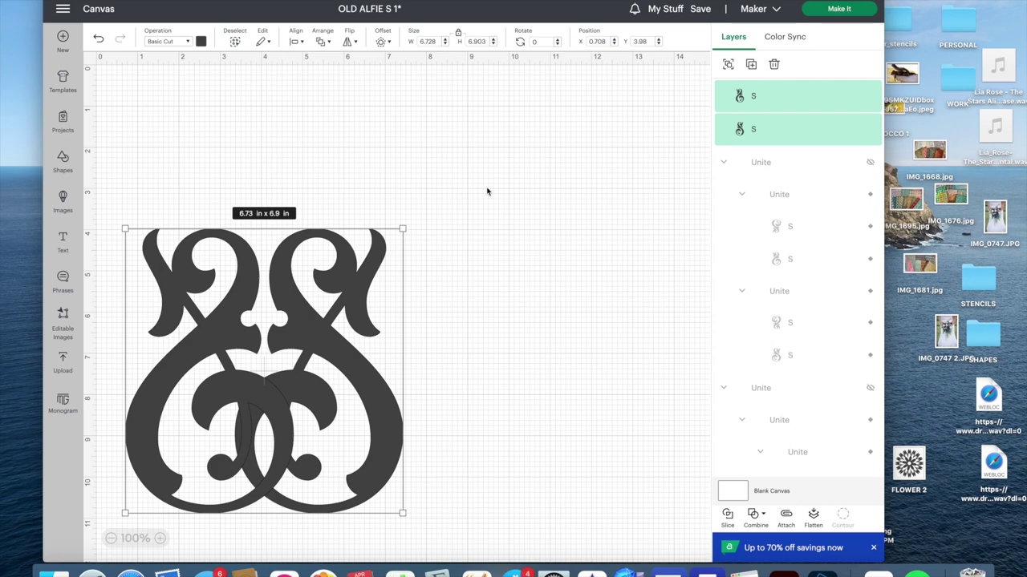
{"action": "left_click", "coordinate": [437, 331]}
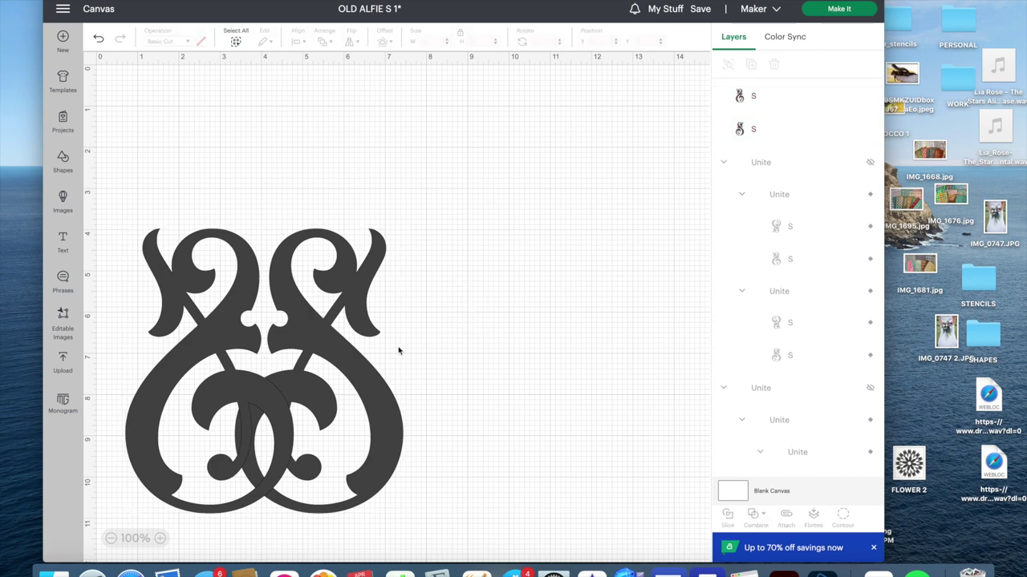
Nudge the unflipped S horizontally to X 3.5 in, keeping its lower curl overlapped with the mirrored S.
{"action": "left_click", "coordinate": [359, 367]}
{"action": "key", "text": "Left"}
{"action": "key", "text": "Left"}
{"action": "key", "text": "Left"}
{"action": "key", "text": "Left"}
{"action": "key", "text": "Left"}
{"action": "key", "text": "Left"}
{"action": "key", "text": "Left"}
{"action": "key", "text": "Left"}
{"action": "key", "text": "Left"}
{"action": "key", "text": "Left"}
{"action": "key", "text": "Left"}
{"action": "key", "text": "Left"}
{"action": "key", "text": "Left"}
{"action": "key", "text": "Left"}
{"action": "key", "text": "Left"}
{"action": "key", "text": "Left"}
{"action": "key", "text": "Left"}
{"action": "key", "text": "Left"}
{"action": "key", "text": "Left"}
{"action": "key", "text": "Left"}
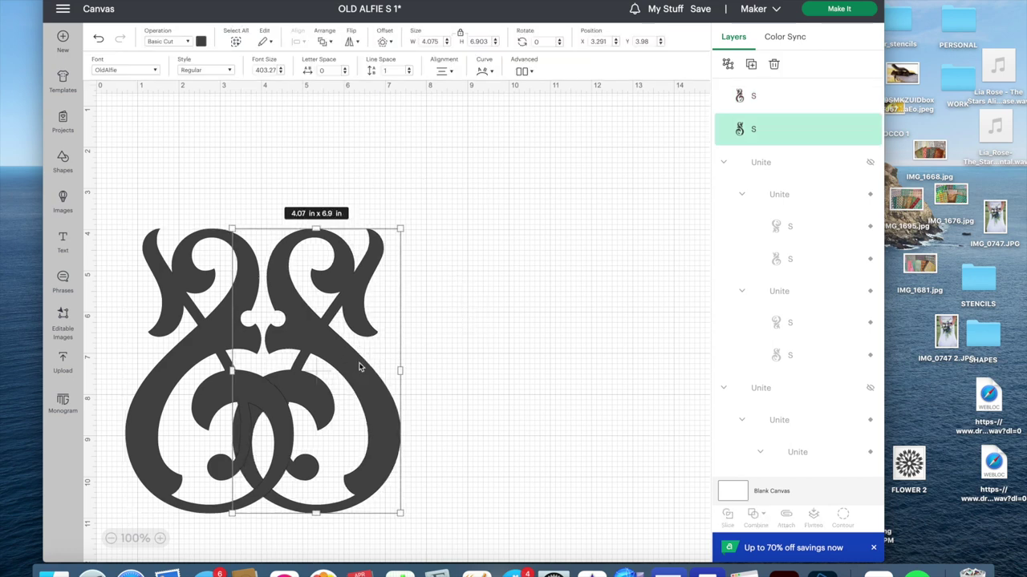
{"action": "key", "text": "Left"}
{"action": "key", "text": "Left"}
{"action": "key", "text": "Left"}
{"action": "key", "text": "Left"}
{"action": "key", "text": "Left"}
{"action": "key", "text": "Left"}
{"action": "key", "text": "Left"}
{"action": "key", "text": "Left"}
{"action": "key", "text": "Left"}
{"action": "key", "text": "Left"}
{"action": "key", "text": "Left"}
{"action": "key", "text": "Left"}
{"action": "key", "text": "Left"}
{"action": "key", "text": "Left"}
{"action": "key", "text": "Left"}
{"action": "key", "text": "Left"}
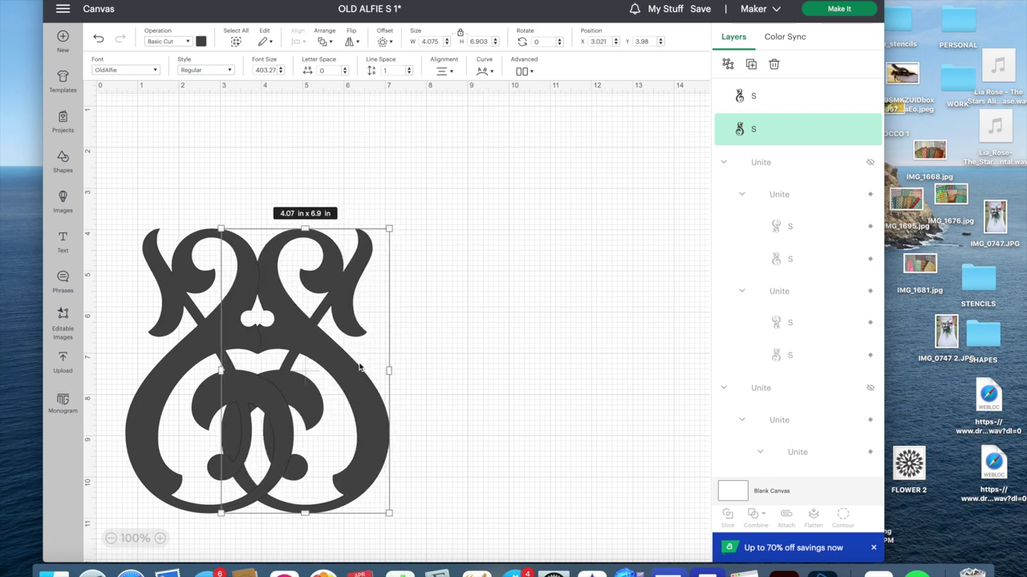
{"action": "key", "text": "Left"}
{"action": "key", "text": "Left"}
{"action": "key", "text": "Left"}
{"action": "key", "text": "Left"}
{"action": "key", "text": "Left"}
{"action": "key", "text": "Left"}
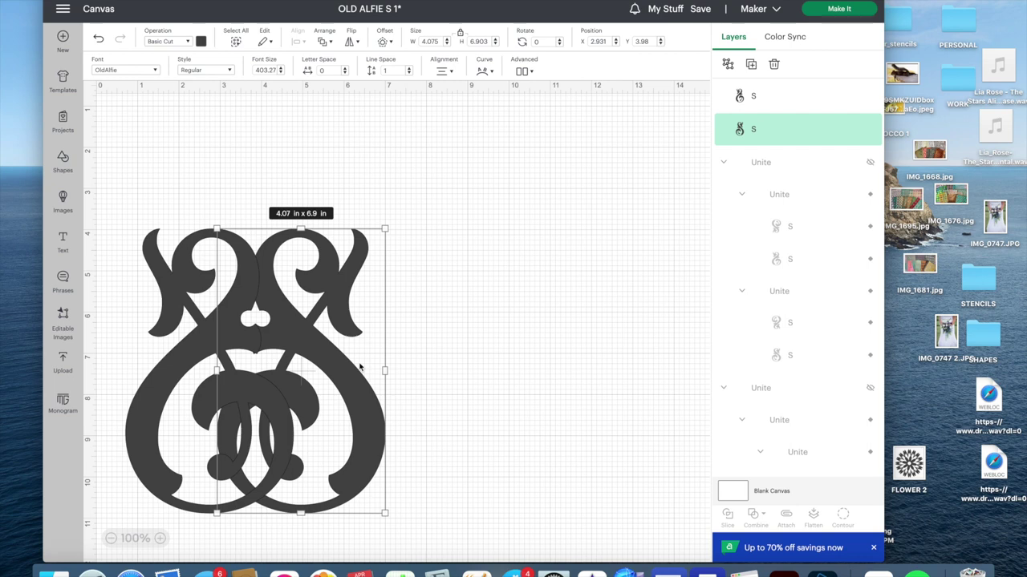
{"action": "key", "text": "Right"}
{"action": "key", "text": "Right"}
{"action": "key", "text": "Right"}
{"action": "key", "text": "Right"}
{"action": "key", "text": "Right"}
{"action": "key", "text": "Right"}
{"action": "key", "text": "Right"}
{"action": "key", "text": "Right"}
{"action": "key", "text": "Right"}
{"action": "key", "text": "Right"}
{"action": "key", "text": "Right"}
{"action": "key", "text": "Right"}
{"action": "key", "text": "Right"}
{"action": "key", "text": "Right"}
{"action": "key", "text": "Right"}
{"action": "key", "text": "Right"}
{"action": "key", "text": "Right"}
{"action": "key", "text": "Right"}
{"action": "key", "text": "Right"}
{"action": "key", "text": "Right"}
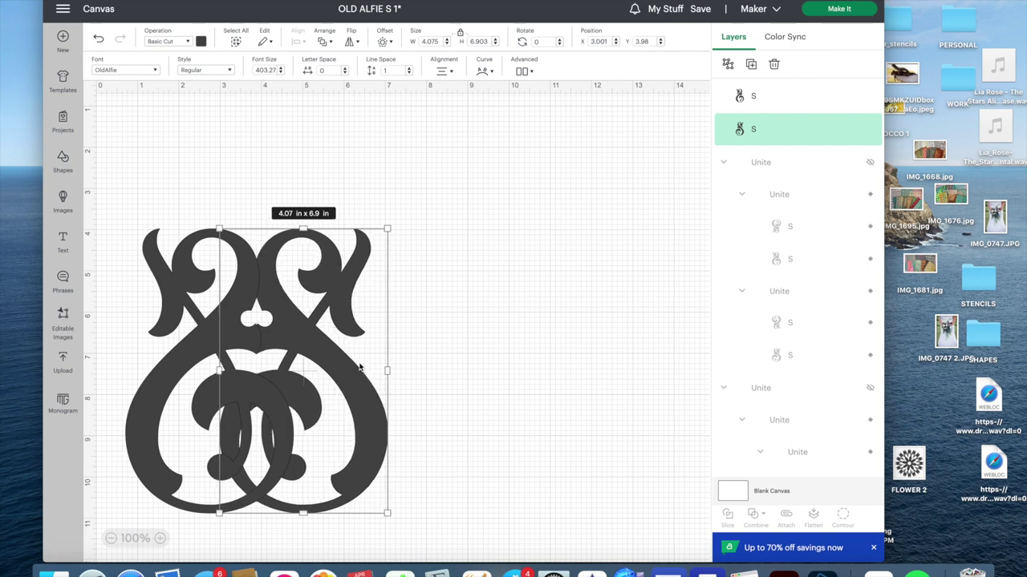
{"action": "key", "text": "Right"}
{"action": "key", "text": "Right"}
{"action": "key", "text": "Right"}
{"action": "key", "text": "Right"}
{"action": "key", "text": "Right"}
{"action": "key", "text": "Right"}
{"action": "key", "text": "Right"}
{"action": "key", "text": "Right"}
{"action": "key", "text": "Right"}
{"action": "key", "text": "Right"}
{"action": "key", "text": "Right"}
{"action": "key", "text": "Right"}
{"action": "key", "text": "Right"}
{"action": "key", "text": "Right"}
{"action": "key", "text": "Right"}
{"action": "key", "text": "Right"}
{"action": "key", "text": "Right"}
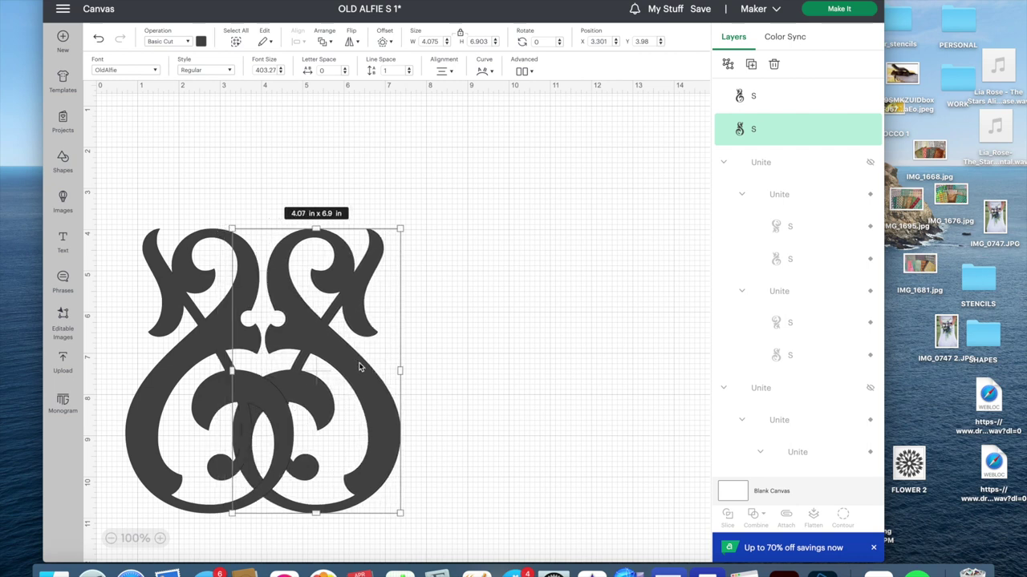
{"action": "key", "text": "Right"}
{"action": "key", "text": "Right"}
{"action": "key", "text": "Right"}
{"action": "key", "text": "Right"}
{"action": "key", "text": "Right"}
{"action": "key", "text": "Right"}
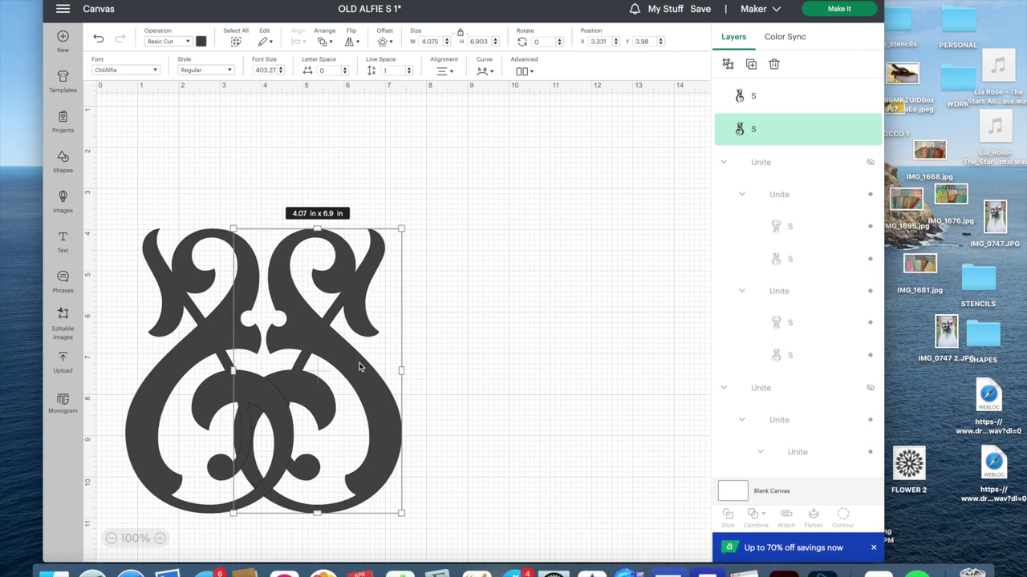
{"action": "key", "text": "Right"}
{"action": "key", "text": "Right"}
{"action": "key", "text": "Right"}
{"action": "key", "text": "Right"}
{"action": "key", "text": "Right"}
{"action": "key", "text": "Right"}
{"action": "key", "text": "Right"}
{"action": "key", "text": "Right"}
{"action": "key", "text": "Right"}
{"action": "key", "text": "Right"}
{"action": "key", "text": "Right"}
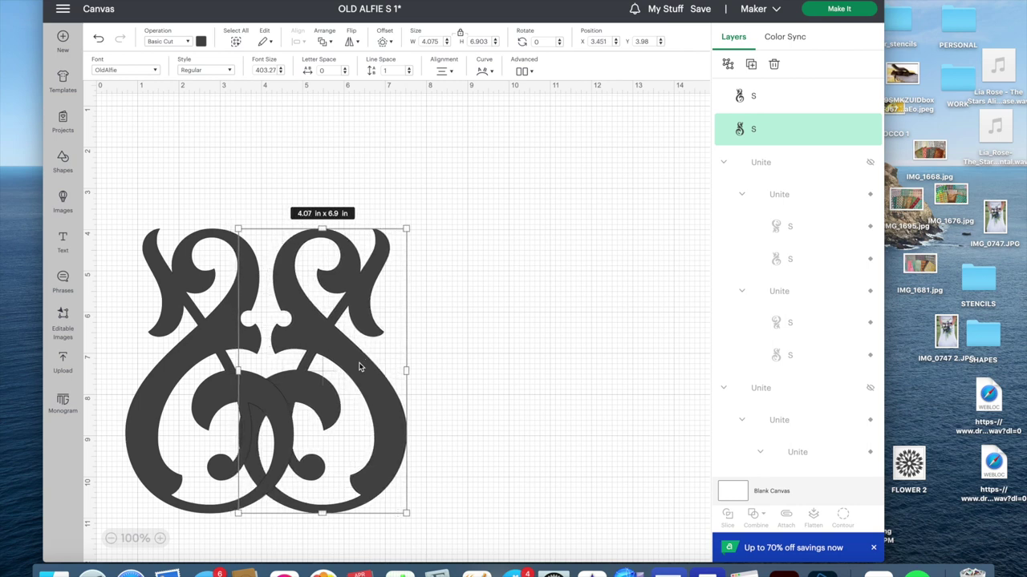
{"action": "key", "text": "Right"}
{"action": "key", "text": "Right"}
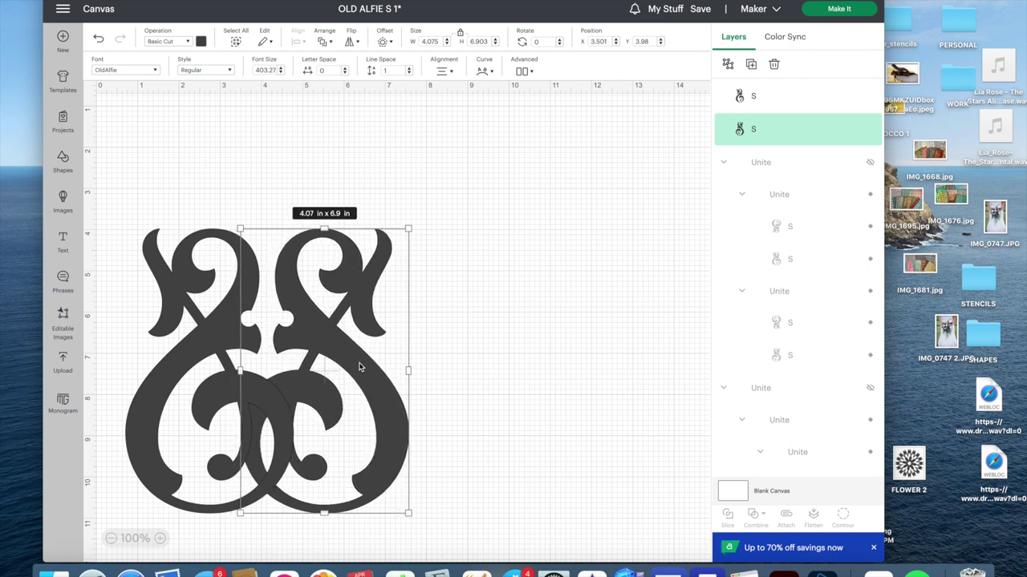
{"action": "left_click", "coordinate": [448, 430]}
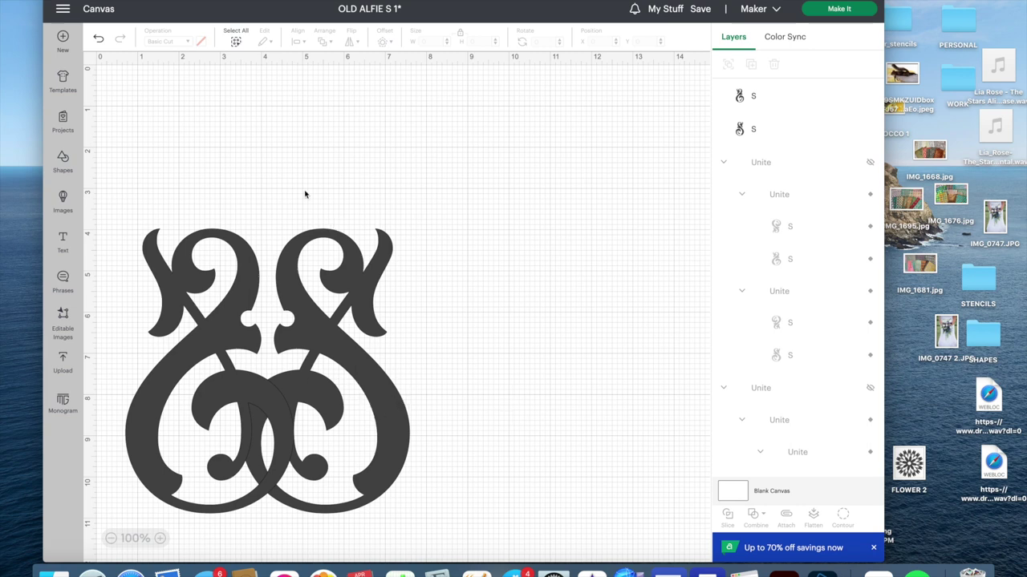
Unite the two overlapping S letters into a single shape.
{"action": "left_click", "coordinate": [235, 40]}
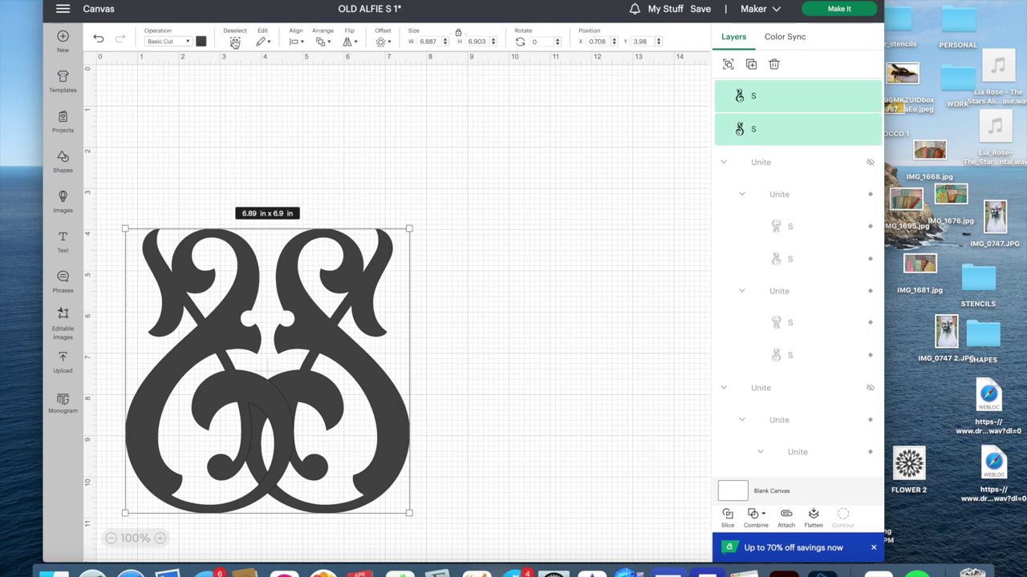
{"action": "left_click", "coordinate": [755, 515]}
{"action": "left_click", "coordinate": [781, 426]}
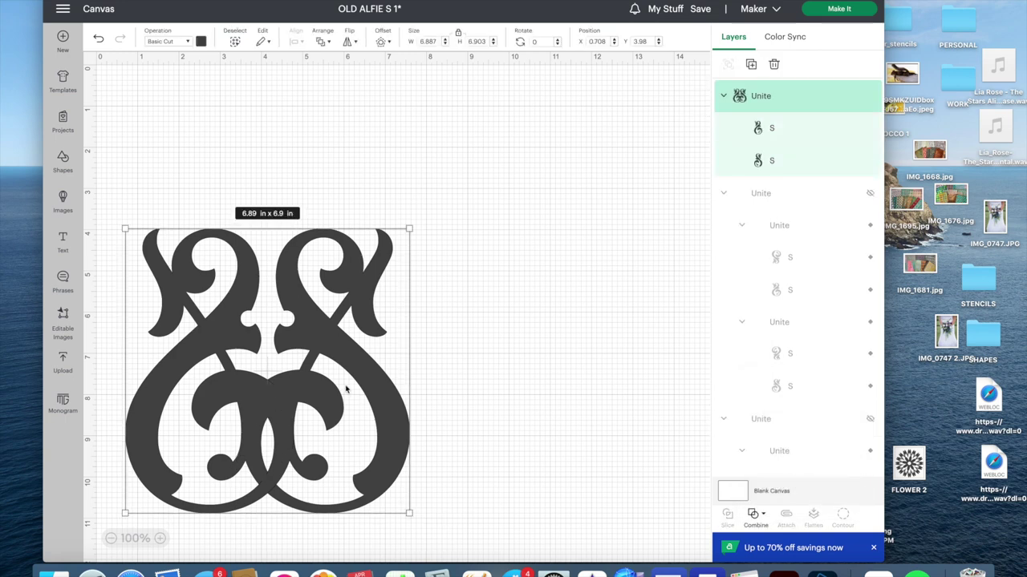
Try stacking a vertically flipped duplicate above the full-size double-S motif, and delete the duplicate.
{"action": "key", "text": "super+d"}
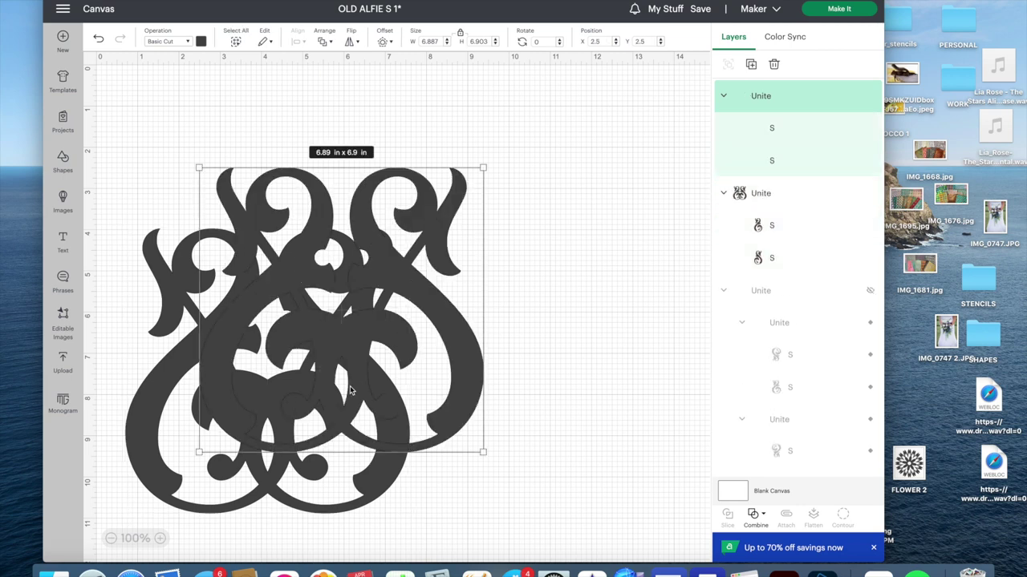
{"action": "left_click", "coordinate": [347, 42]}
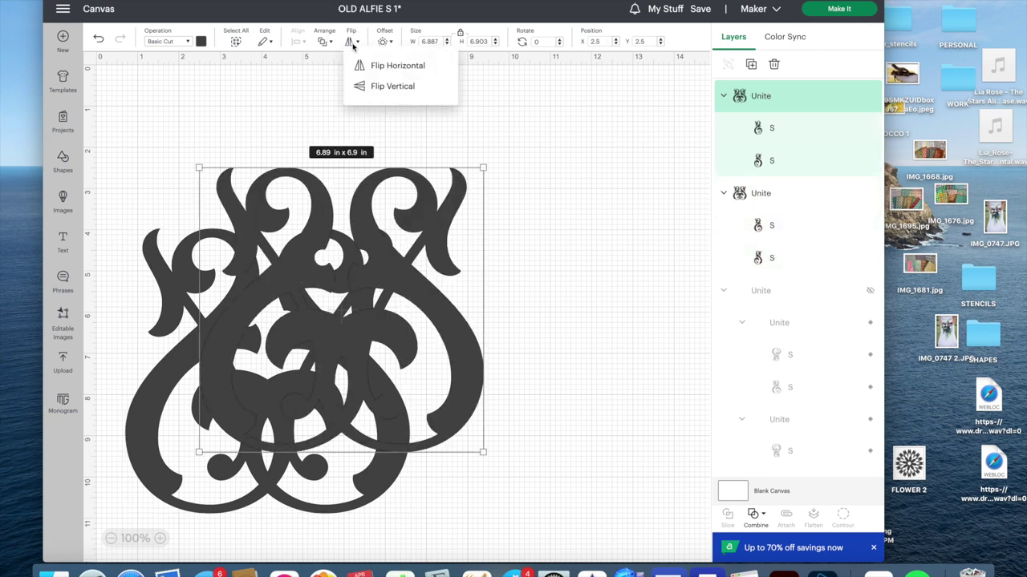
{"action": "left_click", "coordinate": [388, 90]}
{"action": "left_click_drag", "start_coordinate": [393, 215], "coordinate": [325, 143]}
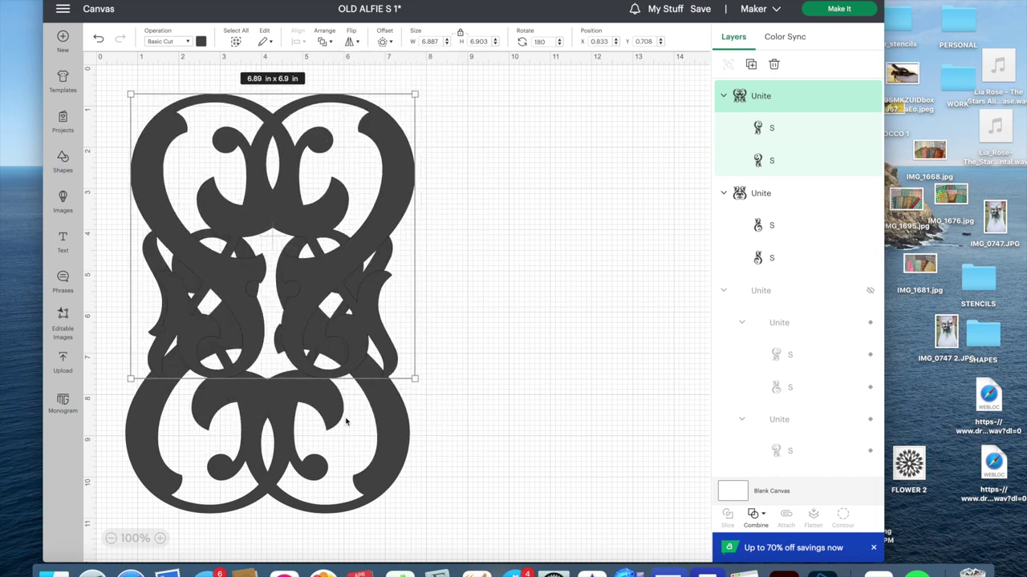
{"action": "left_click_drag", "start_coordinate": [377, 415], "coordinate": [377, 520]}
{"action": "left_click", "coordinate": [333, 219]}
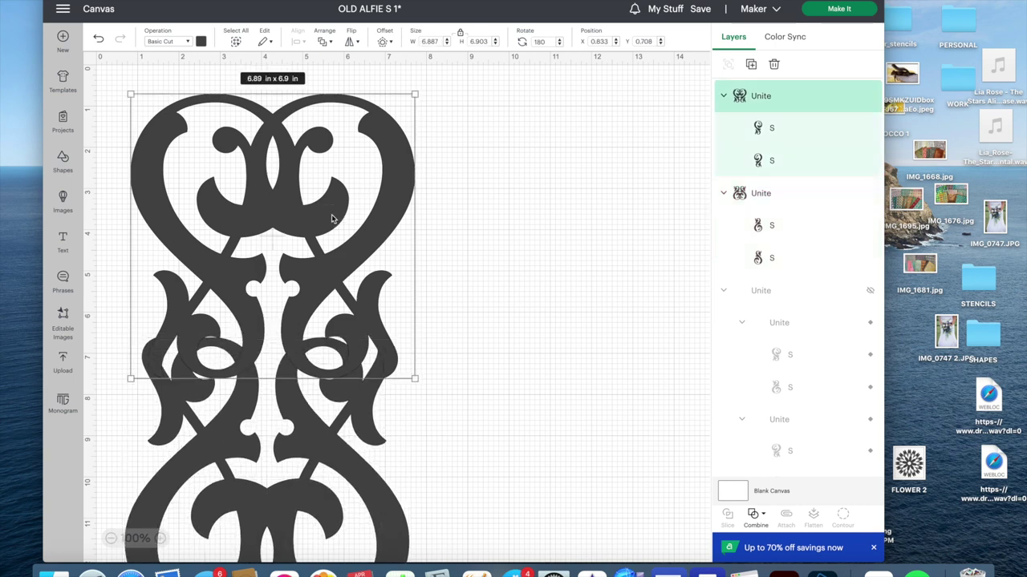
{"action": "key", "text": "Delete"}
Shrink the united double-S motif to about 3.97 × 3.98 in and place it at about X 2.32, Y 5.47 in.
{"action": "left_click_drag", "start_coordinate": [291, 405], "coordinate": [292, 243]}
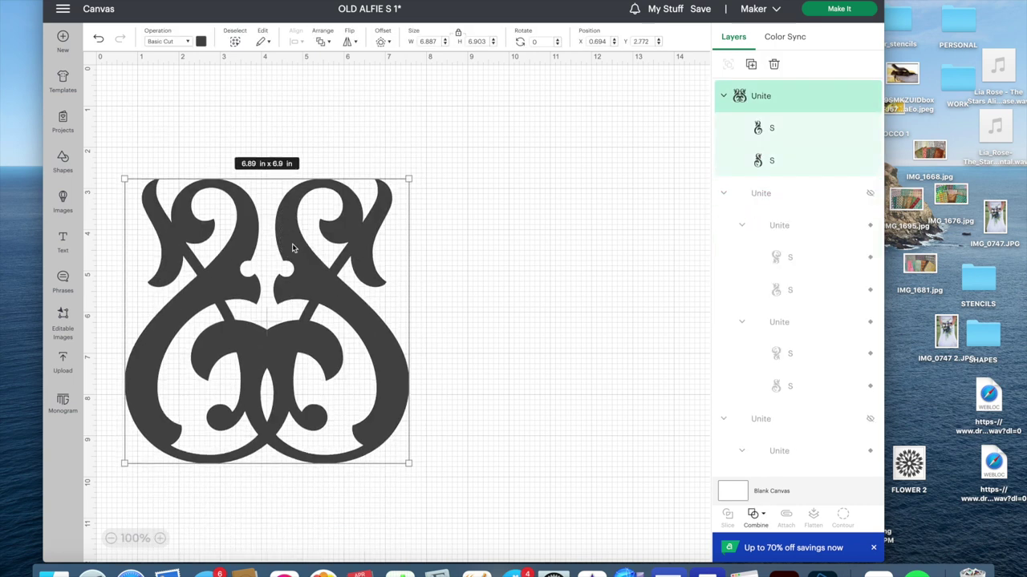
{"action": "left_click_drag", "start_coordinate": [408, 462], "coordinate": [288, 335]}
{"action": "left_click_drag", "start_coordinate": [220, 266], "coordinate": [287, 377]}
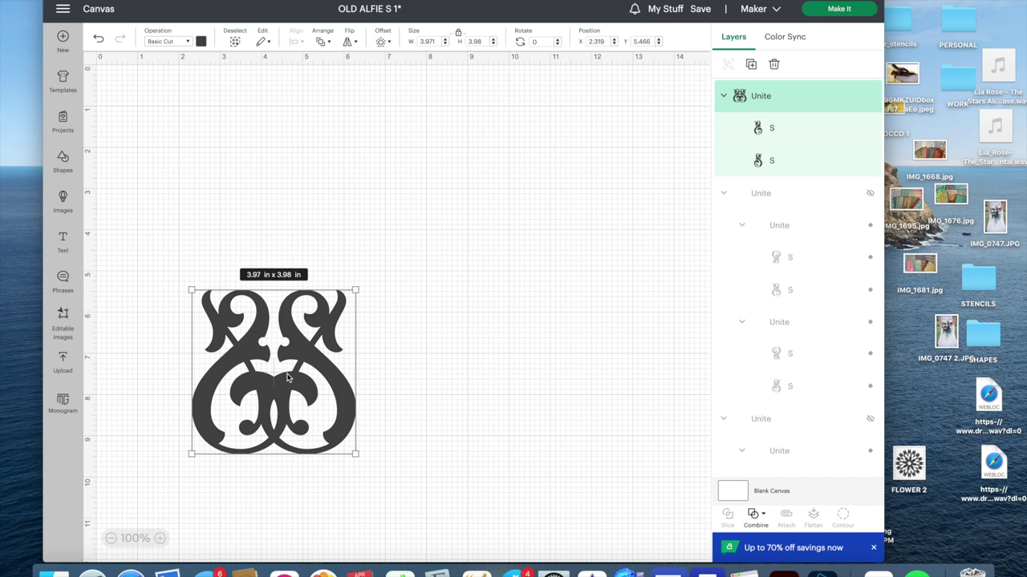
Duplicate the small double-S motif, flip the copy vertically, and place it above the original at about X 2.29, Y 1.58 in.
{"action": "key", "text": "super+d"}
{"action": "left_click", "coordinate": [351, 40]}
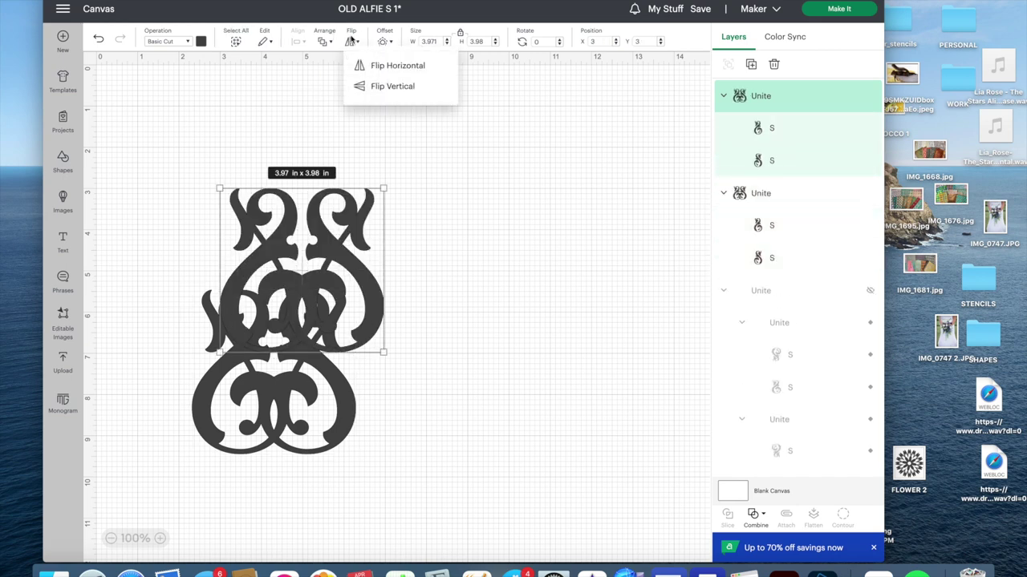
{"action": "left_click", "coordinate": [374, 87]}
{"action": "left_click_drag", "start_coordinate": [323, 226], "coordinate": [301, 182]}
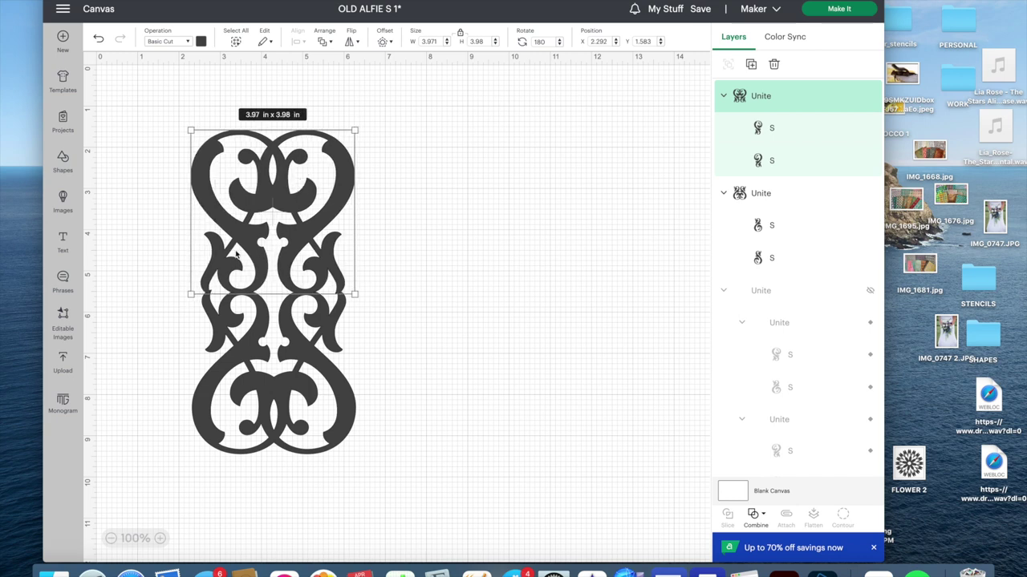
Center the upper and lower double-S motifs horizontally on each other.
{"action": "left_click", "coordinate": [249, 333], "text": "shift"}
{"action": "left_click", "coordinate": [296, 40]}
{"action": "left_click", "coordinate": [344, 98]}
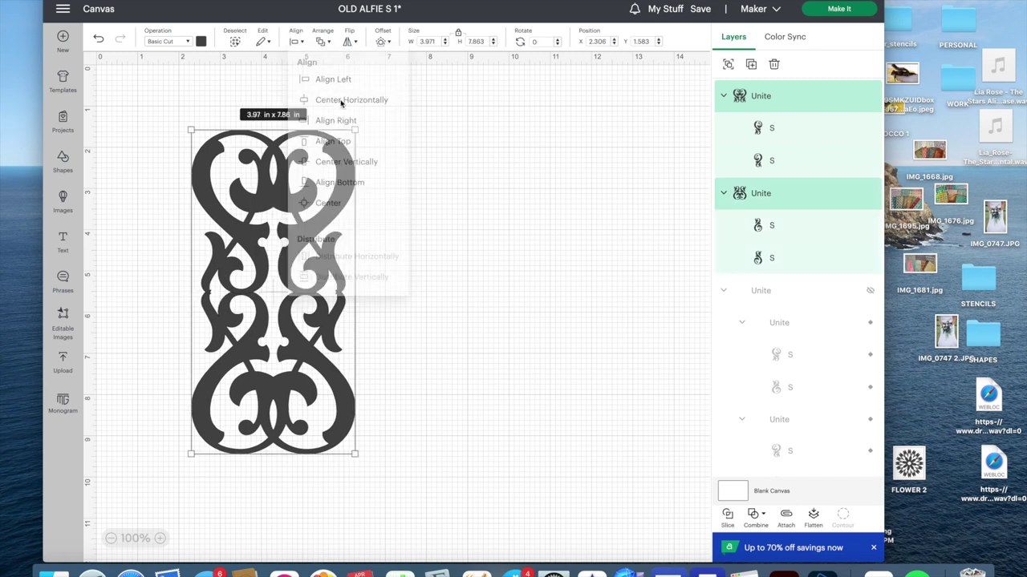
{"action": "left_click", "coordinate": [487, 230]}
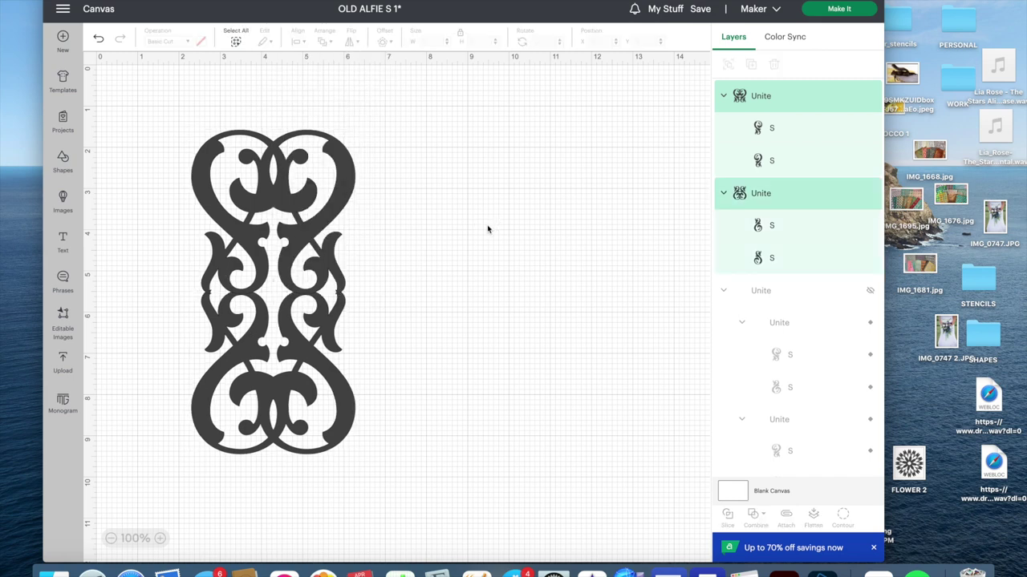
Nudge the upper double-S motif up to about Y 1.5 in so it just touches the lower one.
{"action": "left_click", "coordinate": [331, 192]}
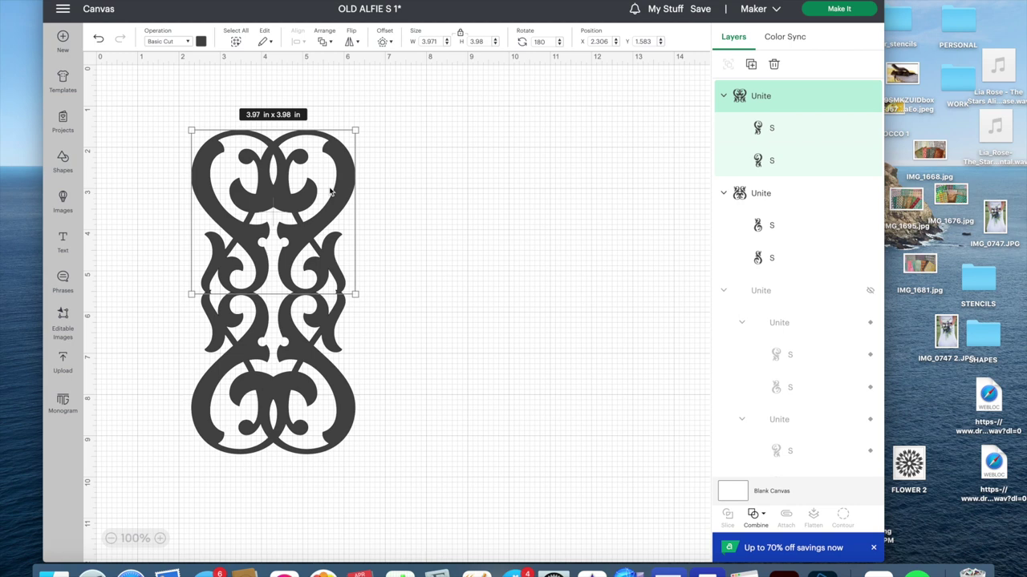
{"action": "key", "text": "Up"}
{"action": "key", "text": "Up"}
{"action": "key", "text": "Up"}
{"action": "key", "text": "Up"}
{"action": "key", "text": "Up"}
{"action": "key", "text": "Up"}
{"action": "key", "text": "Up"}
{"action": "key", "text": "Up"}
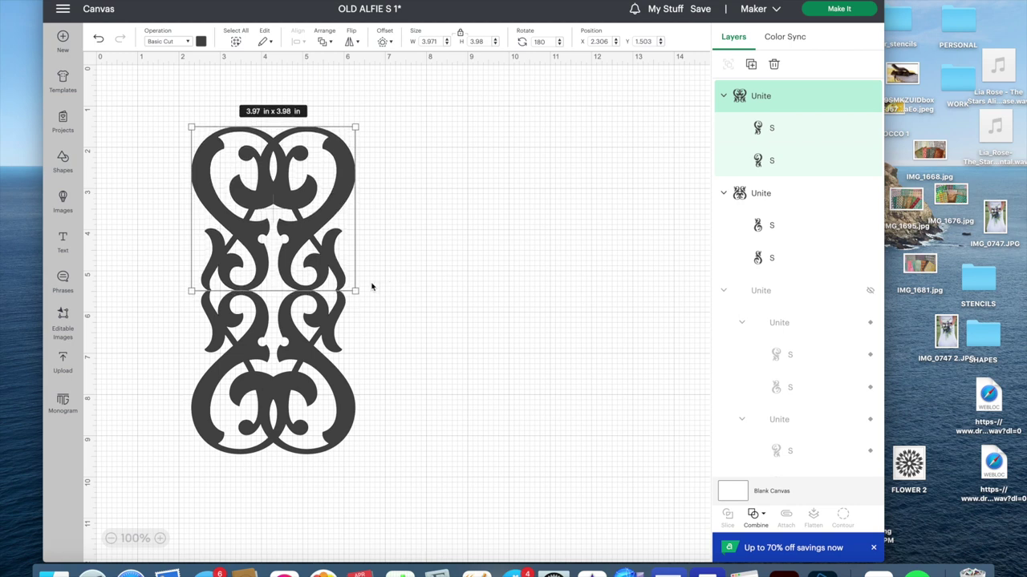
{"action": "left_click", "coordinate": [401, 302]}
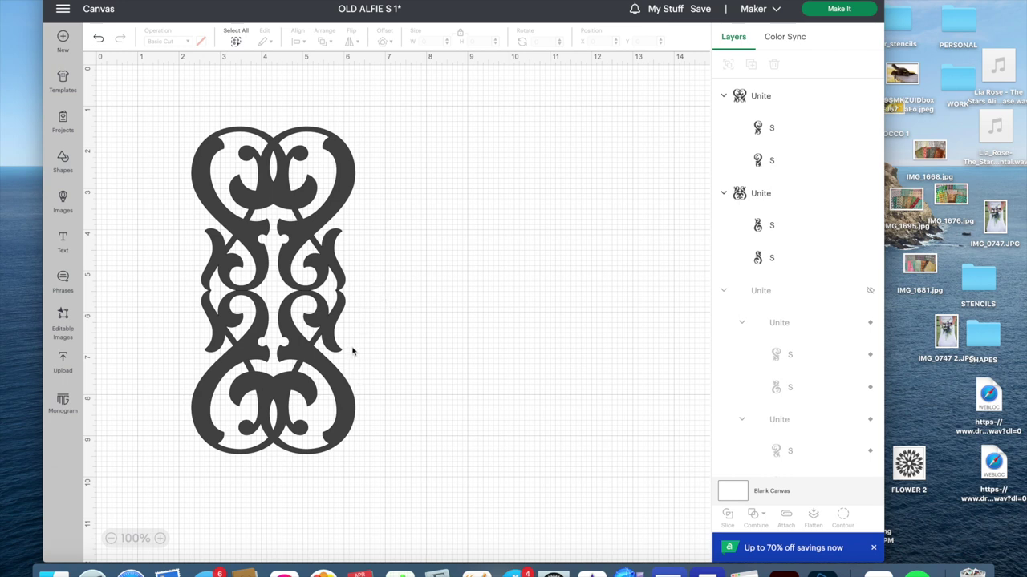
Unite the two stacked motifs and enlarge the result to about 8.33 × 16.67 in at X 0.92, Y 0 in.
{"action": "left_click", "coordinate": [234, 36]}
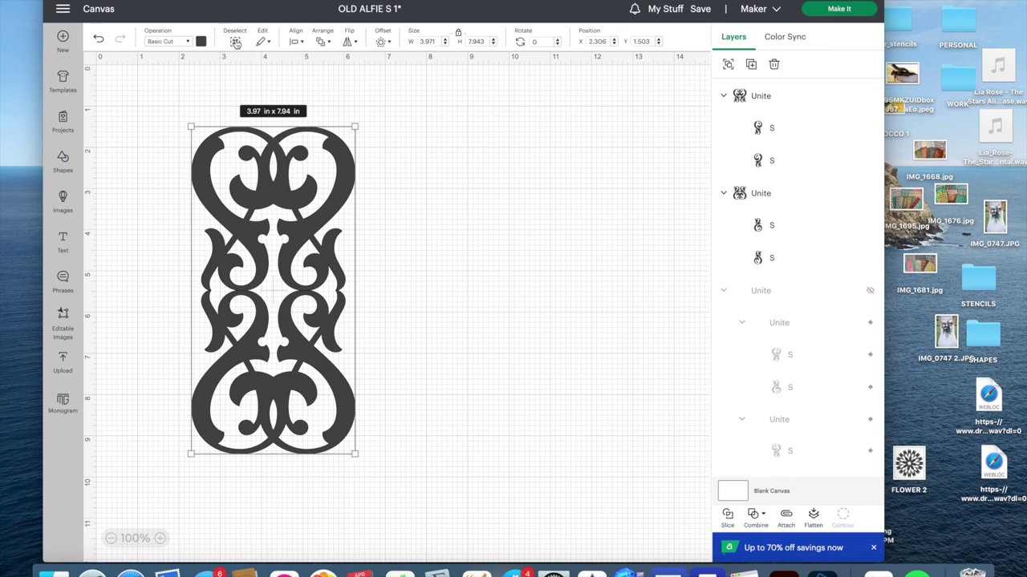
{"action": "left_click", "coordinate": [754, 515]}
{"action": "left_click", "coordinate": [772, 389]}
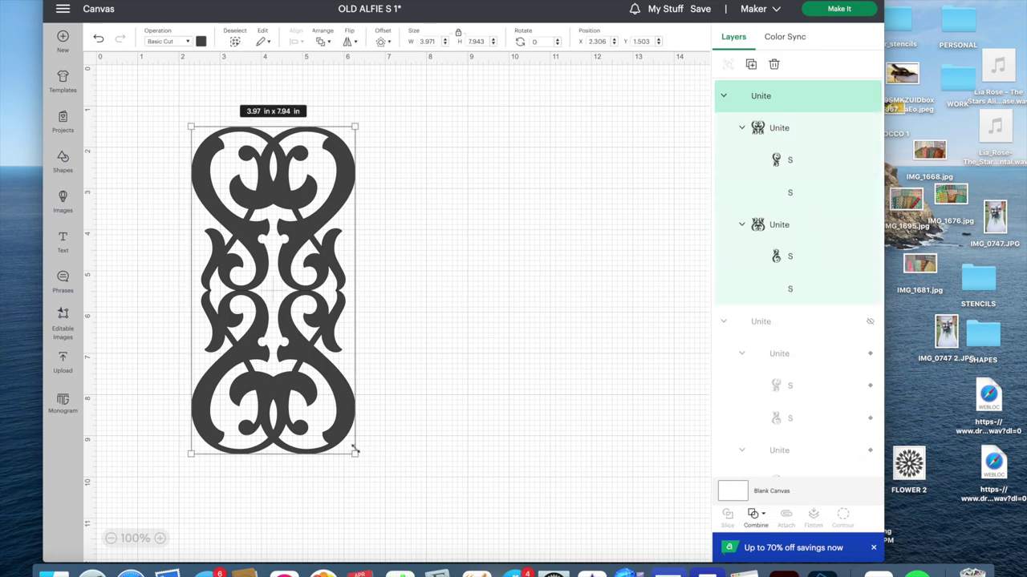
{"action": "left_click_drag", "start_coordinate": [354, 454], "coordinate": [477, 553]}
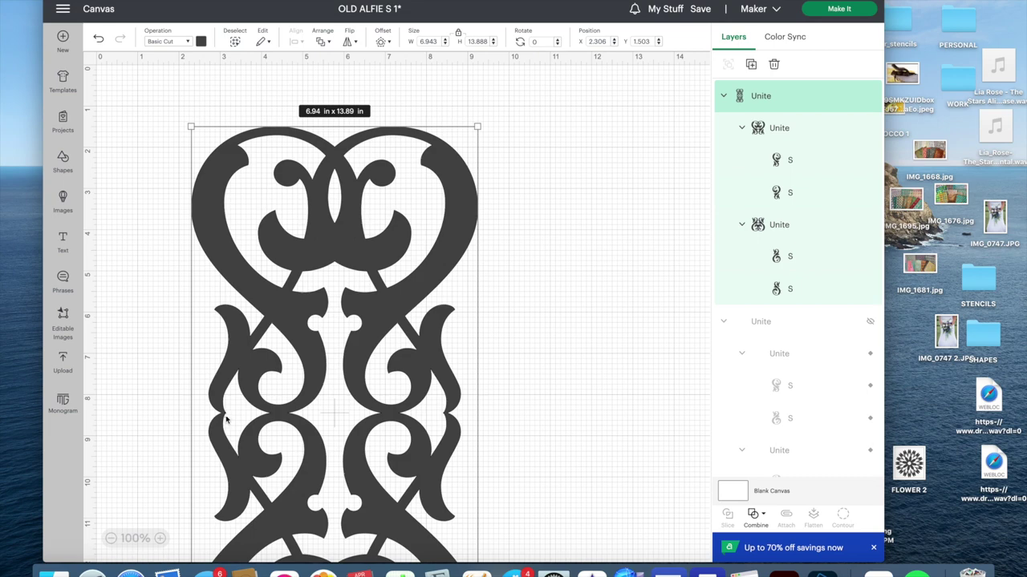
{"action": "left_click_drag", "start_coordinate": [191, 128], "coordinate": [135, 65]}
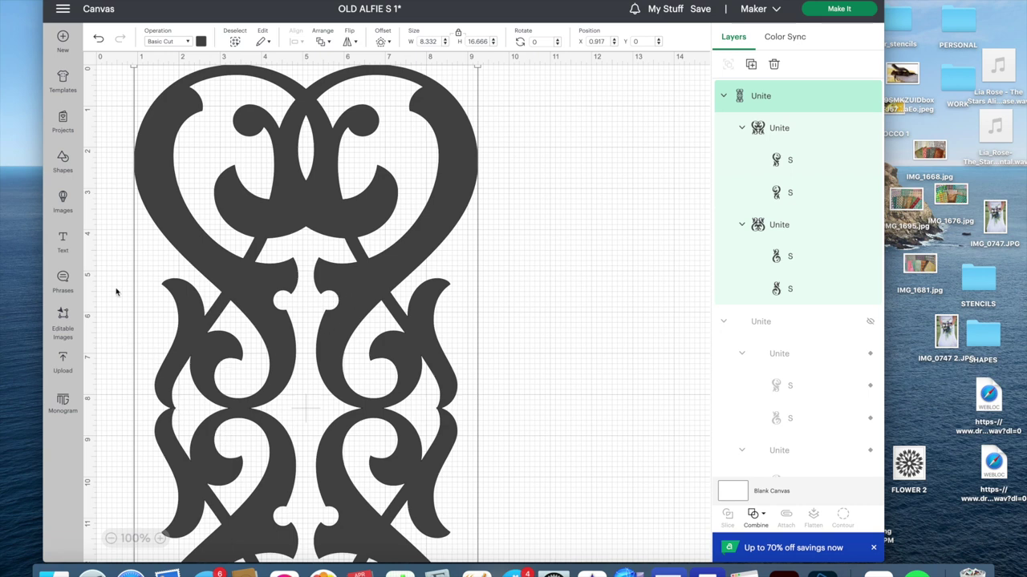
Add a circle from the basic shapes and place it on the empty canvas beside the motif, at about X 9.19, Y 4.21 in.
{"action": "left_click", "coordinate": [63, 163]}
{"action": "left_click", "coordinate": [172, 282]}
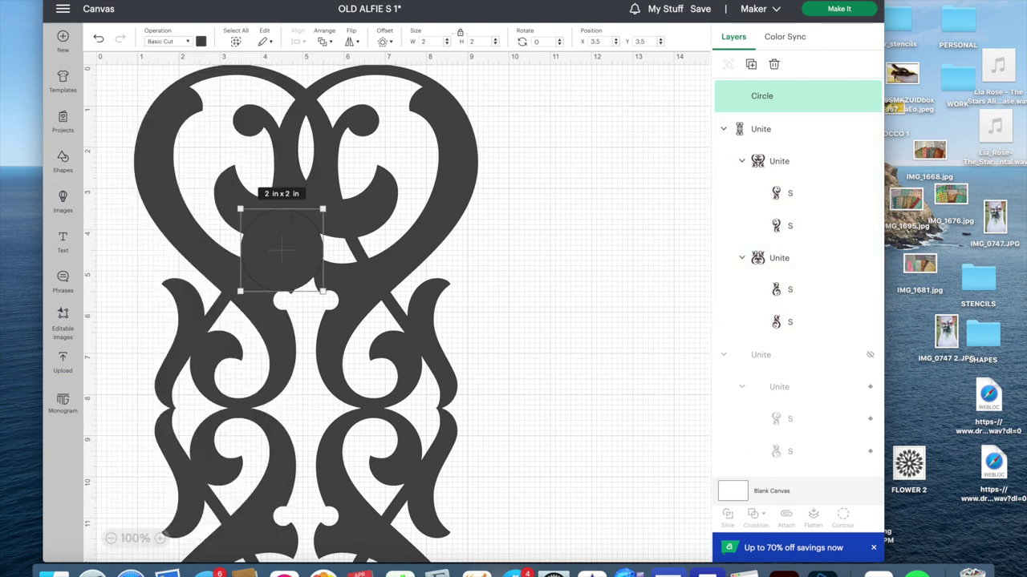
{"action": "left_click_drag", "start_coordinate": [298, 222], "coordinate": [417, 282]}
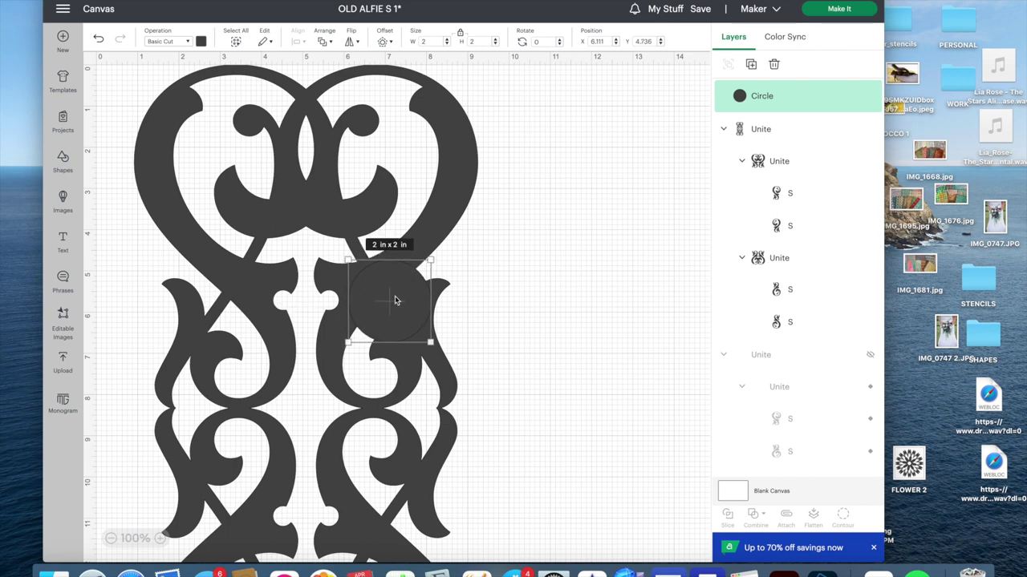
{"action": "left_click_drag", "start_coordinate": [395, 301], "coordinate": [522, 278]}
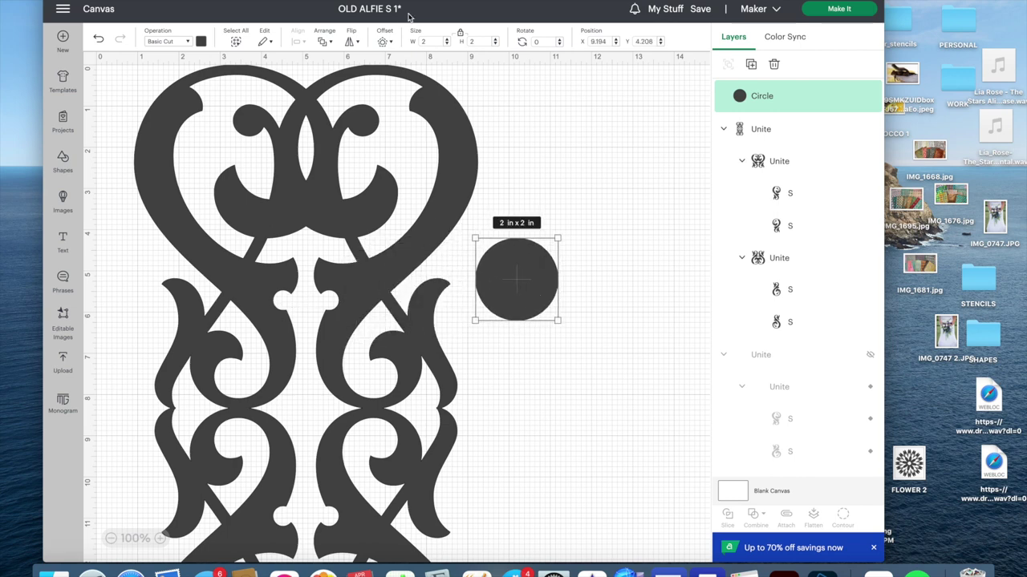
Resize the circle to 0.5 × 0.5 in.
{"action": "left_click", "coordinate": [438, 41]}
{"action": "key", "text": "Return"}
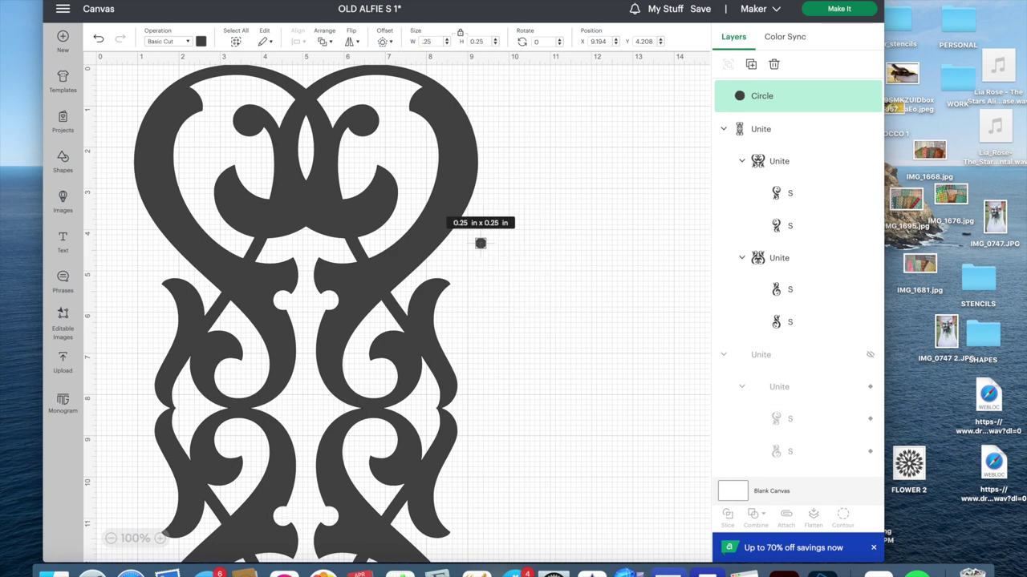
{"action": "left_click", "coordinate": [423, 41]}
{"action": "type", "text": ".5"}
{"action": "key", "text": "Return"}
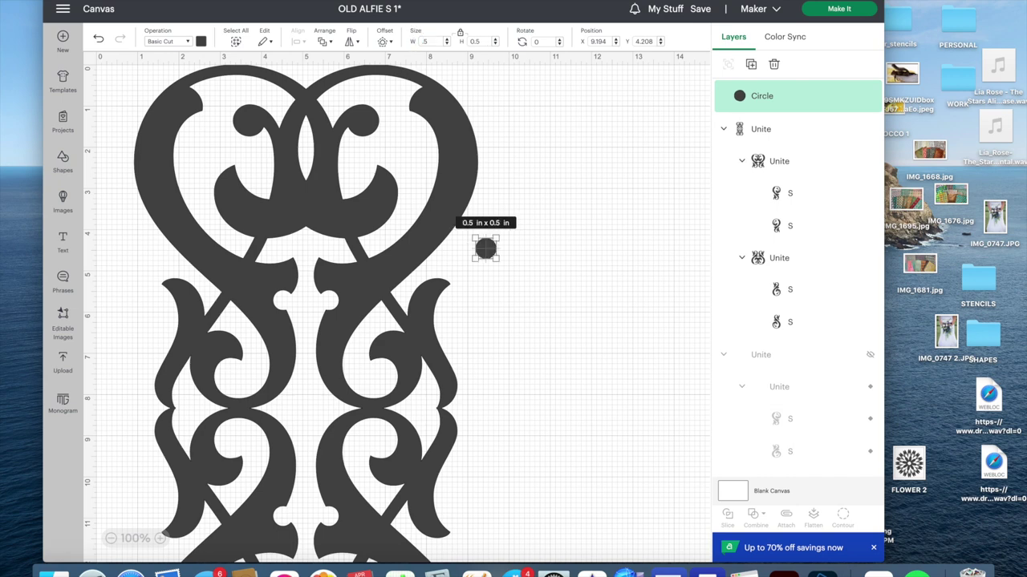
Place the circle in the motif's left middle notch at about X 1.78, Y 8.11 in and a copy in the right notch at X 7.97, Y 8.13 in.
{"action": "left_click", "coordinate": [522, 256]}
{"action": "left_click_drag", "start_coordinate": [486, 249], "coordinate": [182, 413]}
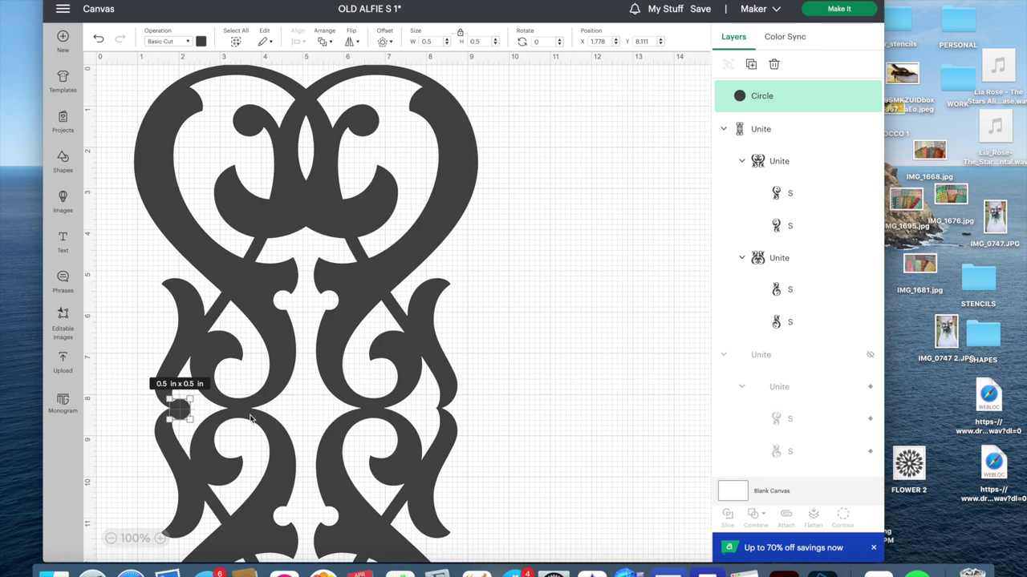
{"action": "key", "text": "super+v"}
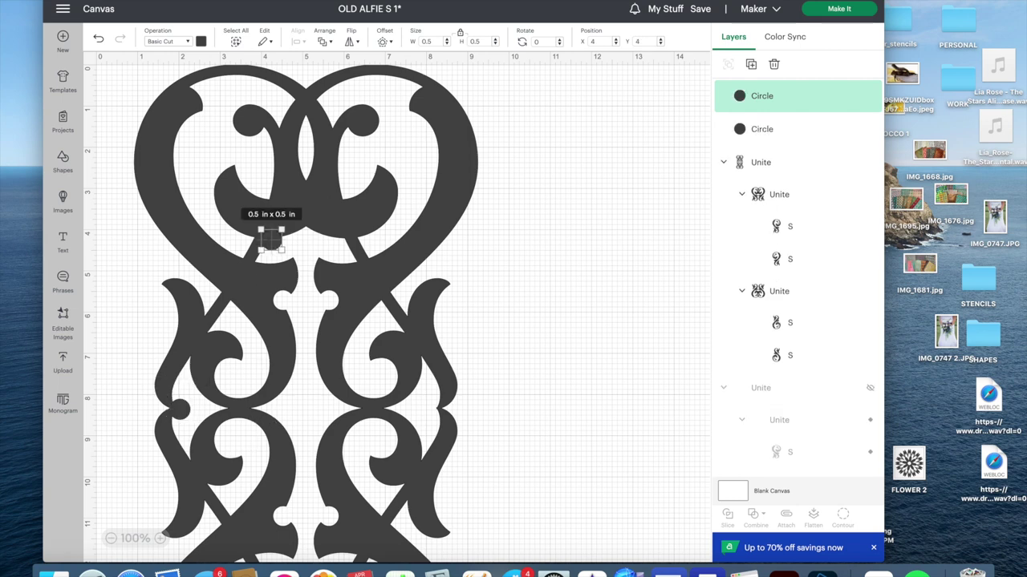
{"action": "left_click_drag", "start_coordinate": [271, 239], "coordinate": [440, 414]}
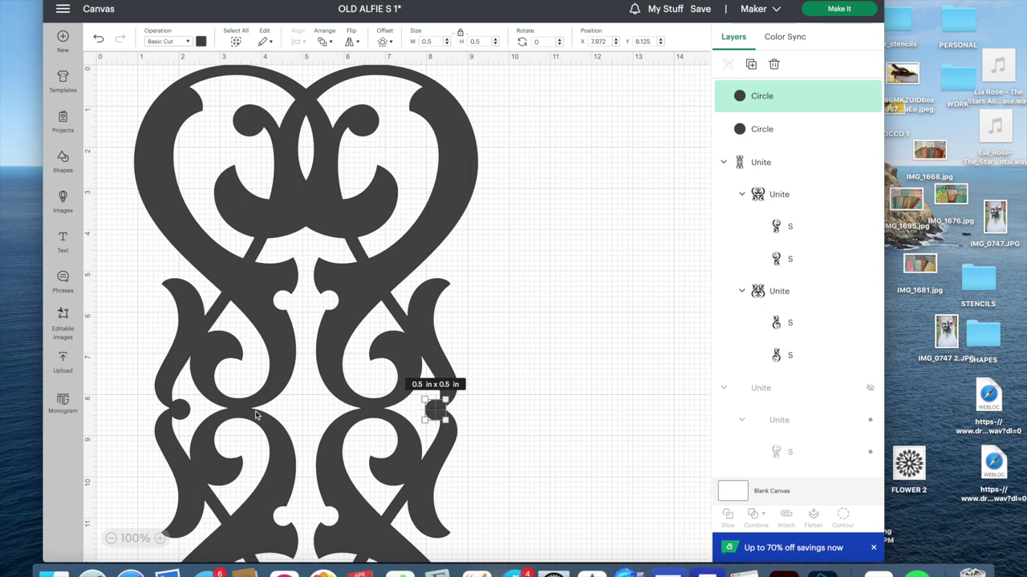
Center the circle in the left notch vertically on the tall motif.
{"action": "left_click", "coordinate": [181, 411]}
{"action": "left_click", "coordinate": [439, 411]}
{"action": "left_click", "coordinate": [178, 409]}
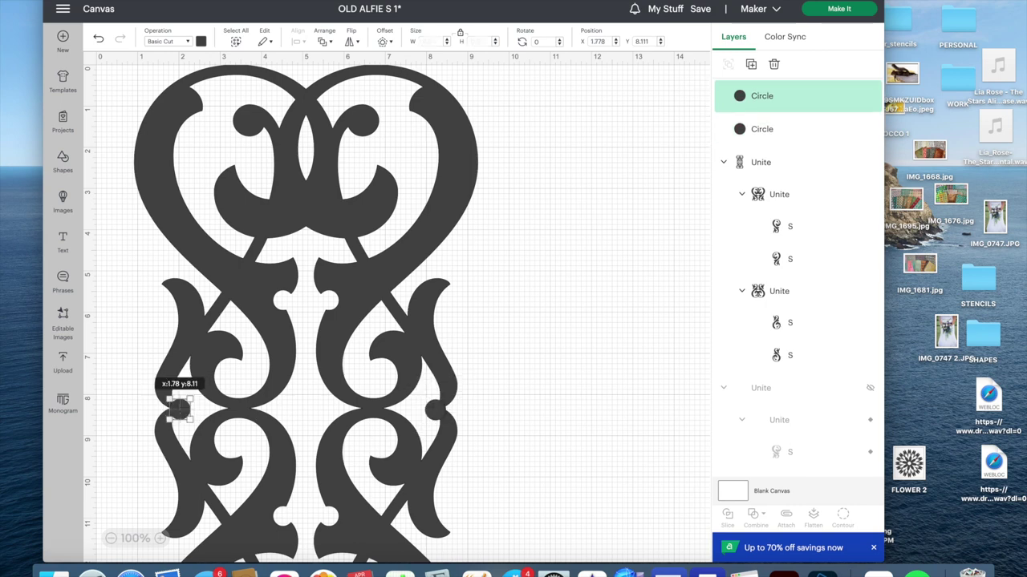
{"action": "left_click", "coordinate": [232, 264], "text": "shift"}
{"action": "left_click", "coordinate": [296, 41]}
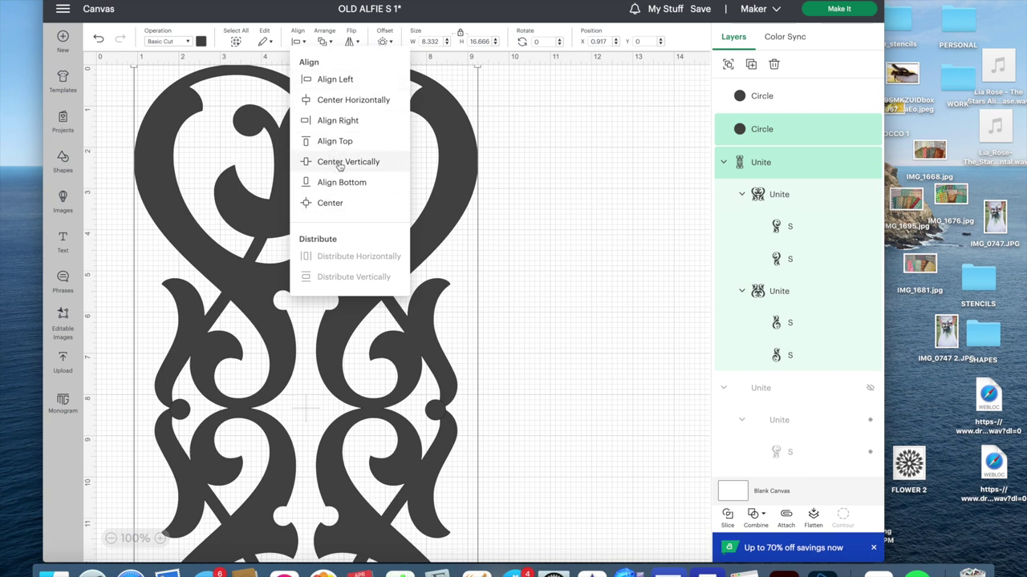
{"action": "left_click", "coordinate": [340, 164]}
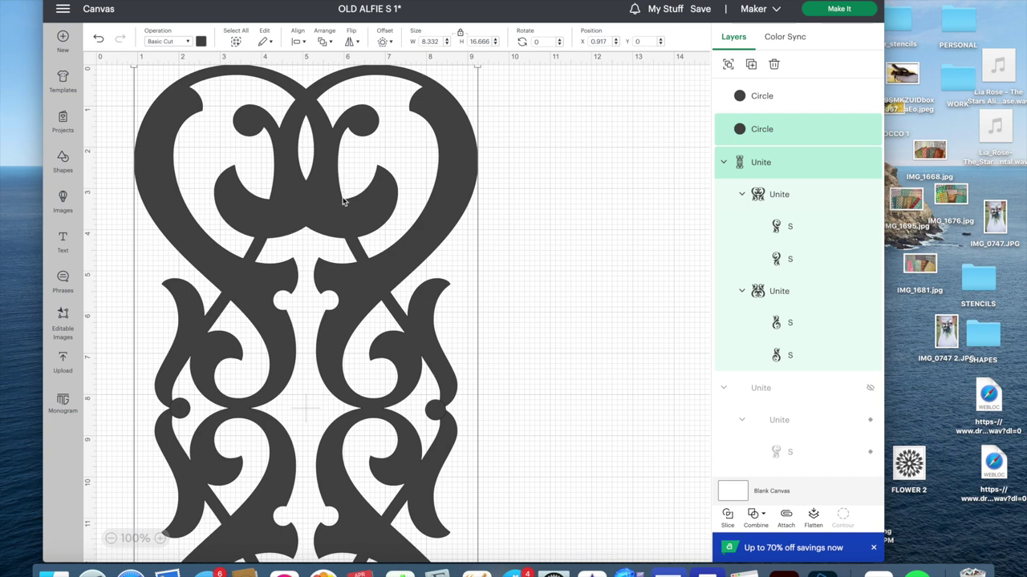
{"action": "left_click", "coordinate": [536, 402]}
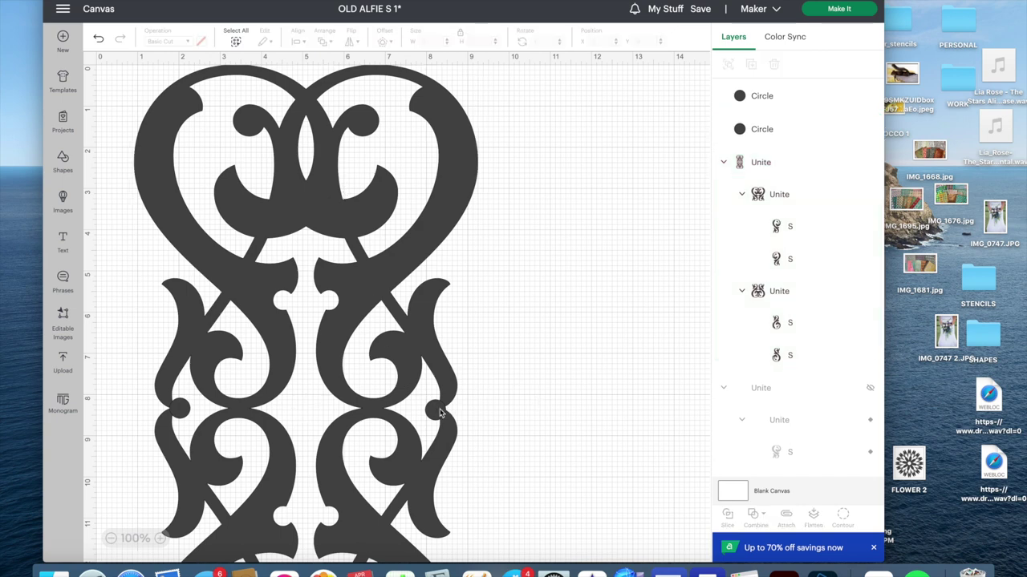
Shift both circles slightly inward, the right one to about X 7.85 in and the left one just past X 1.81 in.
{"action": "left_click", "coordinate": [438, 412]}
{"action": "left_click_drag", "start_coordinate": [435, 411], "coordinate": [430, 411]}
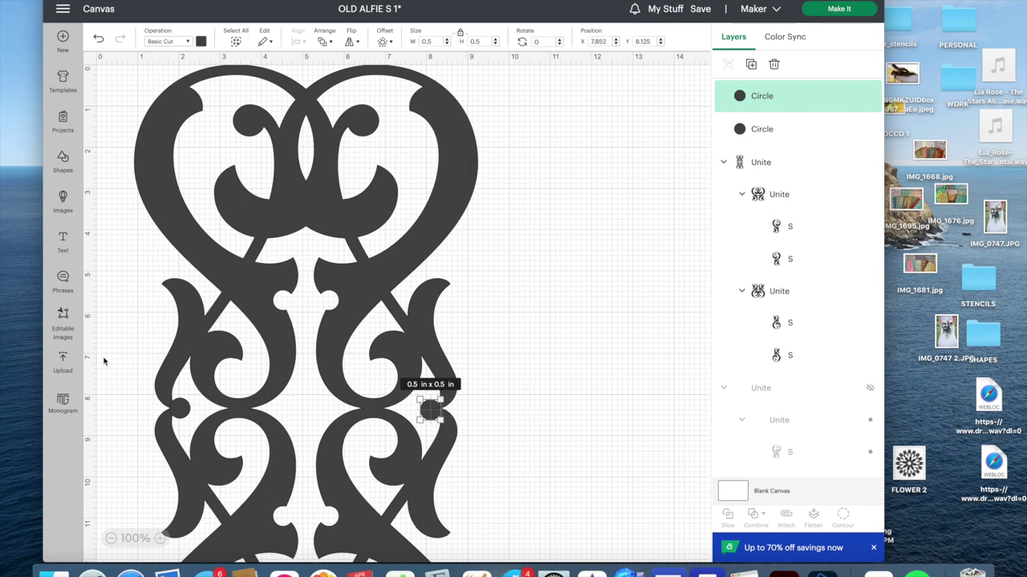
{"action": "left_click", "coordinate": [177, 409]}
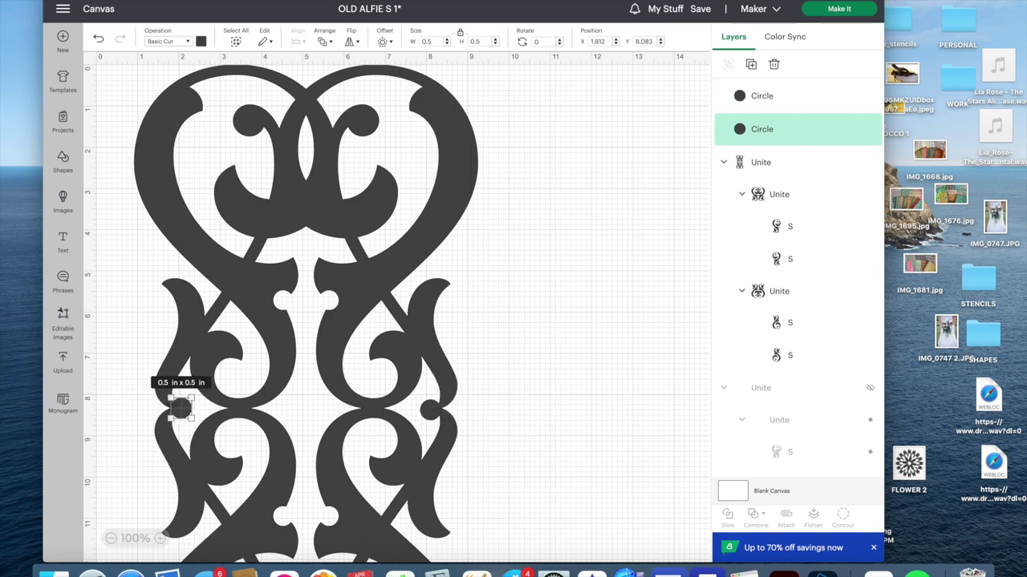
{"action": "left_click", "coordinate": [516, 395]}
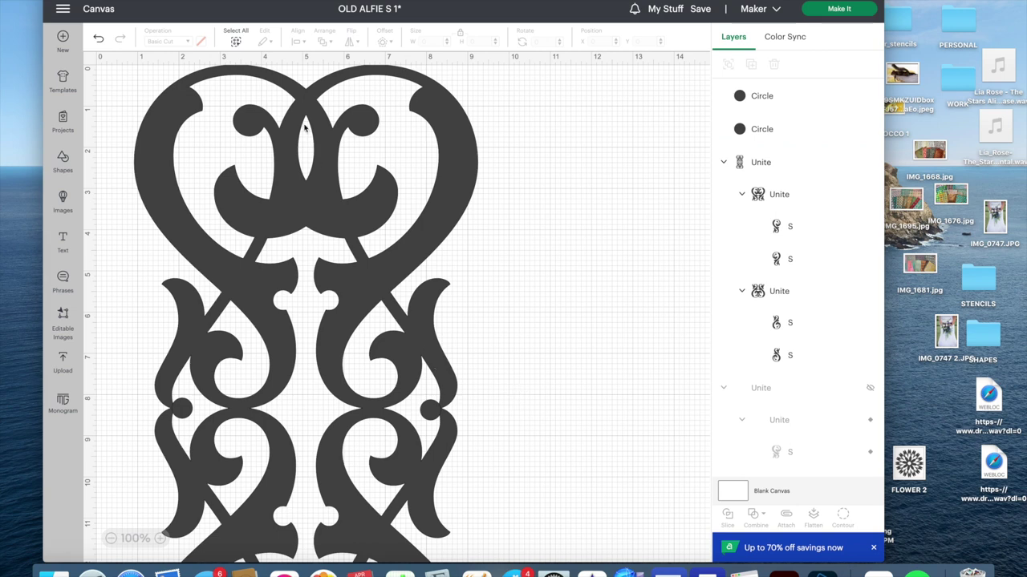
Unite the two circles with the tall motif and shrink the result to about 4.47 × 8.94 in.
{"action": "left_click", "coordinate": [235, 40]}
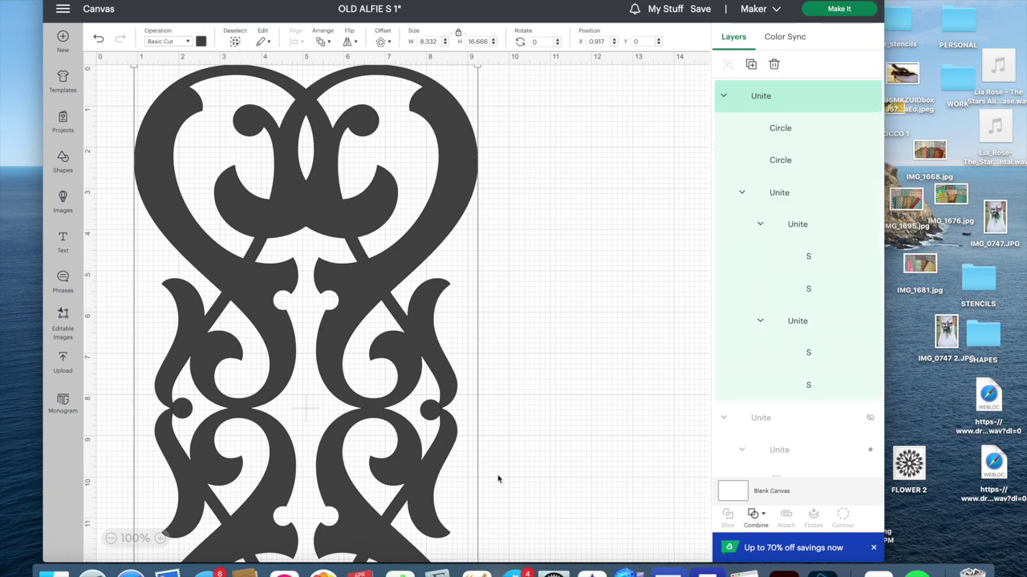
{"action": "left_click_drag", "start_coordinate": [474, 64], "coordinate": [363, 295]}
{"action": "left_click_drag", "start_coordinate": [333, 382], "coordinate": [368, 180]}
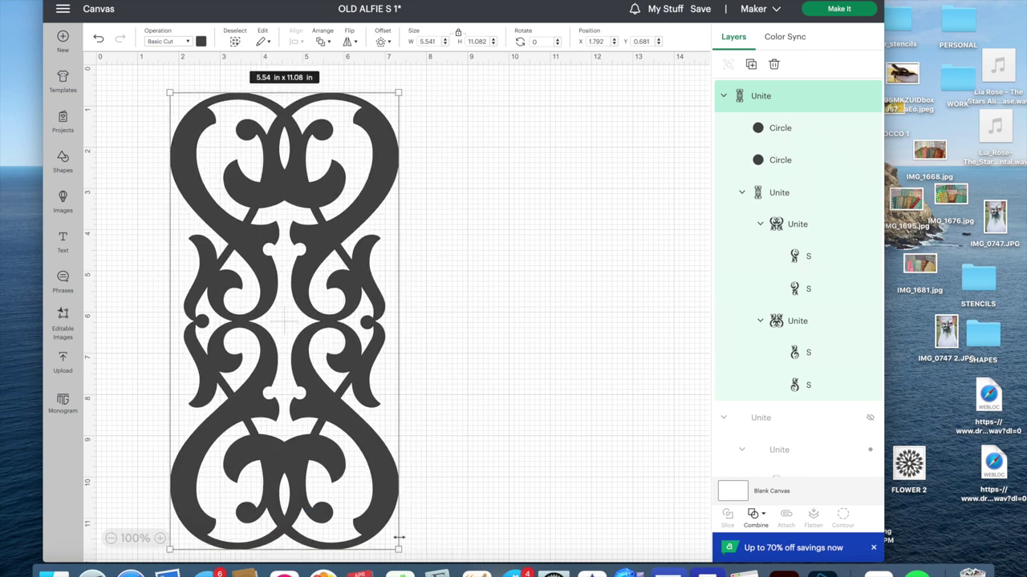
{"action": "left_click_drag", "start_coordinate": [398, 549], "coordinate": [353, 463]}
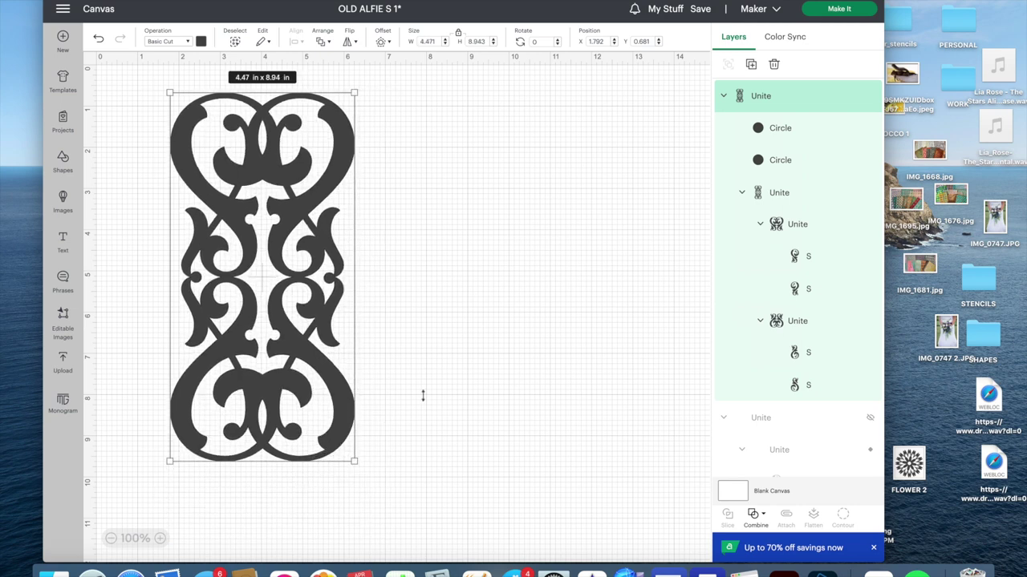
Move the united motif to the canvas origin at X 0, Y 0 and shrink it to about 2.82 × 5.64 in.
{"action": "key", "text": "Down"}
{"action": "key", "text": "Down"}
{"action": "key", "text": "Down"}
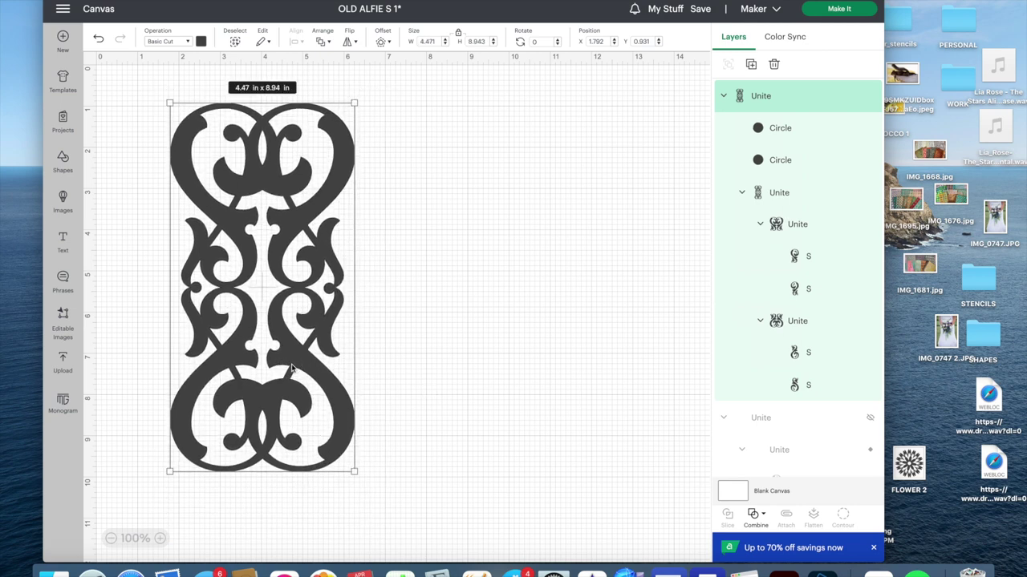
{"action": "left_click_drag", "start_coordinate": [284, 380], "coordinate": [164, 341]}
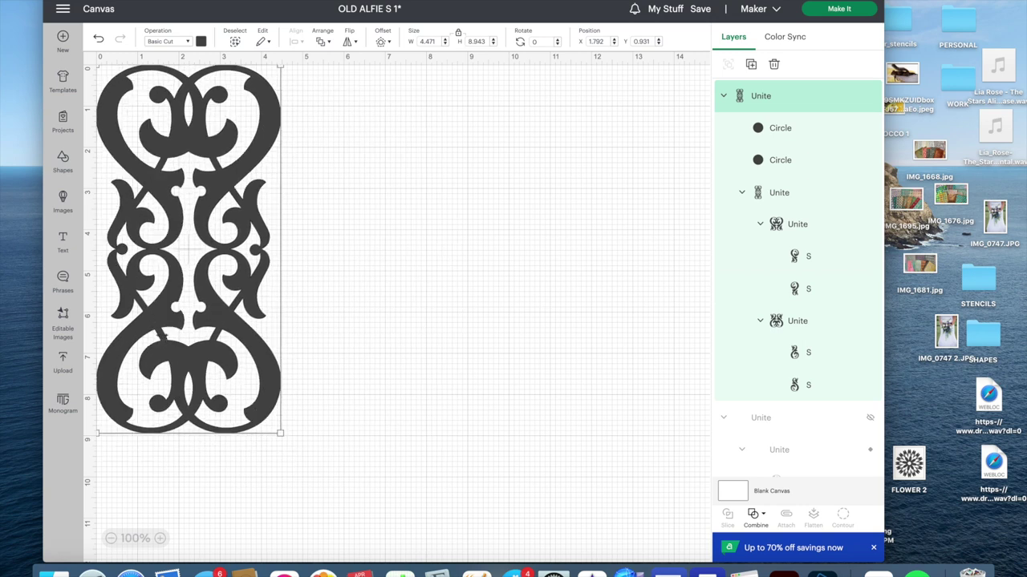
{"action": "left_click_drag", "start_coordinate": [280, 434], "coordinate": [212, 297]}
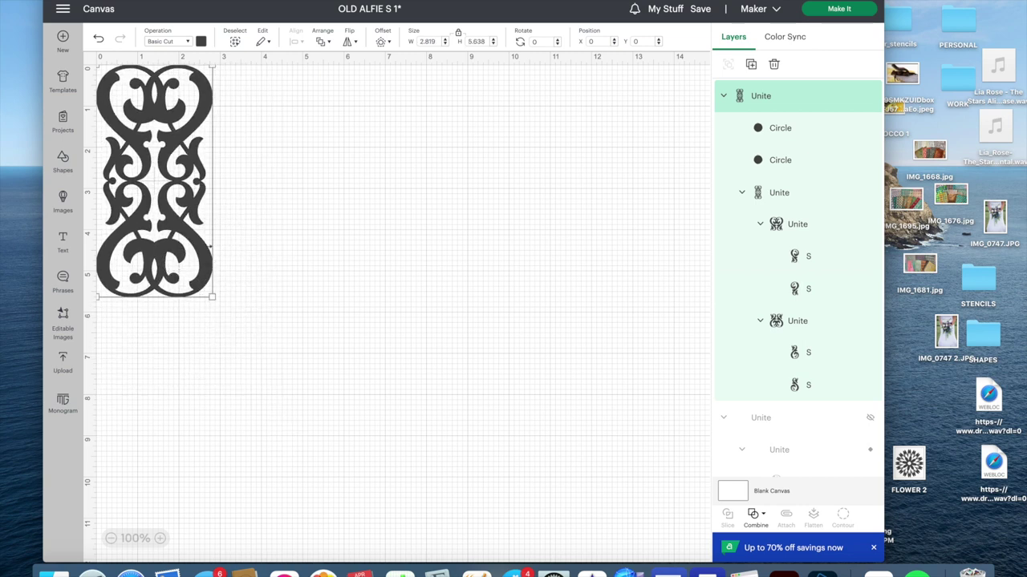
Duplicate the small motif, move the original away from the canvas edge, and place the copy beside it at about X 5.42, Y 1.92 in.
{"action": "key", "text": "super+d"}
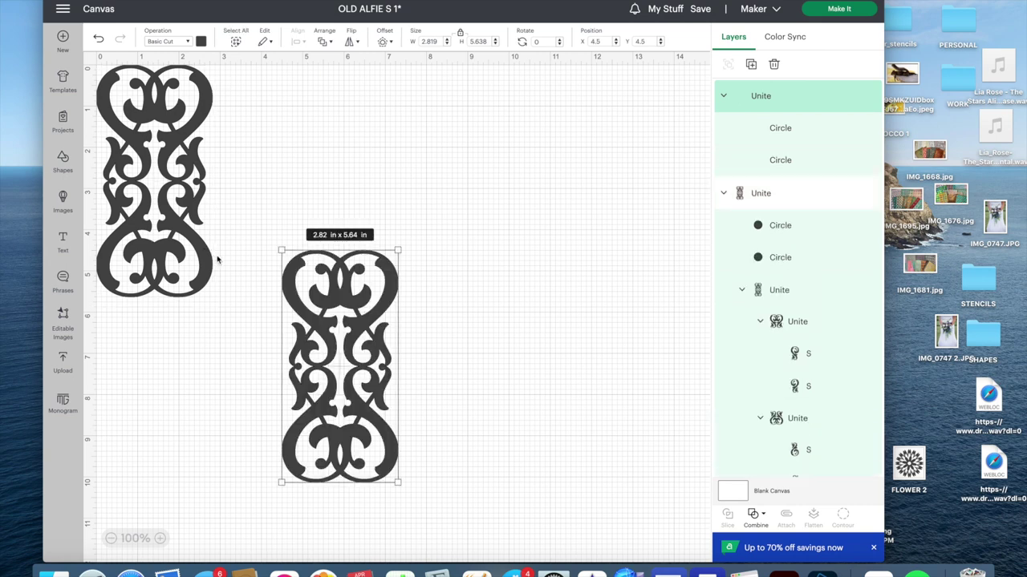
{"action": "left_click_drag", "start_coordinate": [183, 233], "coordinate": [234, 278]}
{"action": "left_click_drag", "start_coordinate": [337, 300], "coordinate": [376, 195]}
Rotate the duplicate motif by 90° and move it over the upright one to form a cross.
{"action": "left_click", "coordinate": [540, 40]}
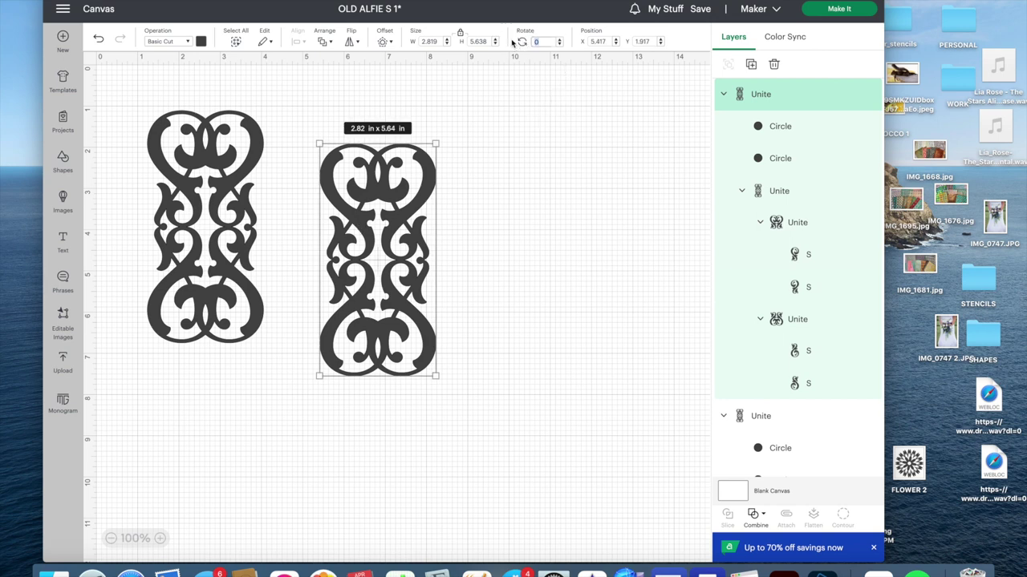
{"action": "type", "text": "90"}
{"action": "key", "text": "Return"}
{"action": "left_click", "coordinate": [459, 255]}
{"action": "left_click_drag", "start_coordinate": [458, 255], "coordinate": [277, 224]}
Center the two crossed motifs on each other both horizontally and vertically.
{"action": "left_click", "coordinate": [238, 41]}
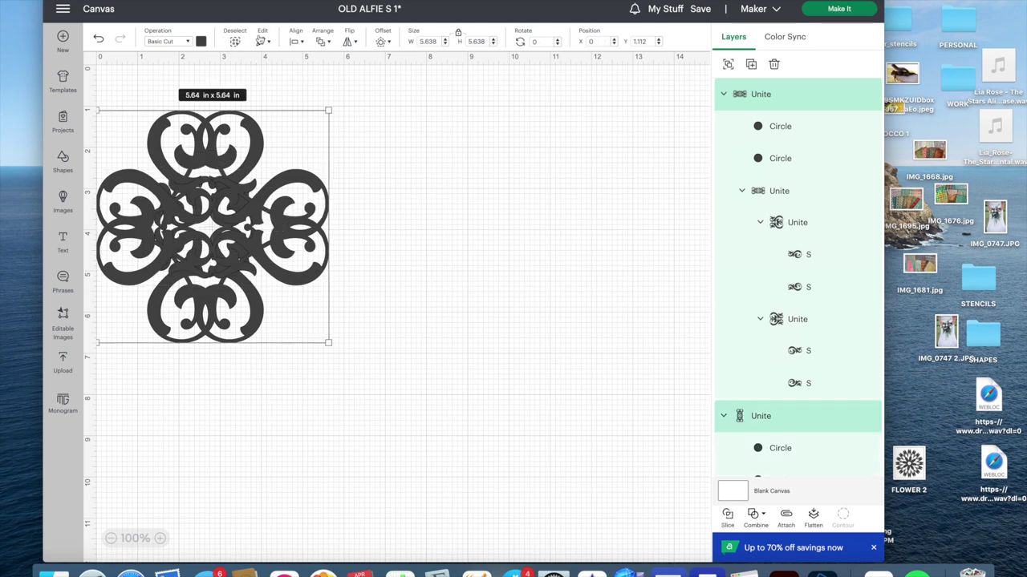
{"action": "left_click", "coordinate": [296, 42]}
{"action": "left_click", "coordinate": [339, 205]}
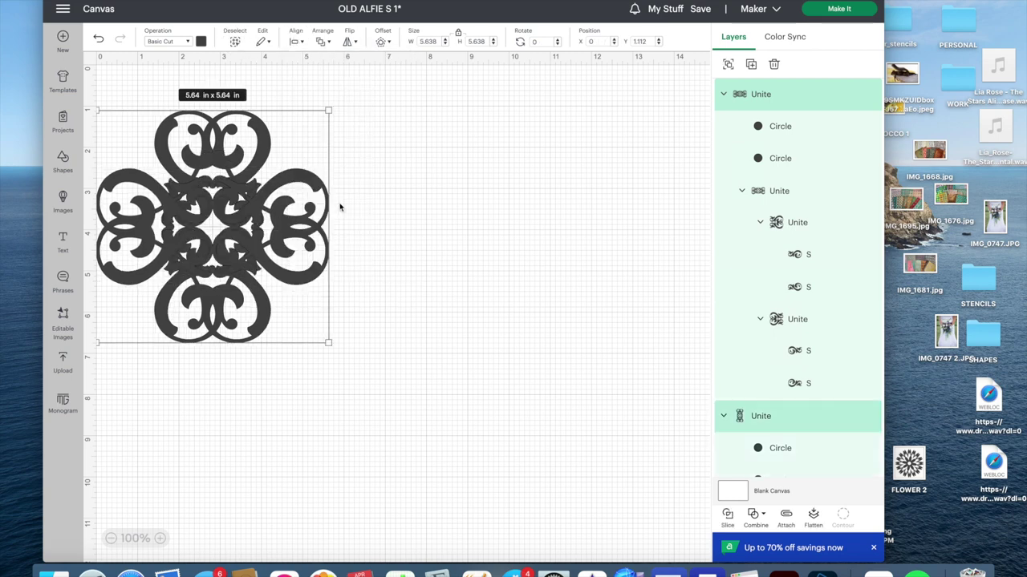
{"action": "left_click", "coordinate": [423, 249]}
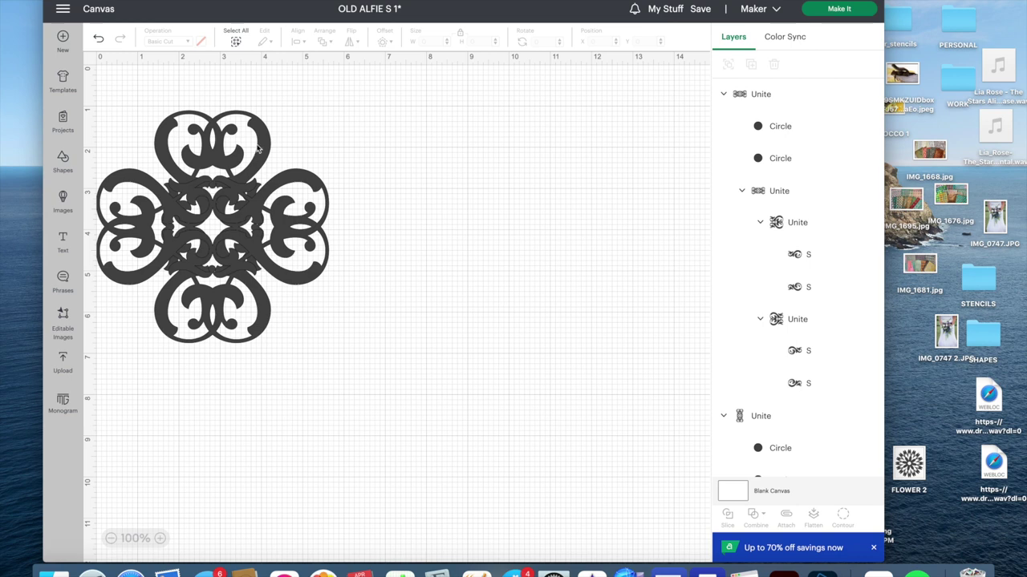
Unite the upright and rotated motifs into a single cross-shaped ornament.
{"action": "left_click", "coordinate": [236, 42]}
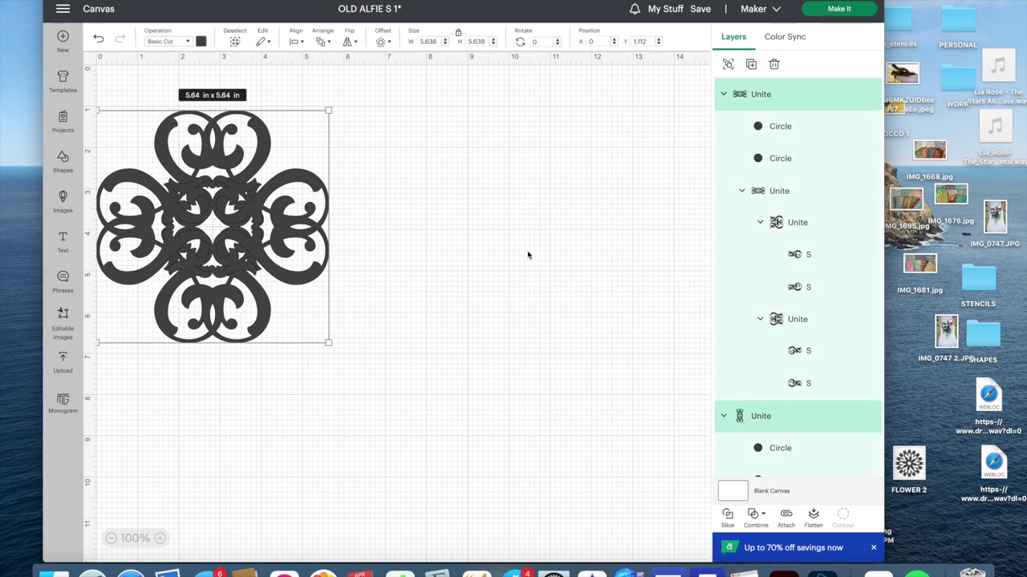
{"action": "left_click", "coordinate": [754, 516]}
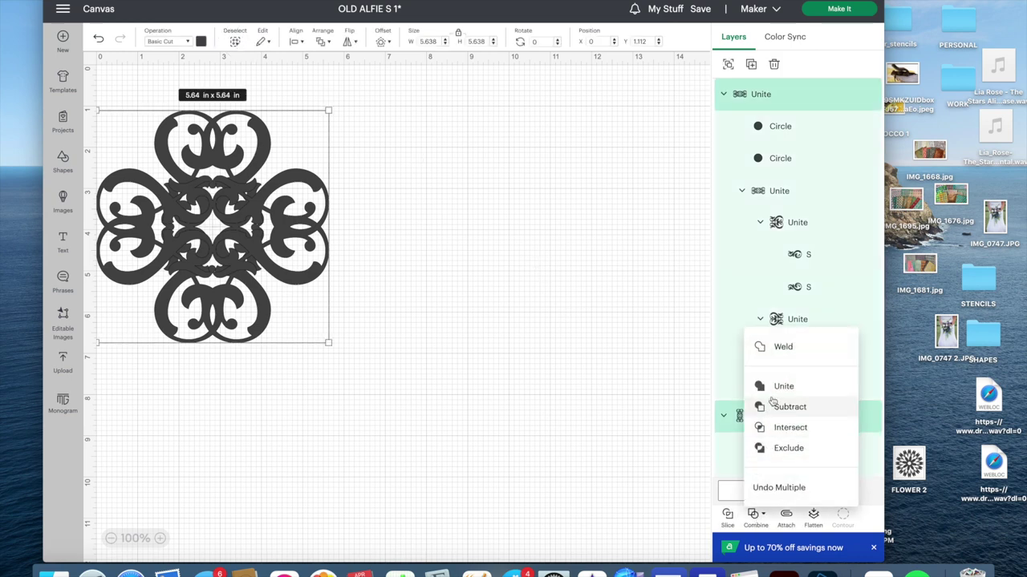
{"action": "left_click", "coordinate": [609, 343]}
{"action": "key", "text": "super+a"}
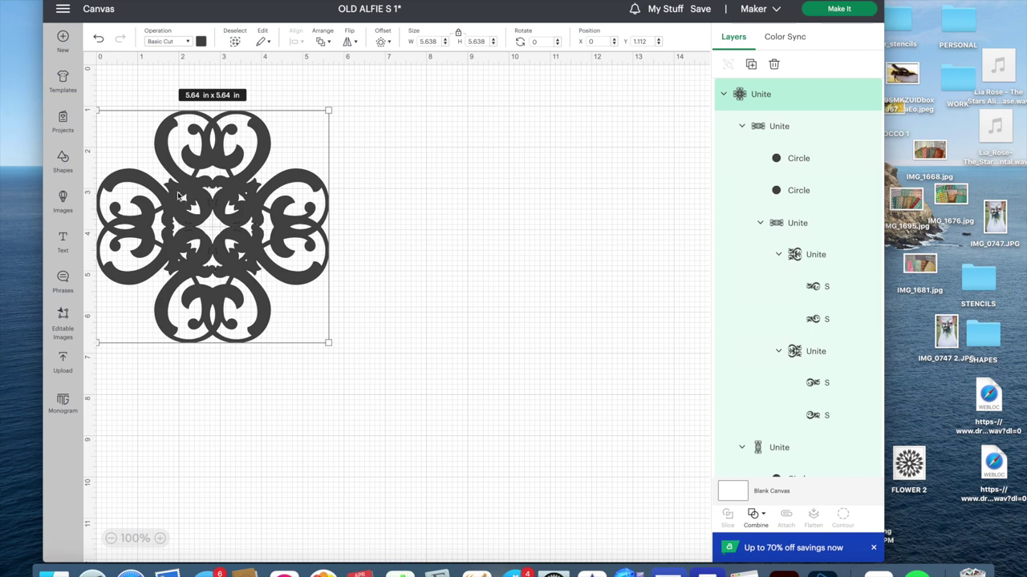
Add a diamond shape to the empty area beside the ornament and shrink it to about 0.48 × 0.83 in.
{"action": "left_click", "coordinate": [63, 164]}
{"action": "left_click", "coordinate": [259, 96]}
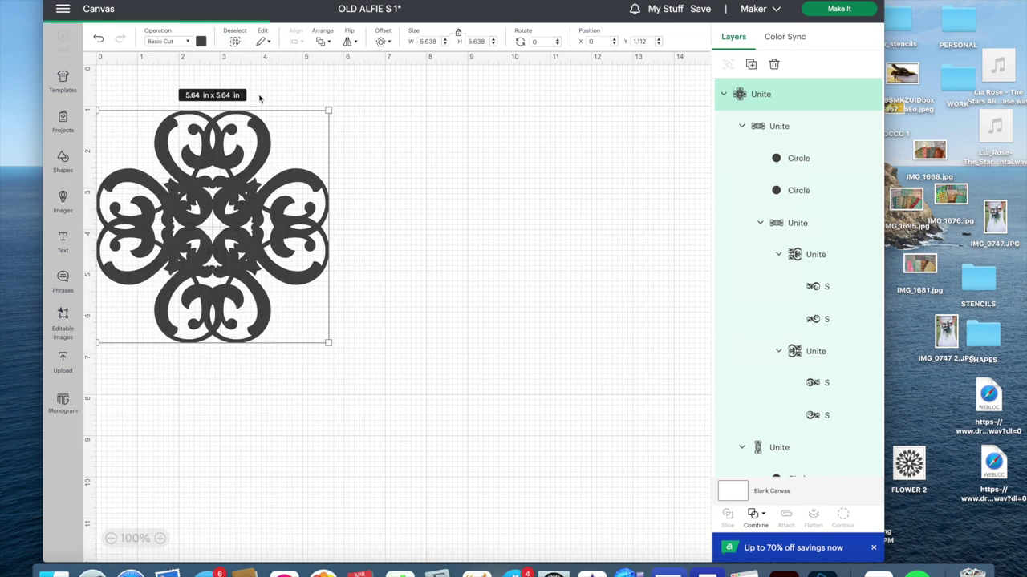
{"action": "left_click_drag", "start_coordinate": [405, 240], "coordinate": [428, 201]}
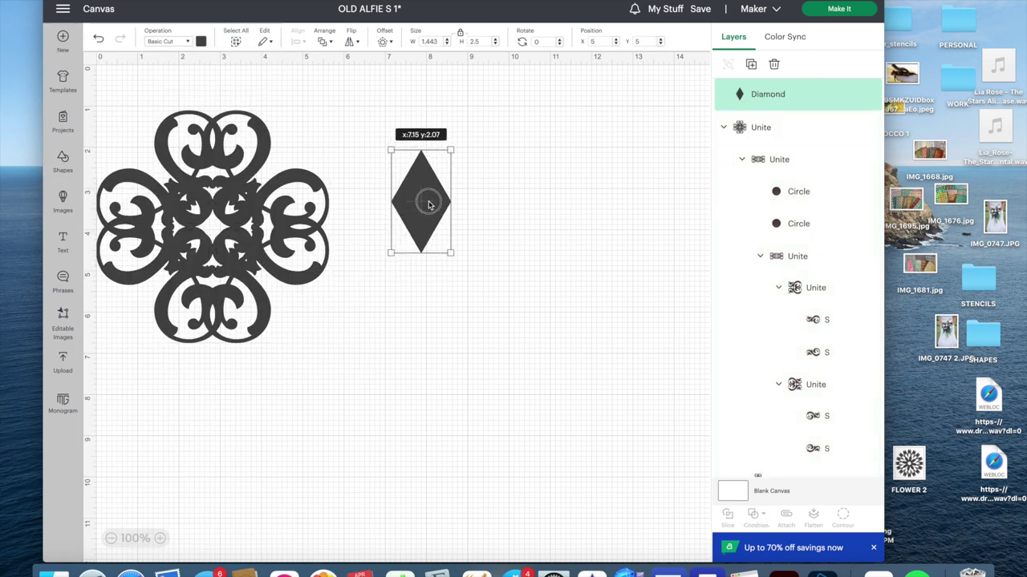
{"action": "left_click_drag", "start_coordinate": [450, 253], "coordinate": [412, 186]}
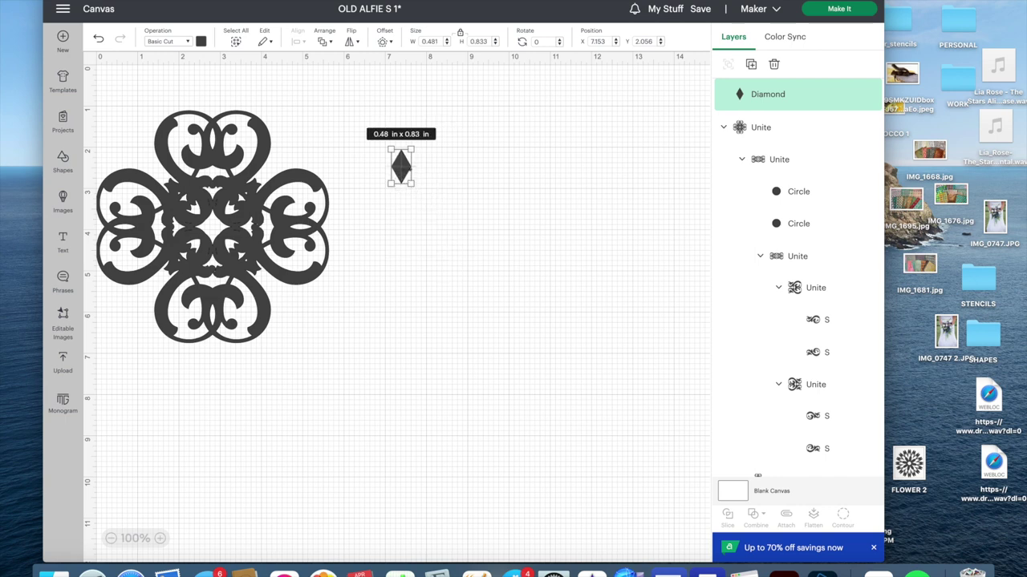
Rotate the diamond by 45 degrees.
{"action": "left_click", "coordinate": [548, 41]}
{"action": "type", "text": "45"}
{"action": "key", "text": "Return"}
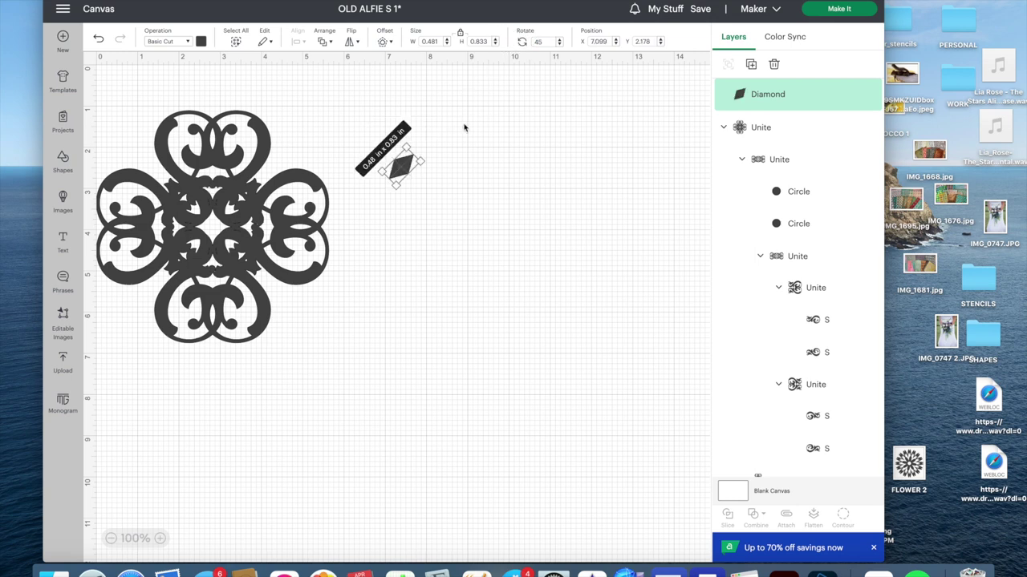
{"action": "left_click", "coordinate": [475, 159]}
Place the rotated diamond over the ornament's upper-right inner petal at a size of about 0.53 × 0.92 in.
{"action": "left_click_drag", "start_coordinate": [398, 168], "coordinate": [260, 199]}
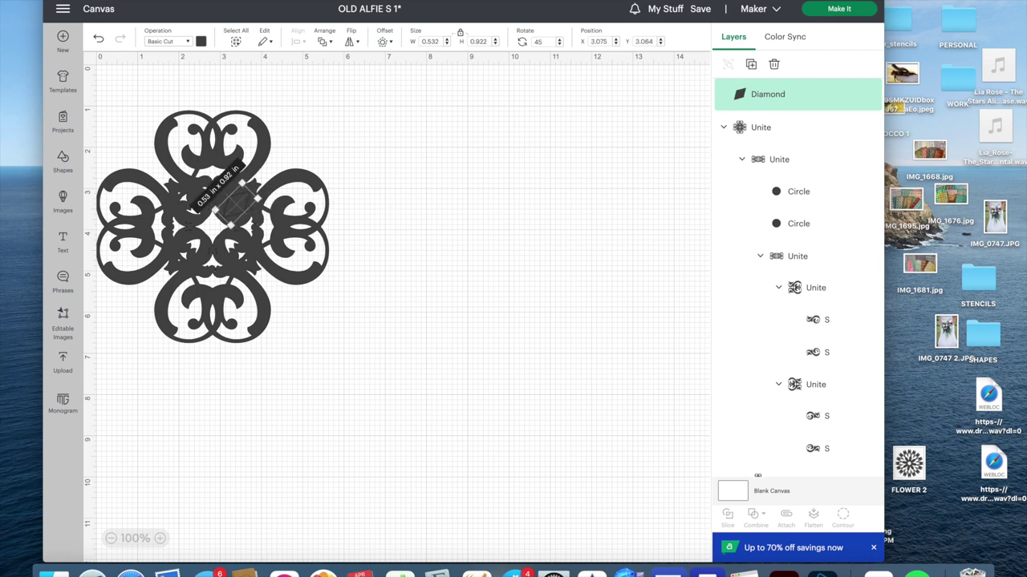
{"action": "left_click", "coordinate": [388, 205]}
{"action": "left_click", "coordinate": [237, 213]}
{"action": "left_click", "coordinate": [461, 213]}
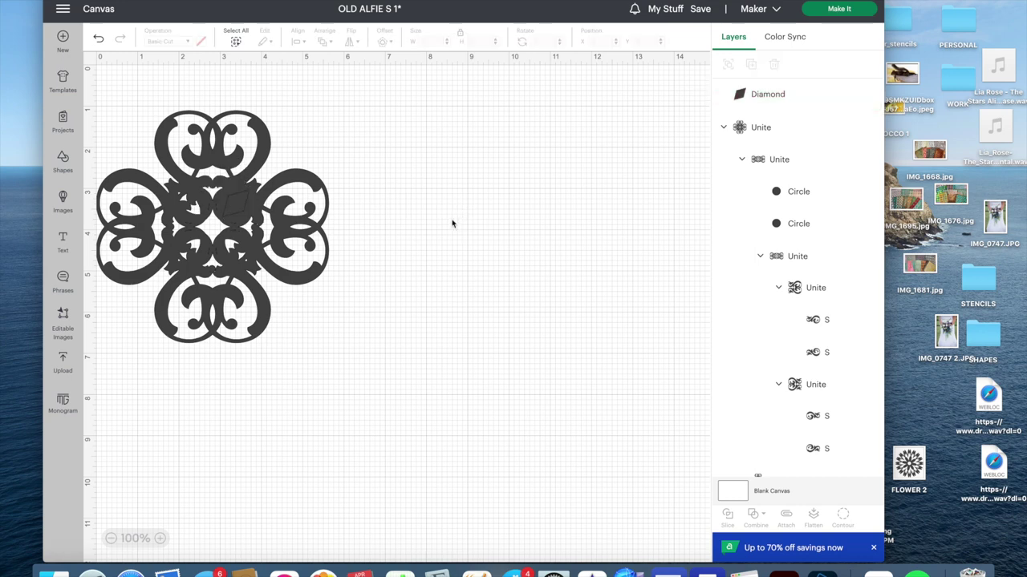
Duplicate the diamond, flip the copy horizontally and place it over the upper-left inner petal.
{"action": "left_click", "coordinate": [241, 207]}
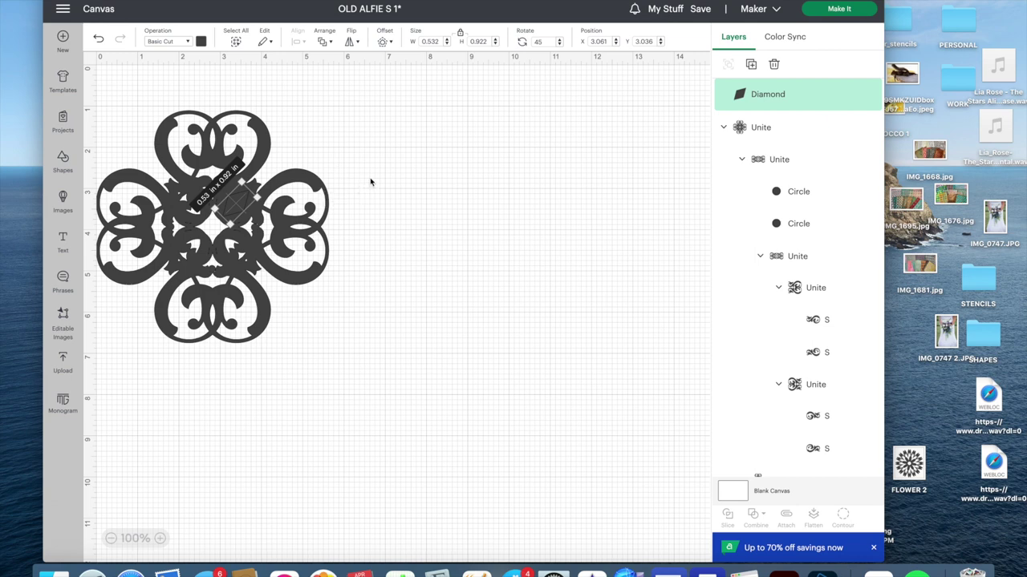
{"action": "key", "text": "super+d"}
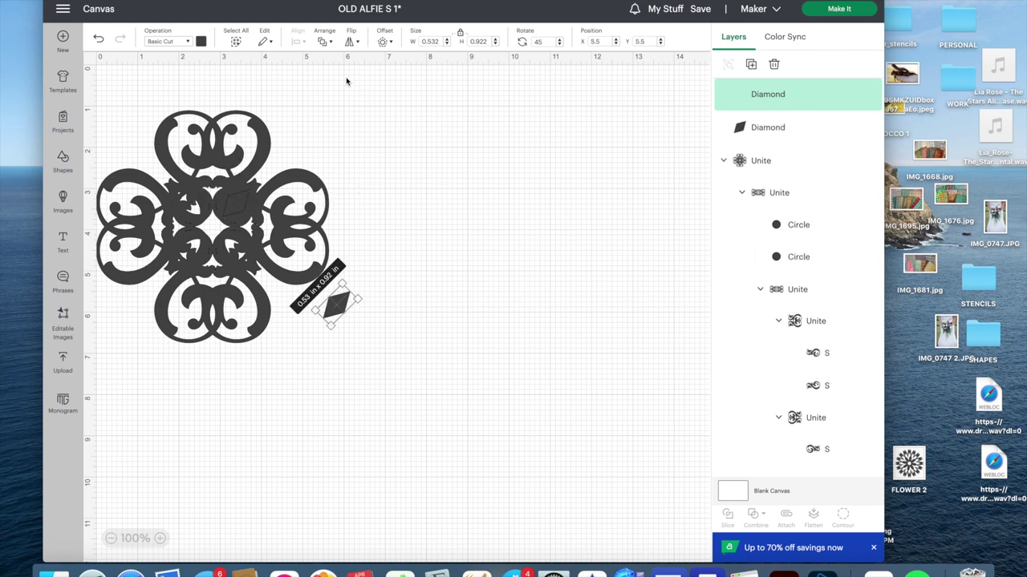
{"action": "left_click", "coordinate": [353, 42]}
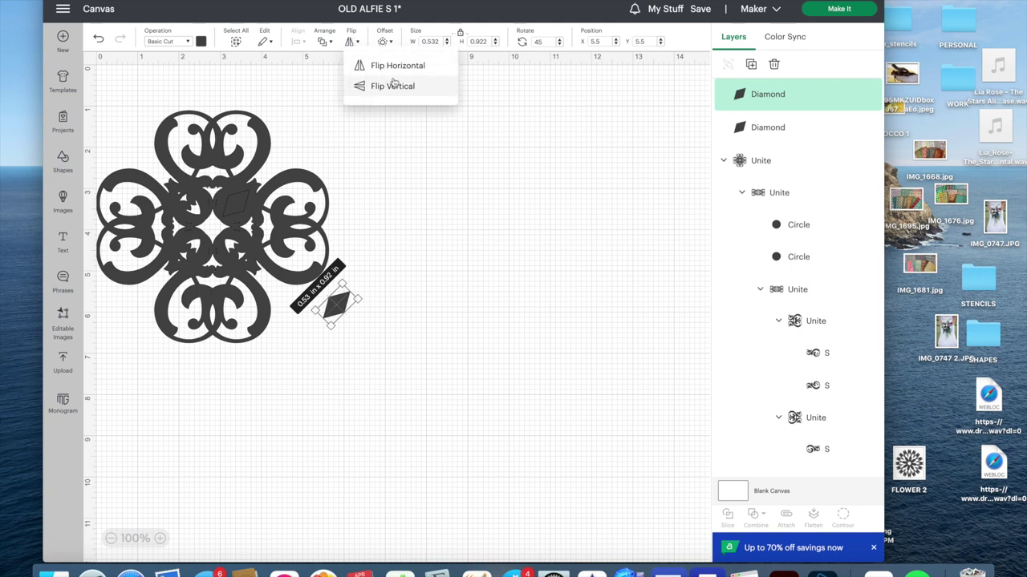
{"action": "left_click", "coordinate": [391, 66]}
{"action": "left_click", "coordinate": [428, 287]}
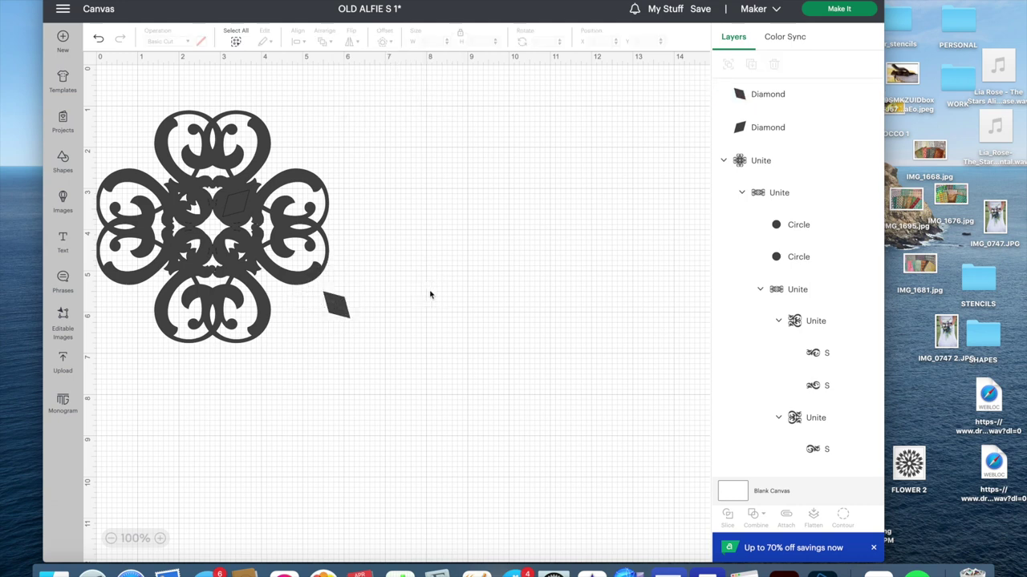
{"action": "left_click_drag", "start_coordinate": [340, 301], "coordinate": [193, 208]}
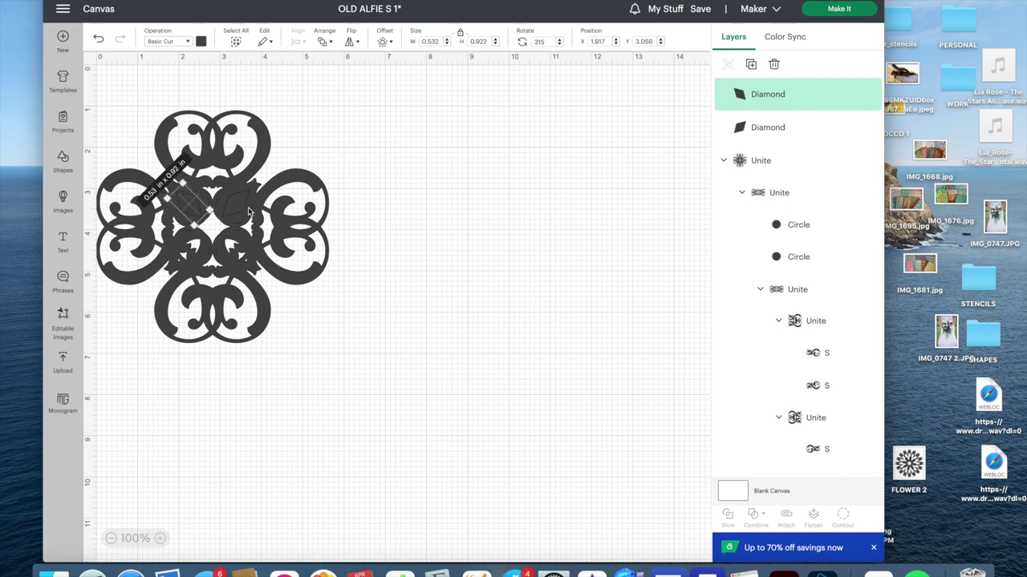
Align the bottoms of the two upper diamonds and nudge the pair slightly upward.
{"action": "left_click", "coordinate": [236, 207], "text": "shift"}
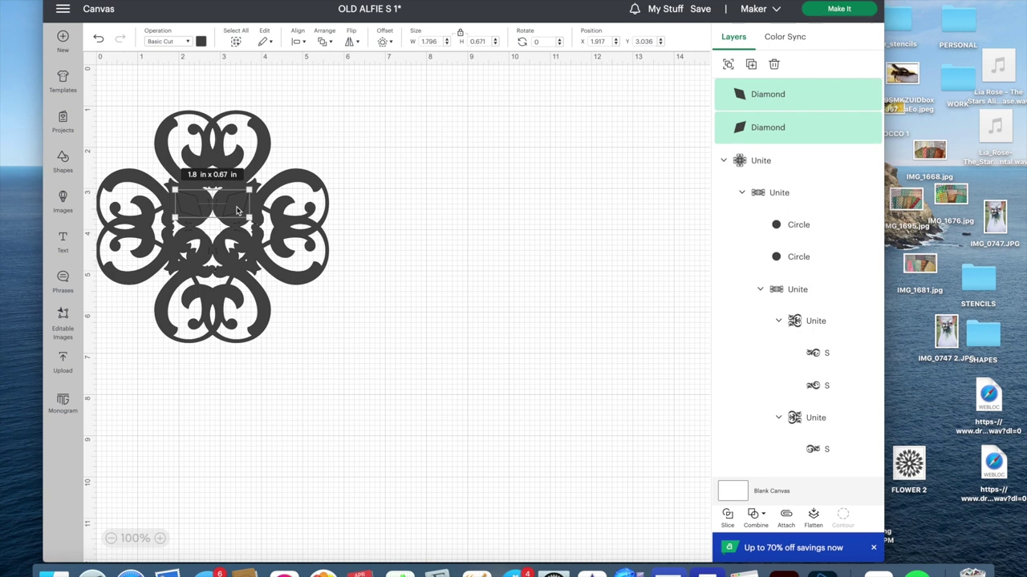
{"action": "left_click", "coordinate": [298, 41]}
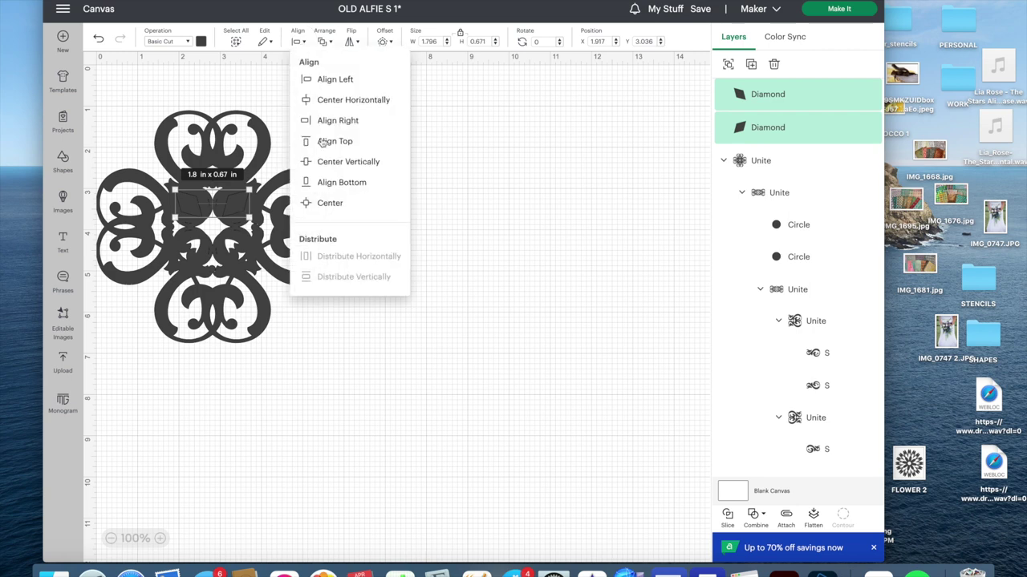
{"action": "left_click", "coordinate": [337, 183]}
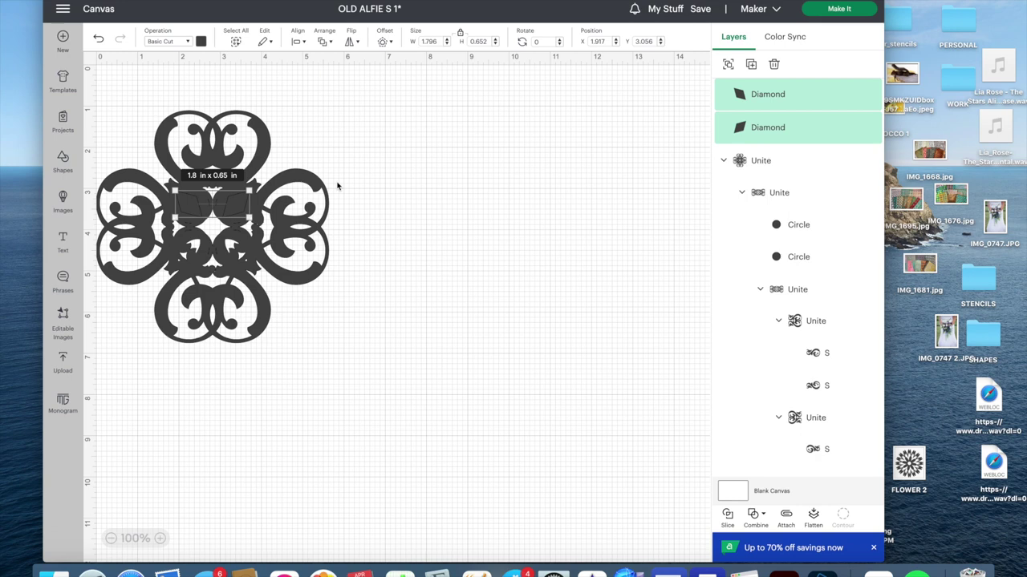
{"action": "key", "text": "Up"}
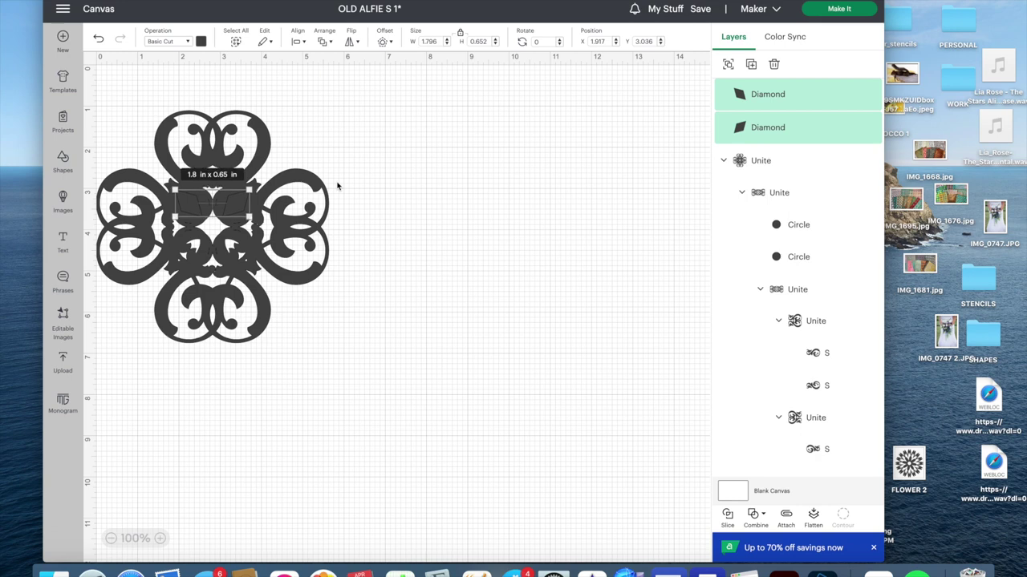
{"action": "left_click", "coordinate": [416, 174]}
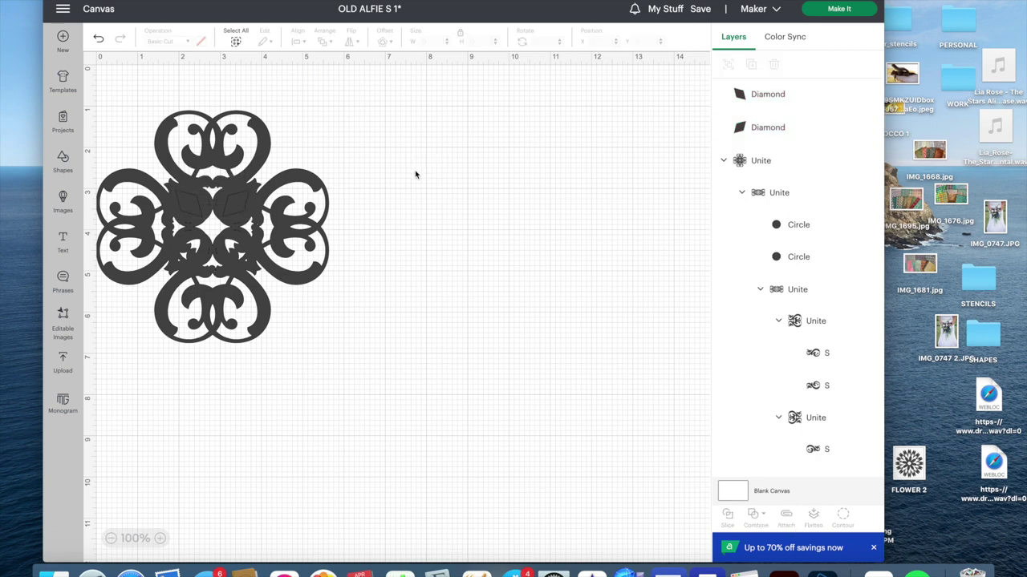
Attach the two upper diamonds to each other as one group.
{"action": "left_click", "coordinate": [191, 209]}
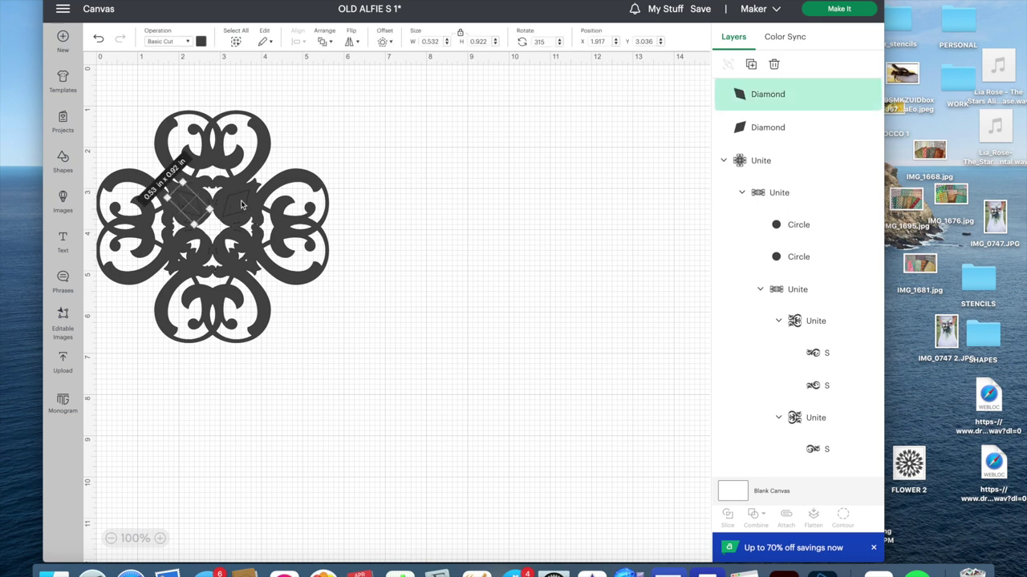
{"action": "left_click", "coordinate": [238, 206], "text": "shift"}
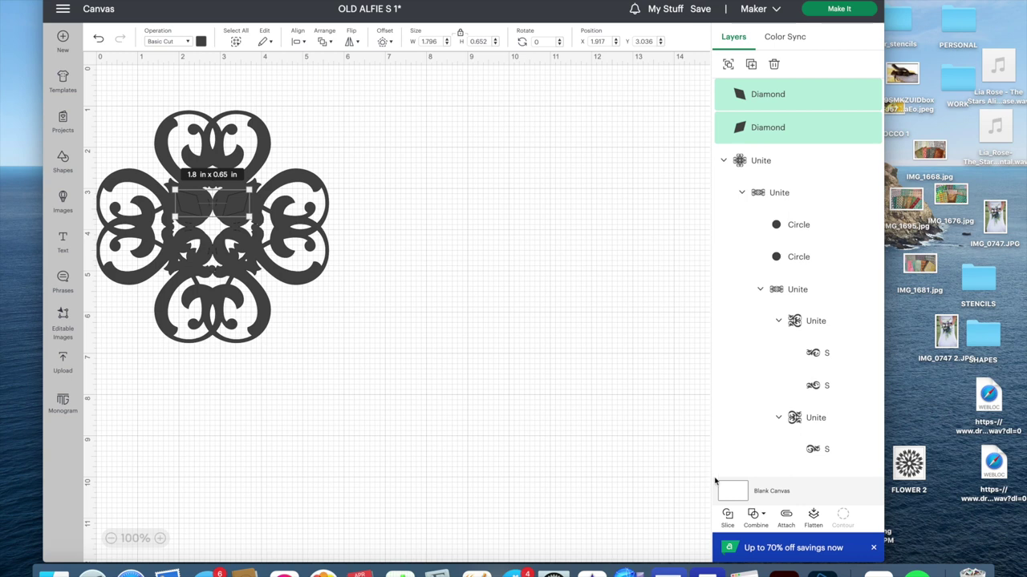
{"action": "left_click", "coordinate": [786, 518]}
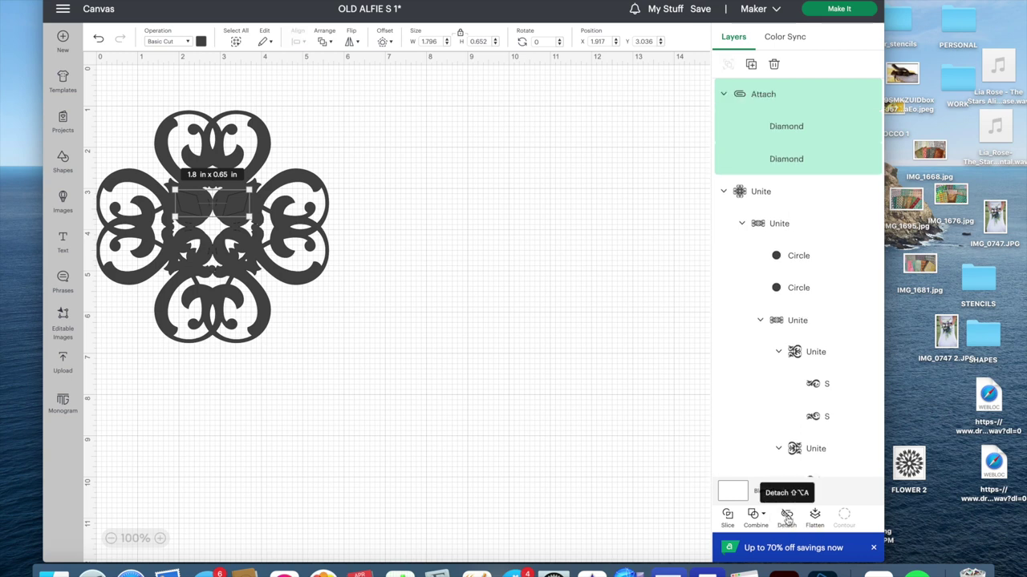
Duplicate the attached diamond pair, flip the copy vertically and place it over the two lower inner petals.
{"action": "key", "text": "super+d"}
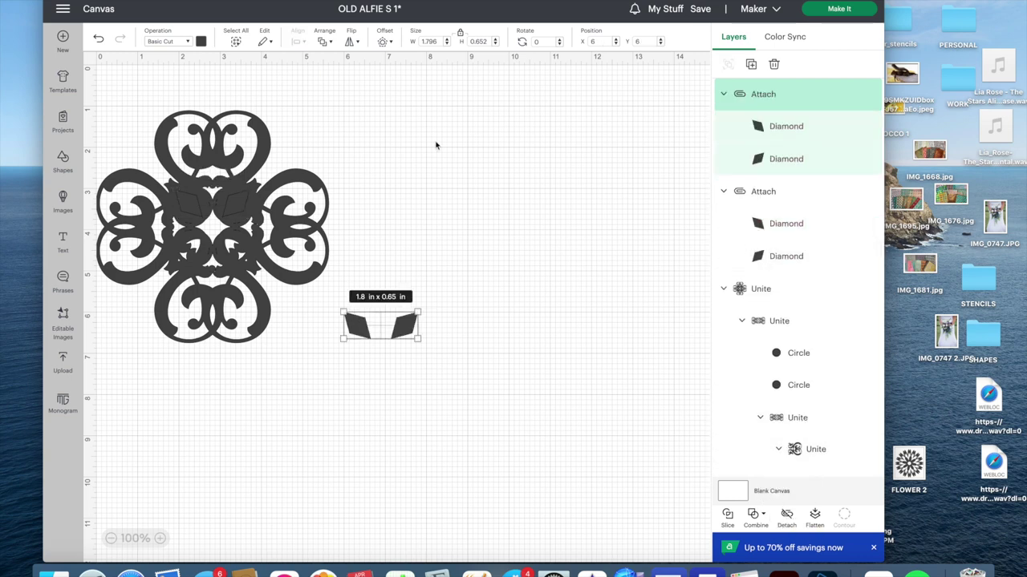
{"action": "left_click", "coordinate": [351, 40]}
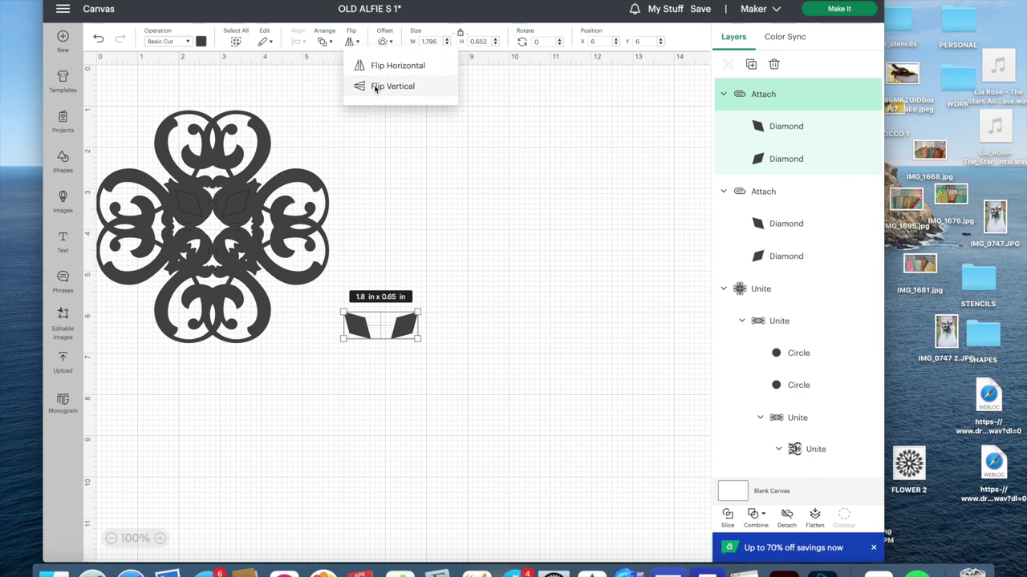
{"action": "left_click", "coordinate": [376, 87]}
{"action": "left_click", "coordinate": [486, 327]}
{"action": "left_click_drag", "start_coordinate": [406, 326], "coordinate": [243, 250]}
Center the upper and lower diamond pairs horizontally on each other.
{"action": "left_click", "coordinate": [212, 206]}
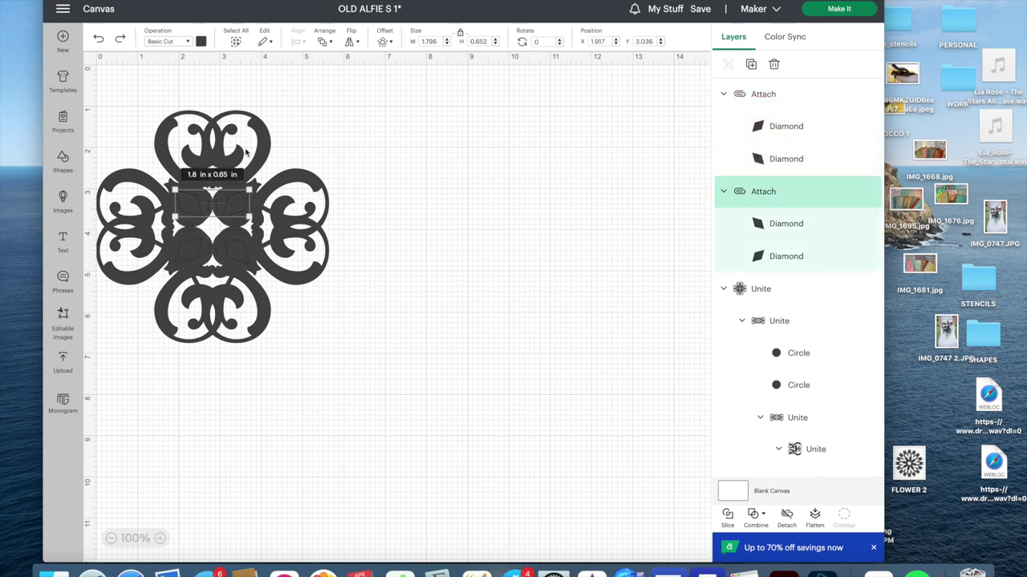
{"action": "left_click", "coordinate": [241, 251], "text": "shift"}
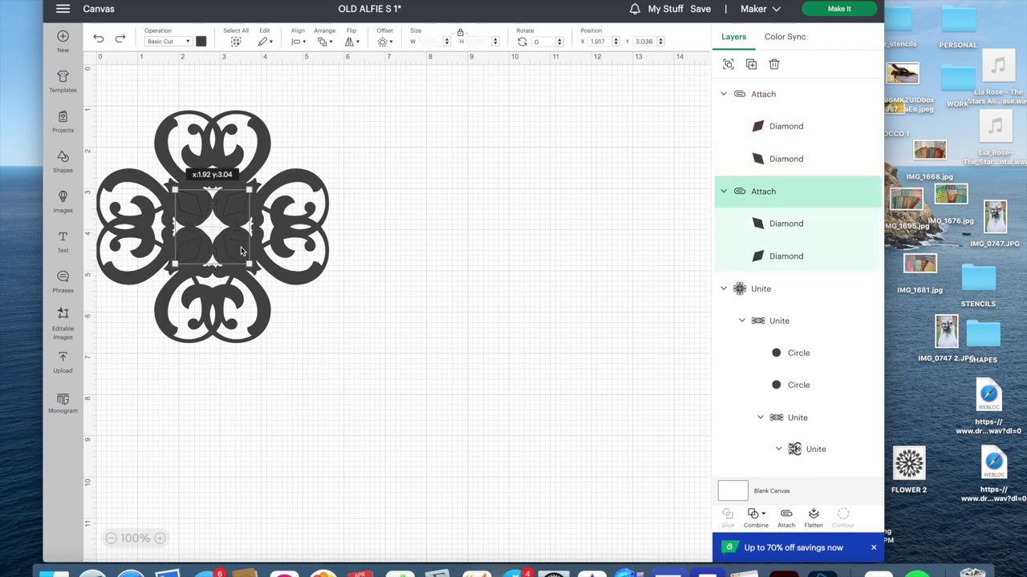
{"action": "left_click", "coordinate": [298, 40]}
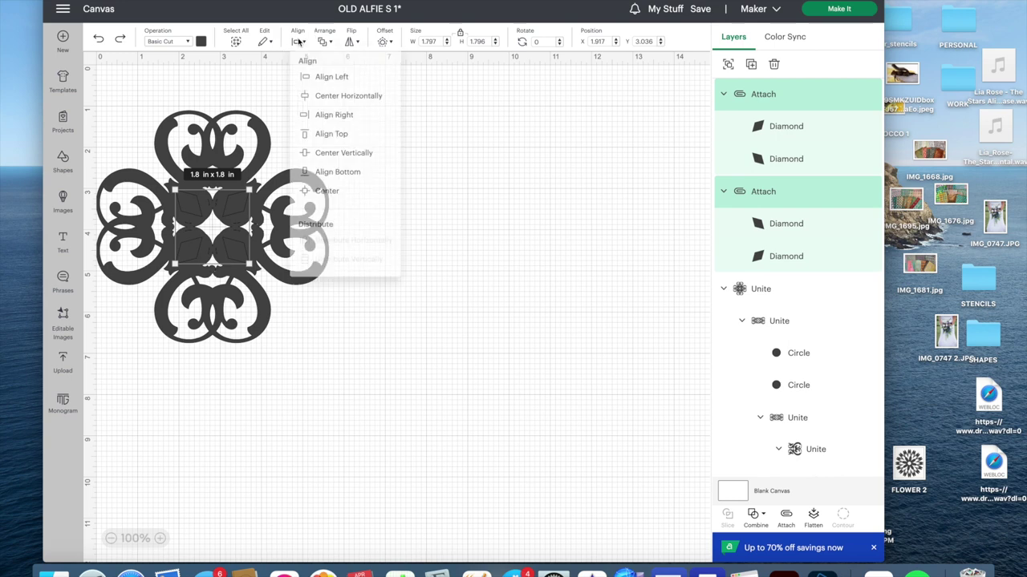
{"action": "left_click", "coordinate": [348, 99]}
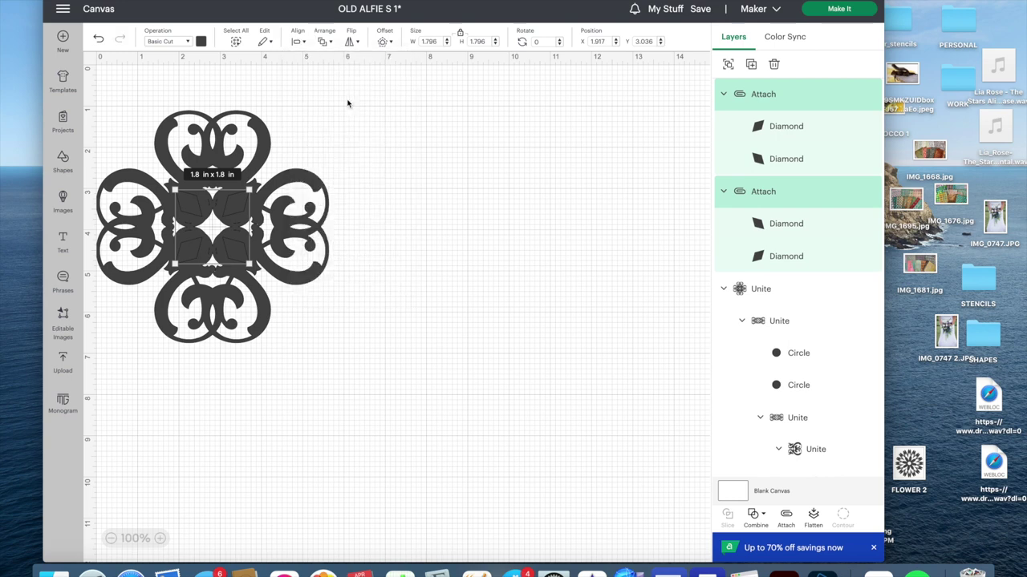
{"action": "left_click", "coordinate": [297, 156]}
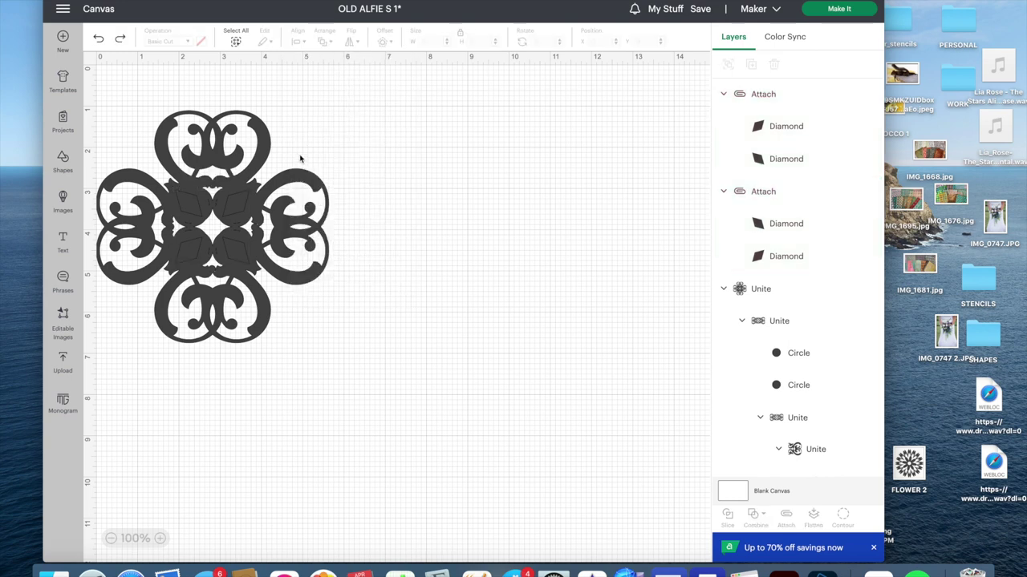
Subtract all four diamonds from the ornament to cut diamond-shaped openings in its inner petals.
{"action": "left_click", "coordinate": [235, 42]}
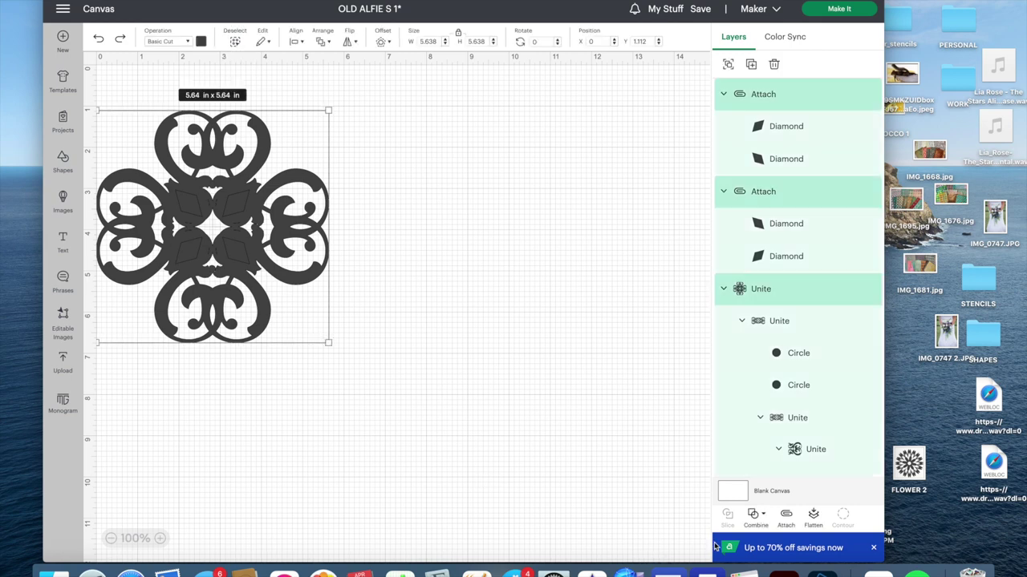
{"action": "left_click", "coordinate": [753, 517]}
{"action": "left_click", "coordinate": [790, 408]}
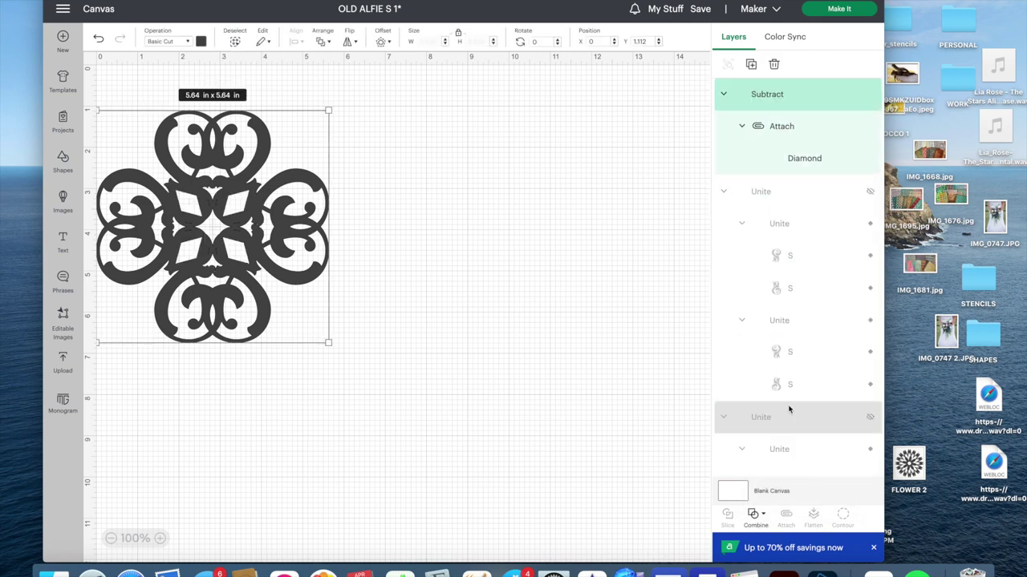
{"action": "left_click", "coordinate": [570, 401]}
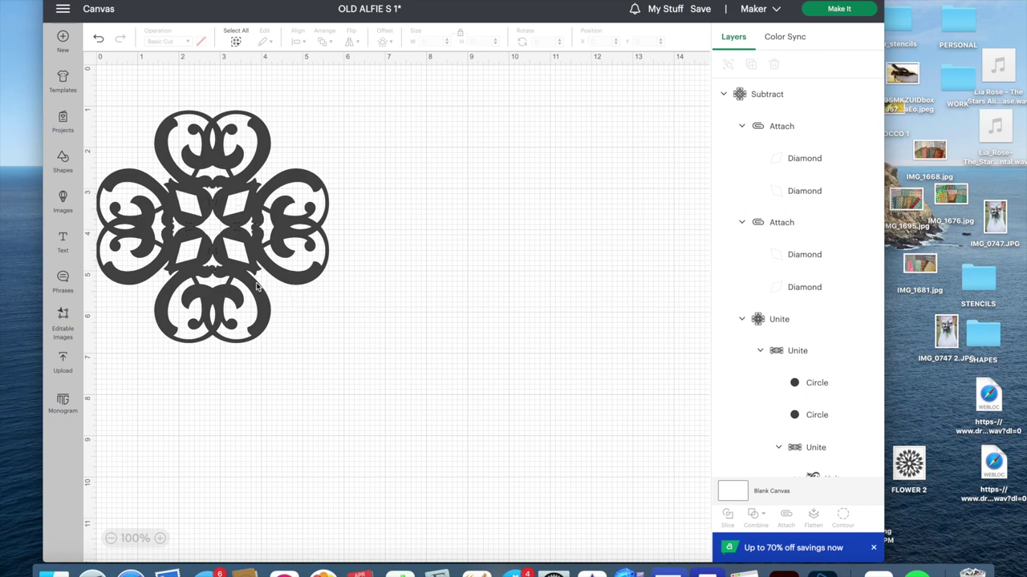
Enlarge the cut ornament in stages to about 13.69 in square.
{"action": "left_click", "coordinate": [272, 314]}
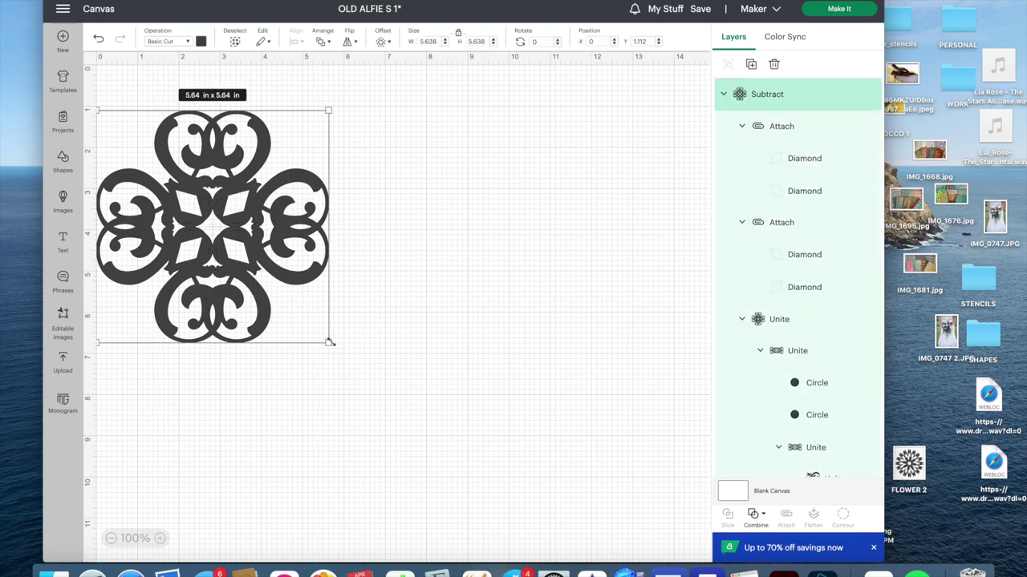
{"action": "left_click_drag", "start_coordinate": [329, 342], "coordinate": [461, 480]}
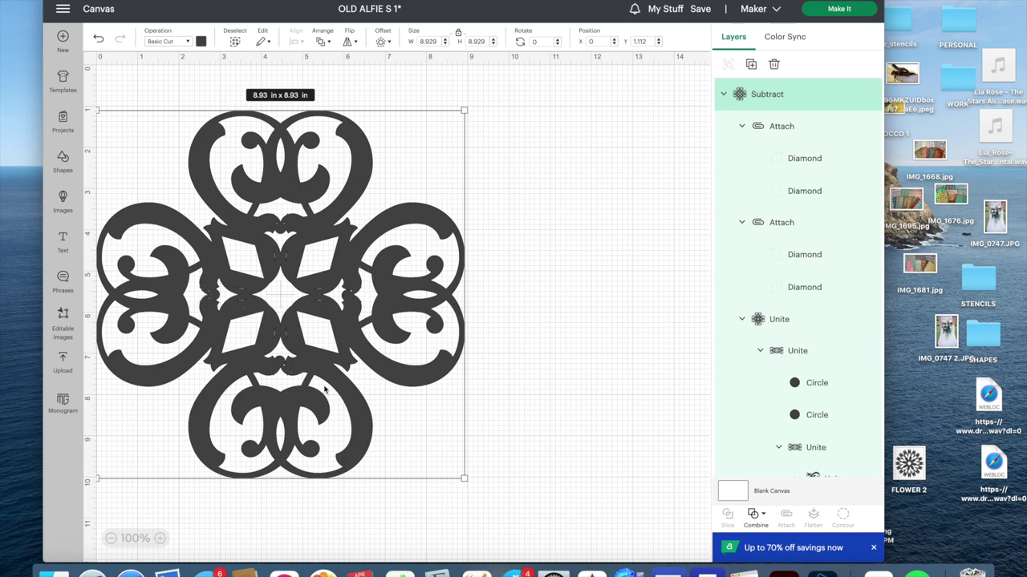
{"action": "left_click_drag", "start_coordinate": [465, 478], "coordinate": [562, 576]}
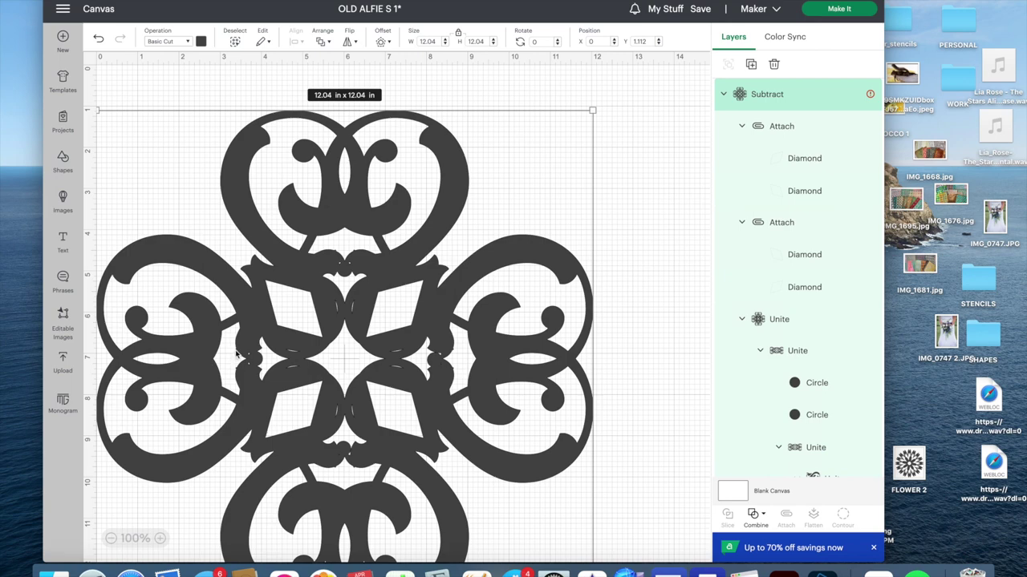
{"action": "left_click_drag", "start_coordinate": [590, 111], "coordinate": [662, 69]}
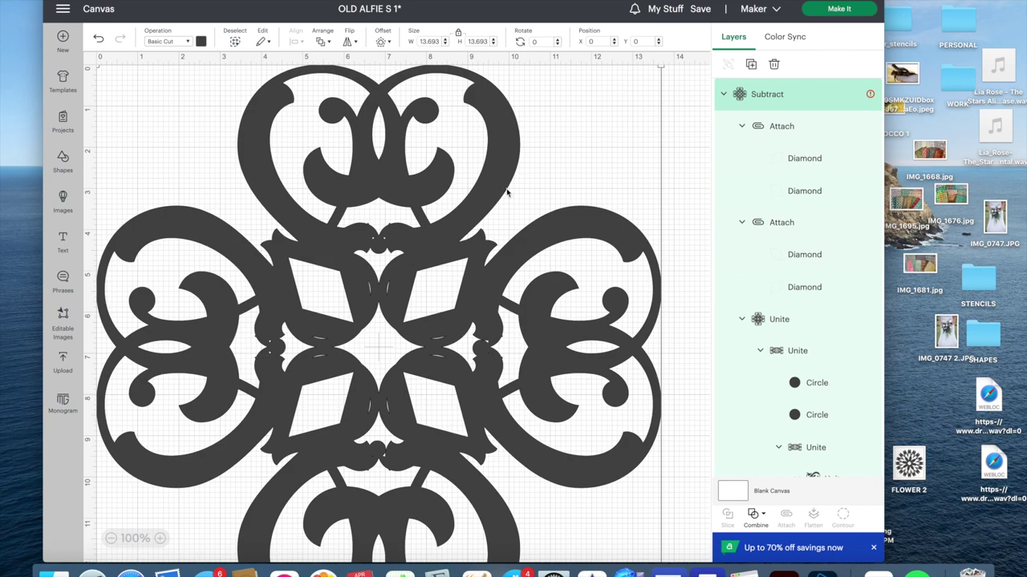
Shrink the ornament to about 4.98 in square and move it near the canvas's upper-left corner.
{"action": "left_click_drag", "start_coordinate": [629, 115], "coordinate": [629, 116]}
{"action": "left_click_drag", "start_coordinate": [659, 69], "coordinate": [259, 199]}
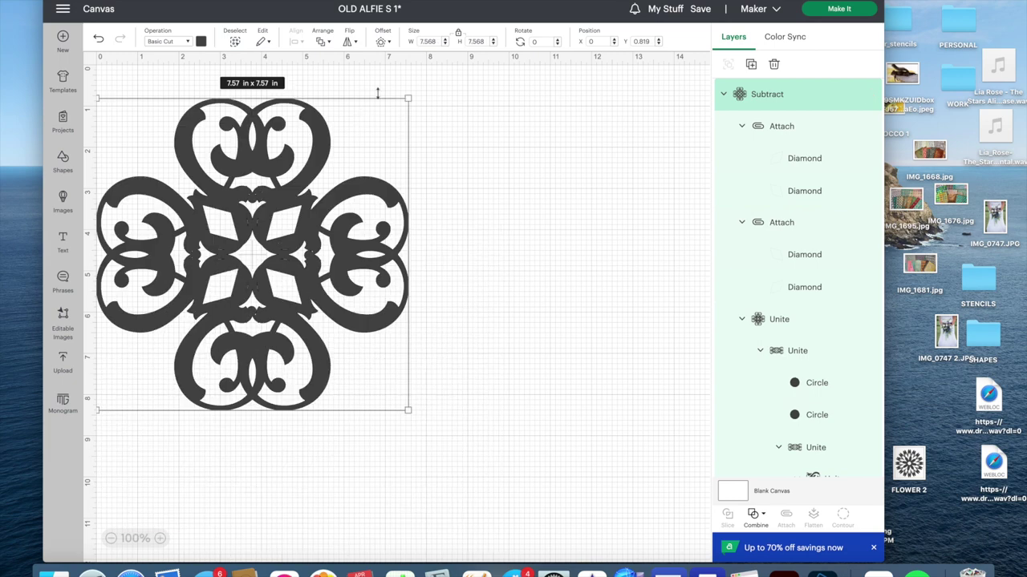
{"action": "left_click_drag", "start_coordinate": [409, 96], "coordinate": [301, 205]}
{"action": "left_click_drag", "start_coordinate": [241, 247], "coordinate": [248, 143]}
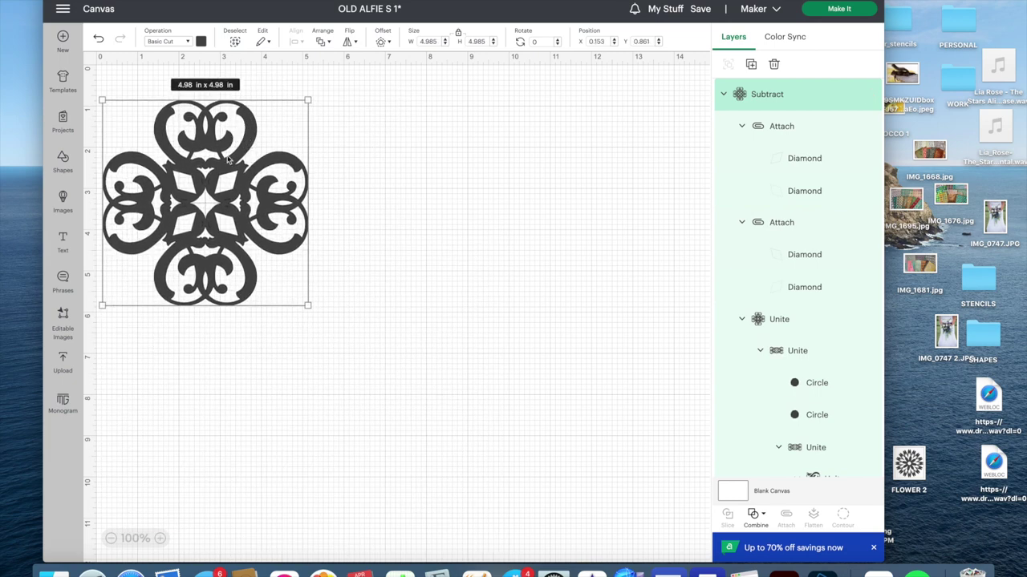
Undo the recent moves and size changes of the cut ornament.
{"action": "left_click", "coordinate": [99, 37]}
{"action": "left_click", "coordinate": [99, 39]}
{"action": "left_click", "coordinate": [99, 41]}
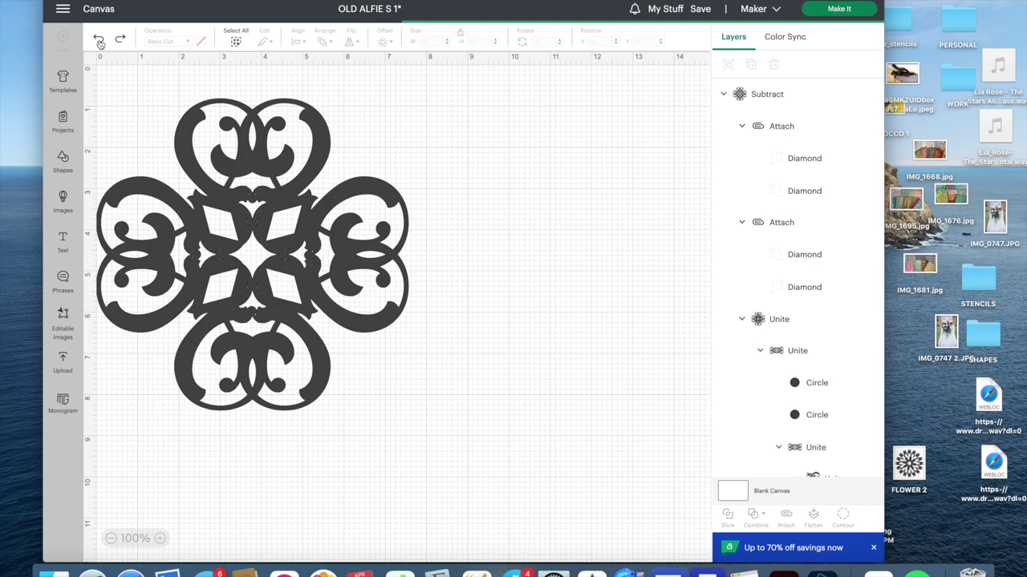
{"action": "left_click", "coordinate": [98, 40]}
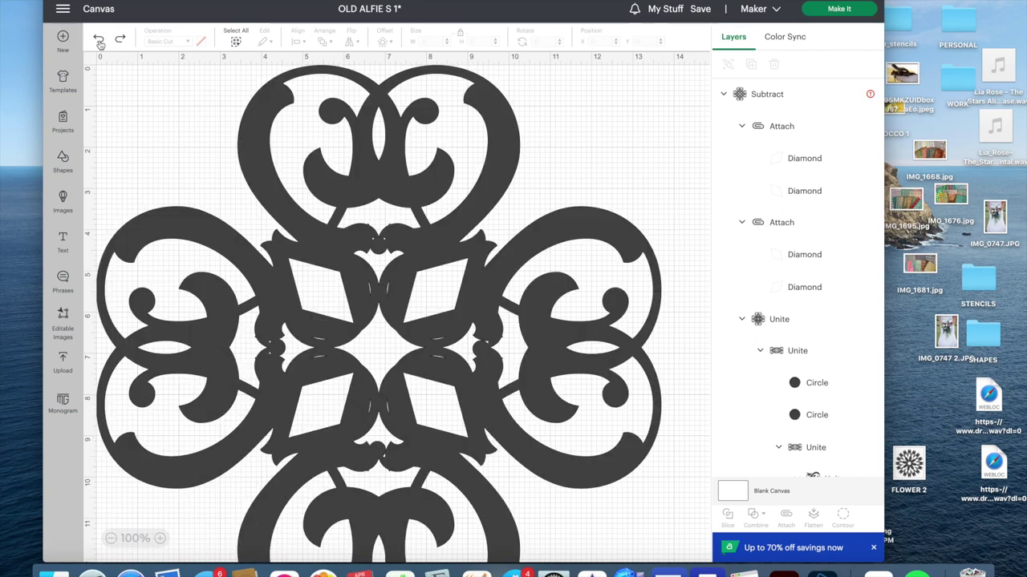
{"action": "left_click", "coordinate": [98, 41]}
{"action": "left_click", "coordinate": [99, 41]}
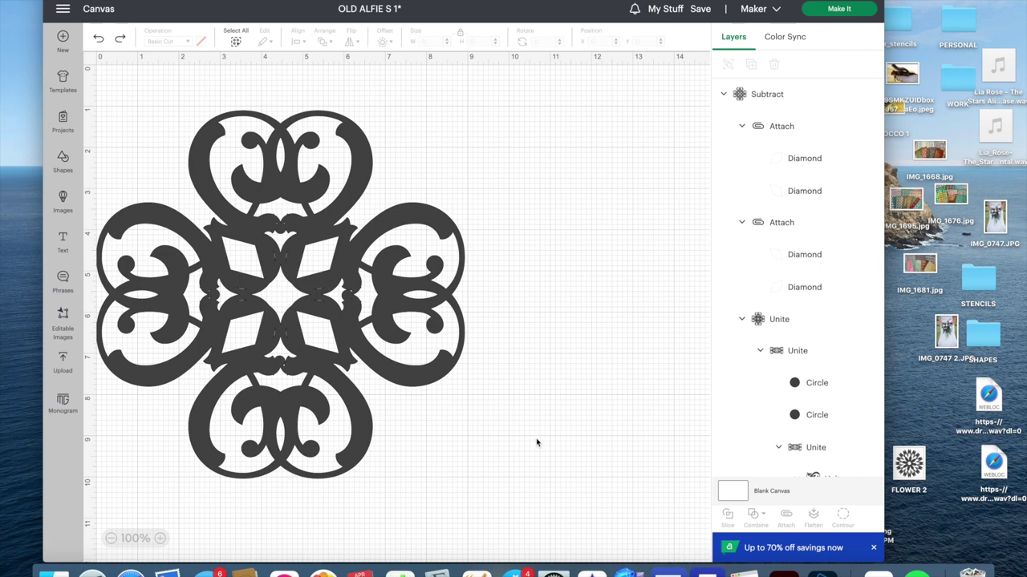
Undo the Subtract on the ornament so that the diamonds are separate layers again.
{"action": "key", "text": "super+a"}
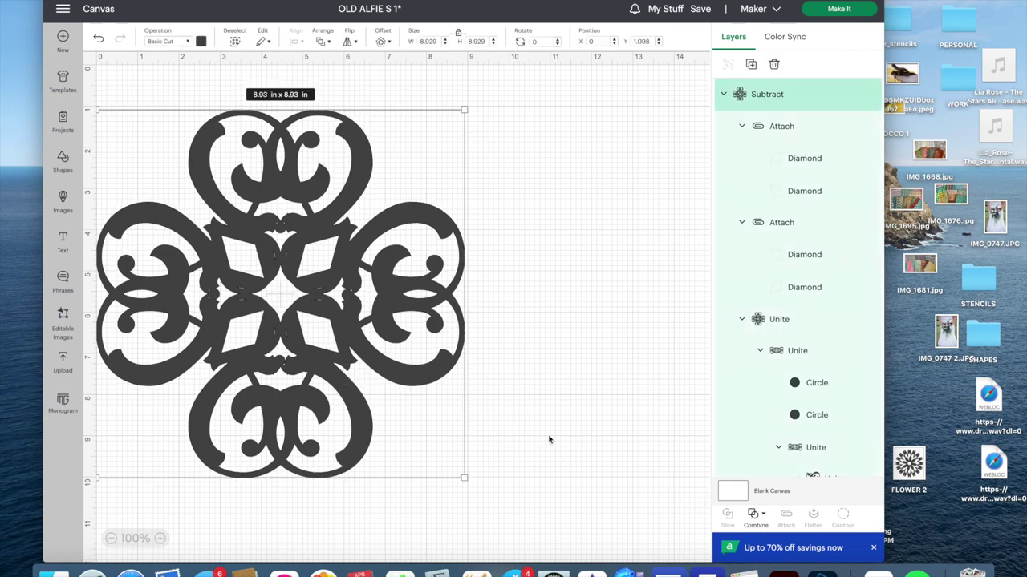
{"action": "left_click", "coordinate": [757, 518]}
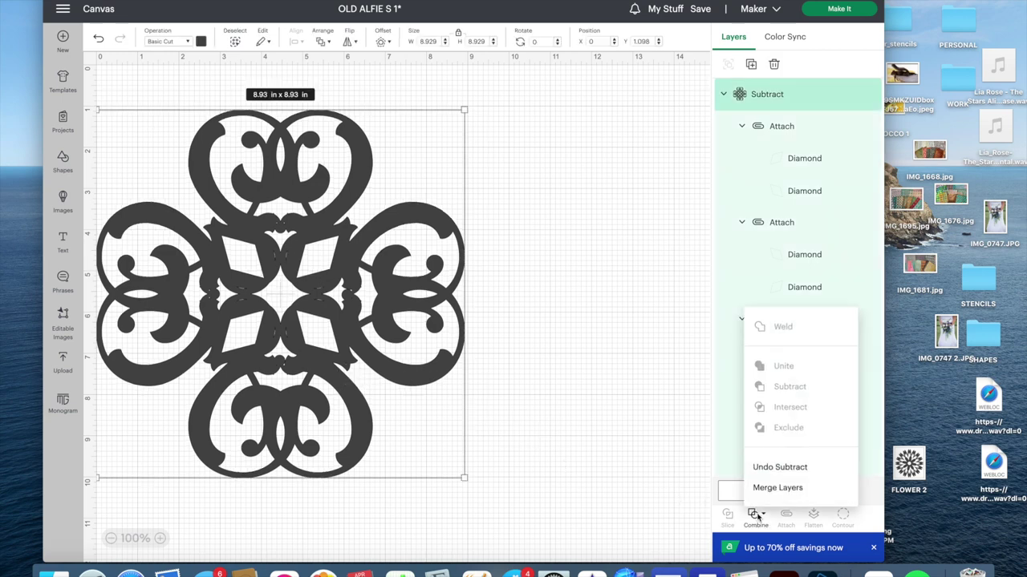
{"action": "left_click", "coordinate": [757, 467]}
{"action": "left_click", "coordinate": [612, 478]}
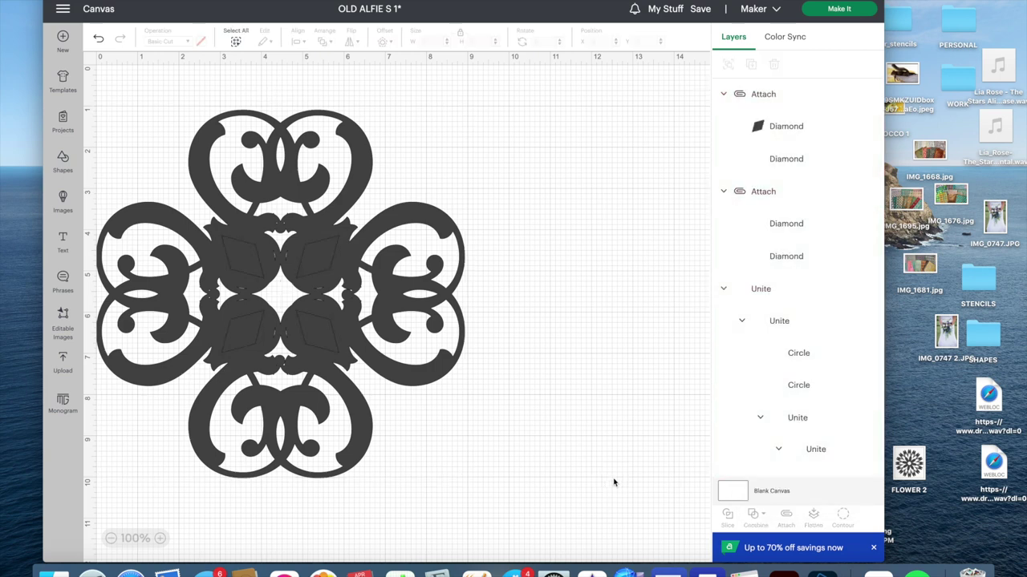
Duplicate the united ornament without the diamonds and move the copy clear of the original, to its right.
{"action": "left_click", "coordinate": [450, 353]}
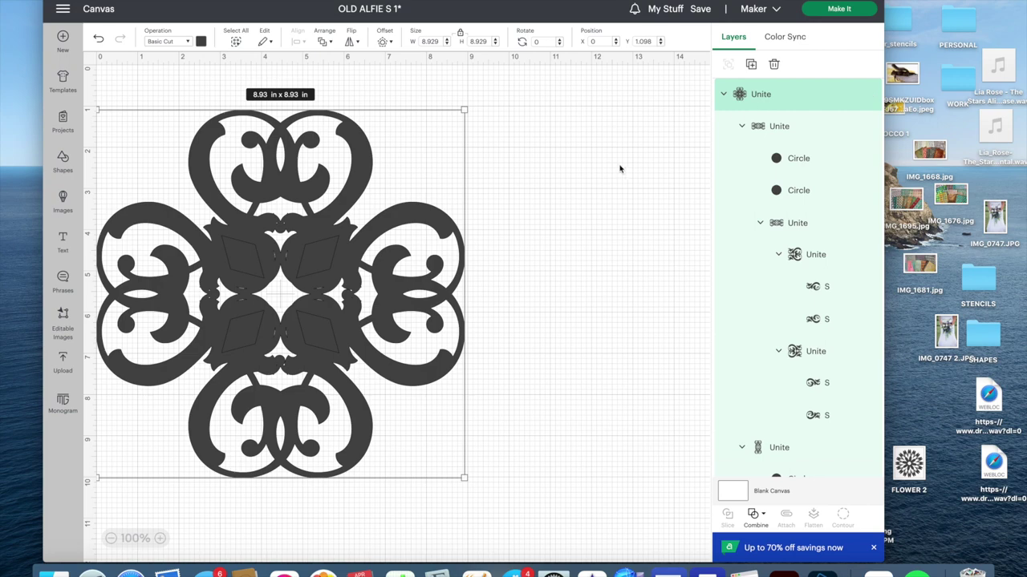
{"action": "key", "text": "super+d"}
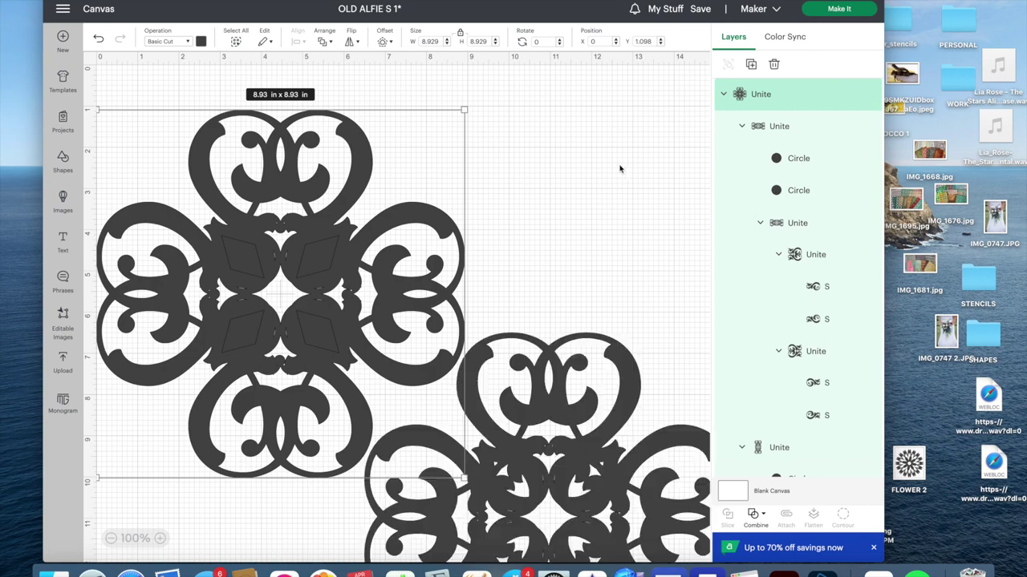
{"action": "left_click_drag", "start_coordinate": [561, 440], "coordinate": [696, 199]}
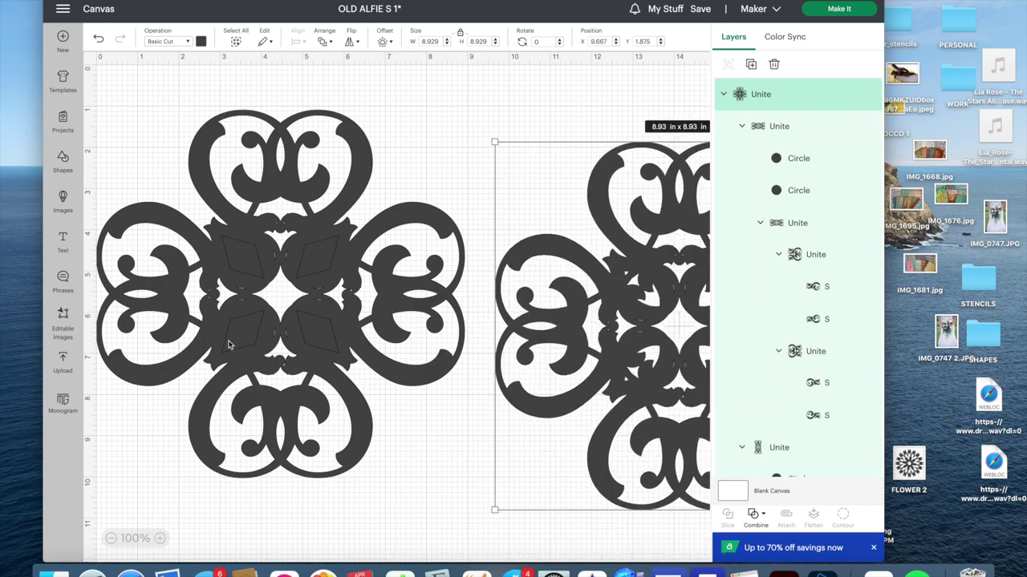
{"action": "left_click", "coordinate": [320, 209]}
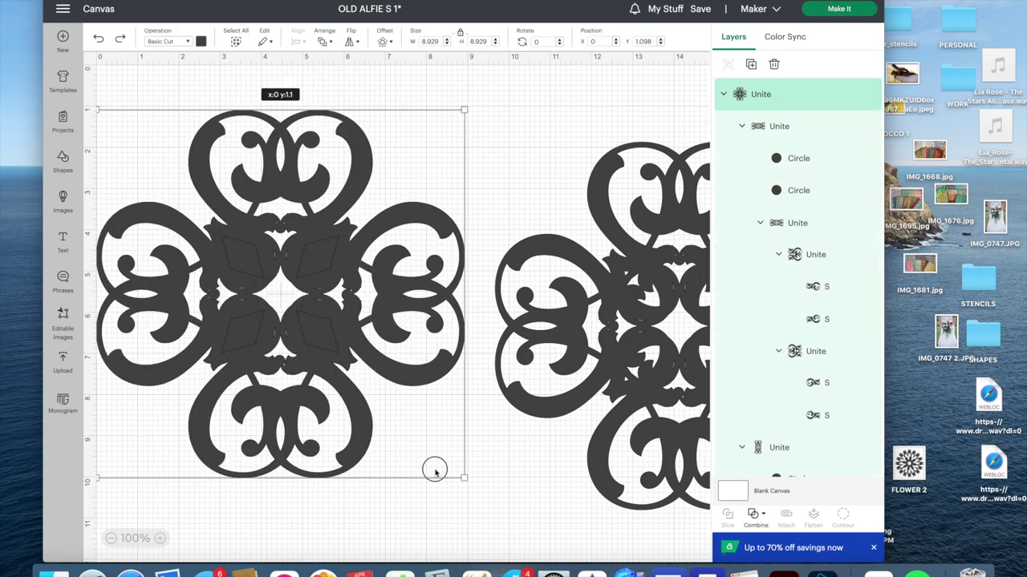
{"action": "left_click", "coordinate": [498, 493]}
{"action": "left_click_drag", "start_coordinate": [499, 492], "coordinate": [549, 465]}
Subtract both attached diamond pairs from the original ornament again.
{"action": "left_click_drag", "start_coordinate": [446, 99], "coordinate": [152, 433]}
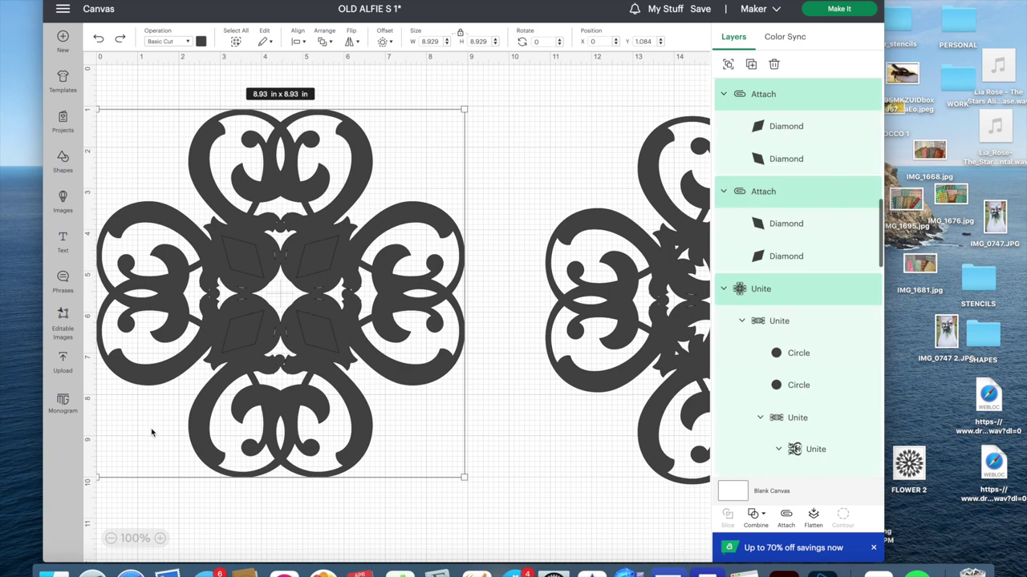
{"action": "left_click", "coordinate": [755, 518]}
{"action": "left_click", "coordinate": [782, 387]}
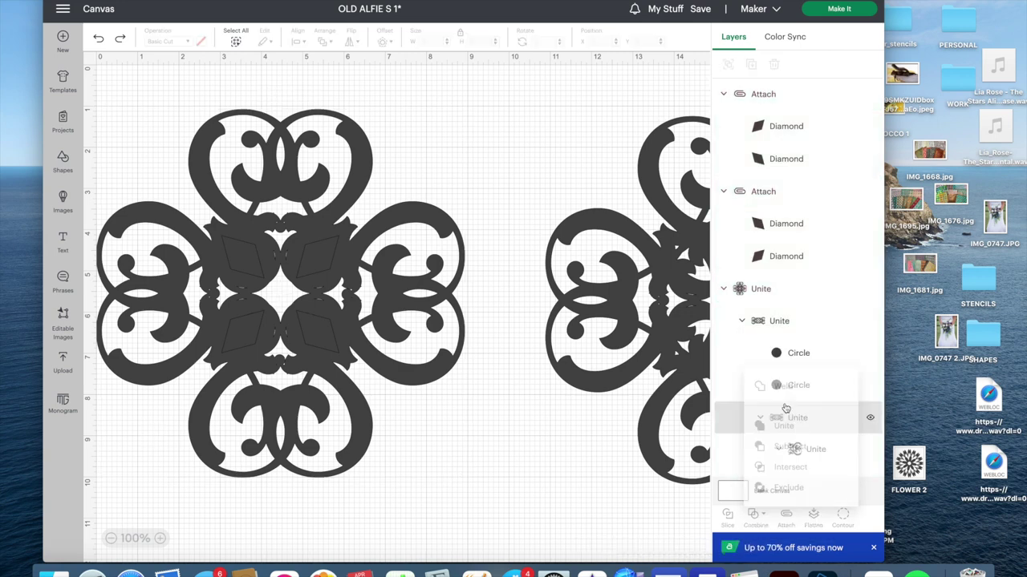
Shrink the cut ornament to about 3.33 in square in the canvas's upper-left corner and bring the uncut copy to the middle.
{"action": "left_click_drag", "start_coordinate": [463, 477], "coordinate": [224, 237]}
{"action": "left_click_drag", "start_coordinate": [561, 353], "coordinate": [305, 332]}
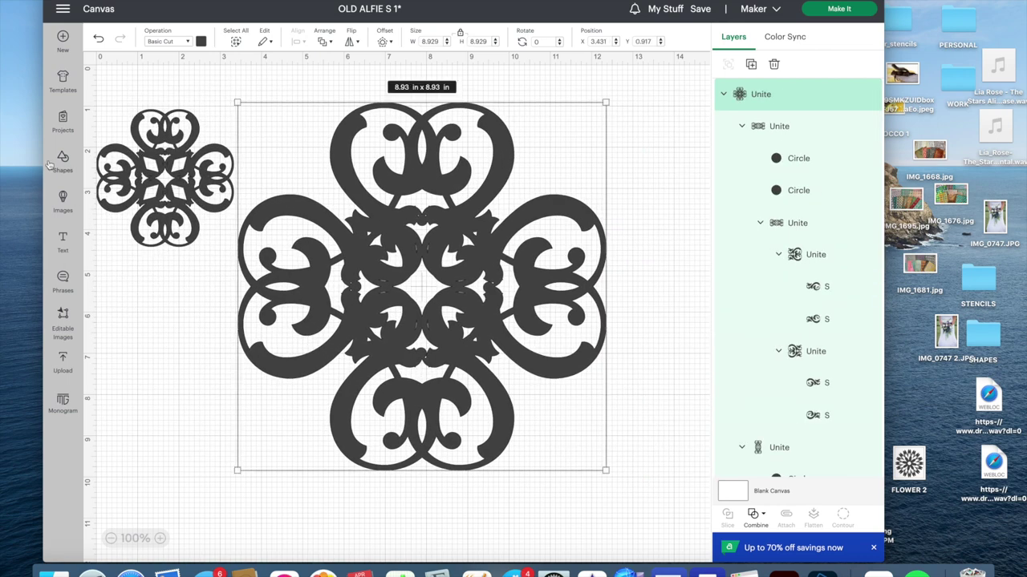
{"action": "left_click_drag", "start_coordinate": [149, 163], "coordinate": [147, 120]}
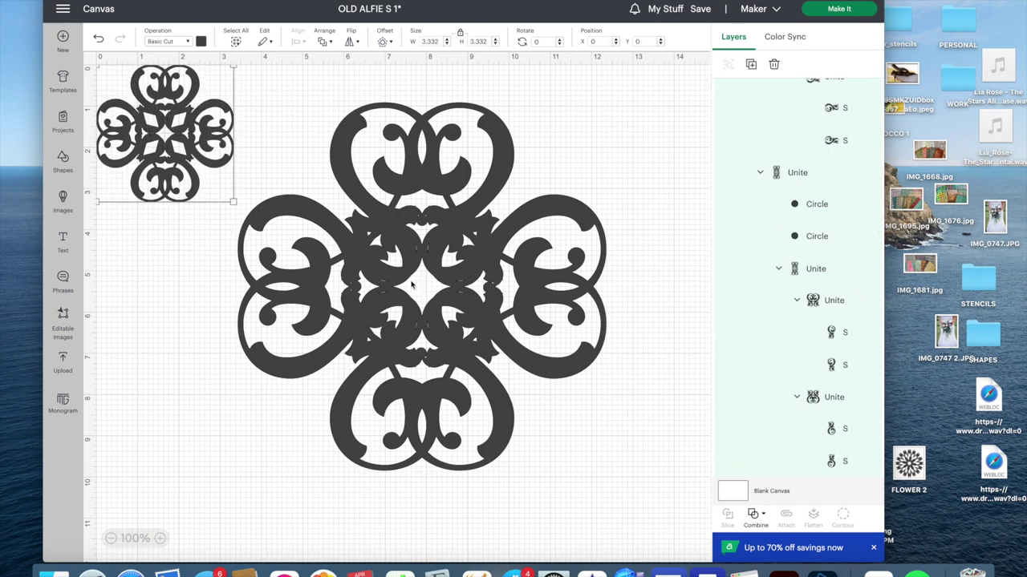
Undo the Unite of the uncut ornament copy and pull its vertical and horizontal pieces apart.
{"action": "left_click", "coordinate": [427, 303]}
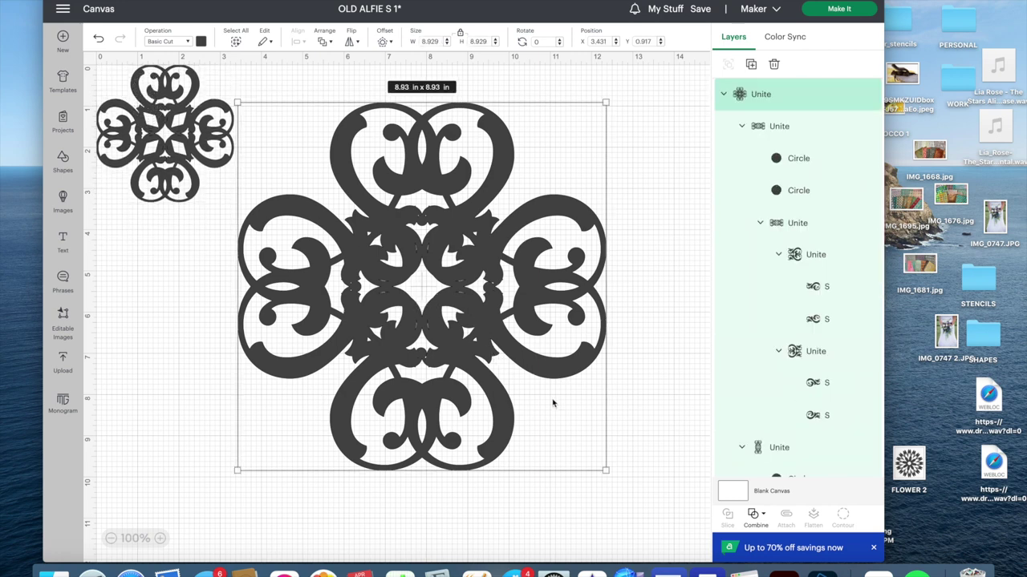
{"action": "left_click", "coordinate": [754, 514]}
{"action": "left_click", "coordinate": [765, 467]}
{"action": "left_click_drag", "start_coordinate": [548, 377], "coordinate": [601, 454]}
{"action": "left_click", "coordinate": [476, 488]}
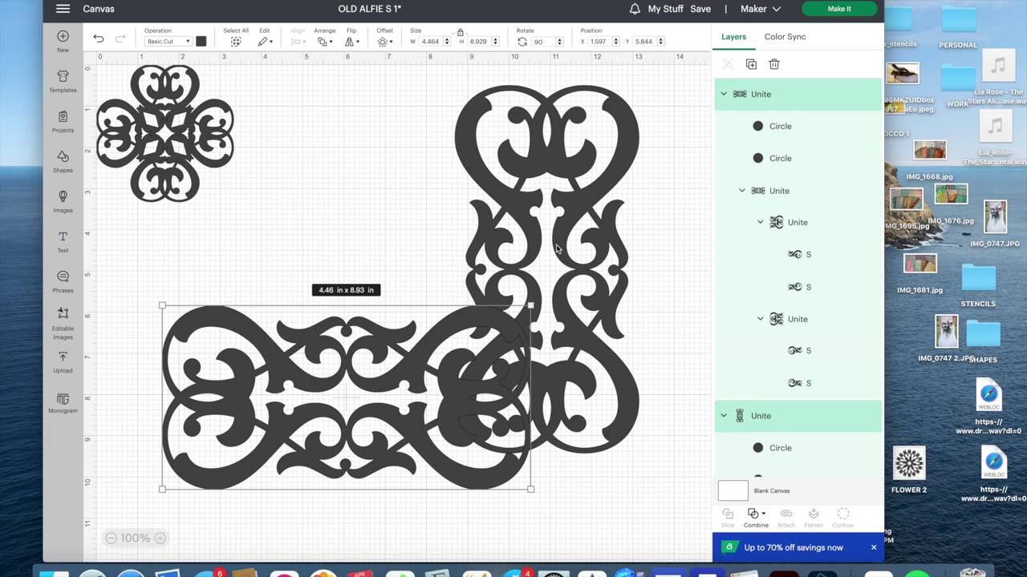
Undo the Unite of both the vertical and the horizontal piece to release their small circles.
{"action": "left_click", "coordinate": [754, 518]}
{"action": "left_click", "coordinate": [743, 466]}
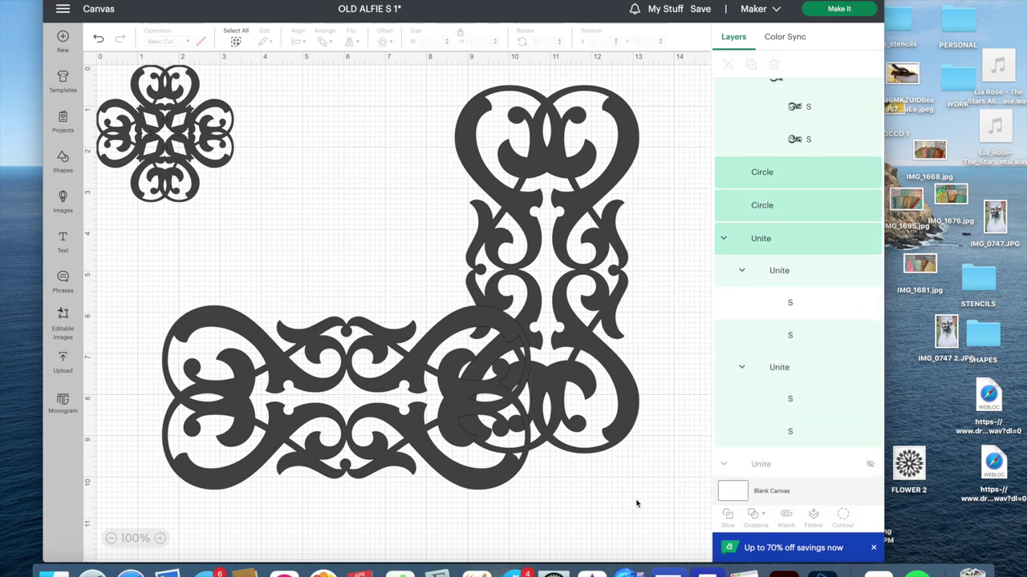
{"action": "left_click", "coordinate": [395, 425]}
{"action": "left_click", "coordinate": [753, 518]}
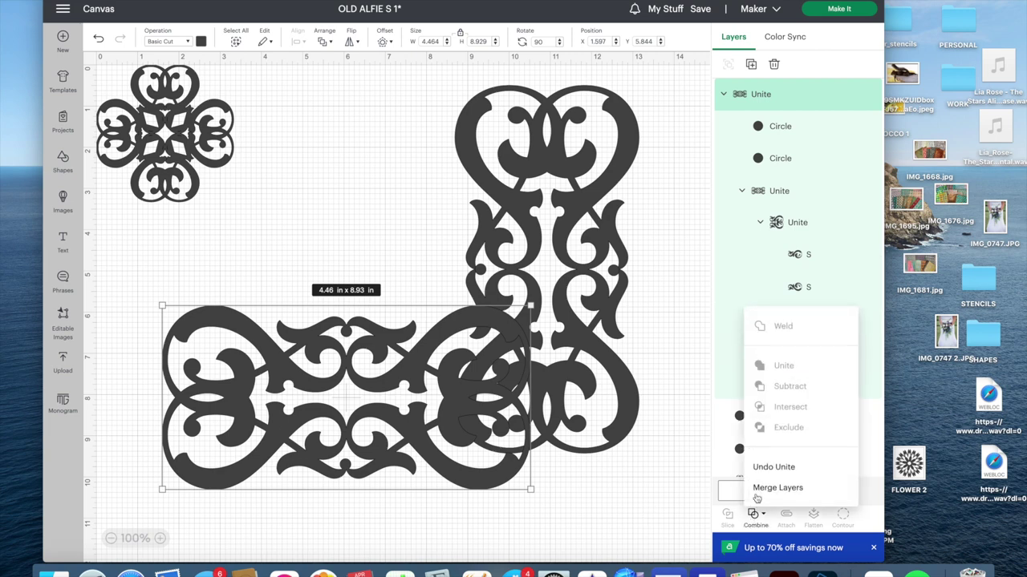
{"action": "left_click", "coordinate": [754, 466]}
{"action": "left_click", "coordinate": [582, 525]}
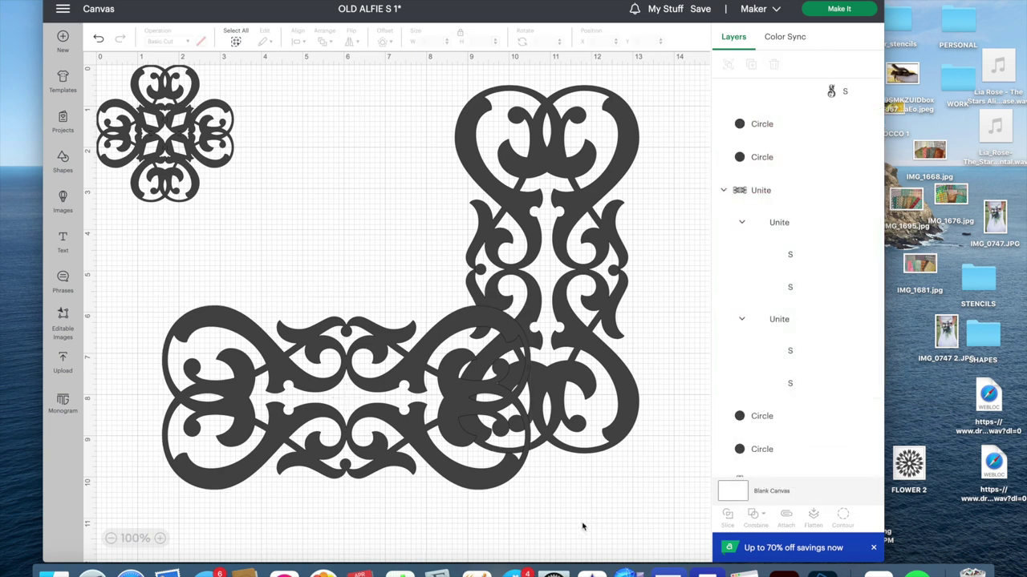
Move the vertical piece left off its two small circles and delete those circles.
{"action": "left_click_drag", "start_coordinate": [602, 401], "coordinate": [407, 363]}
{"action": "left_click_drag", "start_coordinate": [474, 241], "coordinate": [669, 301]}
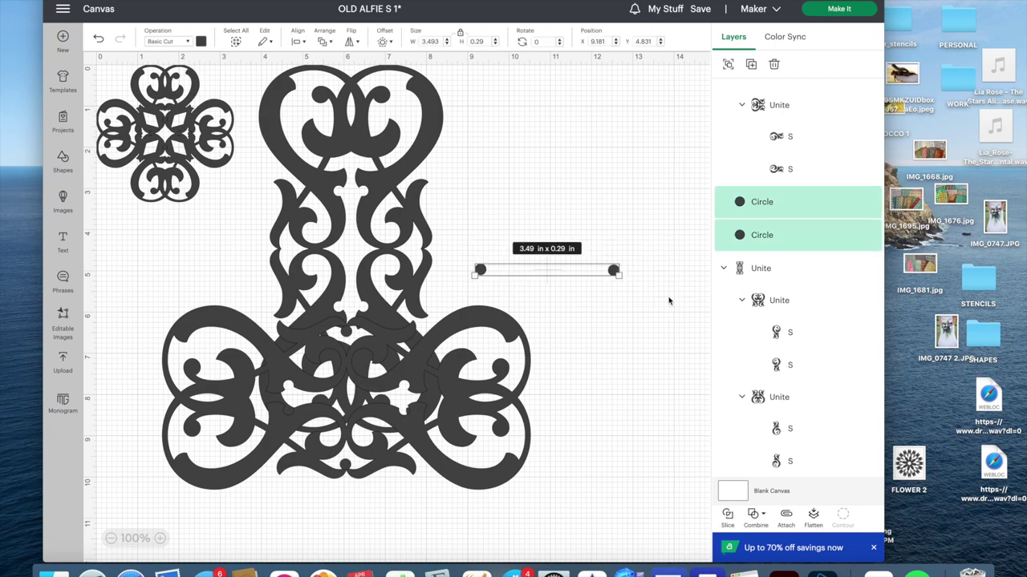
{"action": "key", "text": "Delete"}
Move the horizontal piece off its two small circles and delete both circles.
{"action": "left_click_drag", "start_coordinate": [484, 392], "coordinate": [592, 200]}
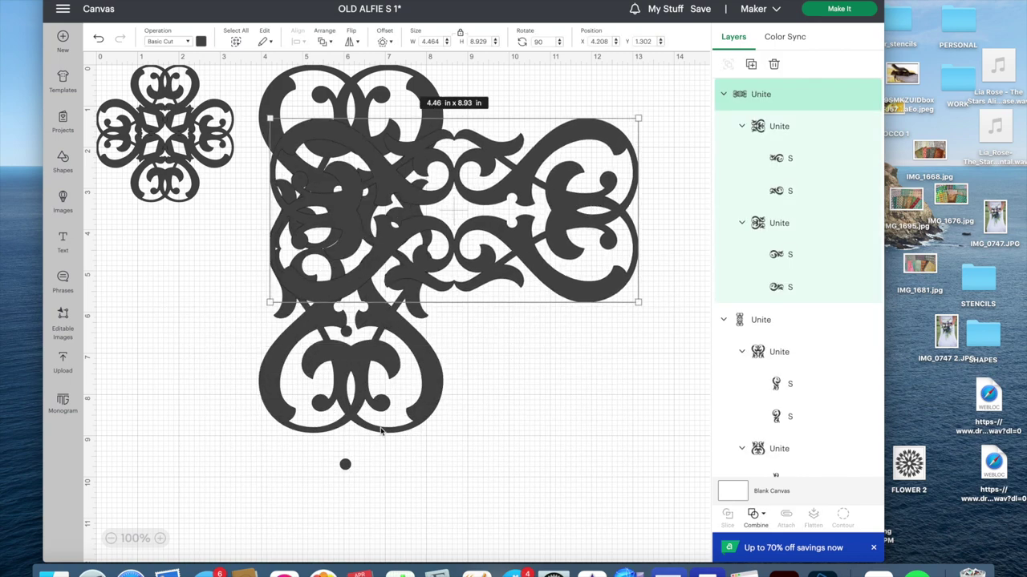
{"action": "key", "text": "ctrl+z"}
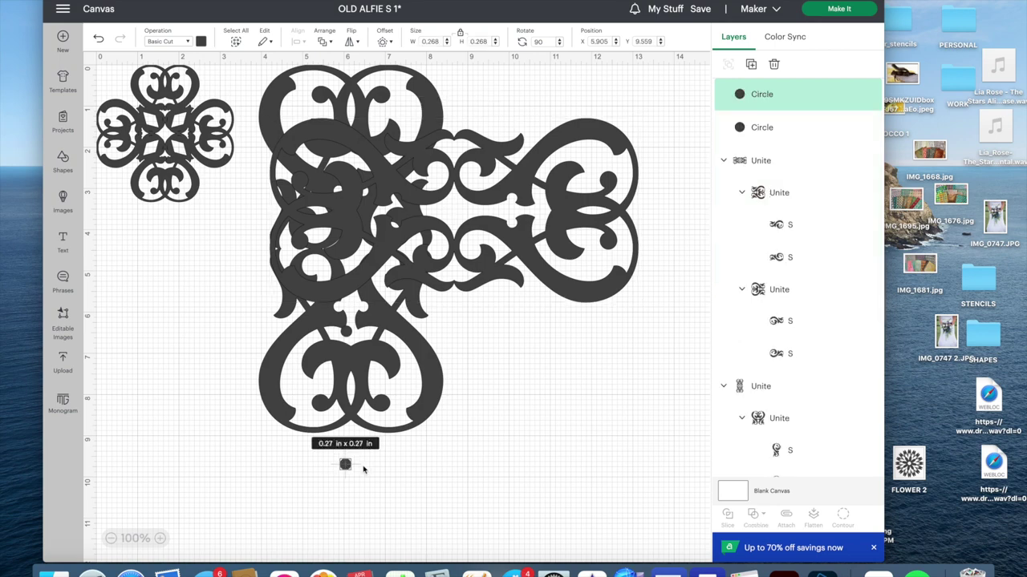
{"action": "left_click", "coordinate": [364, 470]}
{"action": "left_click", "coordinate": [350, 336]}
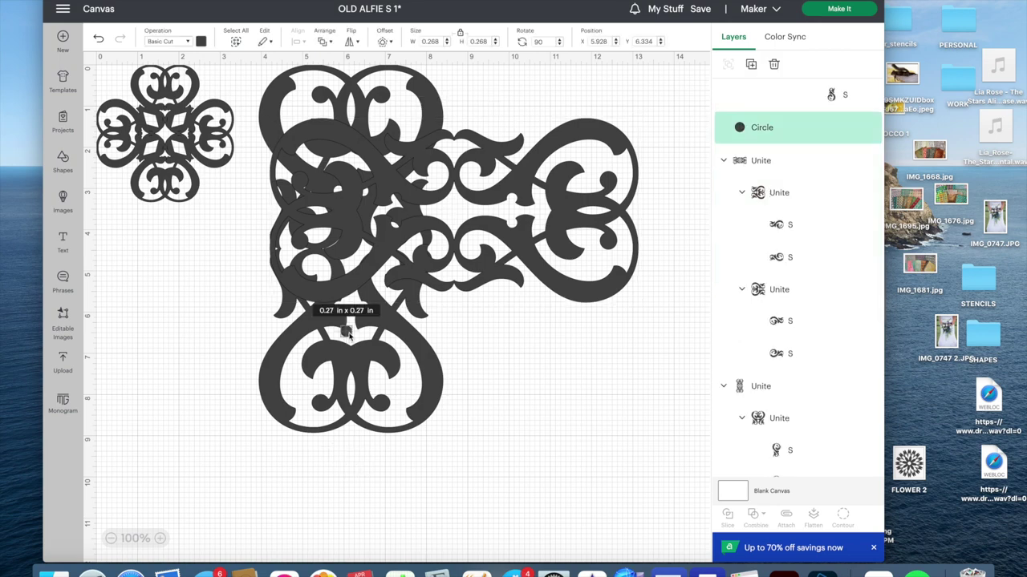
{"action": "key", "text": "Delete"}
Move the horizontal piece to the foot of the vertical one and undo the Unite of each into two S-pair halves.
{"action": "left_click", "coordinate": [545, 290]}
{"action": "left_click_drag", "start_coordinate": [546, 290], "coordinate": [504, 502]}
{"action": "mouse_move", "coordinate": [458, 447]}
{"action": "left_mouse_down"}
{"action": "mouse_move", "coordinate": [451, 455]}
{"action": "mouse_move", "coordinate": [465, 437]}
{"action": "left_mouse_up"}
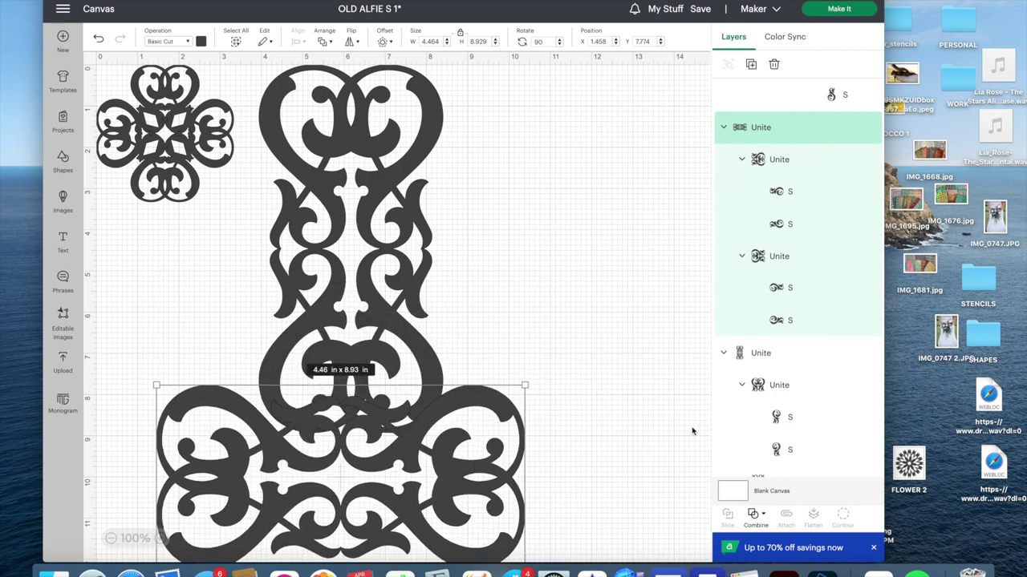
{"action": "left_click", "coordinate": [754, 517]}
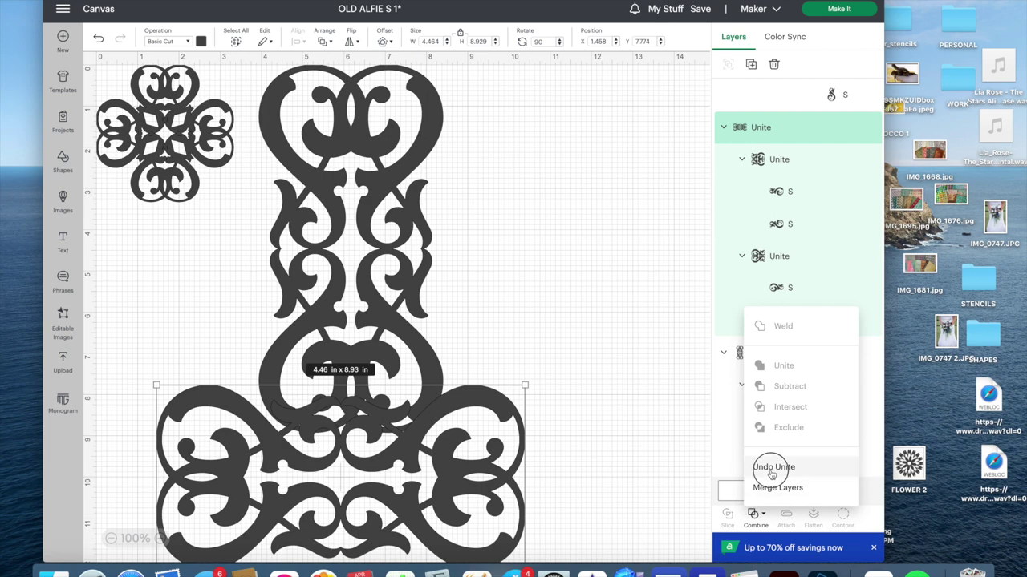
{"action": "left_click", "coordinate": [757, 465]}
{"action": "left_click", "coordinate": [407, 270]}
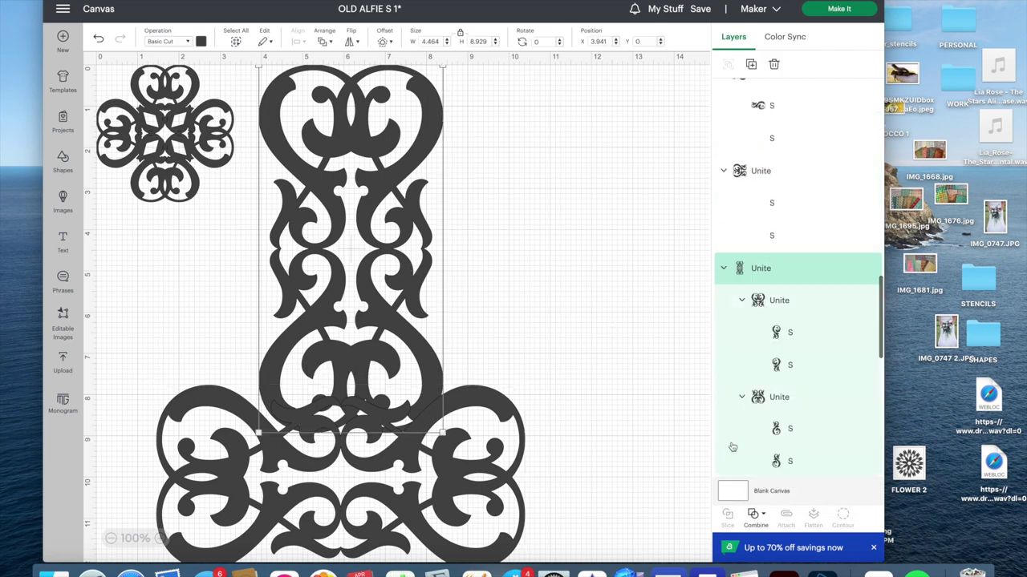
{"action": "left_click", "coordinate": [756, 516]}
{"action": "left_click", "coordinate": [758, 470]}
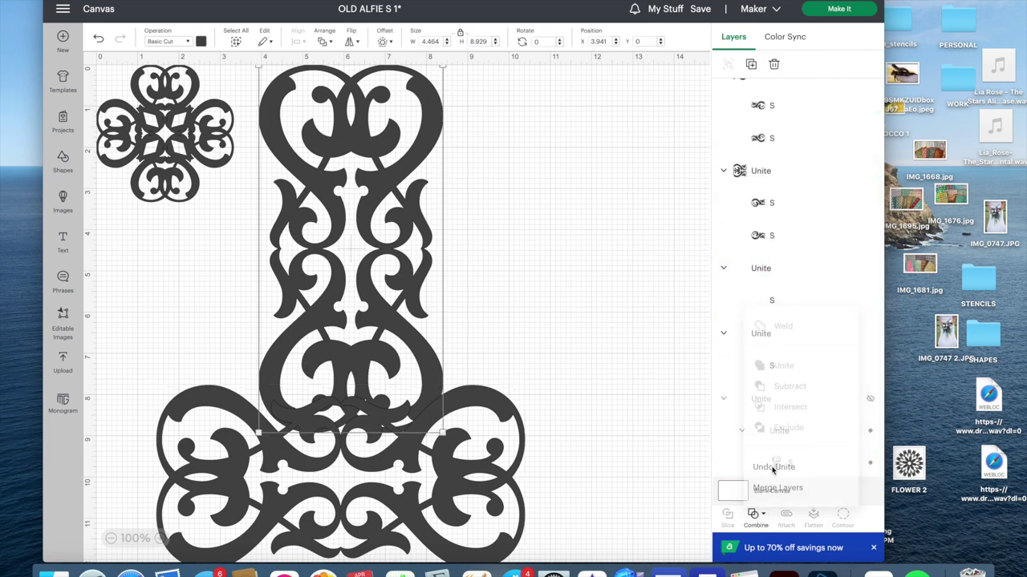
{"action": "left_click", "coordinate": [553, 310]}
Pull the vertical piece's upper and lower halves apart and move the horizontal piece's two halves to the canvas's left side.
{"action": "left_click_drag", "start_coordinate": [384, 293], "coordinate": [383, 320]}
{"action": "left_click", "coordinate": [339, 157]}
{"action": "left_click_drag", "start_coordinate": [339, 158], "coordinate": [385, 157]}
{"action": "left_click_drag", "start_coordinate": [392, 339], "coordinate": [437, 362]}
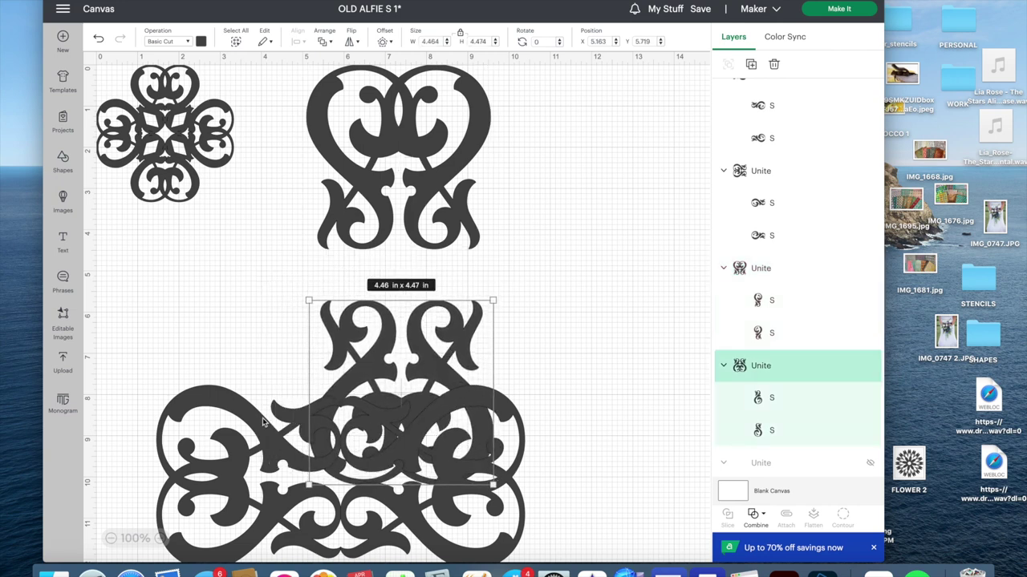
{"action": "left_click_drag", "start_coordinate": [252, 444], "coordinate": [193, 518]}
{"action": "left_click_drag", "start_coordinate": [472, 493], "coordinate": [200, 348]}
Move the lower S-pair half slightly closer to the upper one and center the two horizontally on each other.
{"action": "left_click_drag", "start_coordinate": [435, 327], "coordinate": [436, 311]}
{"action": "left_click", "coordinate": [444, 144], "text": "shift"}
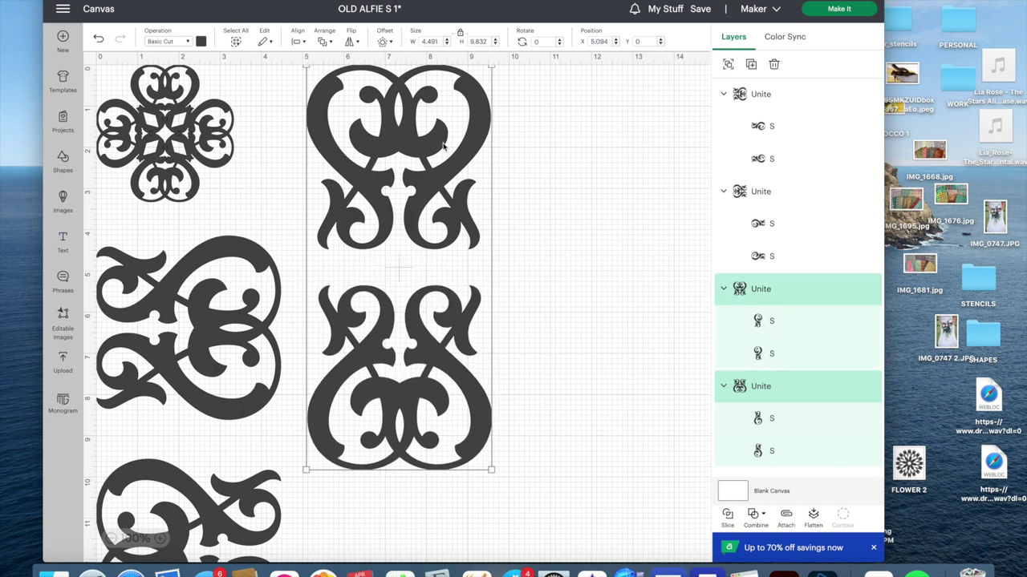
{"action": "left_click", "coordinate": [297, 41]}
{"action": "left_click", "coordinate": [357, 102]}
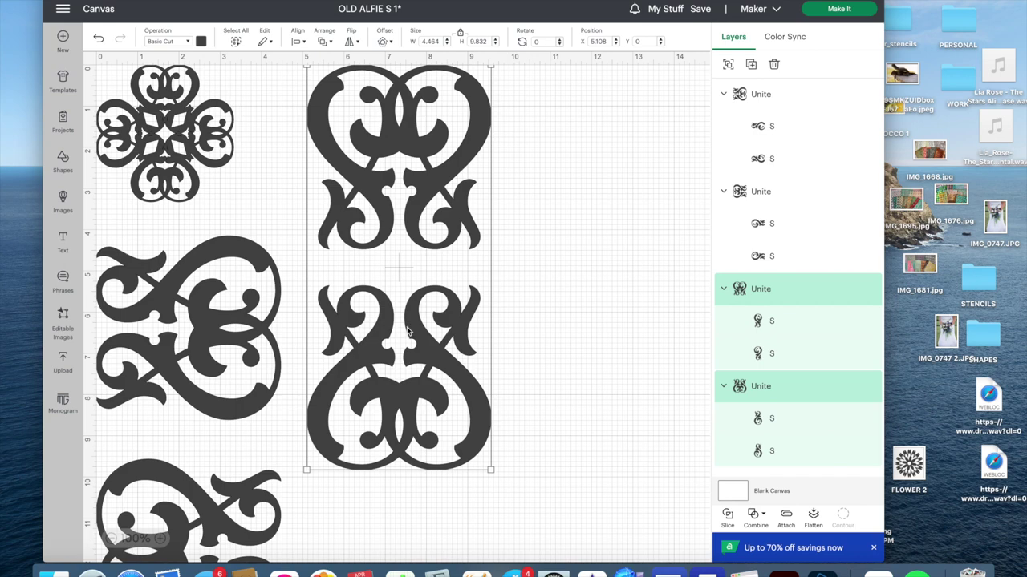
Place the two sideways S-pair halves at the left and right of the vertical pair, overlapping its inner scrolls.
{"action": "left_click_drag", "start_coordinate": [249, 347], "coordinate": [567, 292]}
{"action": "left_click_drag", "start_coordinate": [202, 505], "coordinate": [286, 223]}
{"action": "left_click_drag", "start_coordinate": [287, 221], "coordinate": [286, 225]}
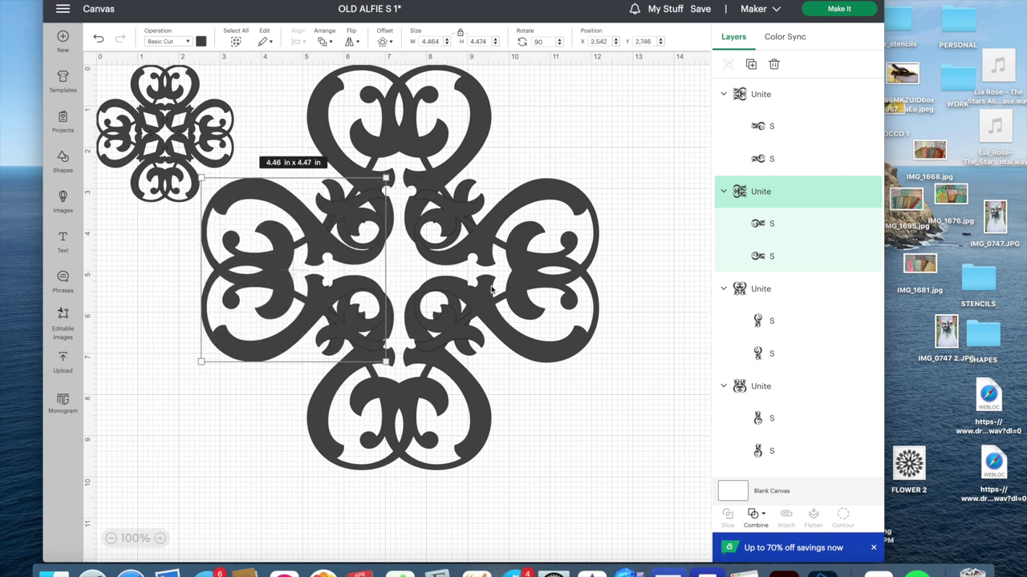
Shift the lower S-pair half slightly down and move the left and right halves up and inward to change the overlaps.
{"action": "left_click", "coordinate": [467, 144]}
{"action": "left_click_drag", "start_coordinate": [411, 373], "coordinate": [406, 387]}
{"action": "left_click_drag", "start_coordinate": [325, 273], "coordinate": [333, 254]}
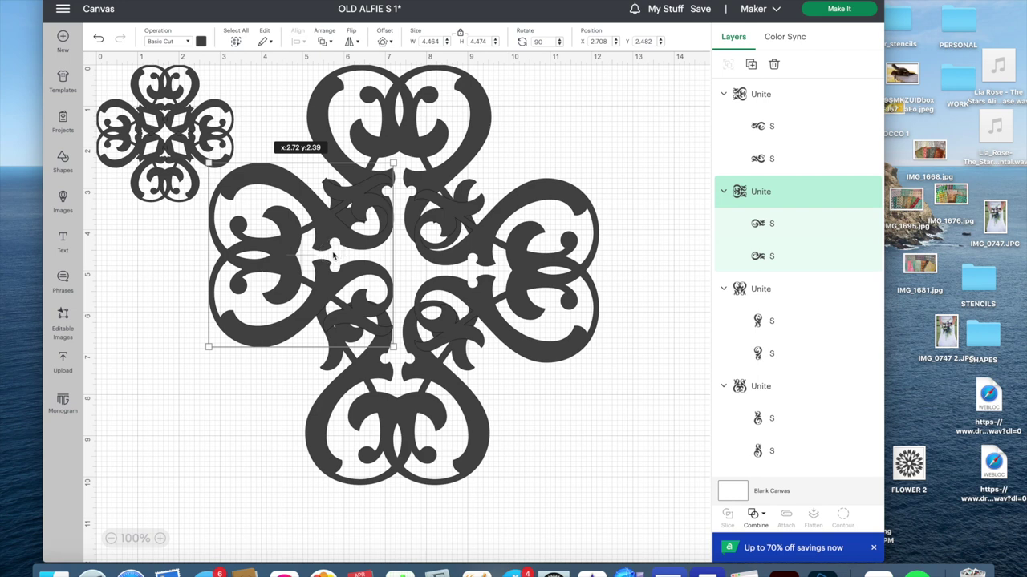
{"action": "left_click_drag", "start_coordinate": [544, 255], "coordinate": [544, 234]}
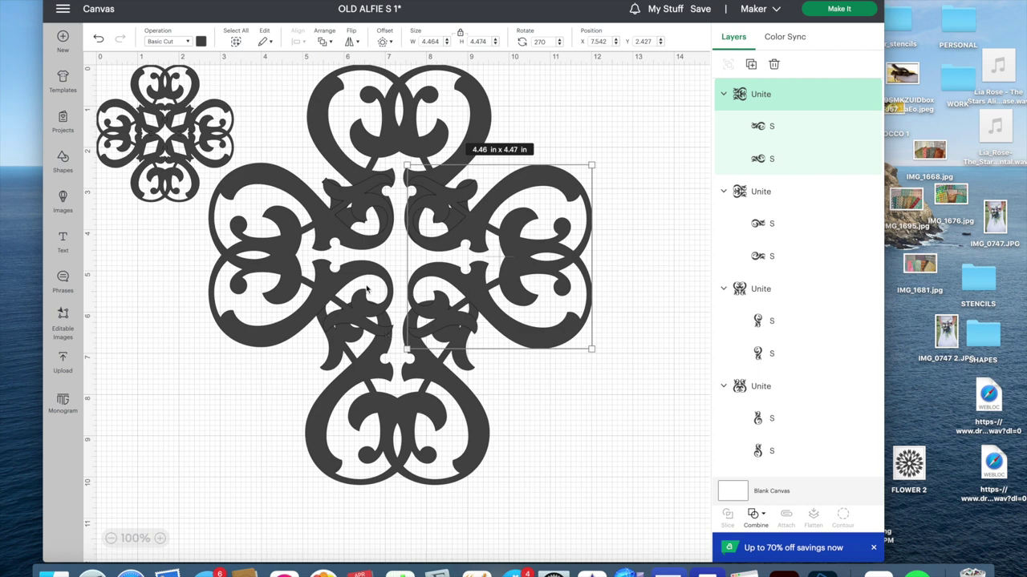
Select the left and right S-pair halves and center them vertically on each other.
{"action": "left_click", "coordinate": [320, 246]}
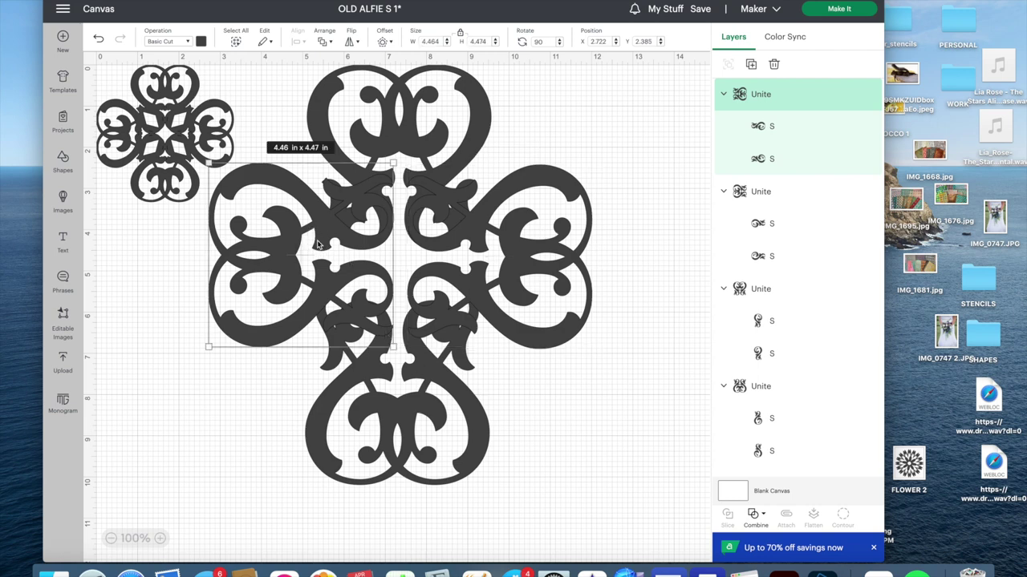
{"action": "left_click", "coordinate": [548, 261], "text": "shift"}
{"action": "left_click", "coordinate": [299, 42]}
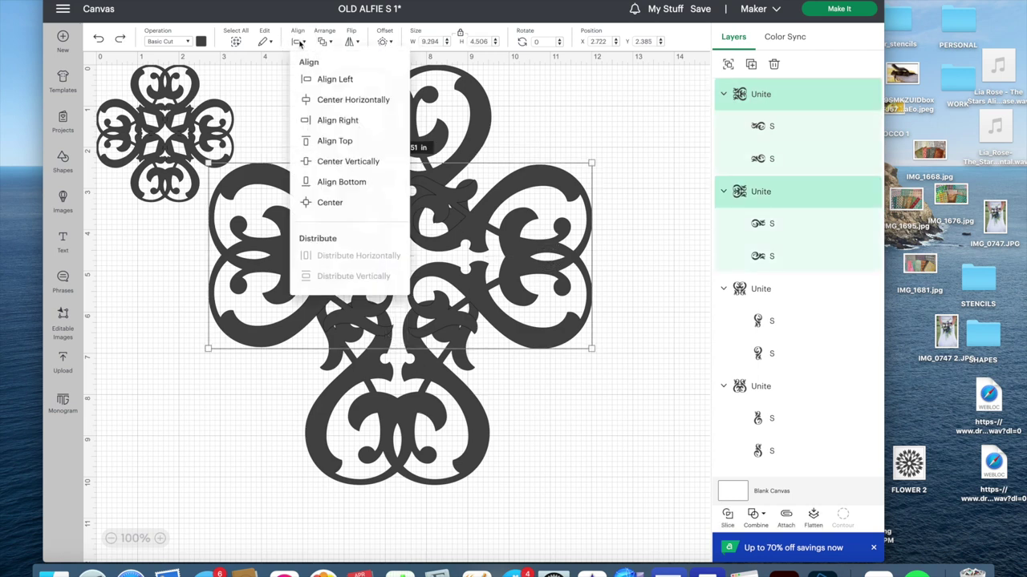
{"action": "left_click", "coordinate": [360, 162]}
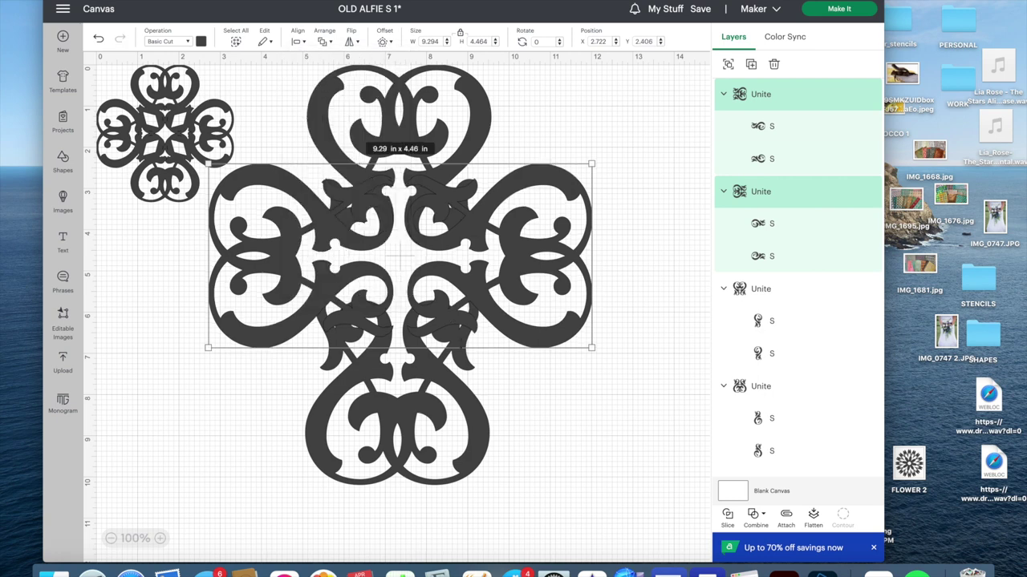
Move the lower S-pair half up to overlap the side halves and center it horizontally with the upper half.
{"action": "left_click_drag", "start_coordinate": [406, 424], "coordinate": [410, 387]}
{"action": "left_click", "coordinate": [403, 103], "text": "shift"}
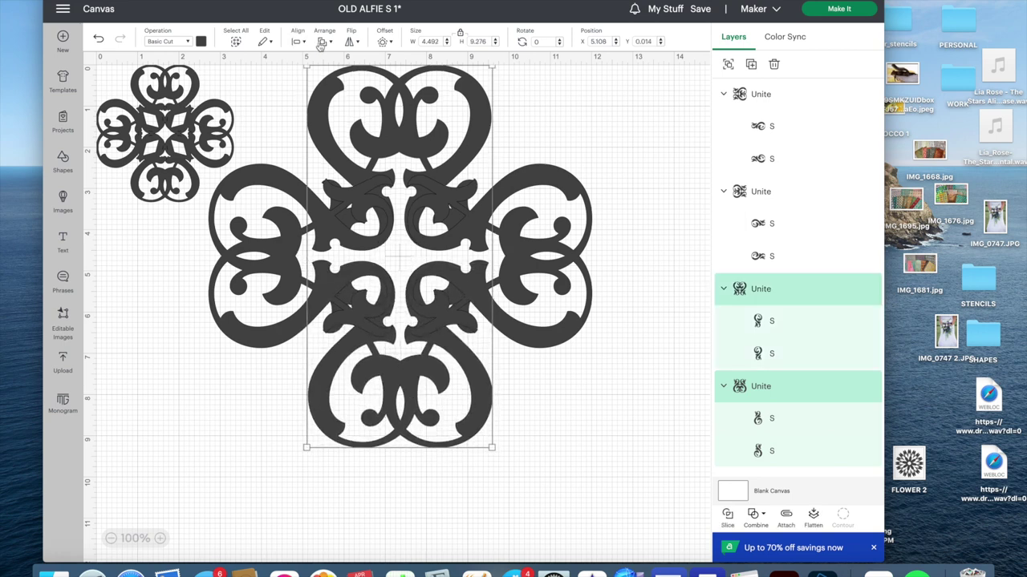
{"action": "left_click", "coordinate": [297, 41]}
{"action": "left_click", "coordinate": [356, 101]}
Nudge the left S-pair half slightly outward and the right half slightly down.
{"action": "left_click", "coordinate": [345, 244]}
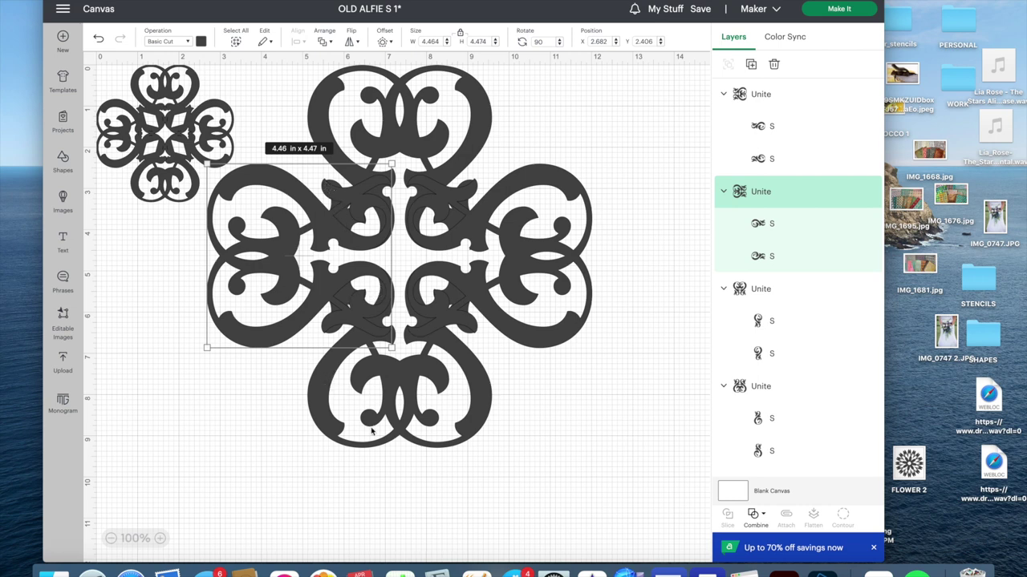
{"action": "left_click", "coordinate": [516, 441]}
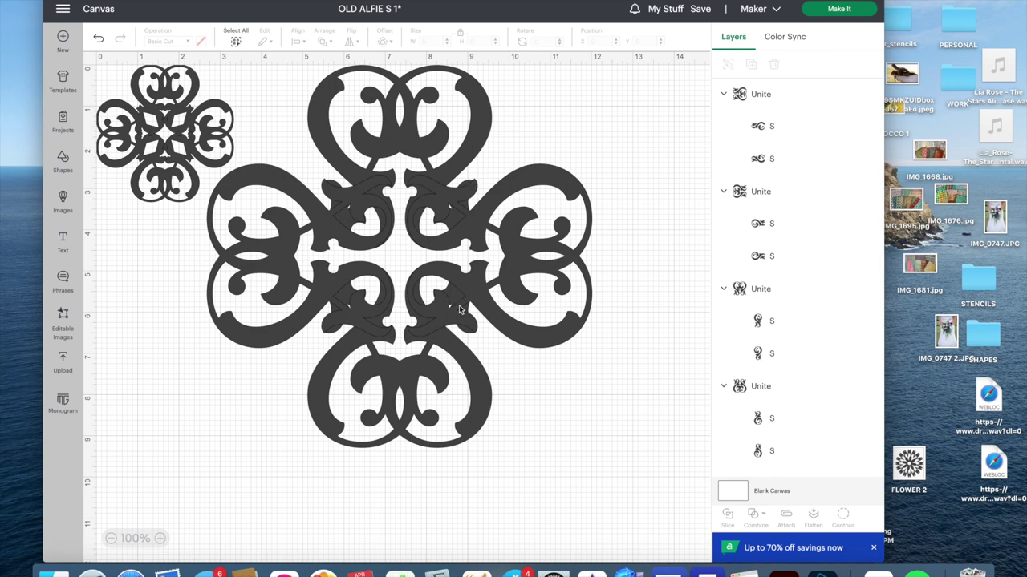
{"action": "left_click", "coordinate": [451, 237]}
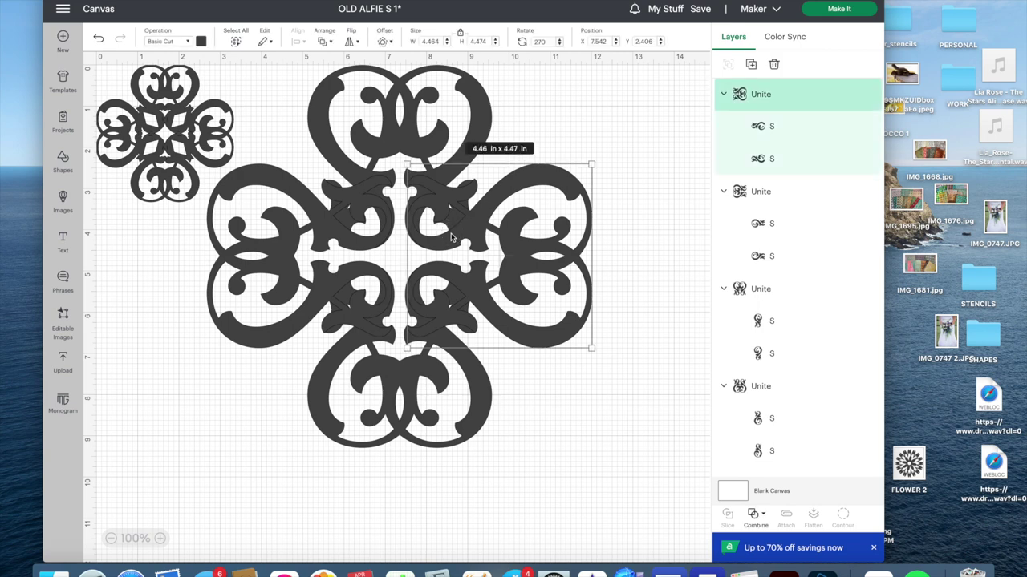
{"action": "key", "text": "Down"}
{"action": "key", "text": "Down"}
{"action": "key", "text": "Down"}
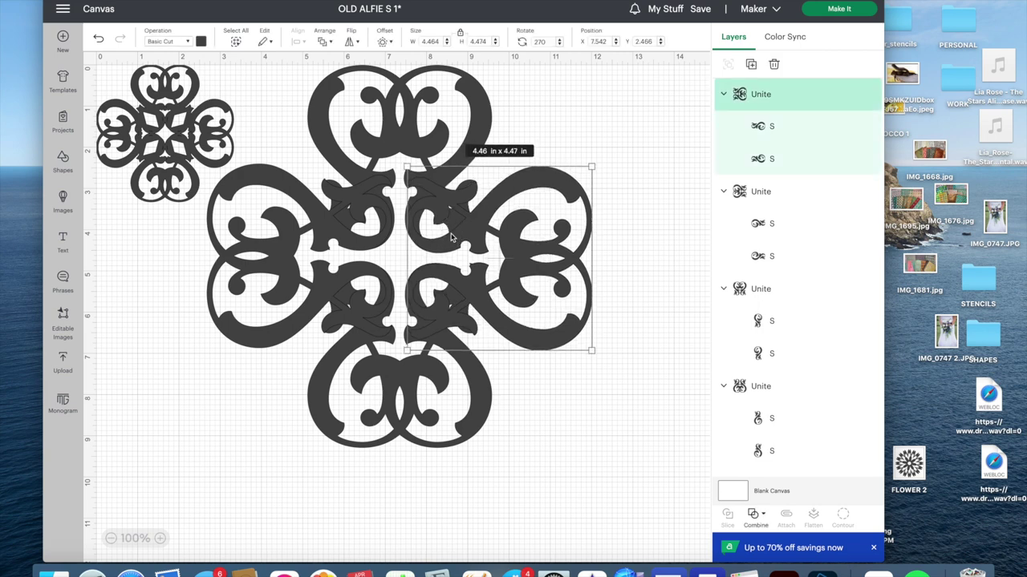
Realign the four halves, centering the upper and lower ones horizontally and the left and right ones vertically.
{"action": "left_click", "coordinate": [315, 239]}
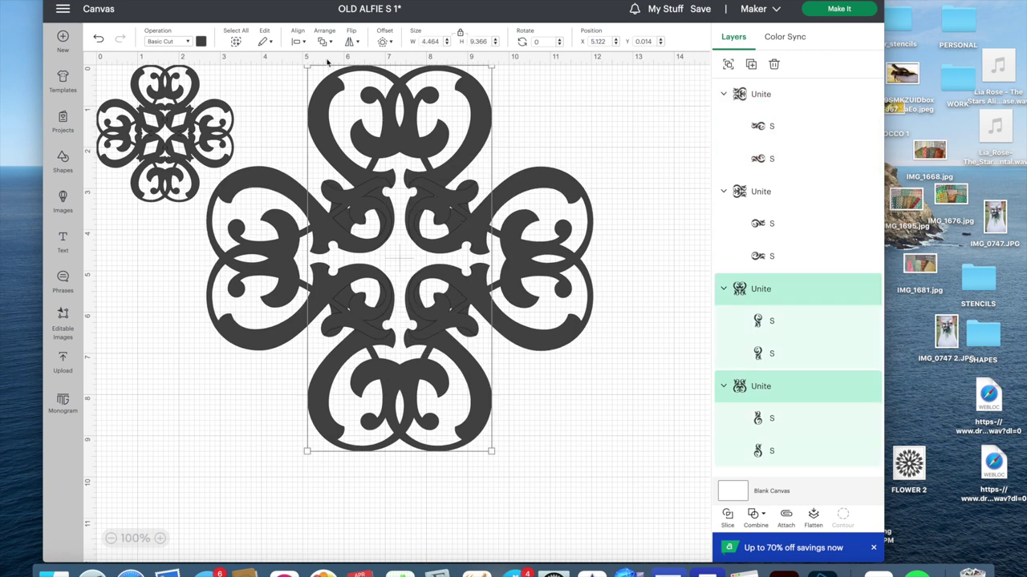
{"action": "left_click", "coordinate": [299, 42]}
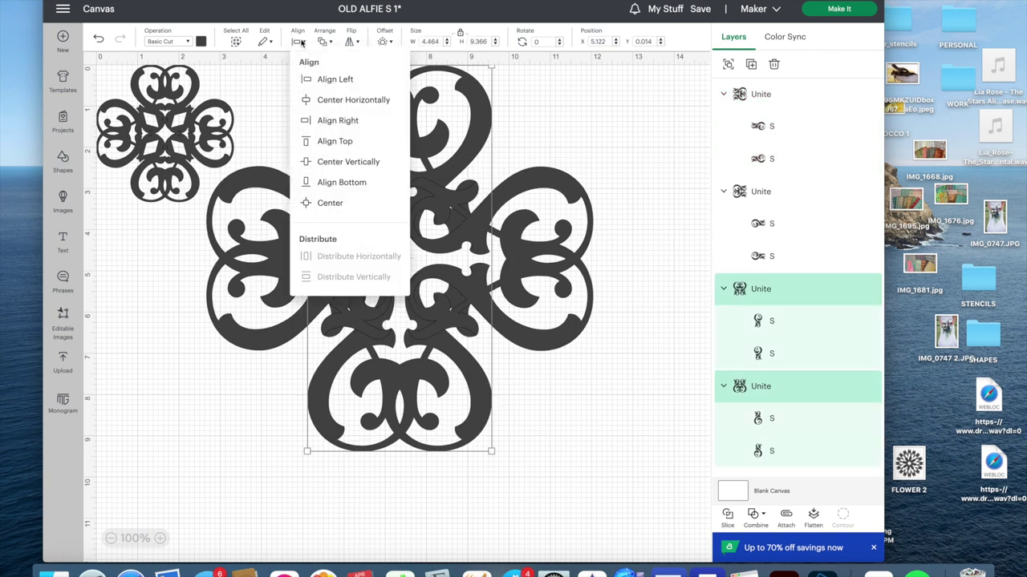
{"action": "left_click", "coordinate": [353, 99]}
{"action": "left_click", "coordinate": [306, 41]}
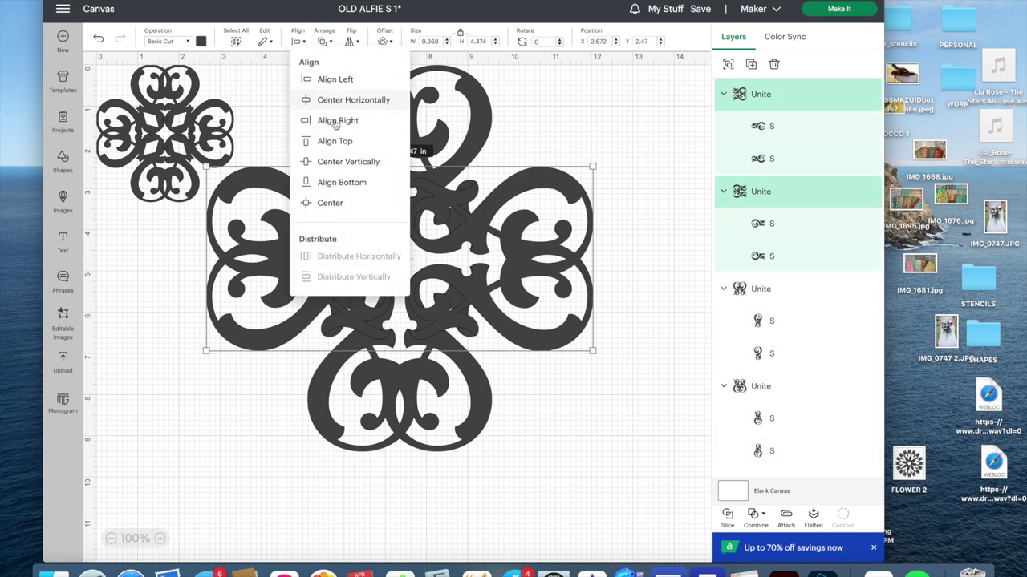
{"action": "left_click", "coordinate": [346, 159]}
{"action": "left_click", "coordinate": [385, 439]}
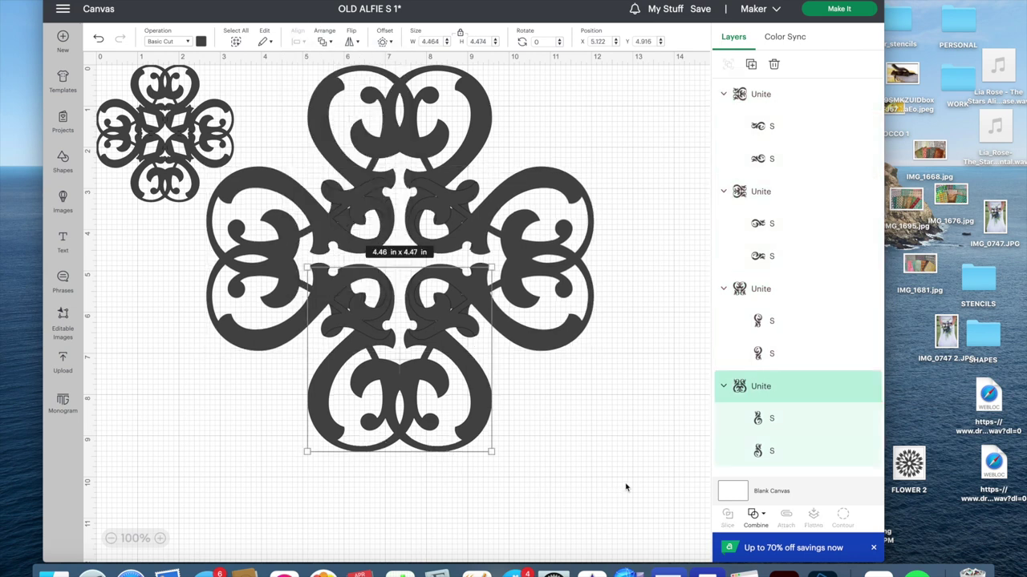
{"action": "left_click", "coordinate": [539, 465]}
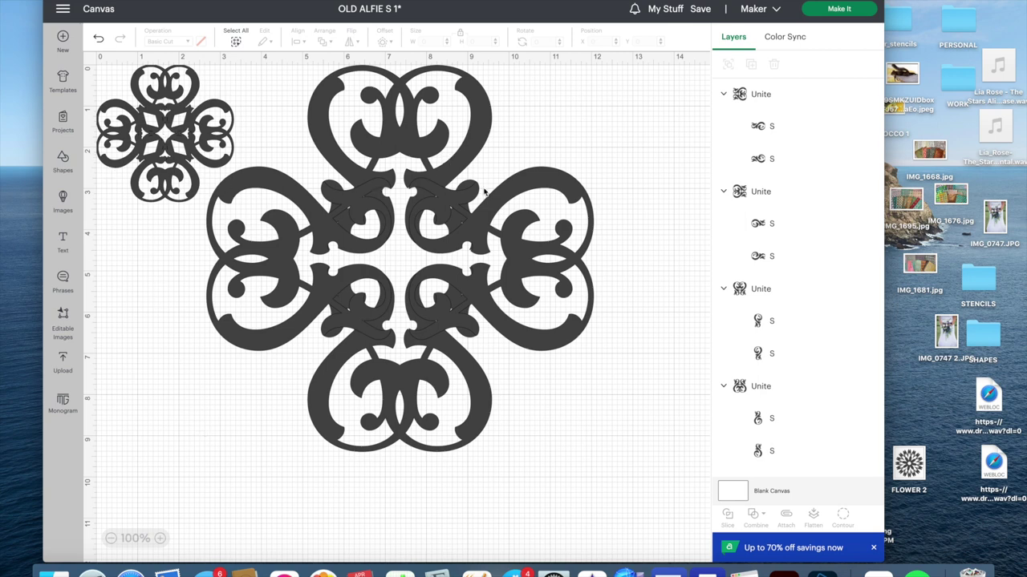
Select all four S-pair halves of the large ornament and unite them into one shape.
{"action": "left_click_drag", "start_coordinate": [159, 342], "coordinate": [594, 173]}
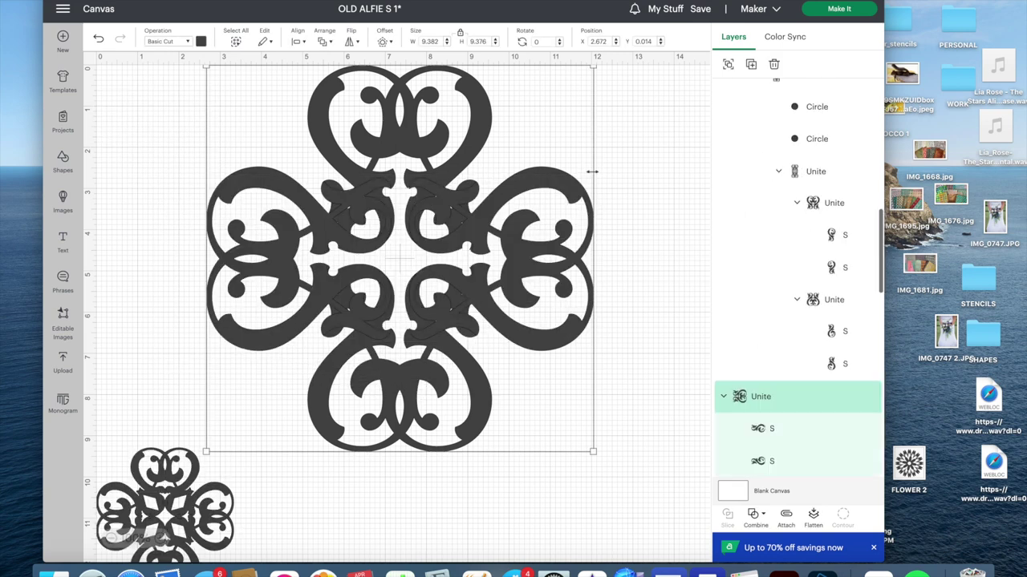
{"action": "left_click", "coordinate": [755, 514]}
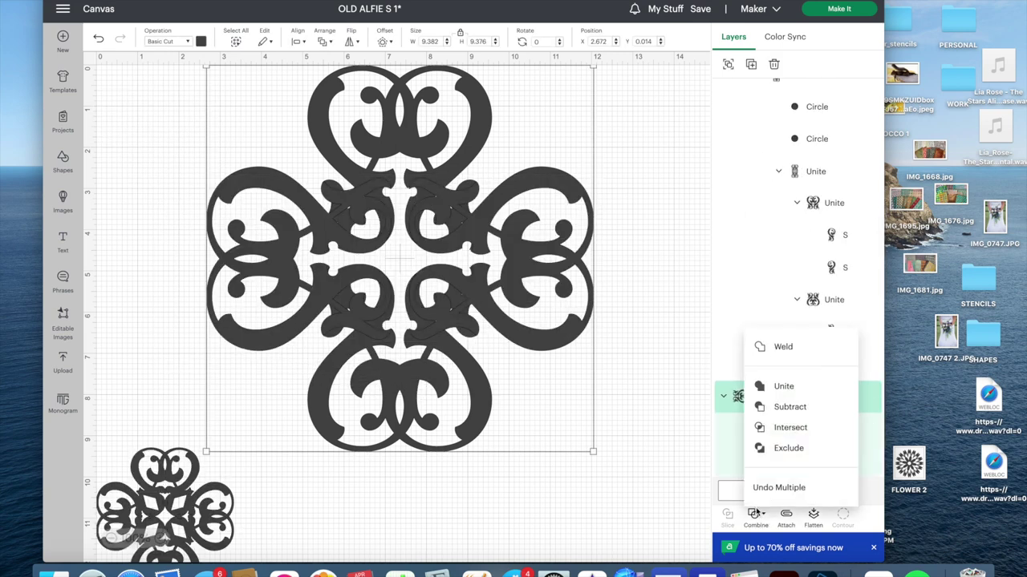
{"action": "left_click", "coordinate": [783, 390]}
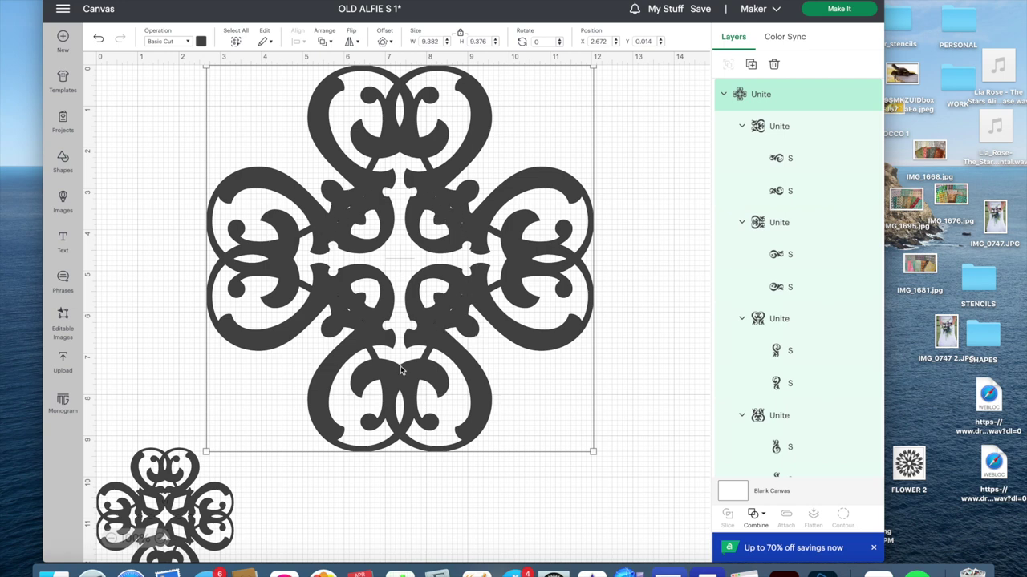
Put the small stencil in the canvas's upper-left corner, shrink the new ornament to about 3.56 in wide and place it beside the stencil.
{"action": "left_click_drag", "start_coordinate": [164, 501], "coordinate": [159, 122]}
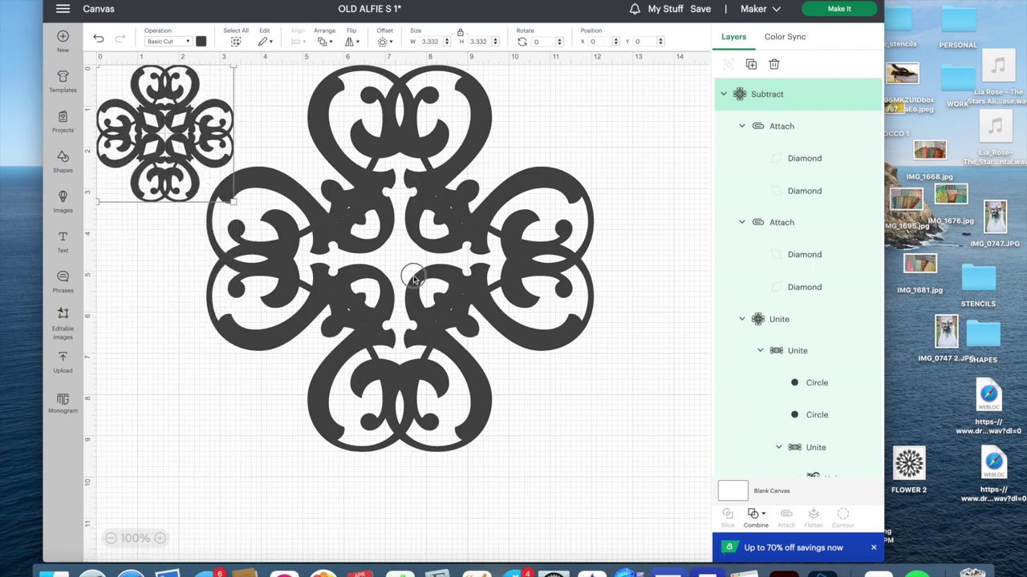
{"action": "left_click_drag", "start_coordinate": [404, 284], "coordinate": [431, 297]}
{"action": "left_click_drag", "start_coordinate": [624, 469], "coordinate": [383, 210]}
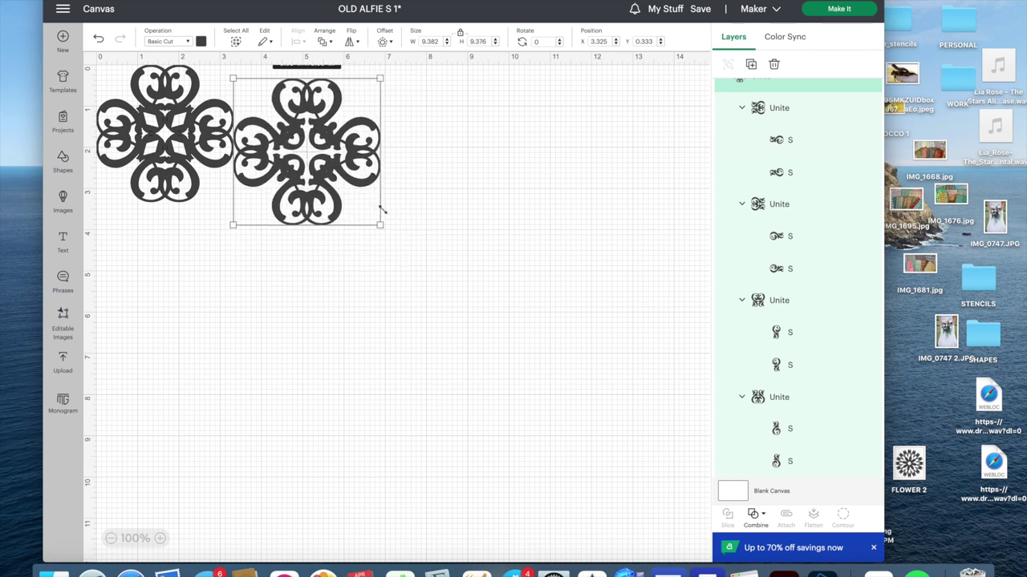
{"action": "left_click_drag", "start_coordinate": [291, 166], "coordinate": [301, 157]}
{"action": "left_click", "coordinate": [315, 344]}
Add a text object on the empty canvas area and replace its wording with the letter S.
{"action": "left_click", "coordinate": [54, 234]}
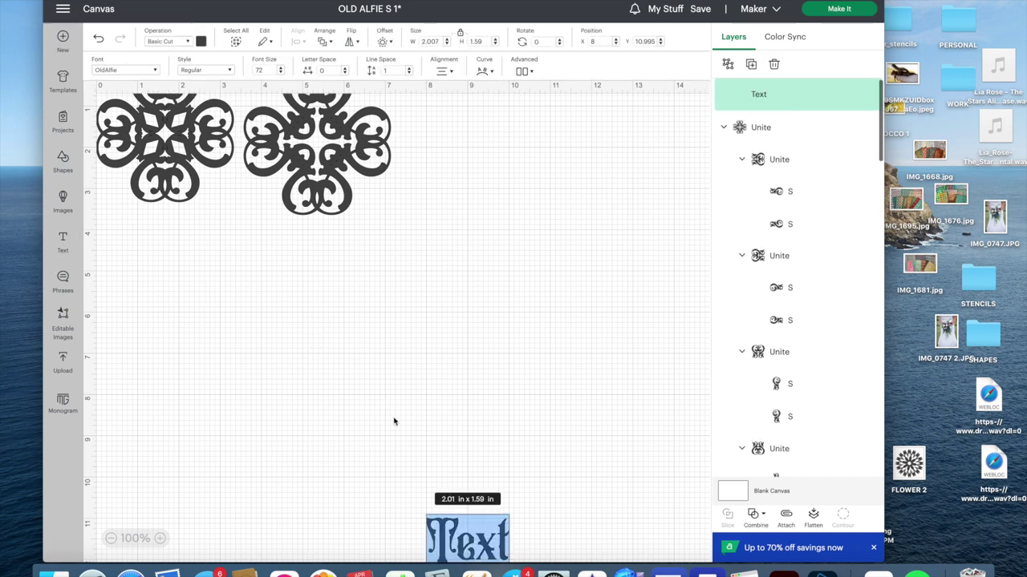
{"action": "left_click", "coordinate": [509, 536]}
{"action": "left_click_drag", "start_coordinate": [508, 536], "coordinate": [480, 339]}
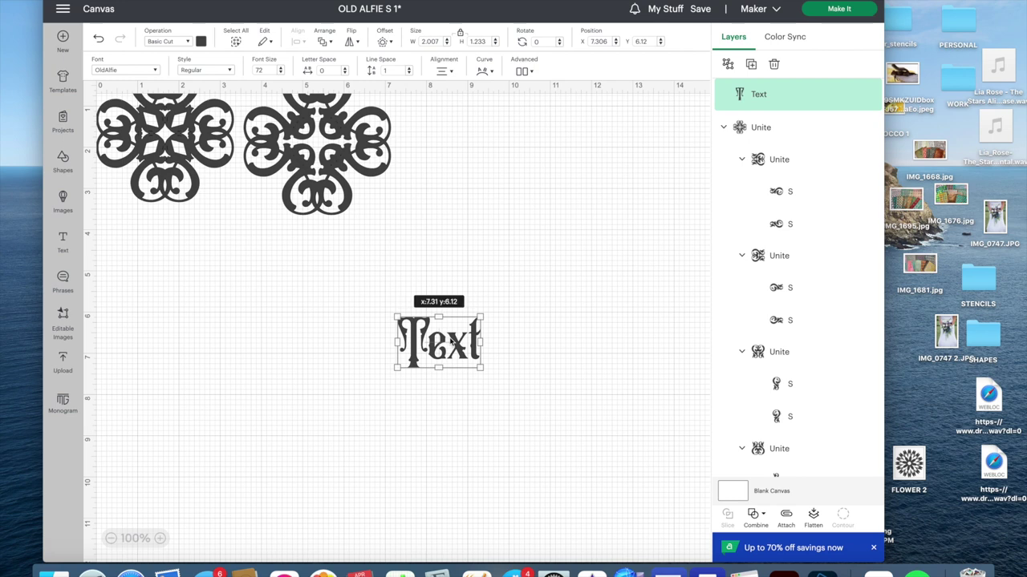
{"action": "double_click", "coordinate": [452, 342]}
{"action": "key", "text": "BackSpace"}
{"action": "type", "text": "S"}
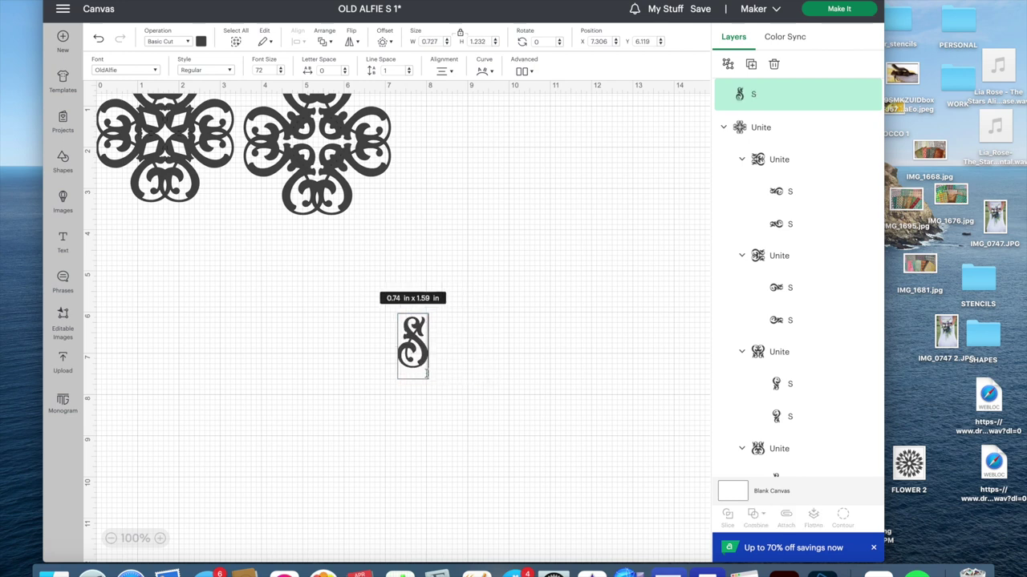
Enlarge the letter S to about 3.78 × 6.41 in and move it below the two ornaments.
{"action": "left_click", "coordinate": [451, 399]}
{"action": "left_click", "coordinate": [418, 363]}
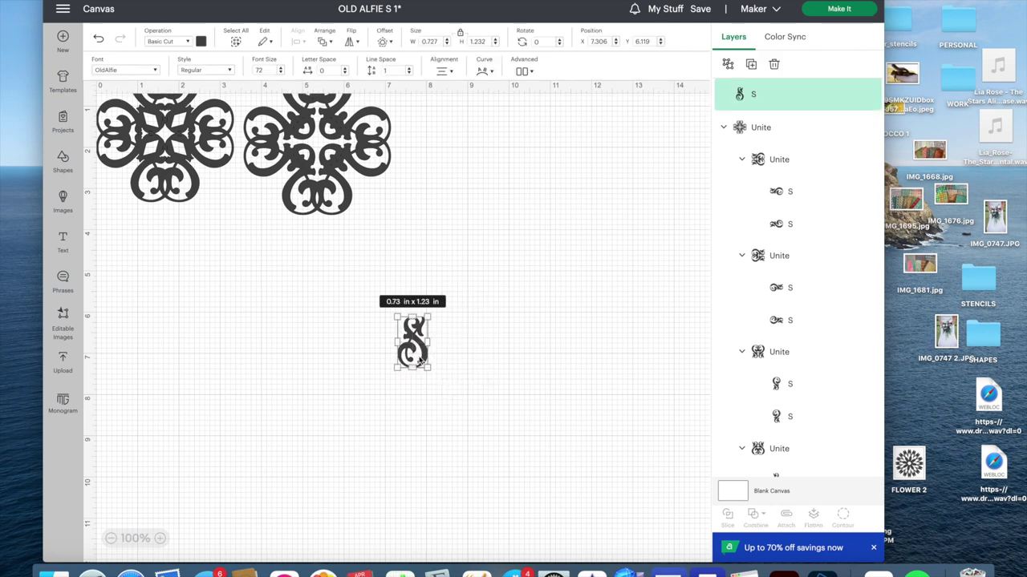
{"action": "left_click_drag", "start_coordinate": [427, 368], "coordinate": [554, 508]}
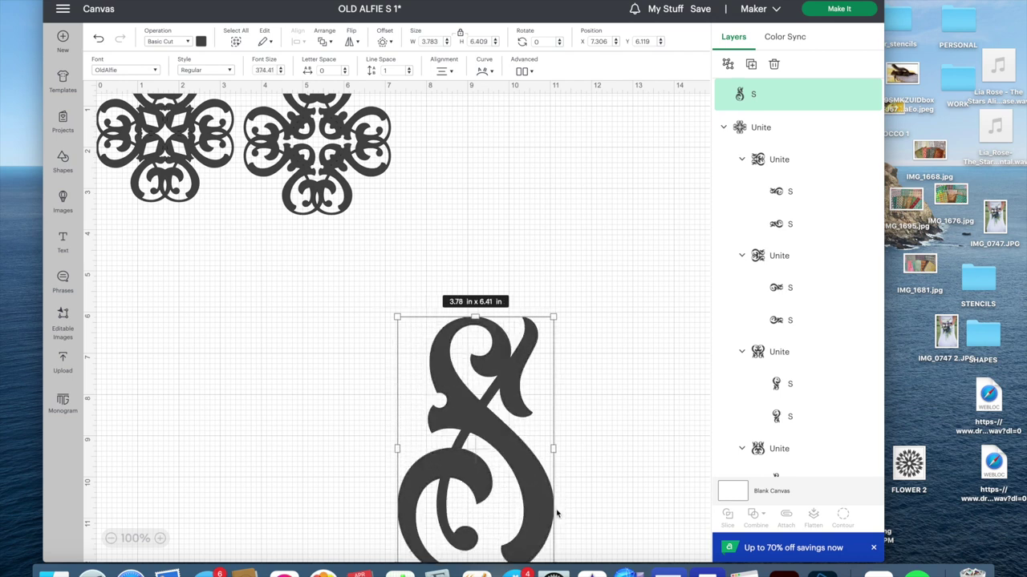
{"action": "left_click_drag", "start_coordinate": [484, 448], "coordinate": [348, 400]}
Hide both finished ornaments, move the S up and resize it to about 1.51 × 2.56 in.
{"action": "left_click", "coordinate": [201, 151]}
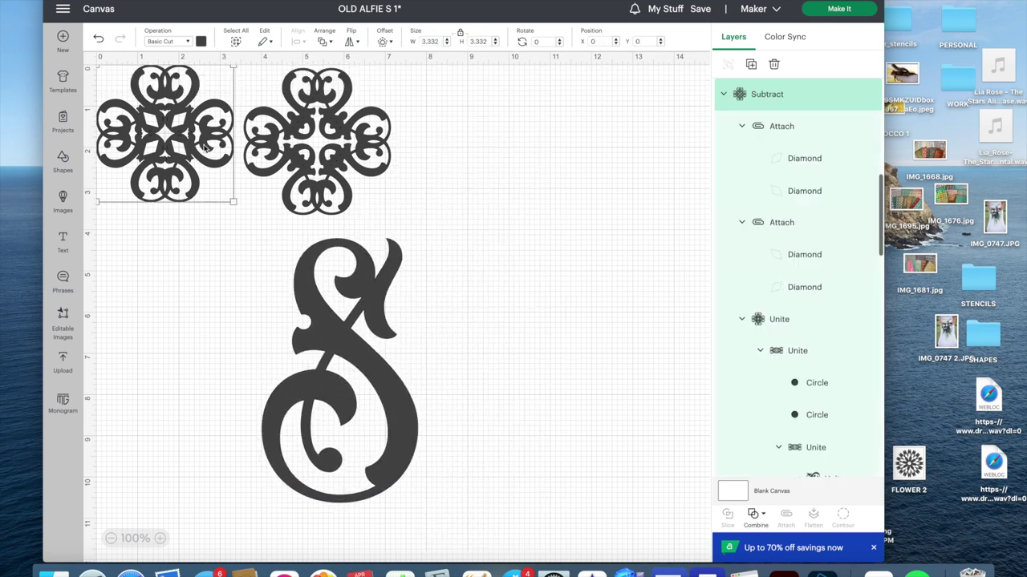
{"action": "left_click", "coordinate": [870, 95]}
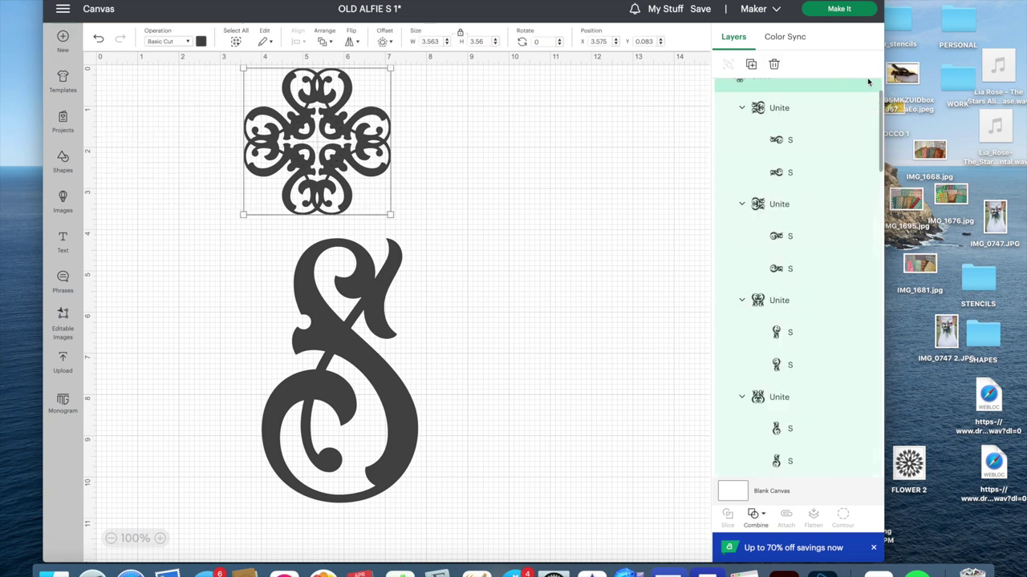
{"action": "left_click", "coordinate": [868, 82]}
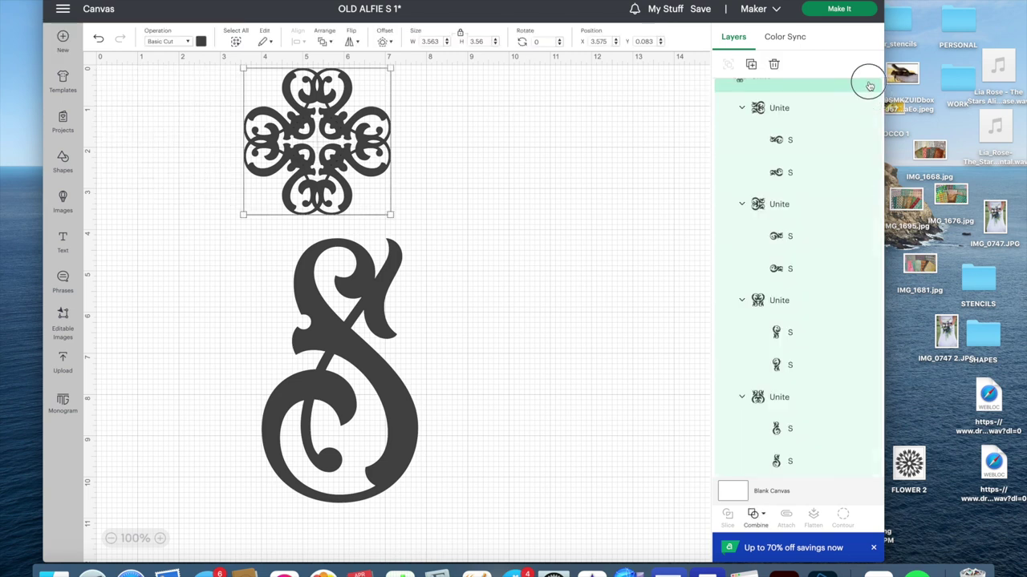
{"action": "left_click_drag", "start_coordinate": [348, 381], "coordinate": [364, 209]}
{"action": "left_click_drag", "start_coordinate": [405, 414], "coordinate": [300, 260]}
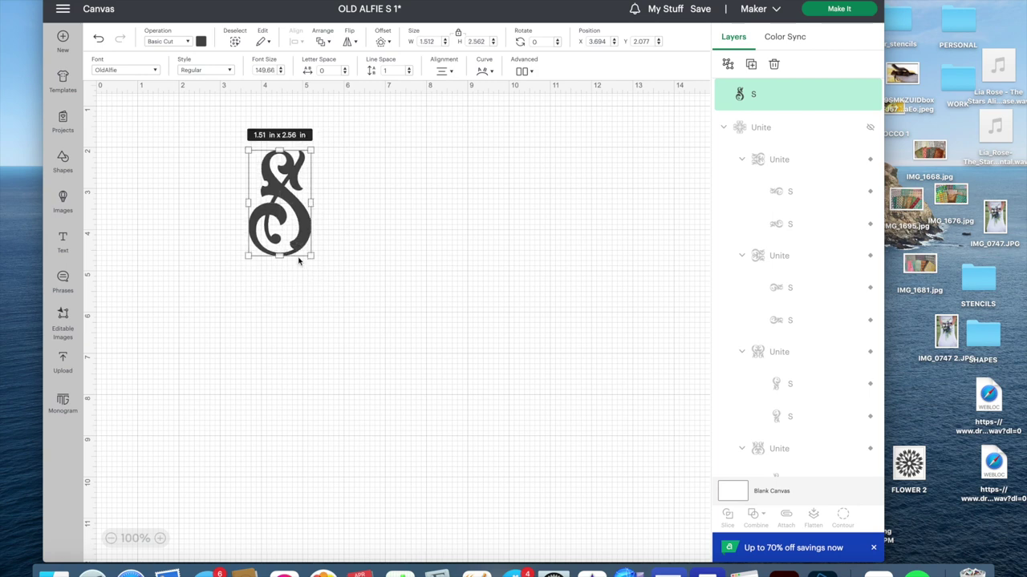
Duplicate the S, flip the copy vertically and place it directly beneath the original.
{"action": "key", "text": "super+d"}
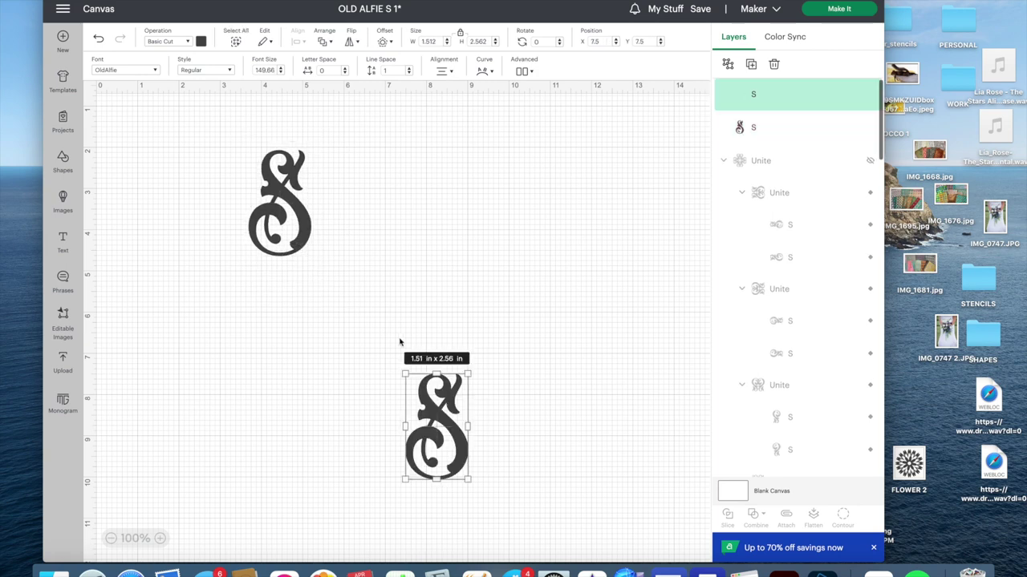
{"action": "left_click", "coordinate": [351, 42]}
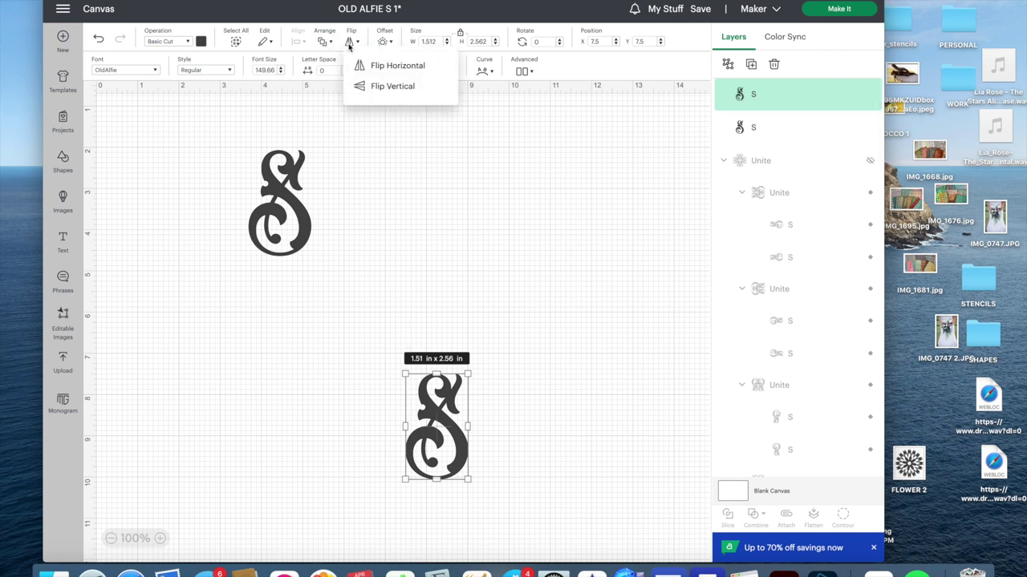
{"action": "left_click", "coordinate": [371, 85]}
{"action": "left_click_drag", "start_coordinate": [437, 396], "coordinate": [277, 281]}
Paste another copy of the flipped S, rotate it to 90 degrees and place it to the right of the stacked pair.
{"action": "key", "text": "super+v"}
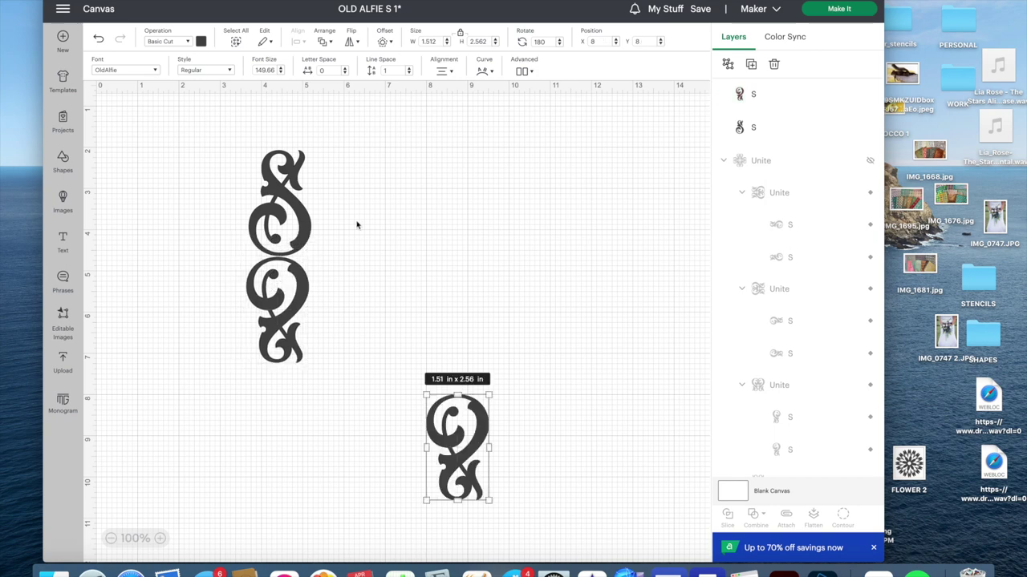
{"action": "left_click", "coordinate": [541, 41]}
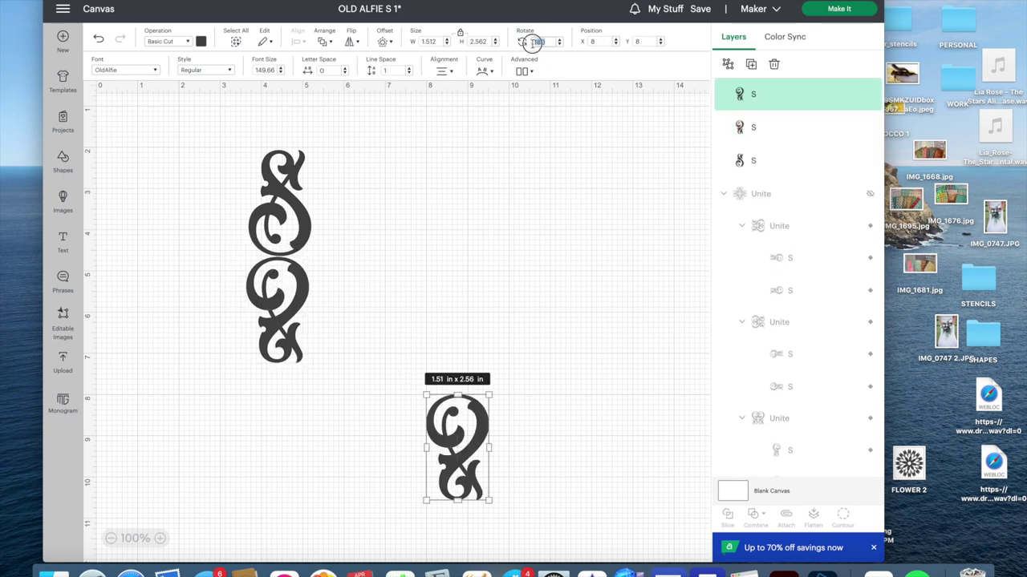
{"action": "type", "text": "90"}
{"action": "key", "text": "Return"}
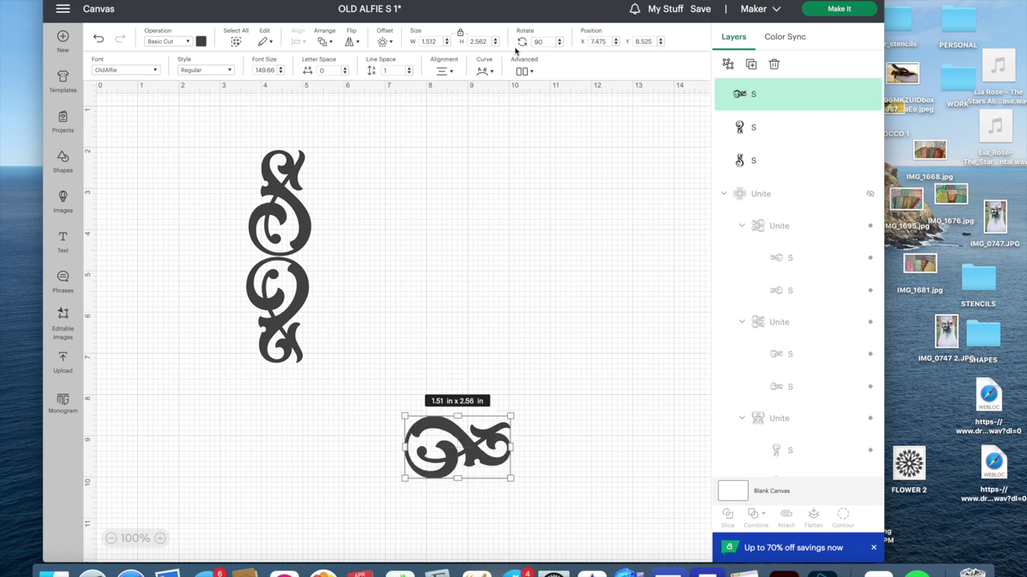
{"action": "left_click_drag", "start_coordinate": [445, 422], "coordinate": [349, 252]}
Spread the upper and lower S apart around the sideways one, then flip the lower S horizontally and line it up beneath the upper.
{"action": "left_click_drag", "start_coordinate": [288, 327], "coordinate": [308, 340]}
{"action": "left_click_drag", "start_coordinate": [293, 224], "coordinate": [298, 216]}
{"action": "left_click", "coordinate": [302, 331]}
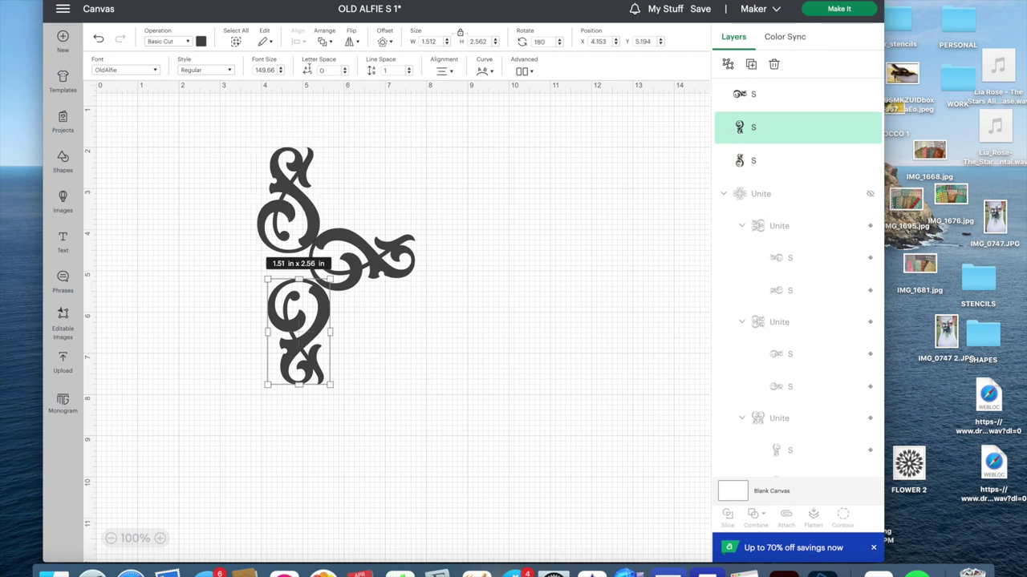
{"action": "left_click", "coordinate": [357, 42]}
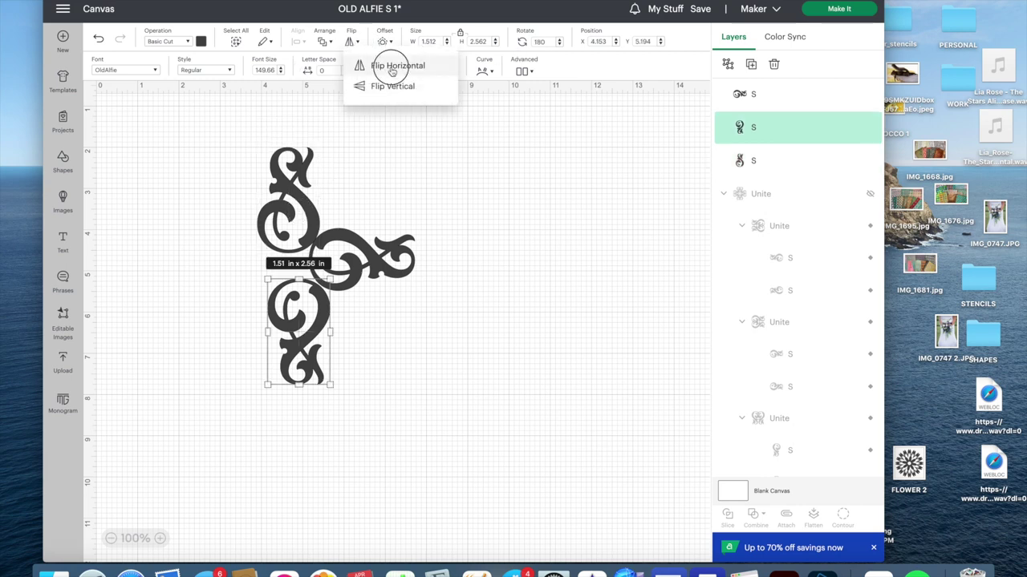
{"action": "left_click", "coordinate": [383, 70]}
{"action": "left_click_drag", "start_coordinate": [298, 366], "coordinate": [290, 358]}
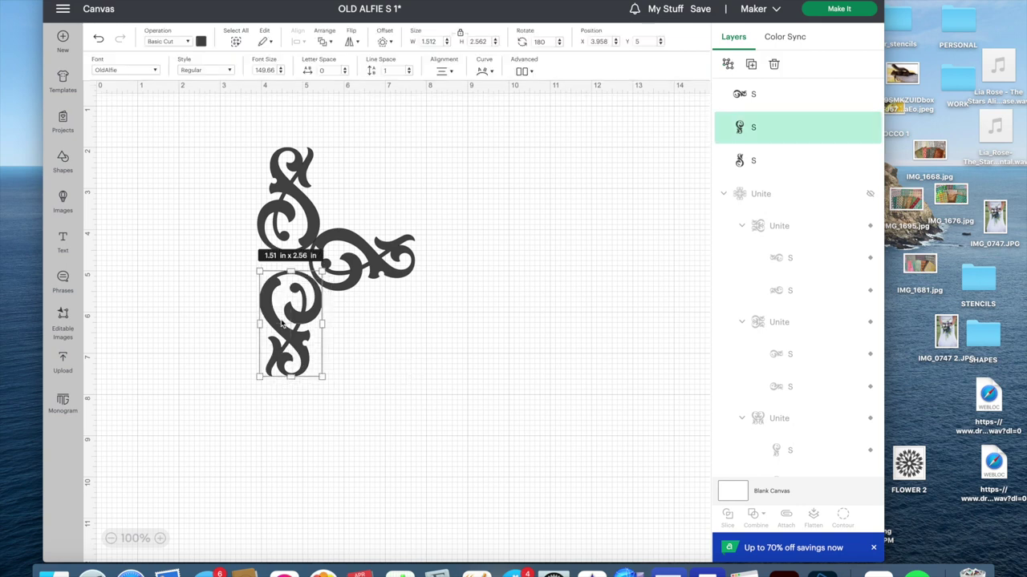
Duplicate the sideways S, flip the copy horizontally and place it opposite, on the left side of the stacked pair.
{"action": "left_click", "coordinate": [349, 287]}
{"action": "key", "text": "super+d"}
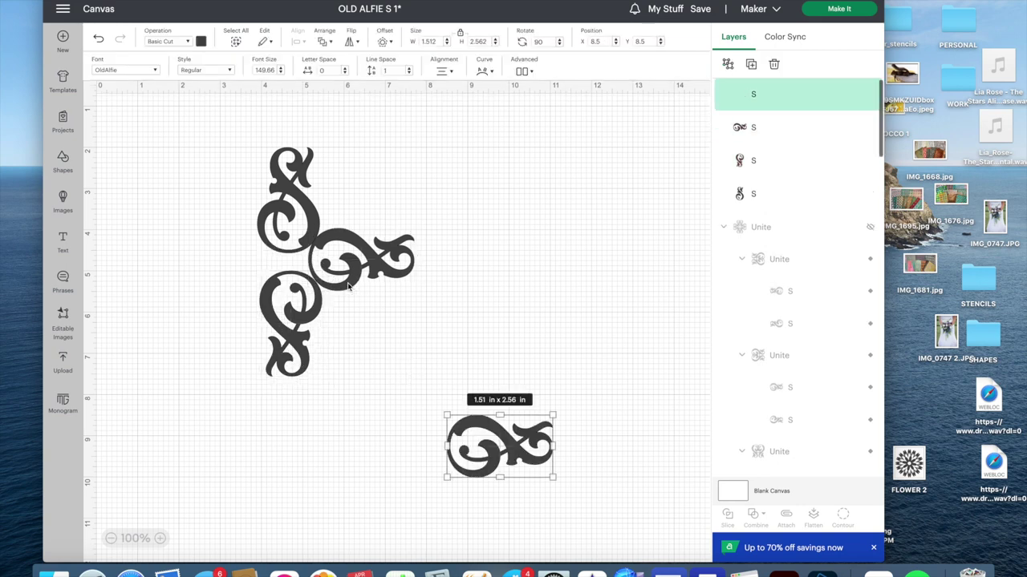
{"action": "left_click", "coordinate": [349, 44]}
{"action": "left_click", "coordinate": [375, 67]}
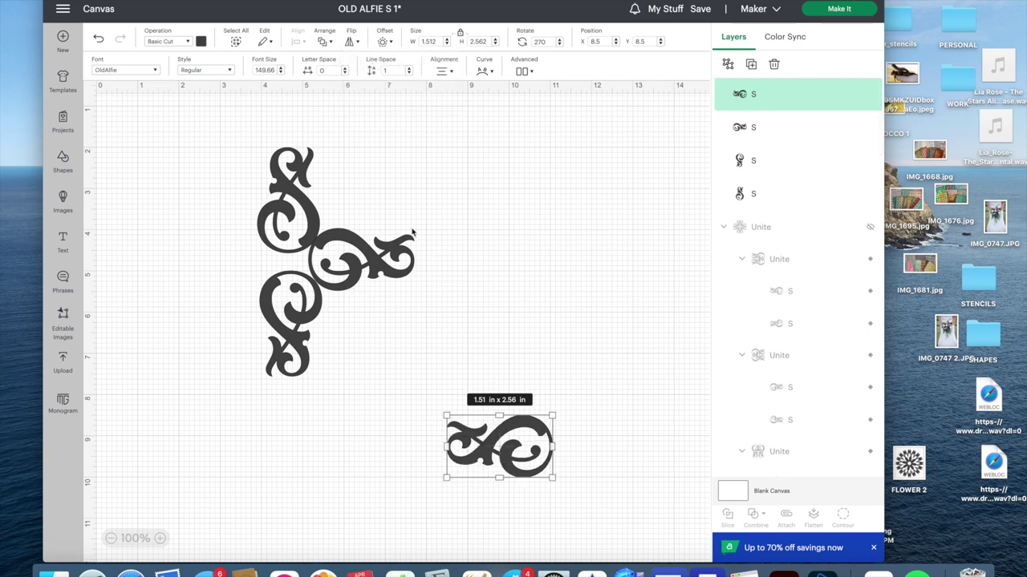
{"action": "left_click_drag", "start_coordinate": [502, 455], "coordinate": [226, 279]}
Flip the right-hand sideways S vertically, and shift the lower S slightly down and the left one inward.
{"action": "left_click", "coordinate": [344, 279]}
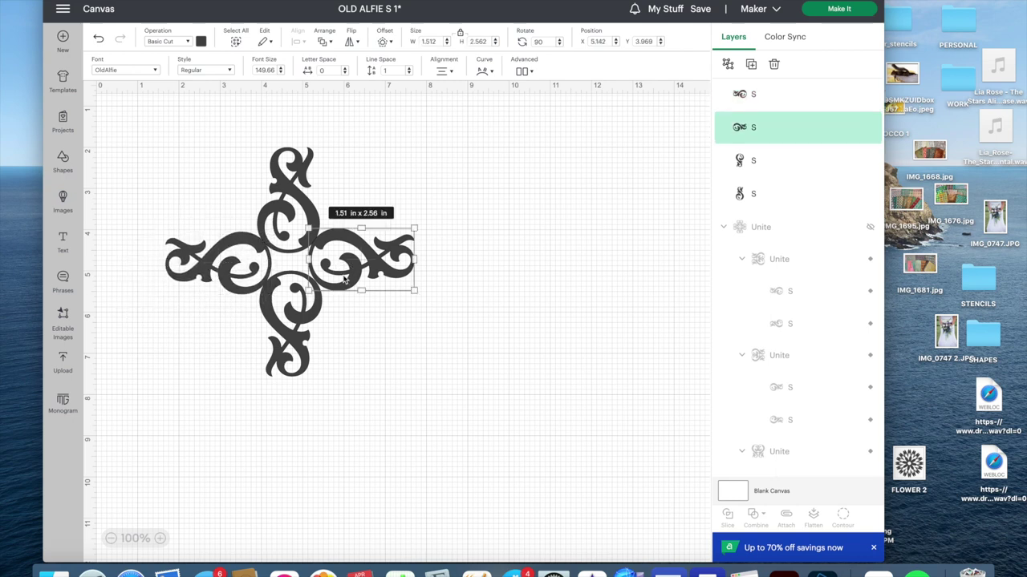
{"action": "left_click", "coordinate": [351, 41]}
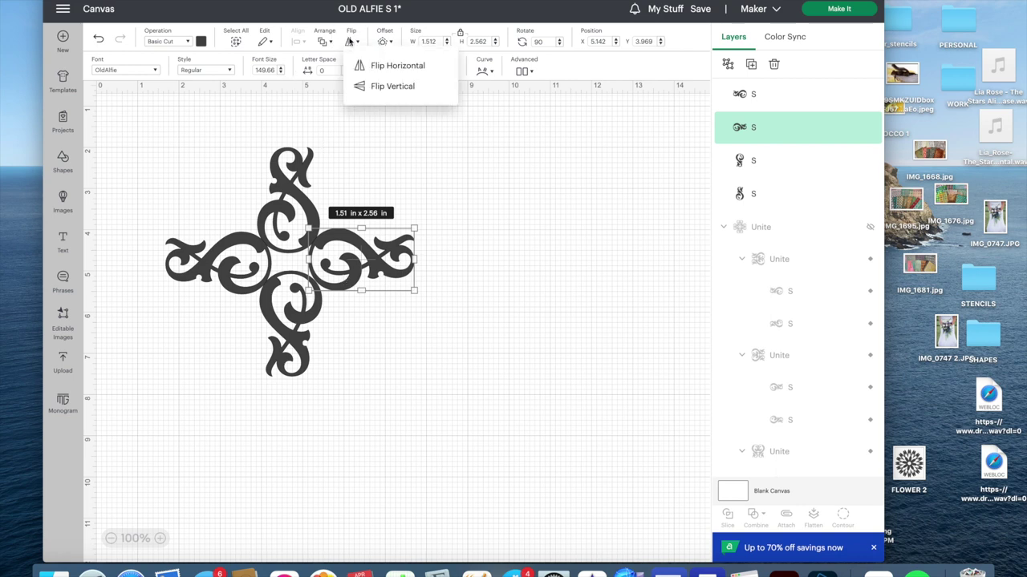
{"action": "left_click", "coordinate": [377, 86]}
{"action": "left_click", "coordinate": [338, 278]}
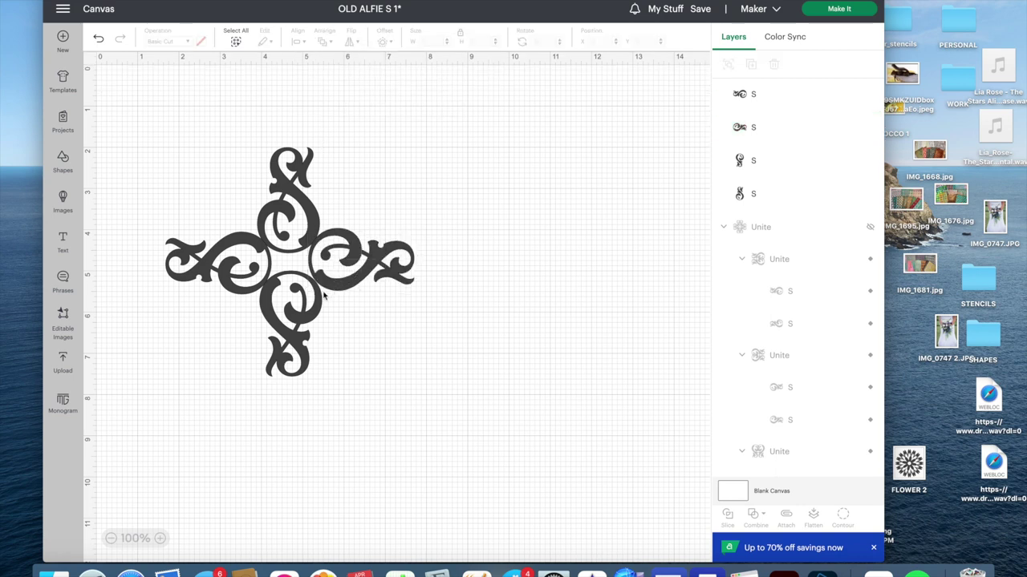
{"action": "left_click_drag", "start_coordinate": [323, 299], "coordinate": [318, 312]}
{"action": "left_click_drag", "start_coordinate": [253, 255], "coordinate": [265, 262]}
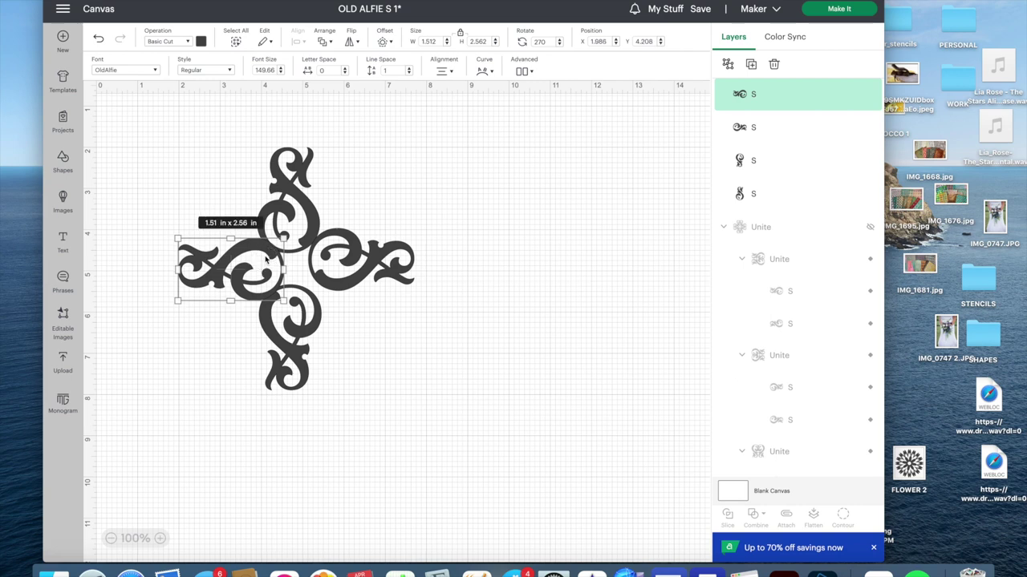
Move the right-hand S away, set its rotation to 0, flip it vertically and place it against the upright S.
{"action": "left_click_drag", "start_coordinate": [372, 243], "coordinate": [434, 178]}
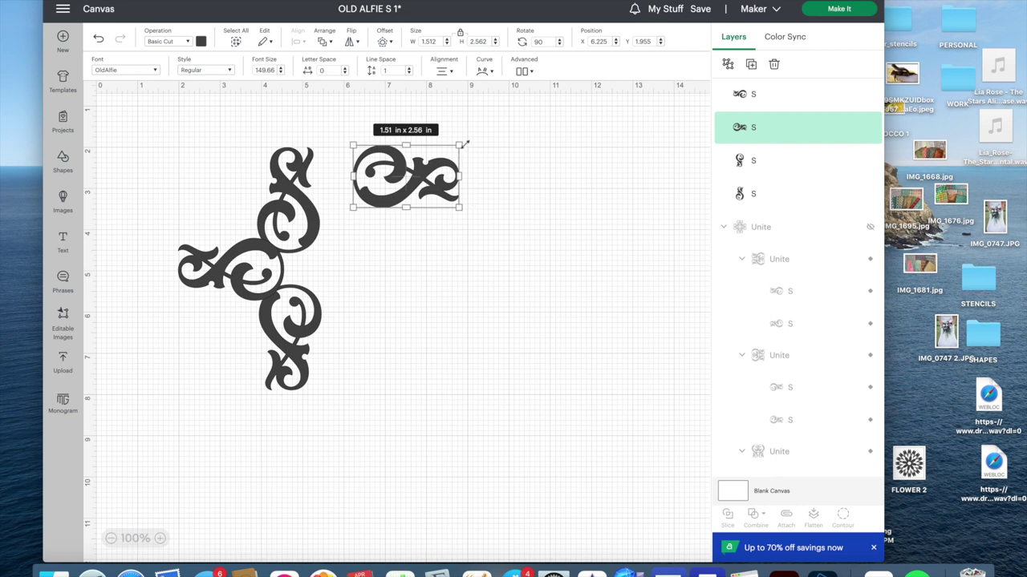
{"action": "left_click", "coordinate": [552, 41]}
{"action": "type", "text": "0"}
{"action": "key", "text": "Return"}
{"action": "left_click_drag", "start_coordinate": [423, 193], "coordinate": [371, 216]}
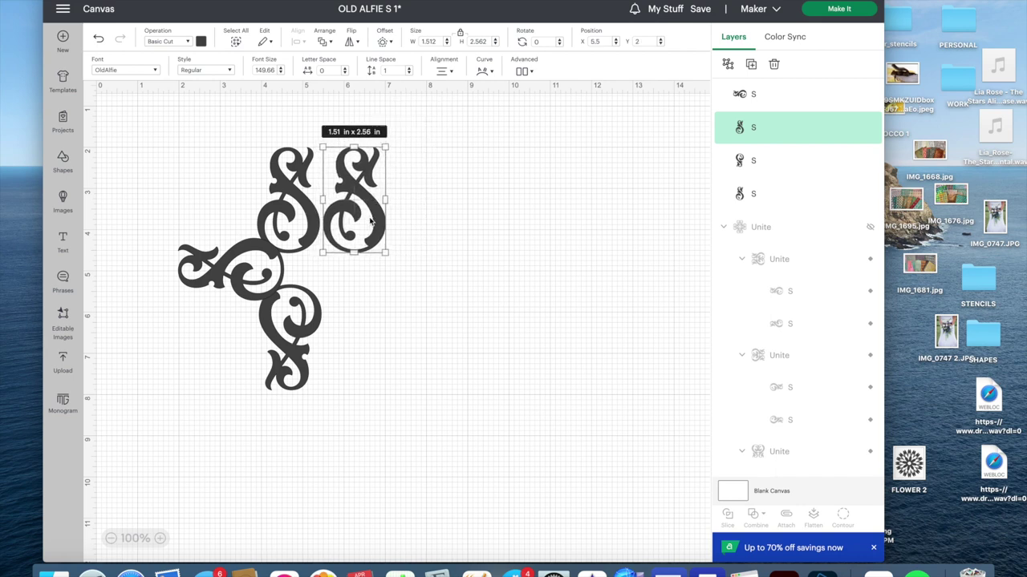
{"action": "left_click", "coordinate": [350, 41]}
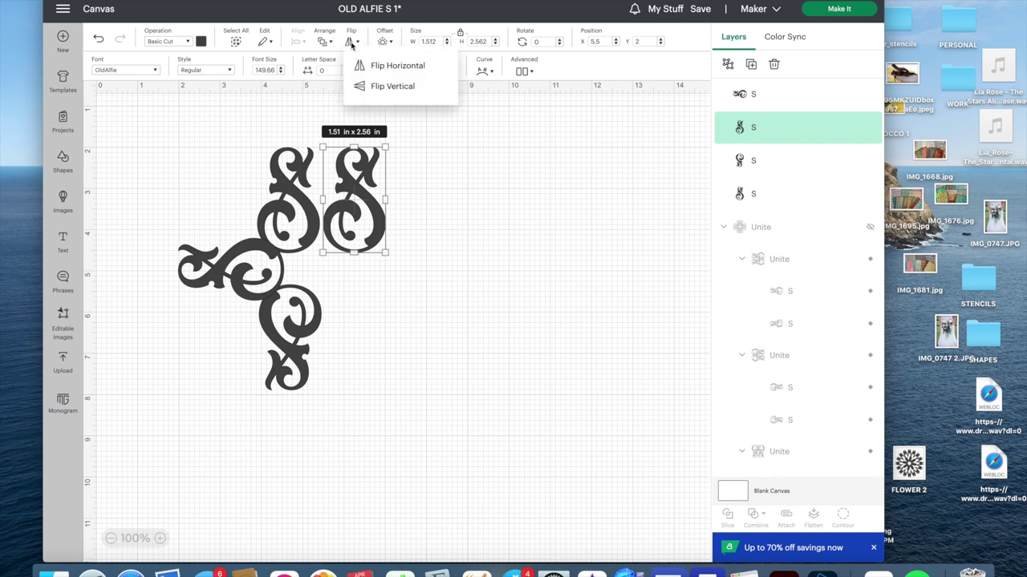
{"action": "left_click", "coordinate": [377, 87]}
{"action": "left_click_drag", "start_coordinate": [374, 182], "coordinate": [354, 180]}
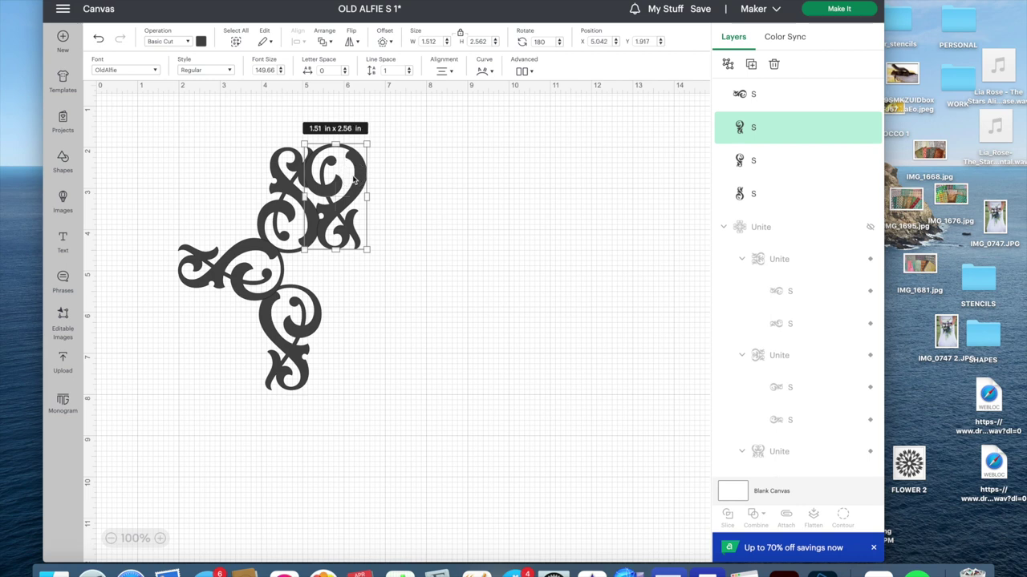
Delete the left and lower S, and place the flipped S below the upright one so their curls overlap.
{"action": "left_click", "coordinate": [297, 301]}
{"action": "left_click", "coordinate": [251, 268], "text": "shift"}
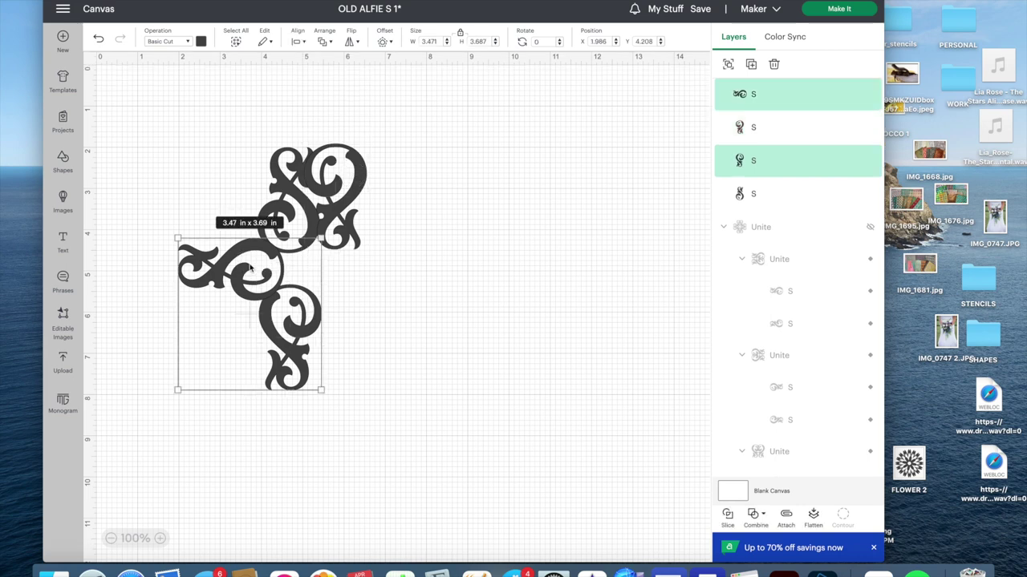
{"action": "key", "text": "Delete"}
{"action": "left_click_drag", "start_coordinate": [349, 196], "coordinate": [302, 271]}
{"action": "left_click", "coordinate": [360, 275]}
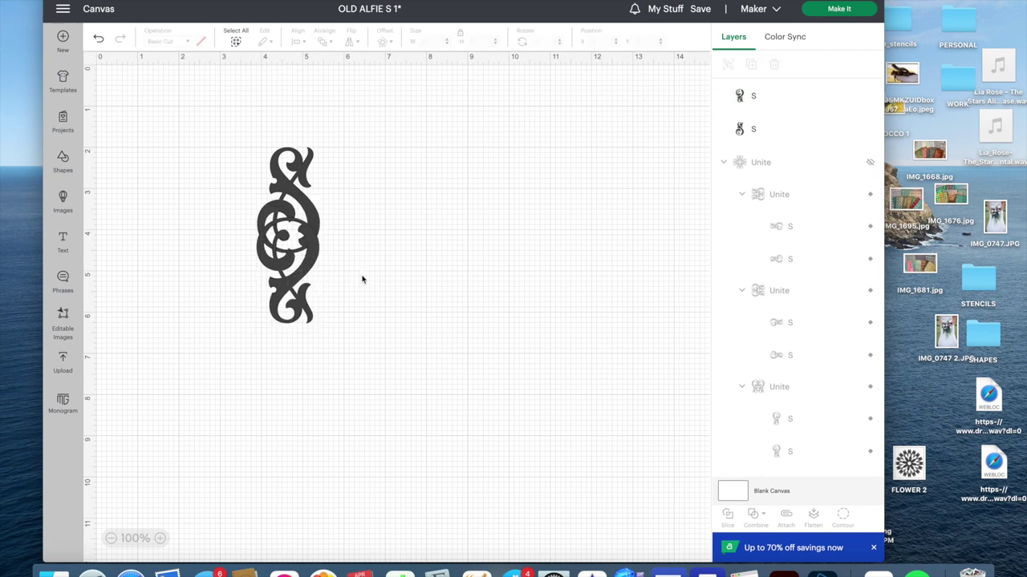
{"action": "left_click", "coordinate": [282, 319]}
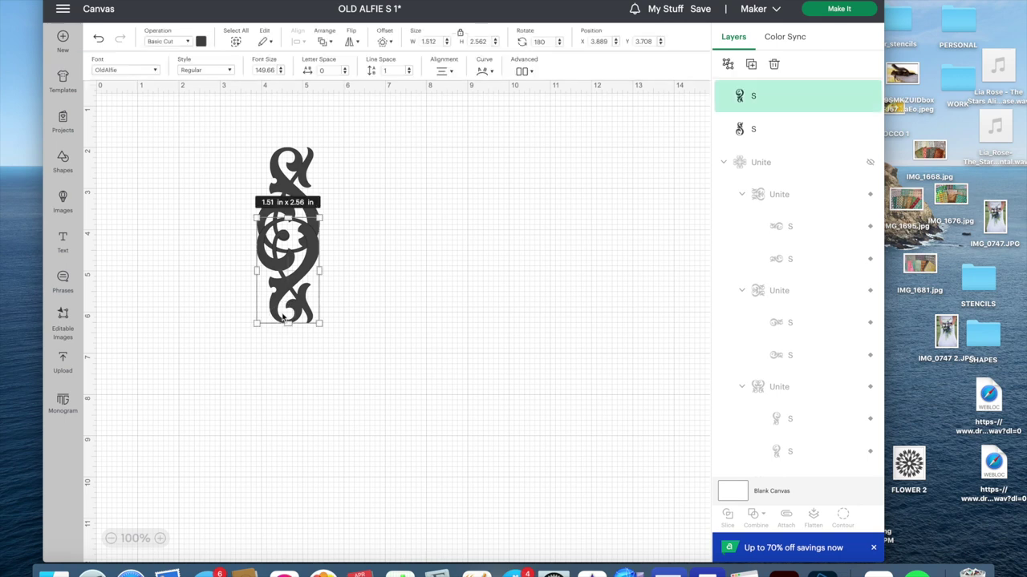
{"action": "left_click_drag", "start_coordinate": [283, 318], "coordinate": [283, 320]}
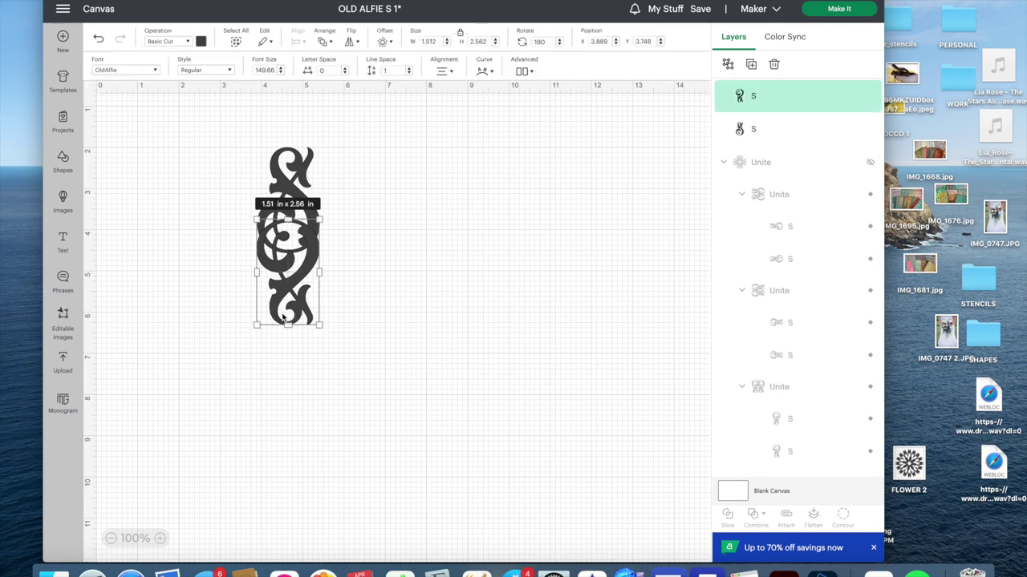
{"action": "left_click", "coordinate": [350, 318]}
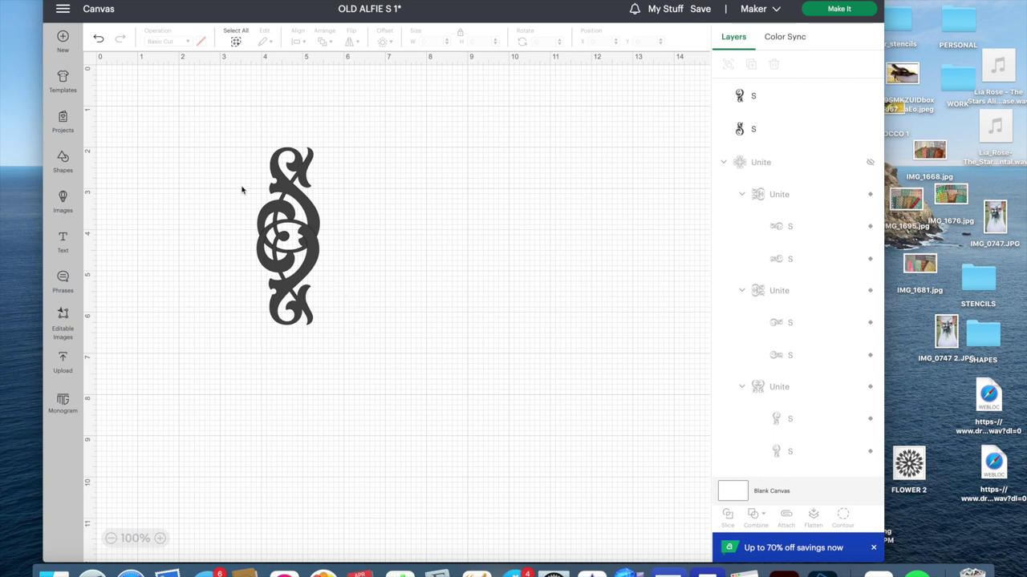
Center the two overlapping S letters horizontally and unite them.
{"action": "left_click_drag", "start_coordinate": [234, 134], "coordinate": [385, 393]}
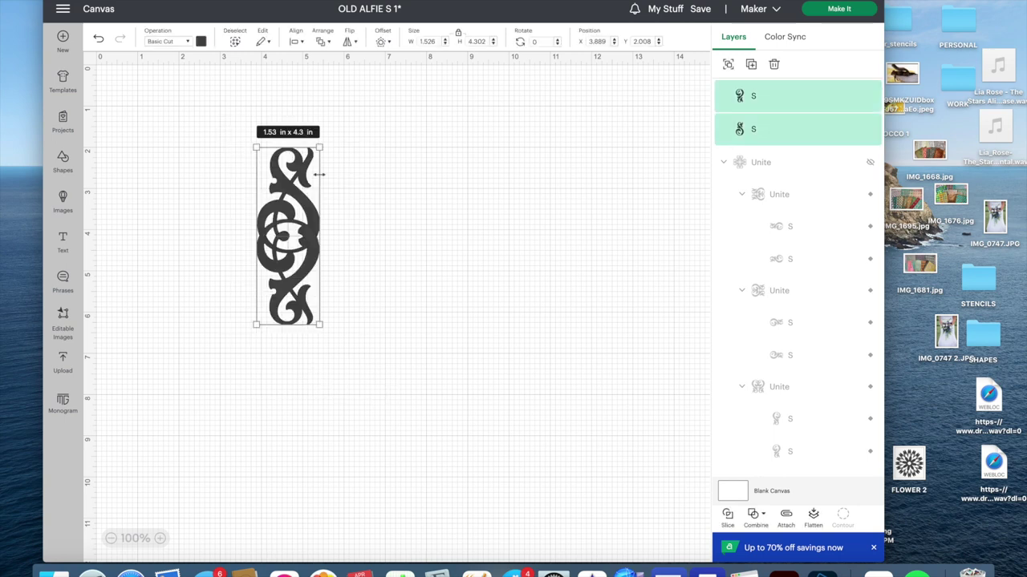
{"action": "left_click", "coordinate": [296, 40]}
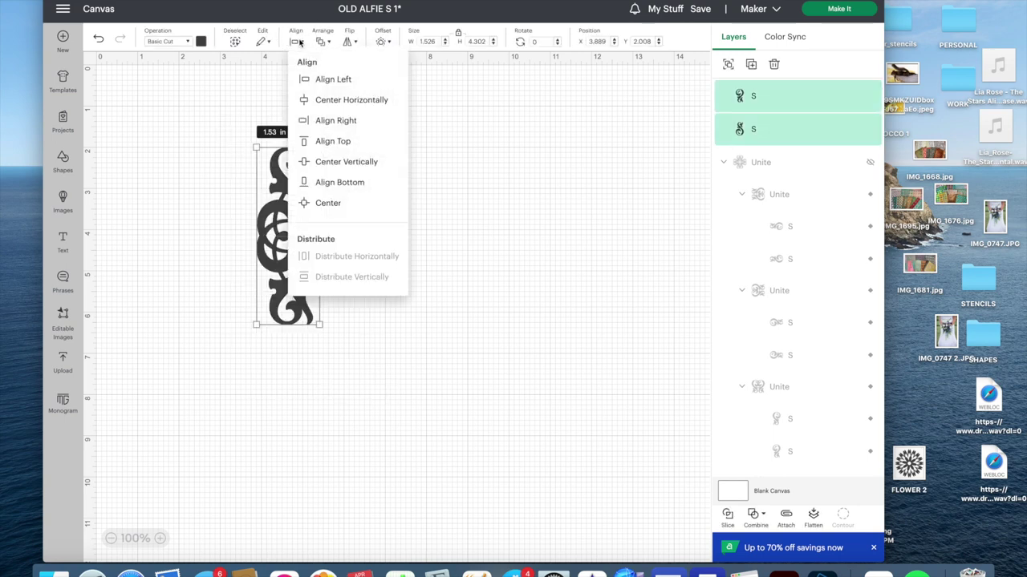
{"action": "left_click", "coordinate": [344, 100]}
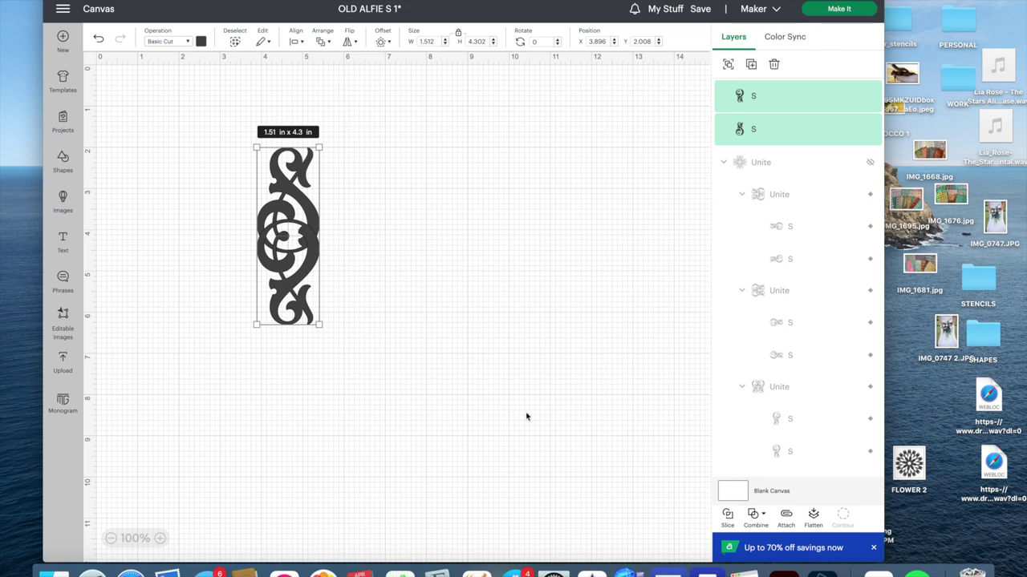
{"action": "left_click", "coordinate": [753, 514]}
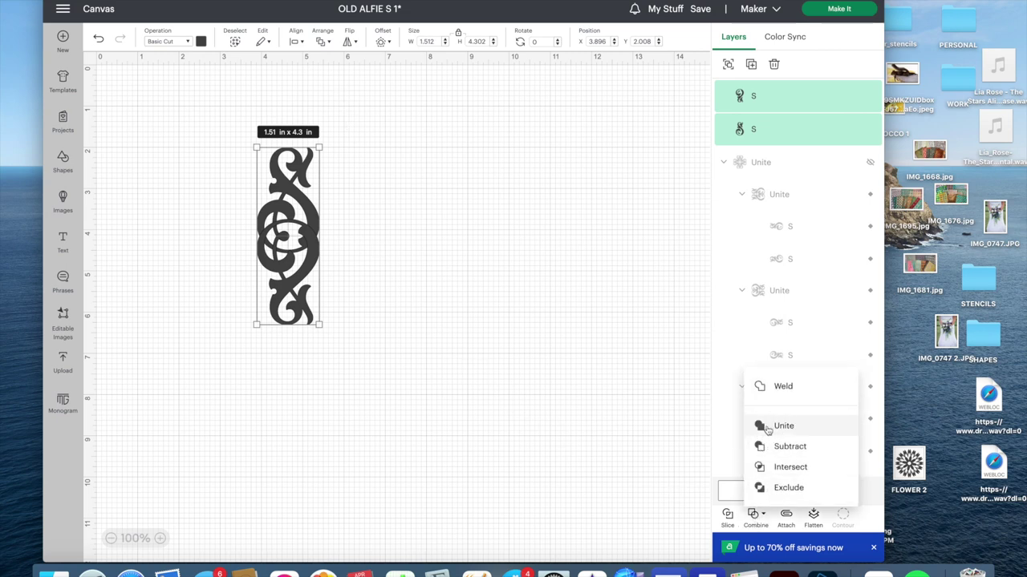
{"action": "left_click", "coordinate": [503, 407]}
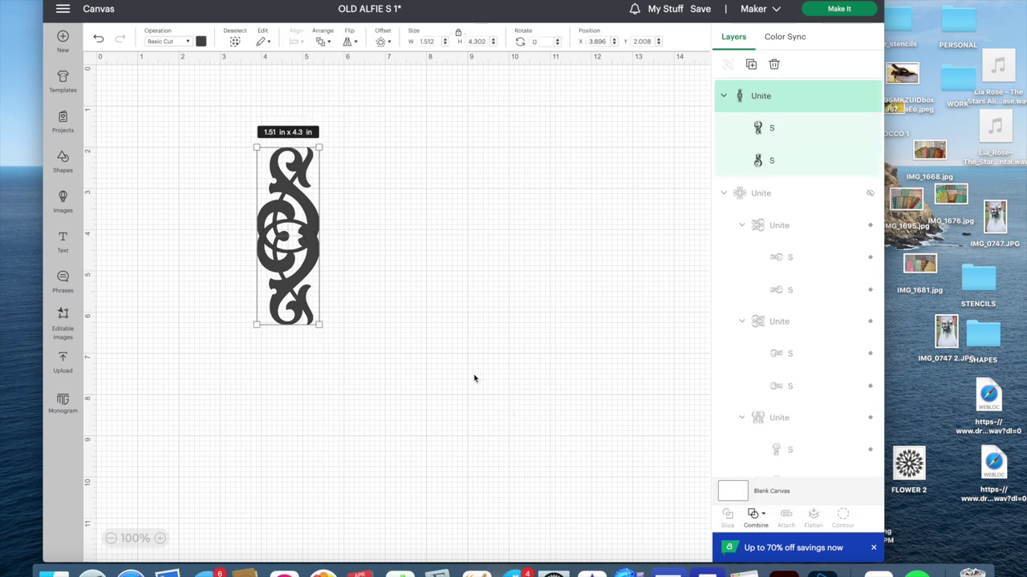
Duplicate the united S pair, flip the copy horizontally and place it slightly overlapping the right side of the original.
{"action": "key", "text": "super+d"}
{"action": "left_click_drag", "start_coordinate": [508, 496], "coordinate": [359, 212]}
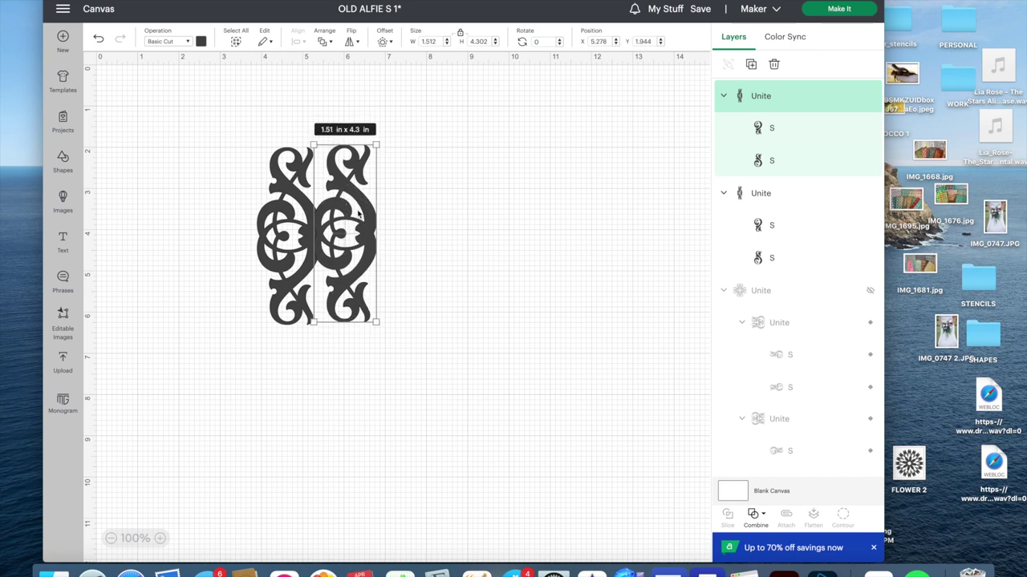
{"action": "left_click", "coordinate": [350, 41]}
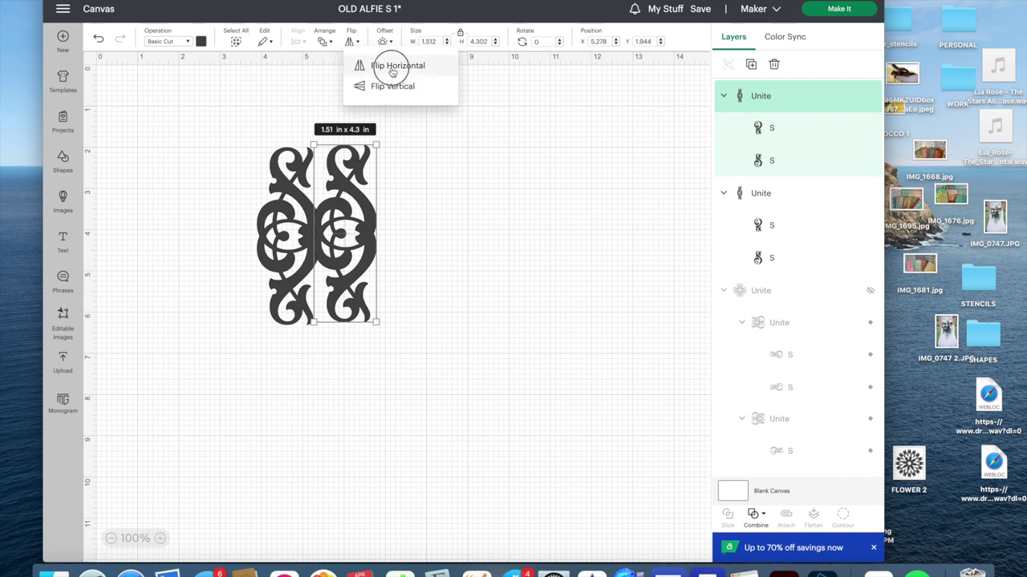
{"action": "left_click", "coordinate": [393, 65]}
{"action": "left_click", "coordinate": [433, 245]}
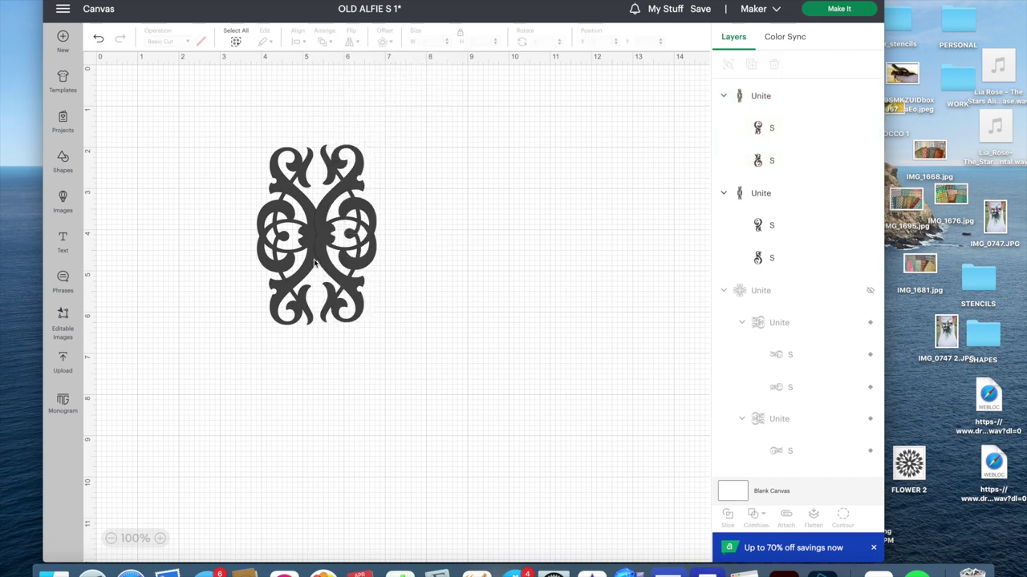
{"action": "left_click_drag", "start_coordinate": [340, 252], "coordinate": [340, 255]}
Unhide the finished 3 in square ornament.
{"action": "scroll", "coordinate": [802, 241], "scroll_direction": "down", "scroll_amount": 3}
{"action": "left_click", "coordinate": [870, 141]}
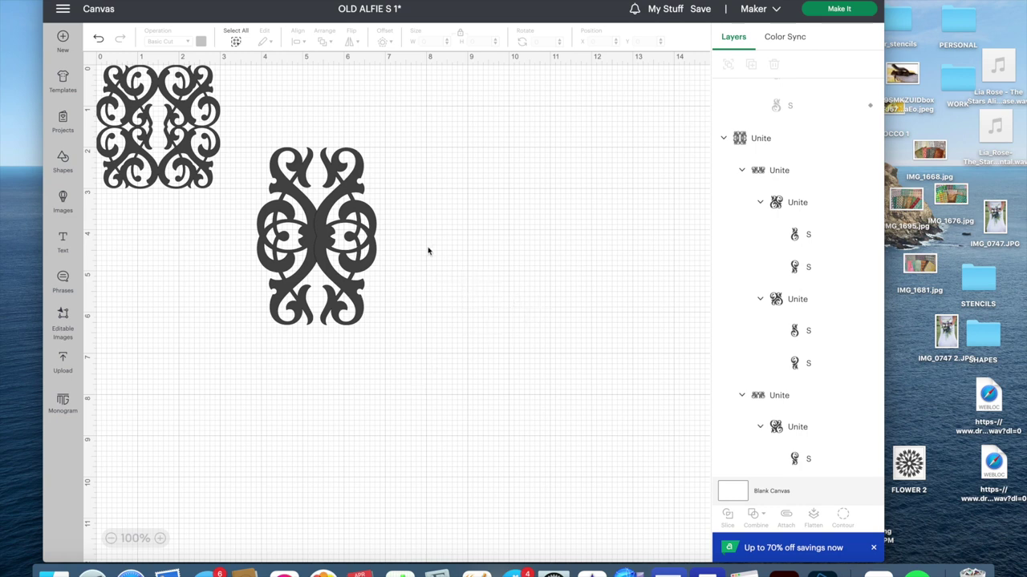
Center the two mirrored S pairs vertically and unite them.
{"action": "left_click_drag", "start_coordinate": [267, 126], "coordinate": [409, 316]}
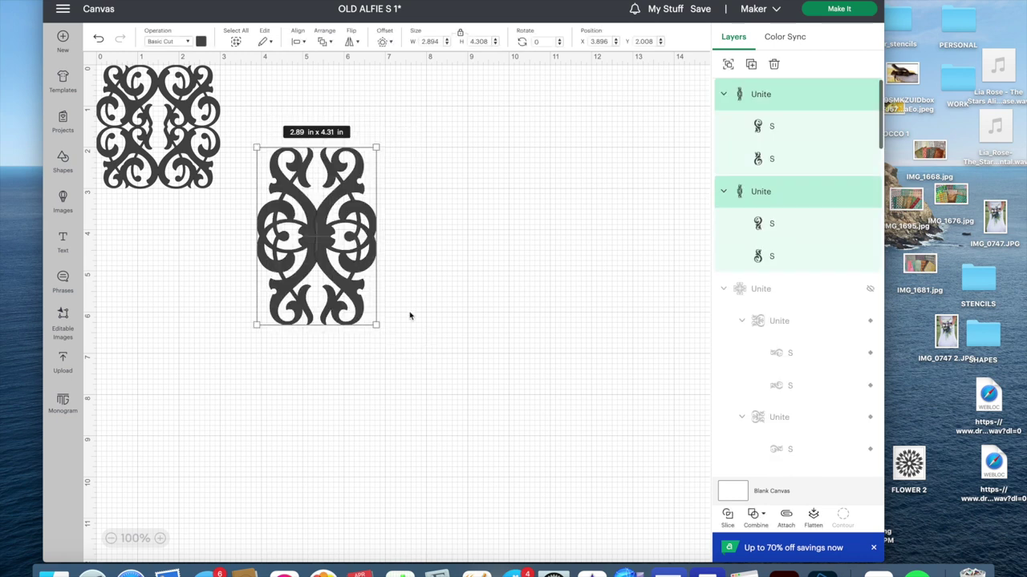
{"action": "left_click", "coordinate": [299, 42]}
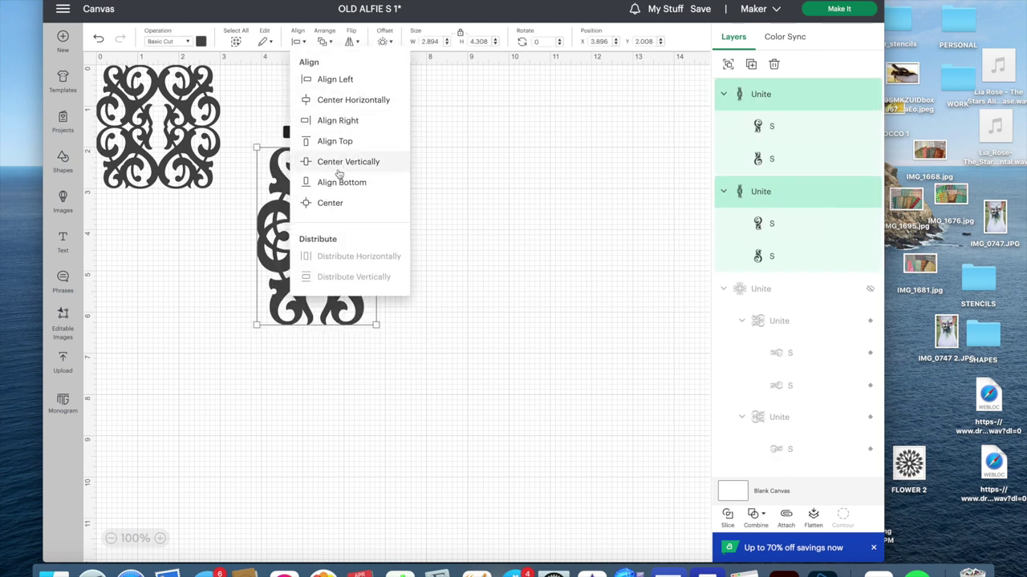
{"action": "left_click", "coordinate": [344, 100]}
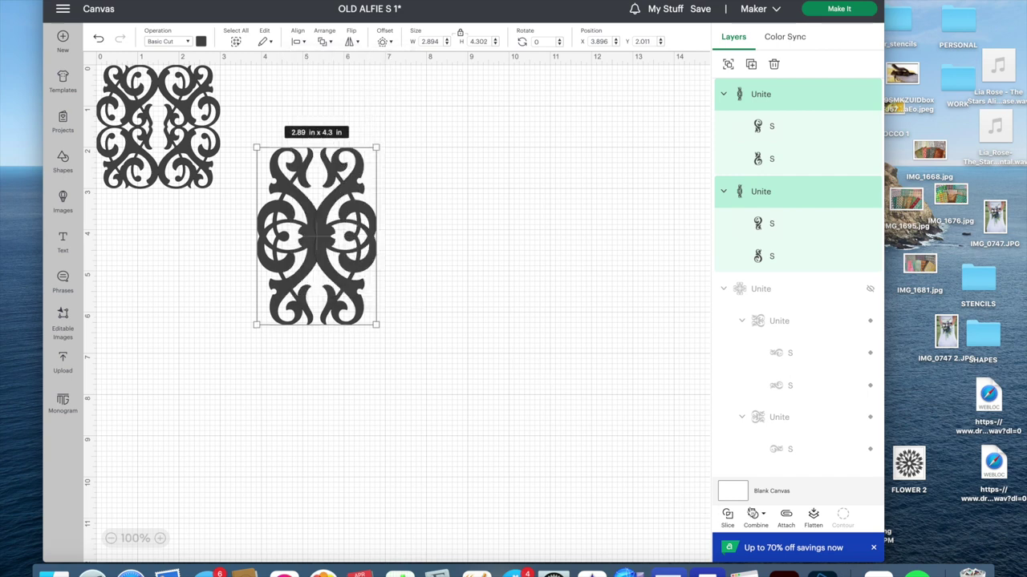
{"action": "left_click", "coordinate": [754, 514]}
{"action": "left_click", "coordinate": [756, 387]}
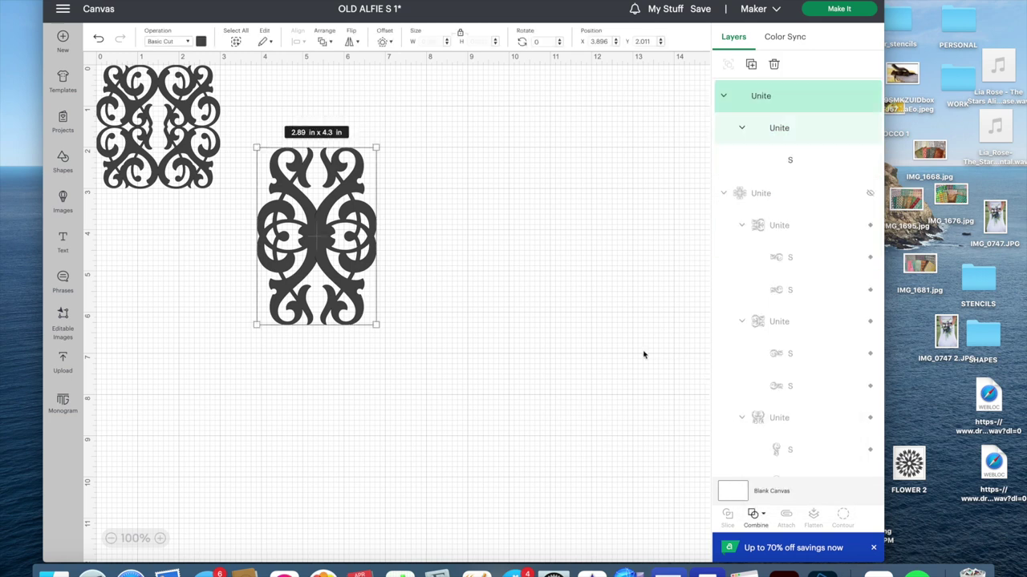
Move the united ornament to the canvas's top edge, paste a copy touching its right side and unite both.
{"action": "left_click_drag", "start_coordinate": [318, 266], "coordinate": [319, 183]}
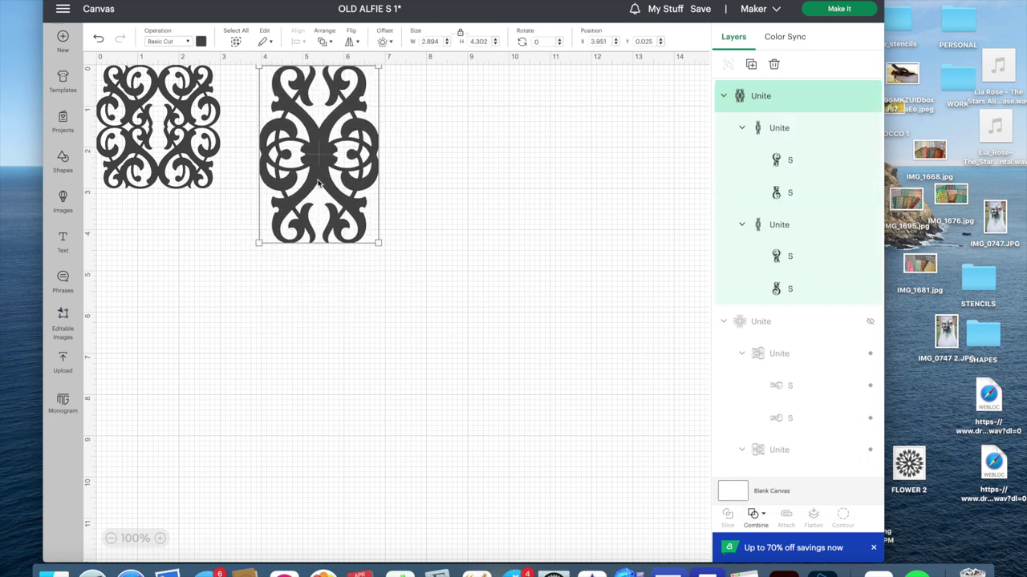
{"action": "key", "text": "super+c"}
{"action": "key", "text": "super+v"}
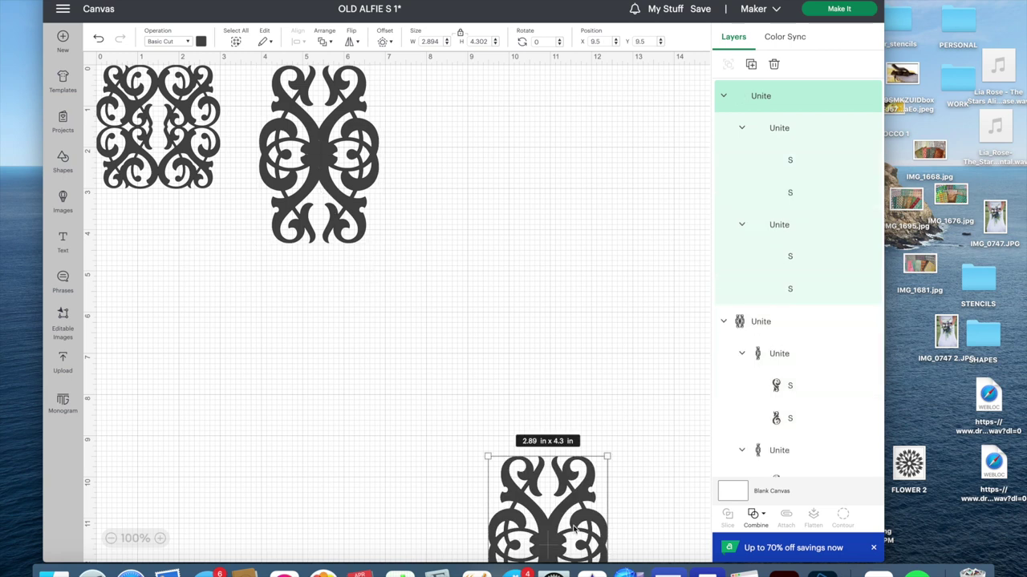
{"action": "left_click_drag", "start_coordinate": [552, 505], "coordinate": [436, 114]}
{"action": "left_click", "coordinate": [760, 321], "text": "shift"}
{"action": "left_click", "coordinate": [756, 513]}
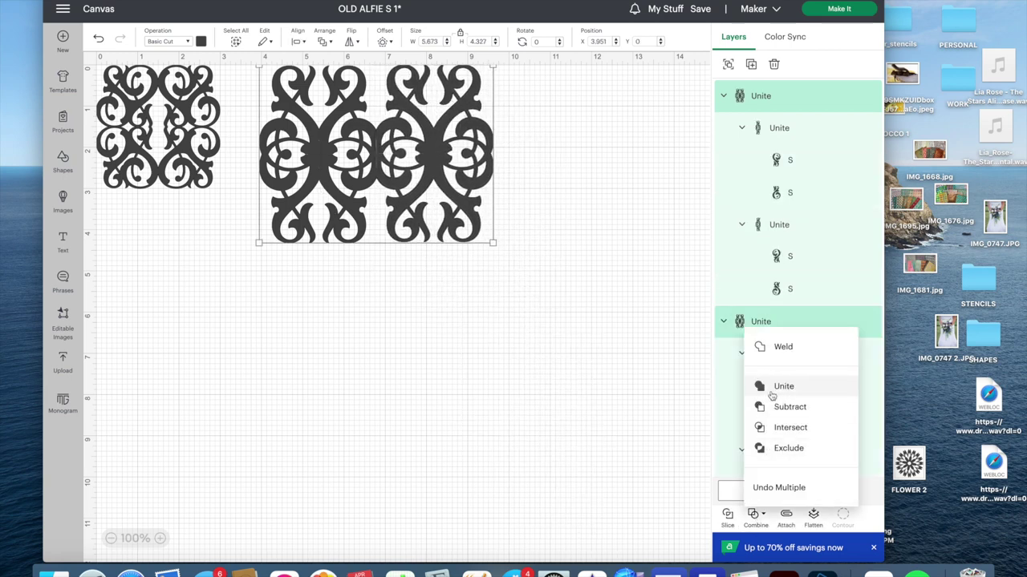
{"action": "left_click", "coordinate": [770, 393]}
{"action": "left_click", "coordinate": [509, 399]}
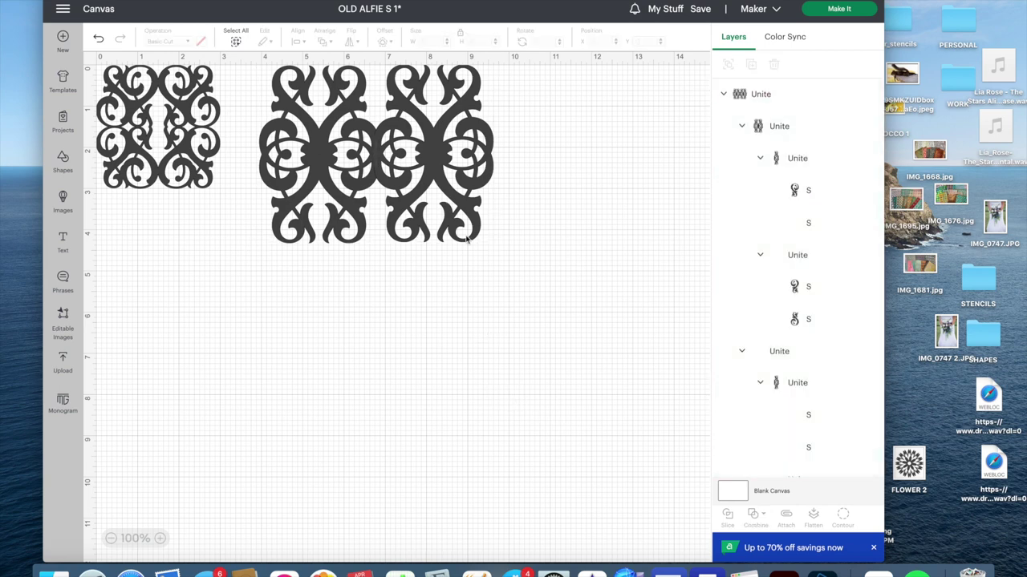
Place the new ornament in the canvas's upper-left corner at about 3.87 × 2.95 in, with the square ornament beneath it.
{"action": "left_click_drag", "start_coordinate": [141, 138], "coordinate": [184, 417]}
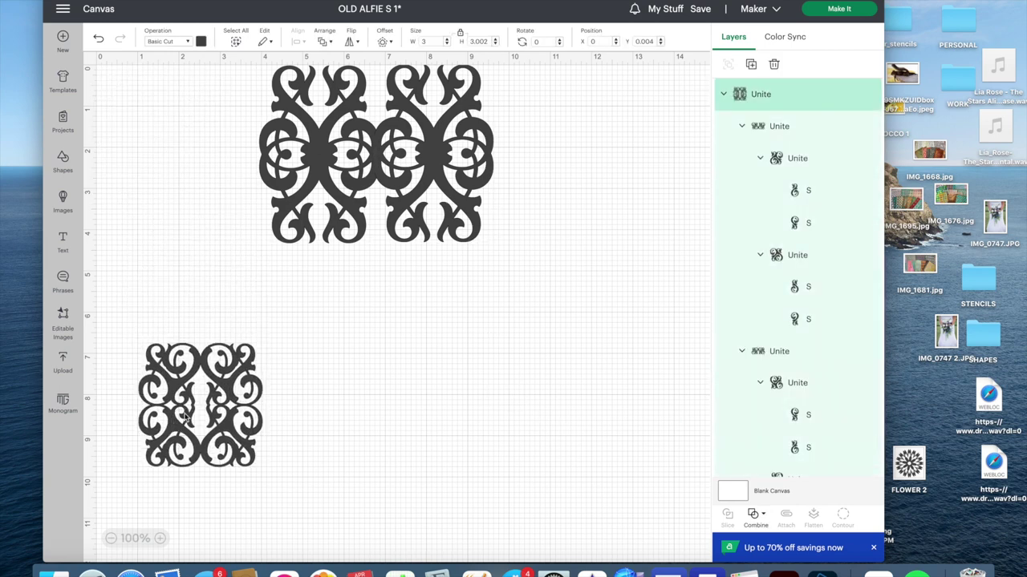
{"action": "left_click_drag", "start_coordinate": [356, 166], "coordinate": [193, 166]}
{"action": "left_click_drag", "start_coordinate": [328, 240], "coordinate": [264, 168]}
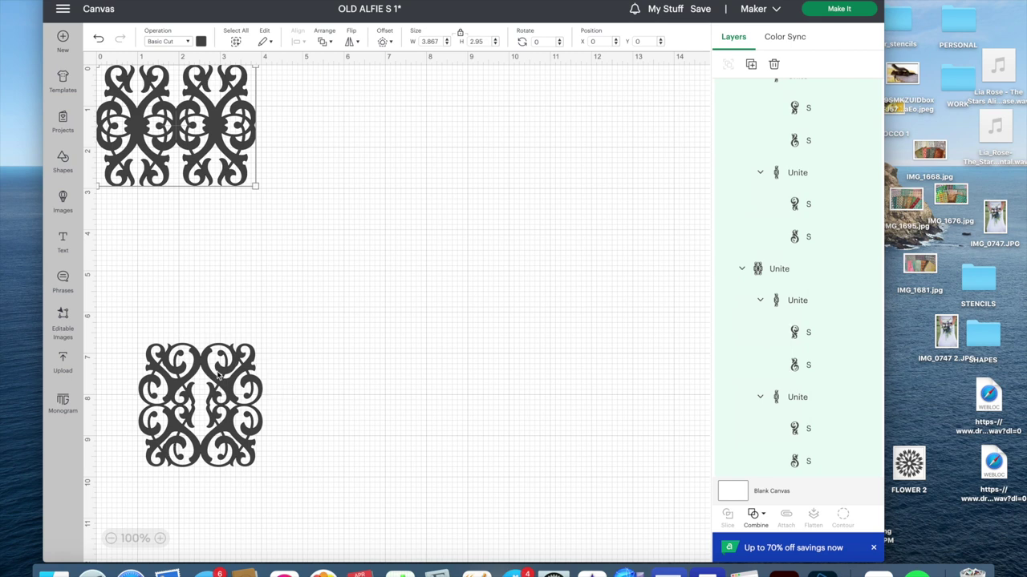
{"action": "left_click_drag", "start_coordinate": [216, 435], "coordinate": [161, 309]}
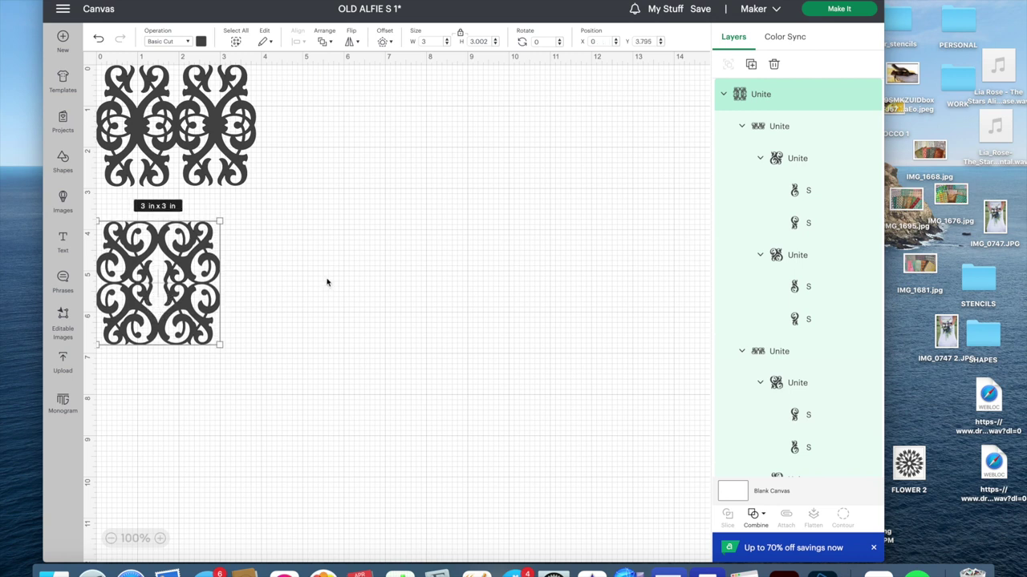
Paste a copy of the upper ornament and place it slightly overlapping the original's right side, at X 3.764 and Y 0.
{"action": "left_click", "coordinate": [224, 149]}
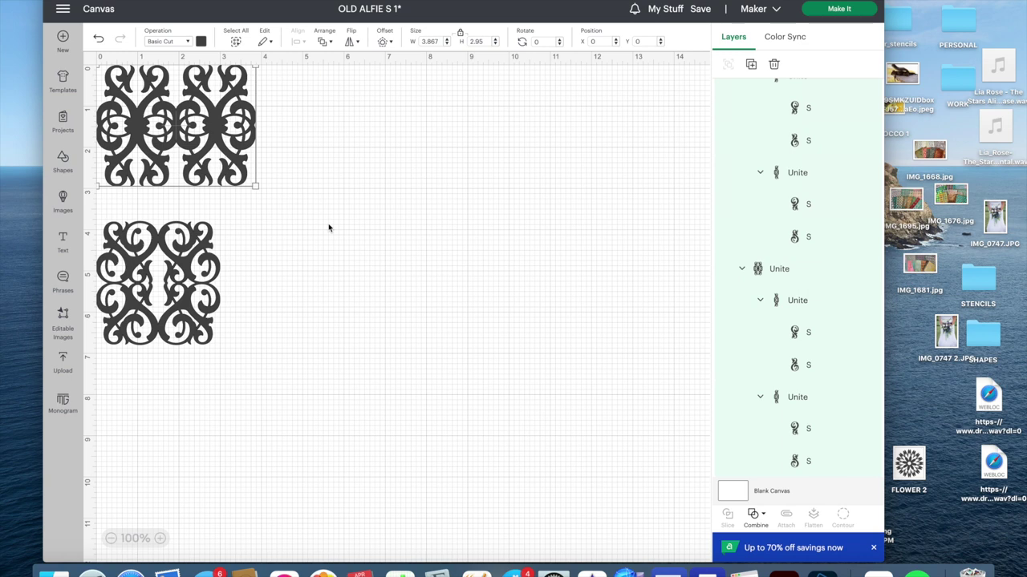
{"action": "key", "text": "super+v"}
{"action": "left_click_drag", "start_coordinate": [557, 518], "coordinate": [308, 105]}
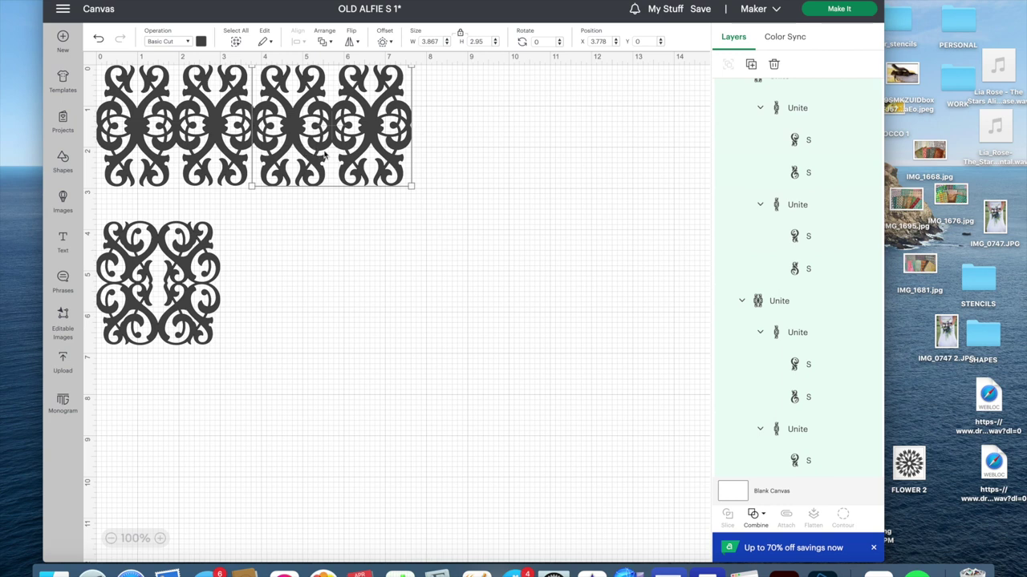
{"action": "left_click", "coordinate": [323, 151]}
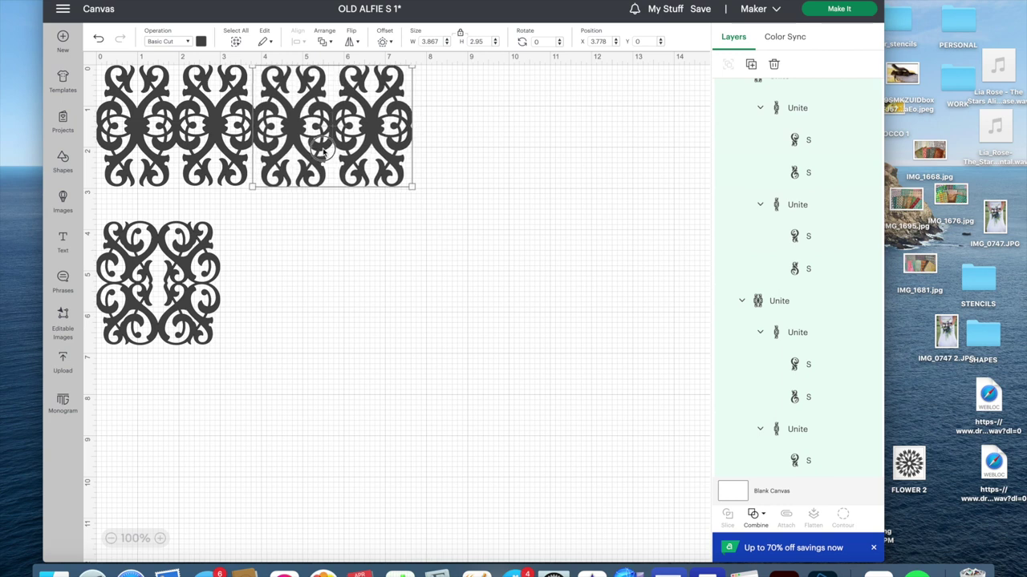
{"action": "left_click_drag", "start_coordinate": [322, 150], "coordinate": [320, 145]}
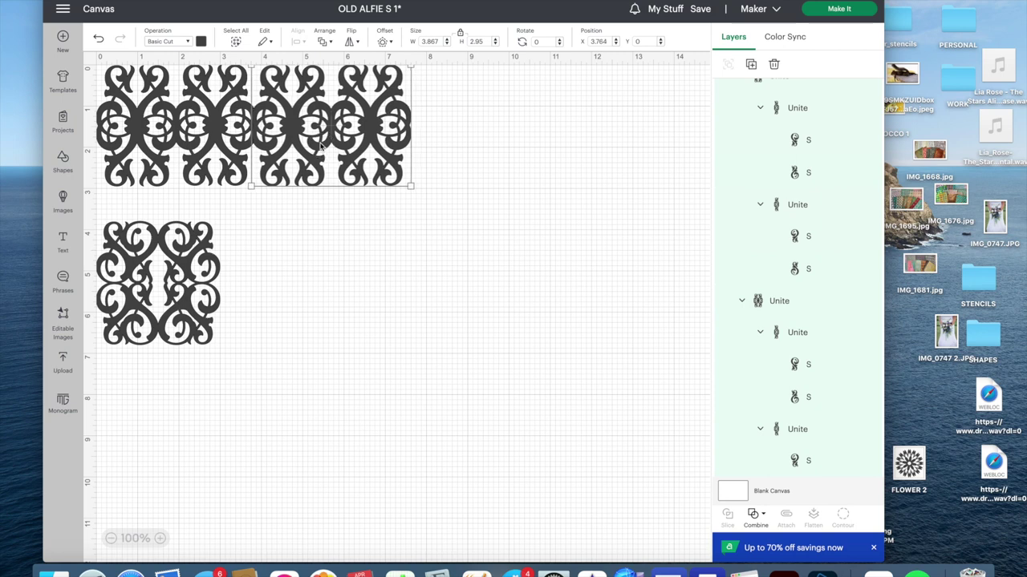
{"action": "left_click", "coordinate": [310, 228]}
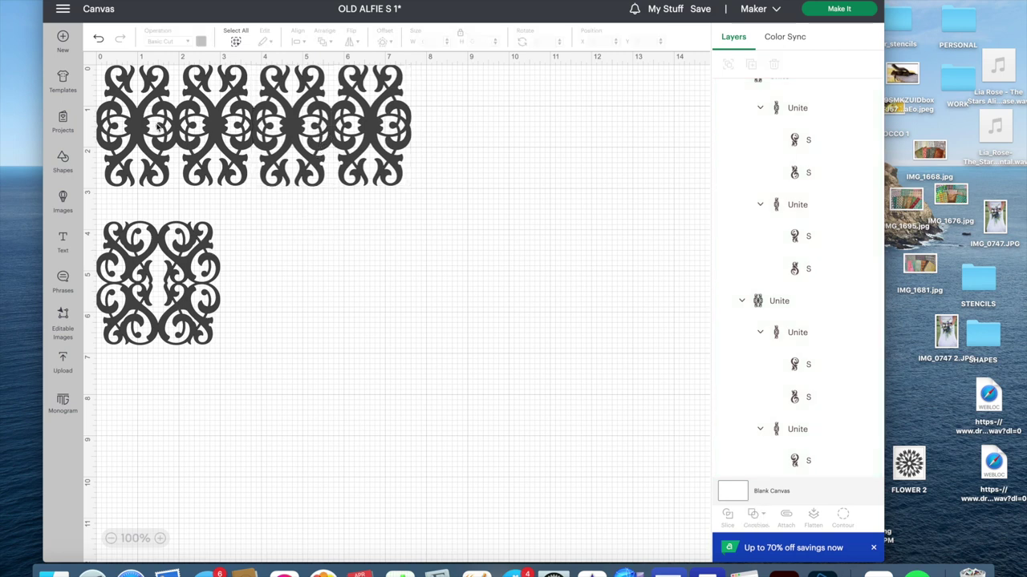
Undo the unite on both wide ornaments in the upper row, splitting each into its two component ornaments.
{"action": "left_click", "coordinate": [158, 126]}
{"action": "left_click", "coordinate": [752, 514]}
{"action": "left_click", "coordinate": [762, 471]}
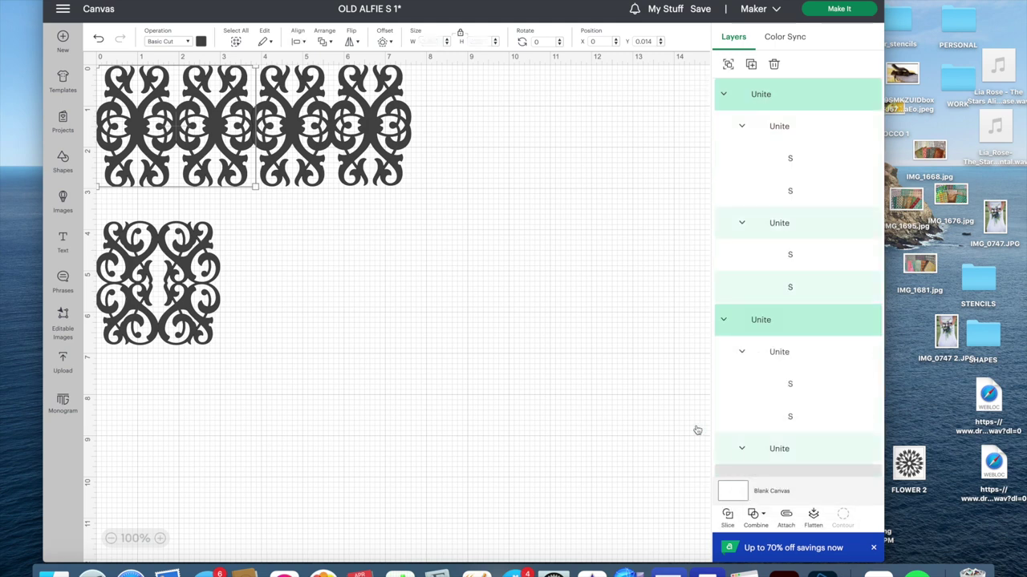
{"action": "left_click", "coordinate": [396, 169]}
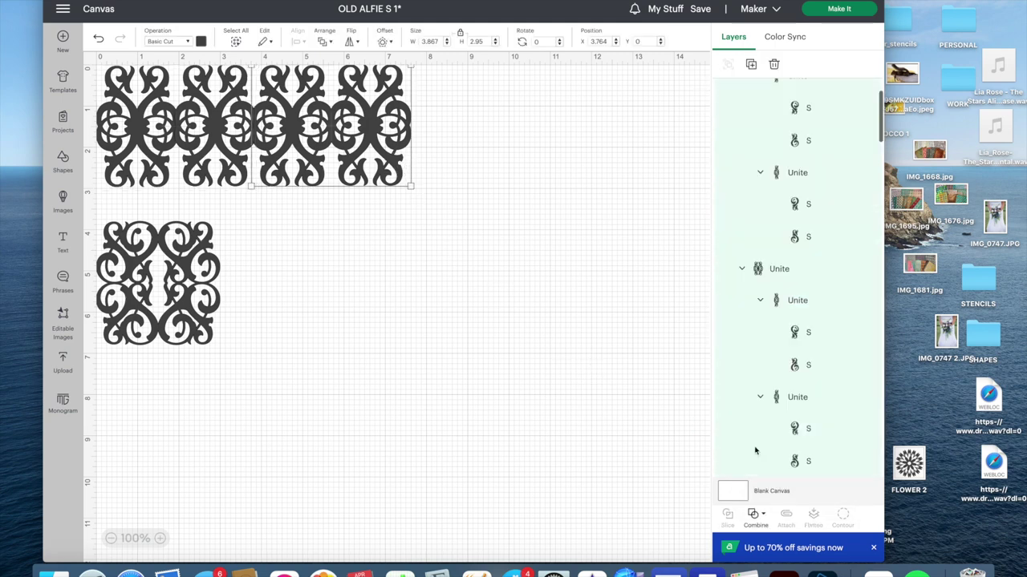
{"action": "left_click", "coordinate": [752, 514]}
{"action": "left_click", "coordinate": [773, 470]}
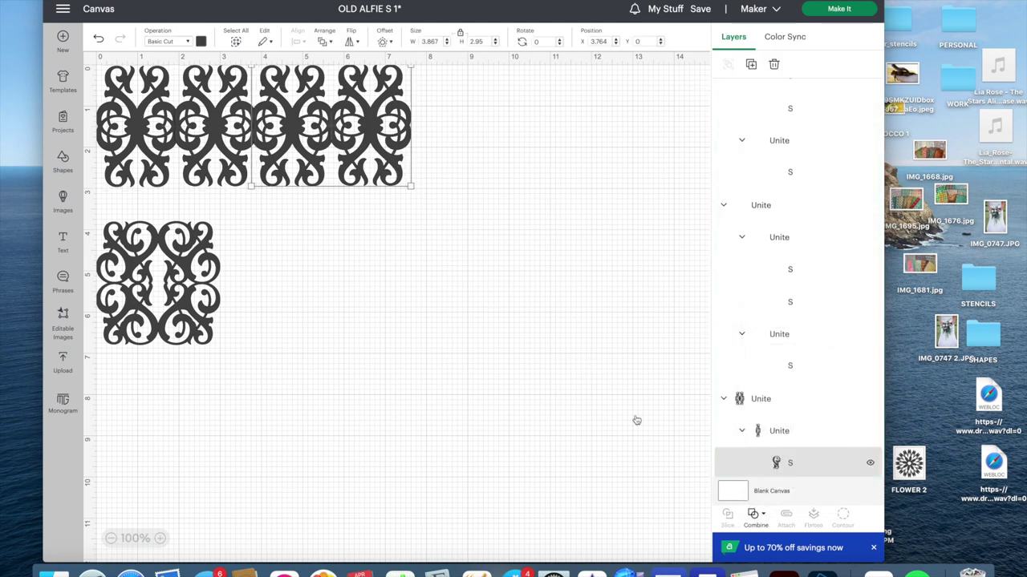
{"action": "left_click", "coordinate": [465, 268]}
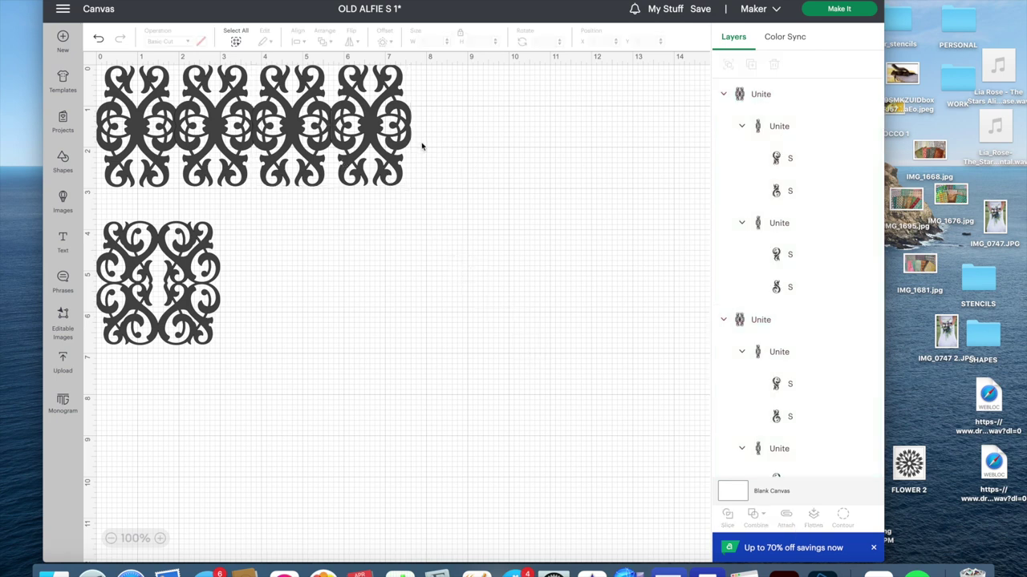
Align the four ornaments in the upper row and unite them into one pattern strip.
{"action": "left_click", "coordinate": [354, 156]}
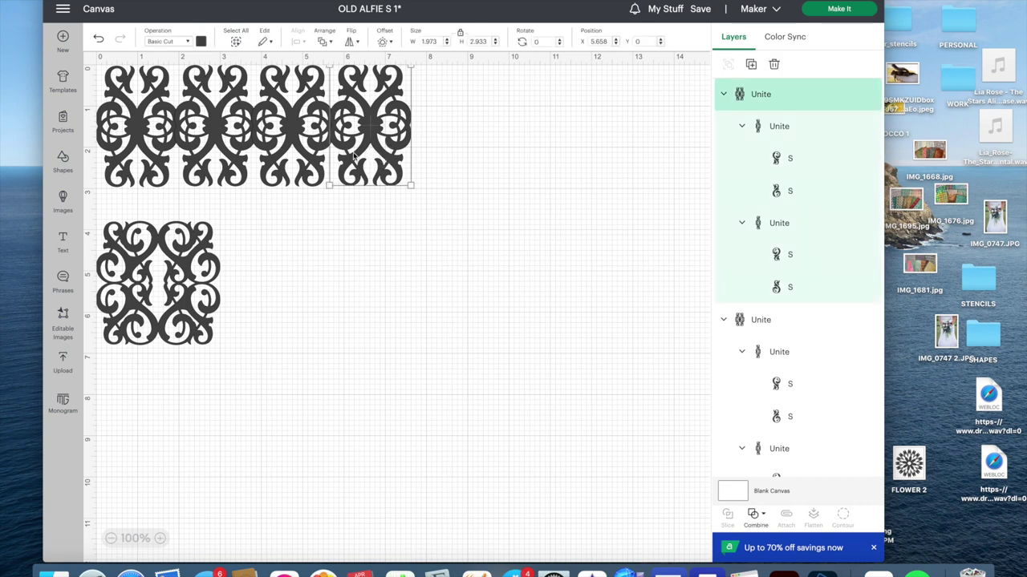
{"action": "left_click", "coordinate": [292, 154], "text": "shift"}
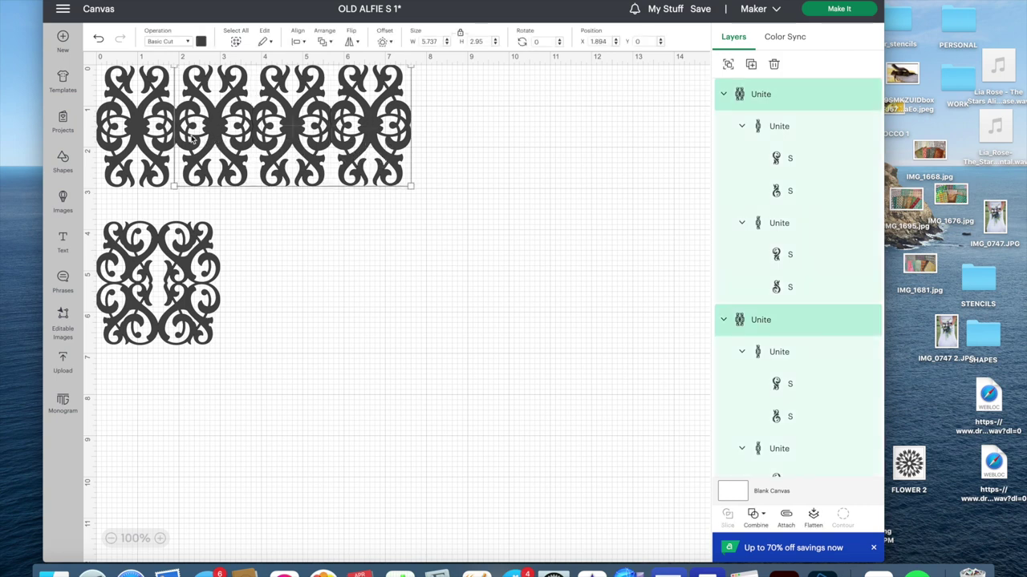
{"action": "left_click", "coordinate": [146, 130], "text": "shift"}
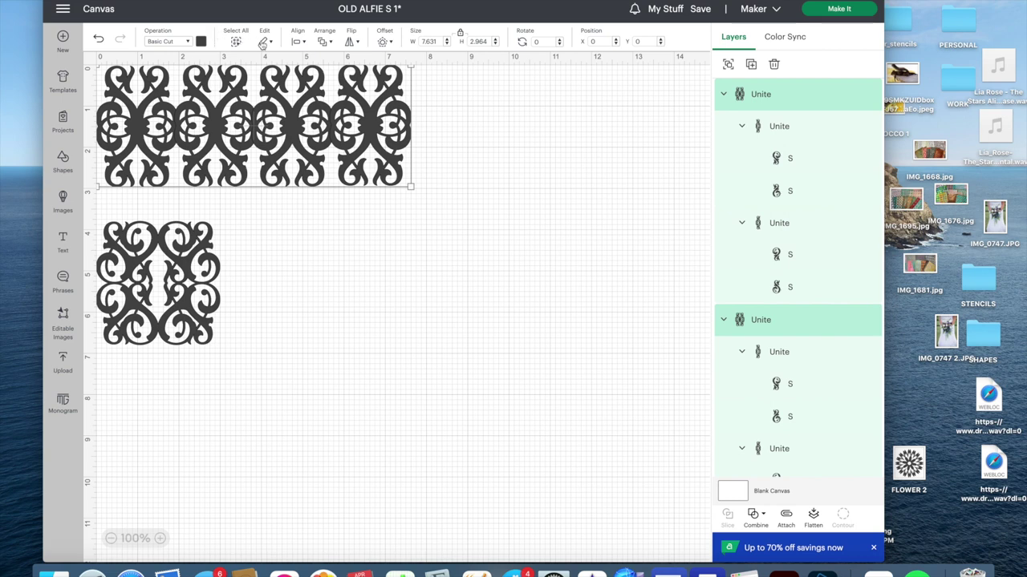
{"action": "left_click", "coordinate": [297, 41]}
{"action": "left_click", "coordinate": [351, 264]}
{"action": "left_click", "coordinate": [753, 516]}
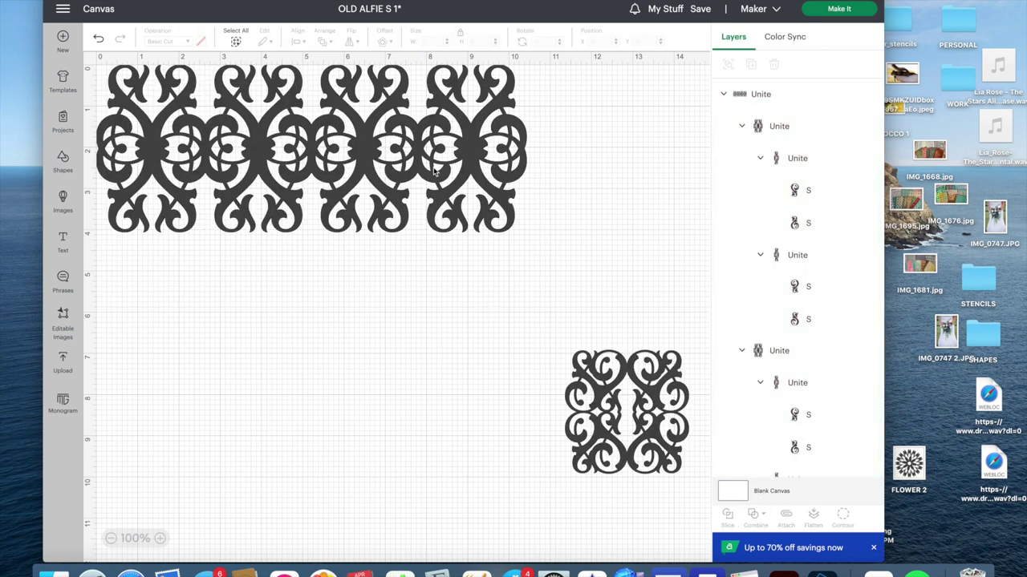
Resize the united strip to 8 in wide and 3 in high with the proportions unlocked.
{"action": "left_click", "coordinate": [447, 125]}
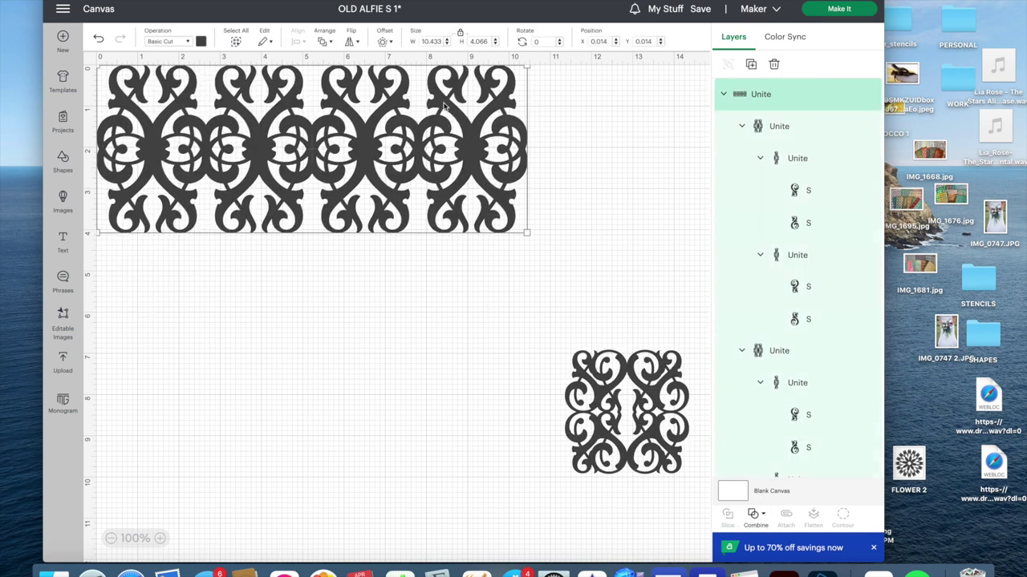
{"action": "left_click", "coordinate": [408, 41]}
{"action": "type", "text": "8"}
{"action": "key", "text": "Return"}
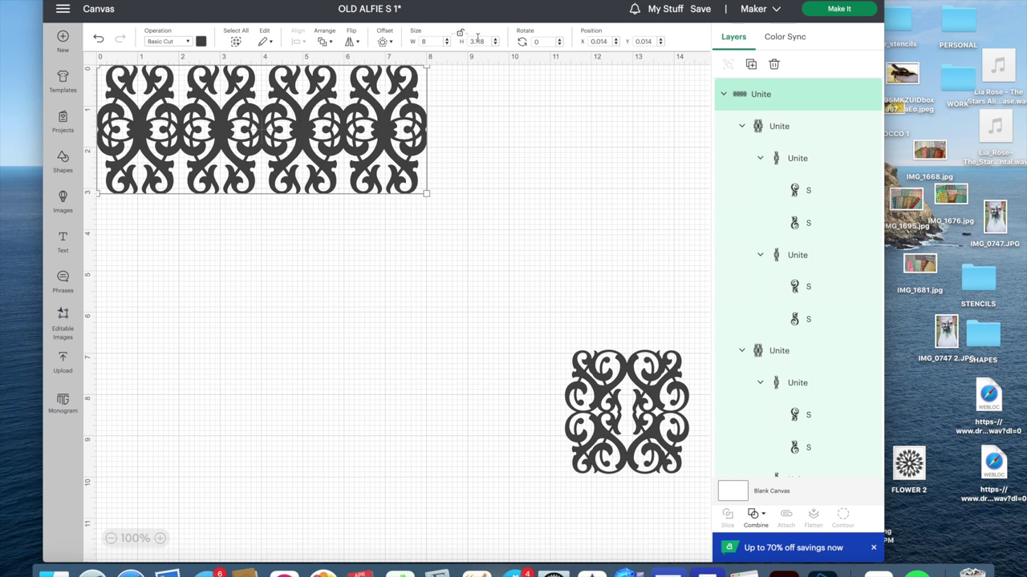
{"action": "left_click", "coordinate": [453, 40]}
{"action": "type", "text": "3"}
{"action": "key", "text": "Return"}
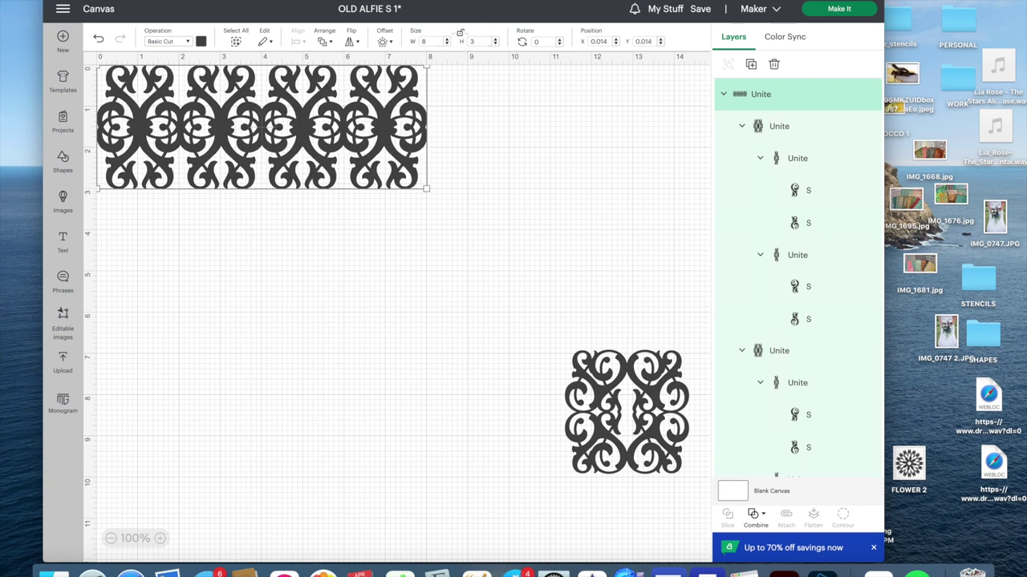
{"action": "left_click", "coordinate": [364, 268]}
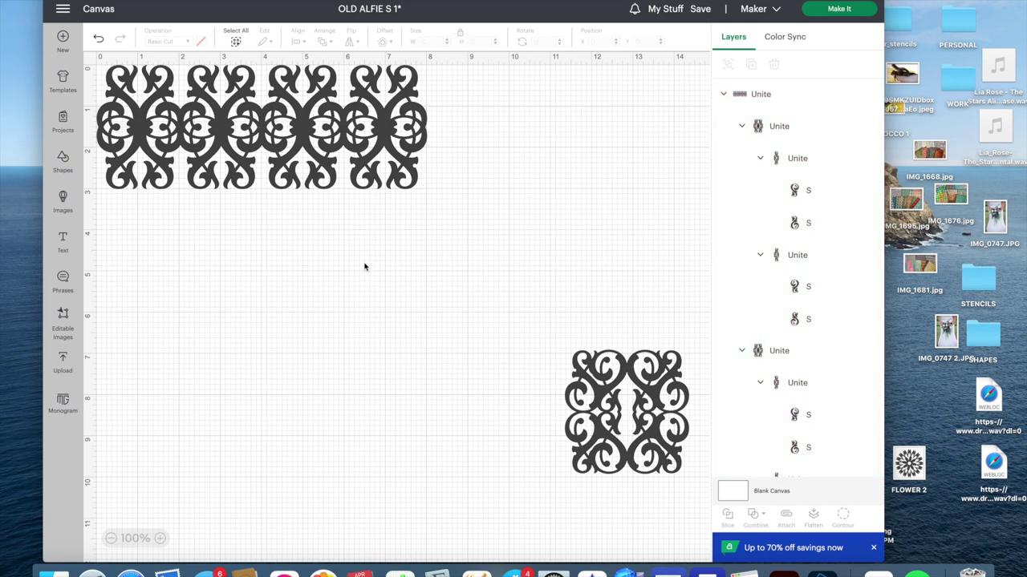
Duplicate the strip, place the copy overlapping the original's lower edge at about Y 2.69, and move the square ornament beneath them.
{"action": "left_click", "coordinate": [289, 166]}
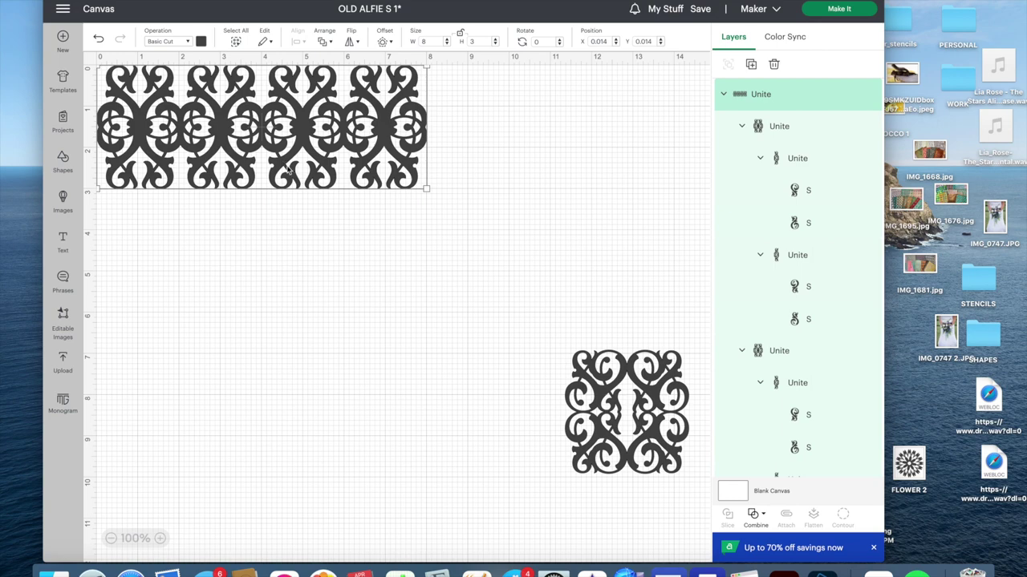
{"action": "key", "text": "super+d"}
{"action": "left_click_drag", "start_coordinate": [357, 144], "coordinate": [345, 253]}
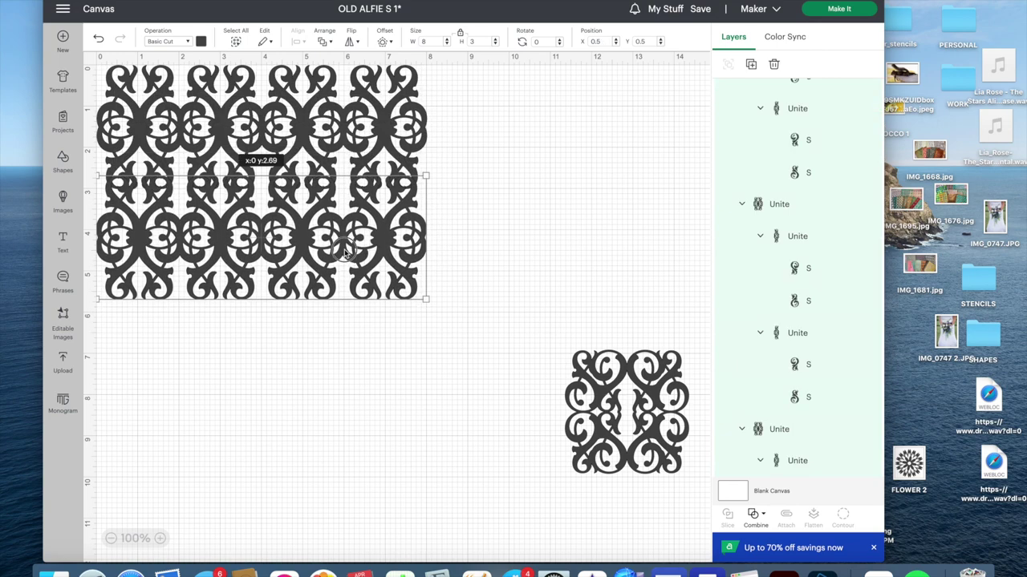
{"action": "left_click", "coordinate": [386, 396]}
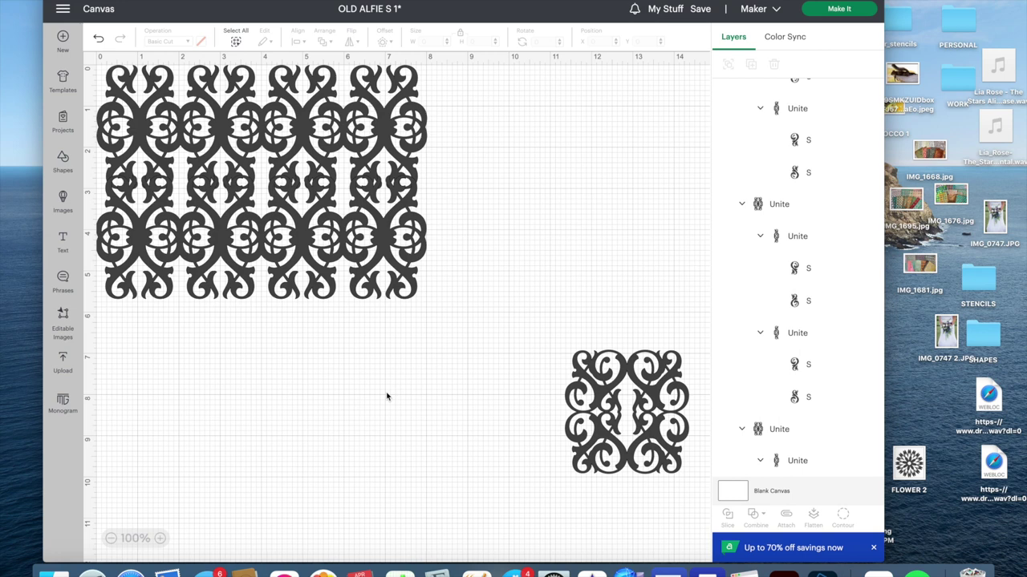
{"action": "left_click_drag", "start_coordinate": [624, 425], "coordinate": [186, 413]}
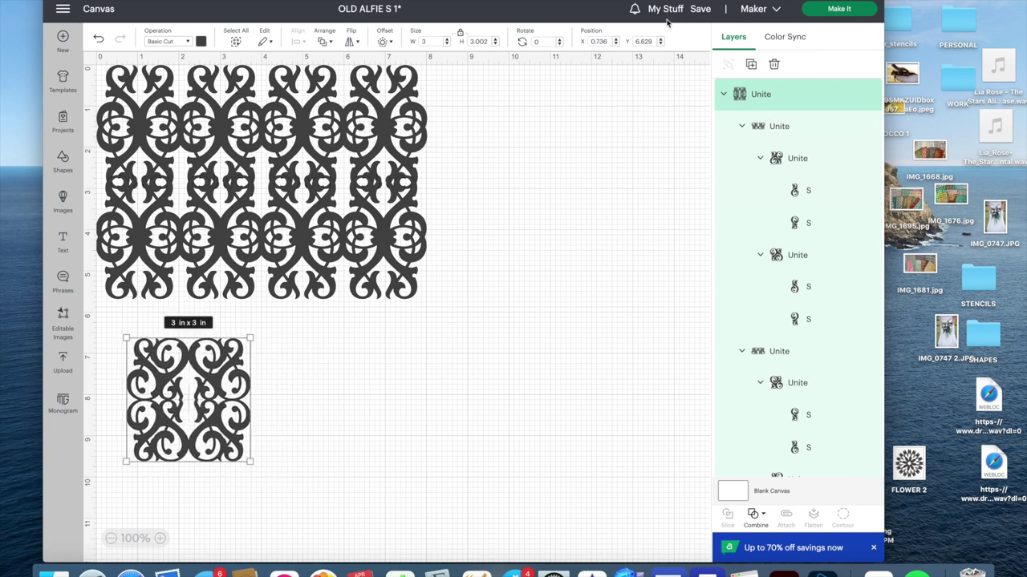
Save the project and start a new blank project.
{"action": "left_click", "coordinate": [700, 9]}
{"action": "left_click", "coordinate": [709, 34]}
{"action": "left_click", "coordinate": [61, 42]}
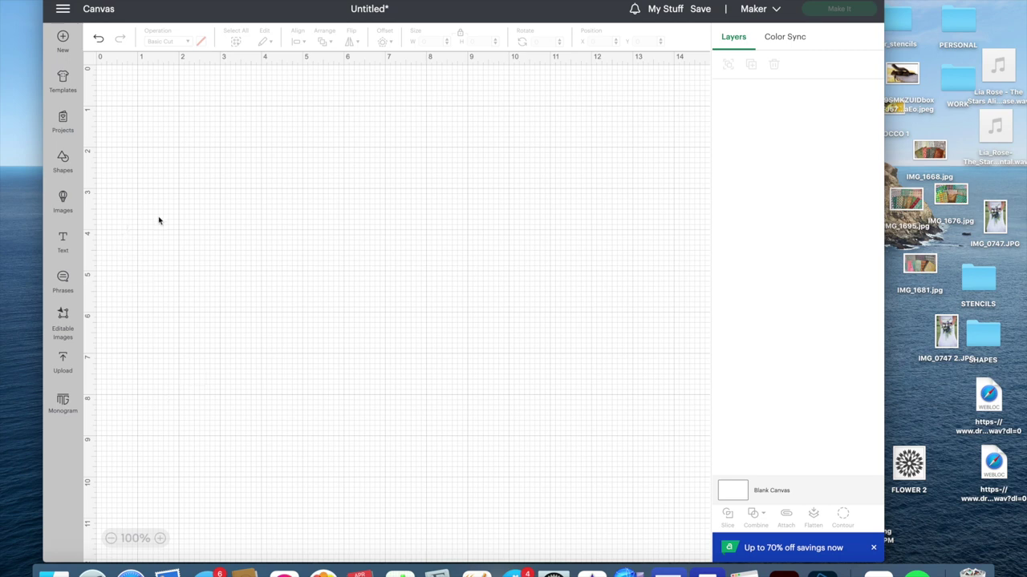
Add a text object to the canvas and set its font to the system font Apple Chancery.
{"action": "left_click", "coordinate": [64, 240]}
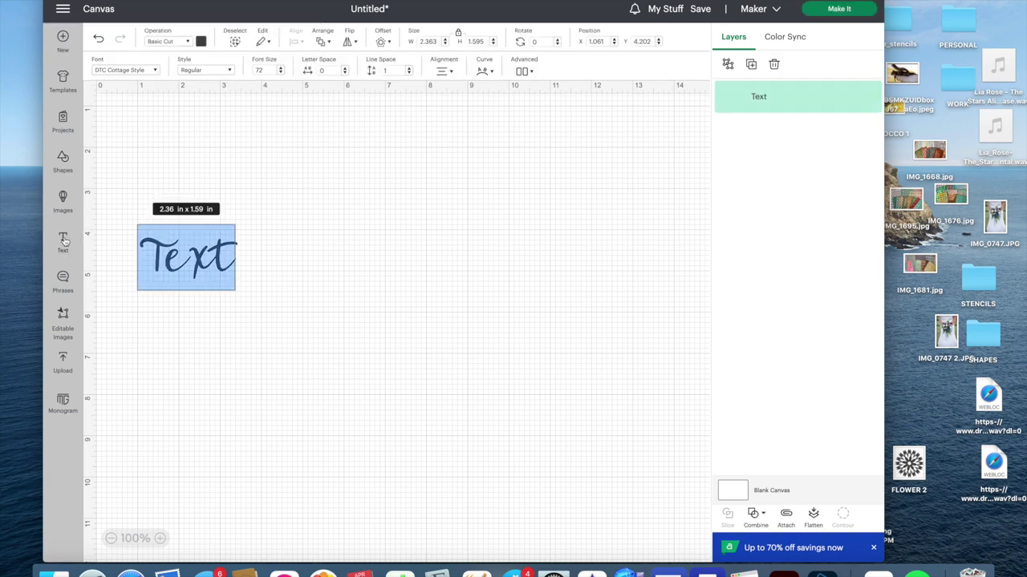
{"action": "left_click", "coordinate": [155, 71]}
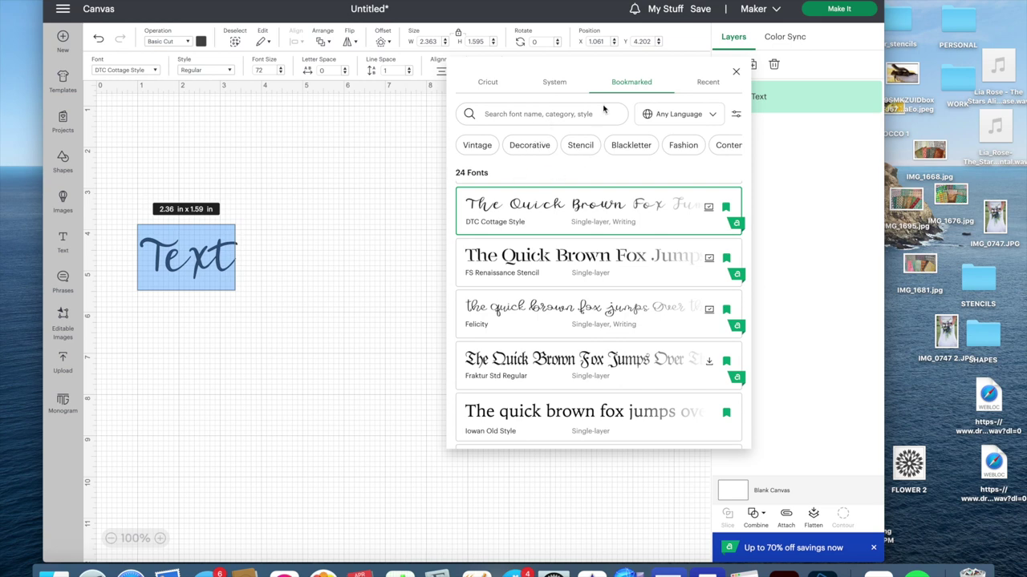
{"action": "left_click", "coordinate": [531, 85]}
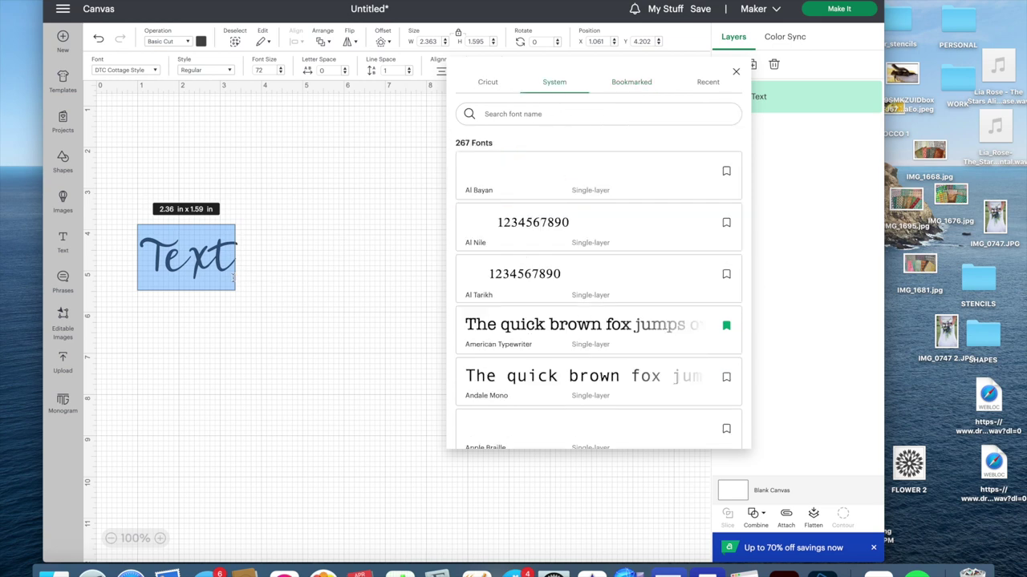
{"action": "scroll", "coordinate": [522, 351], "scroll_direction": "down", "scroll_amount": 5}
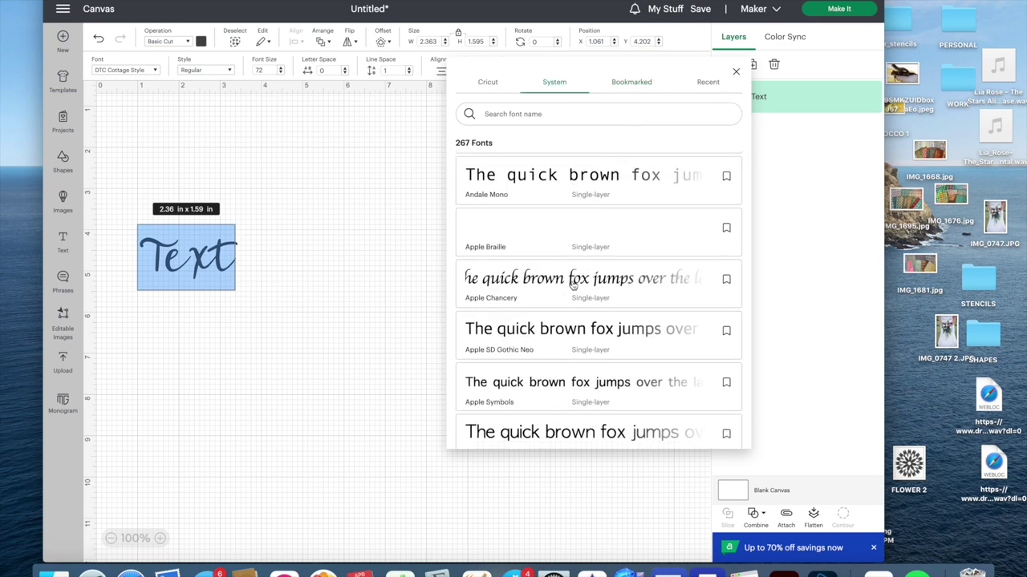
{"action": "left_click", "coordinate": [573, 282]}
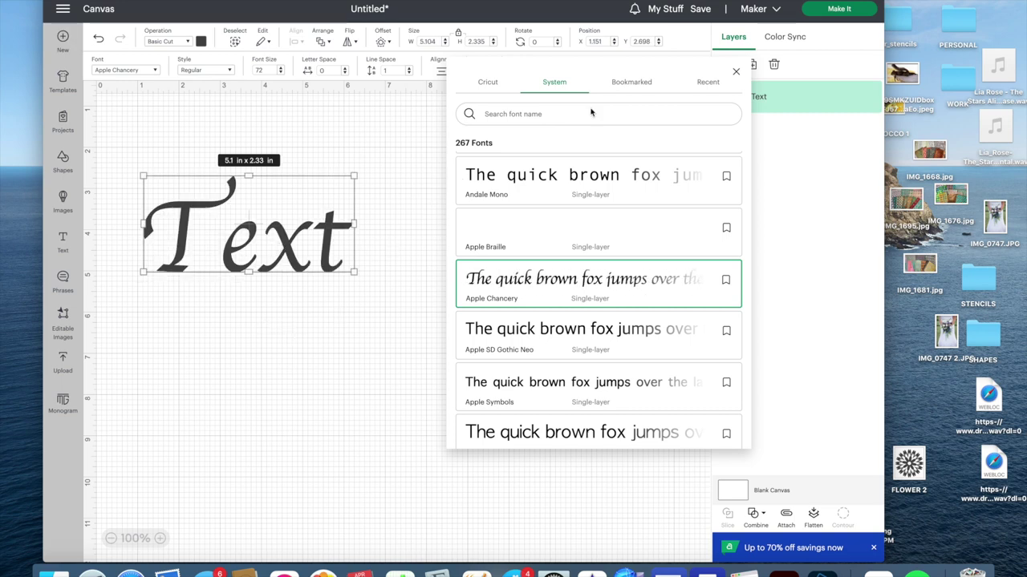
{"action": "left_click", "coordinate": [736, 72]}
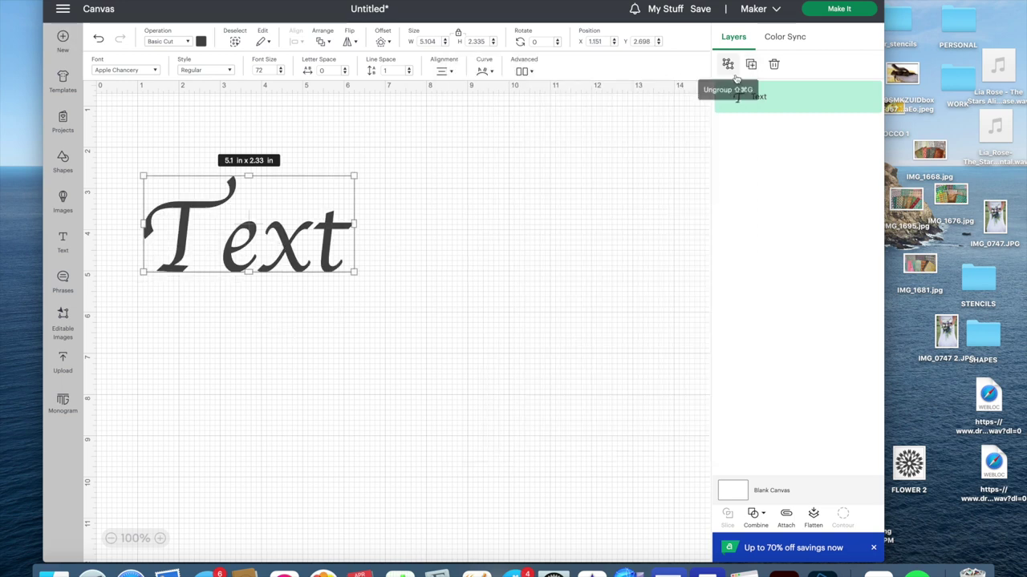
Replace the placeholder text with "Dream".
{"action": "double_click", "coordinate": [321, 229]}
{"action": "type", "text": "D"}
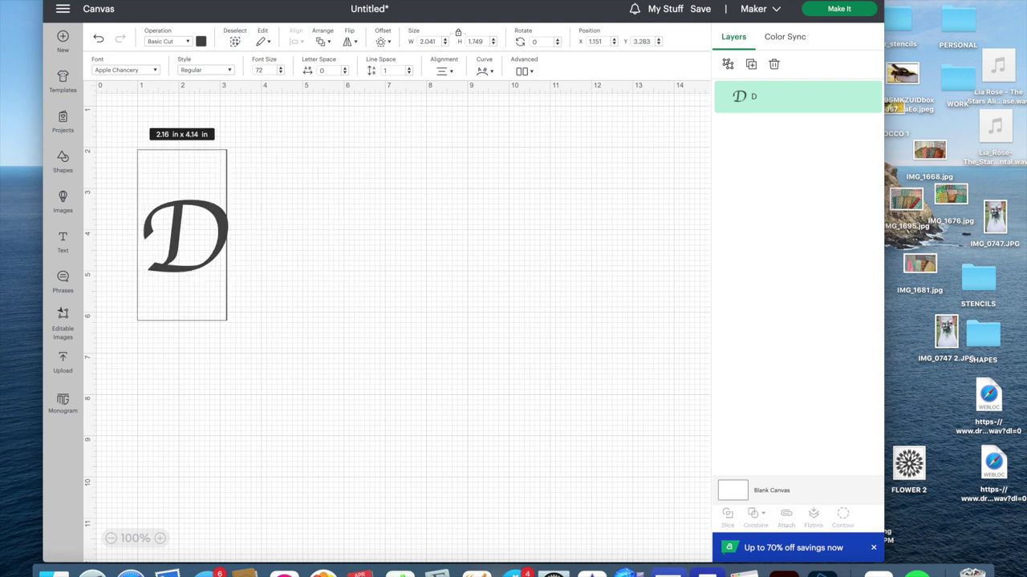
{"action": "type", "text": "reams"}
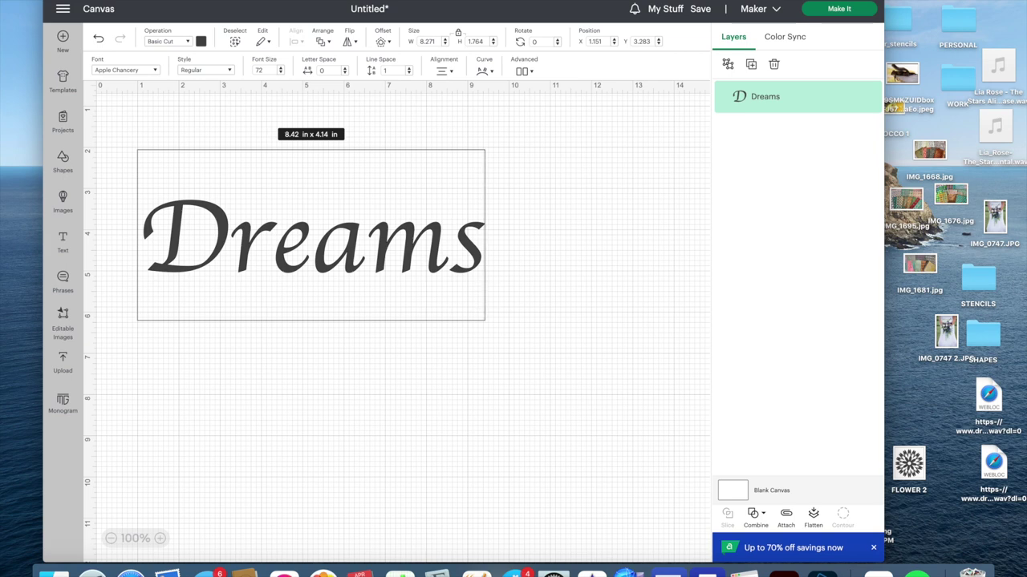
{"action": "key", "text": "BackSpace"}
{"action": "left_click", "coordinate": [260, 272]}
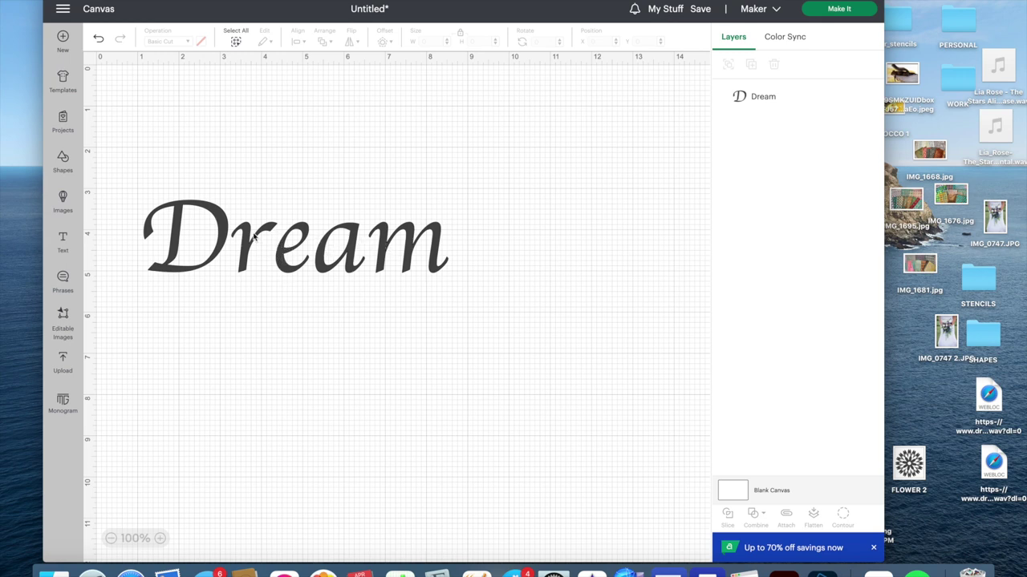
Ungroup the word Dream into separate letters and nudge the letter r sideways until it touches the D.
{"action": "left_click", "coordinate": [294, 239]}
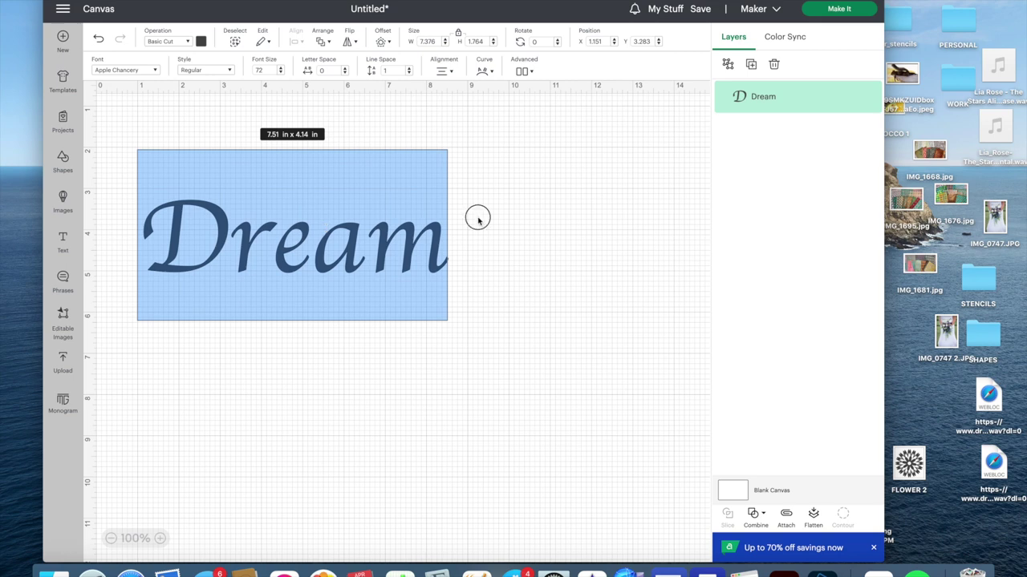
{"action": "left_click", "coordinate": [523, 71]}
{"action": "left_click", "coordinate": [537, 95]}
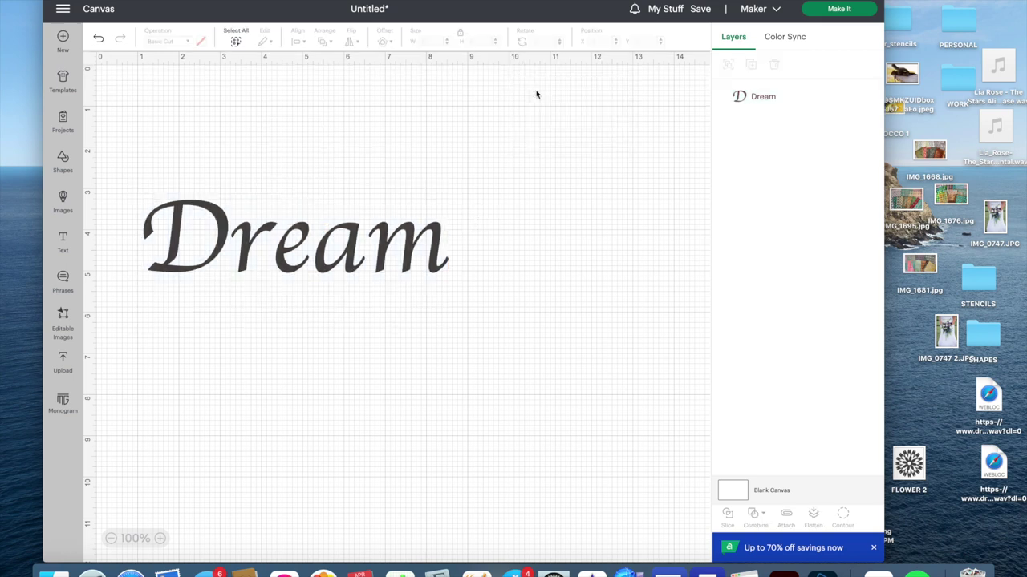
{"action": "left_click", "coordinate": [245, 253]}
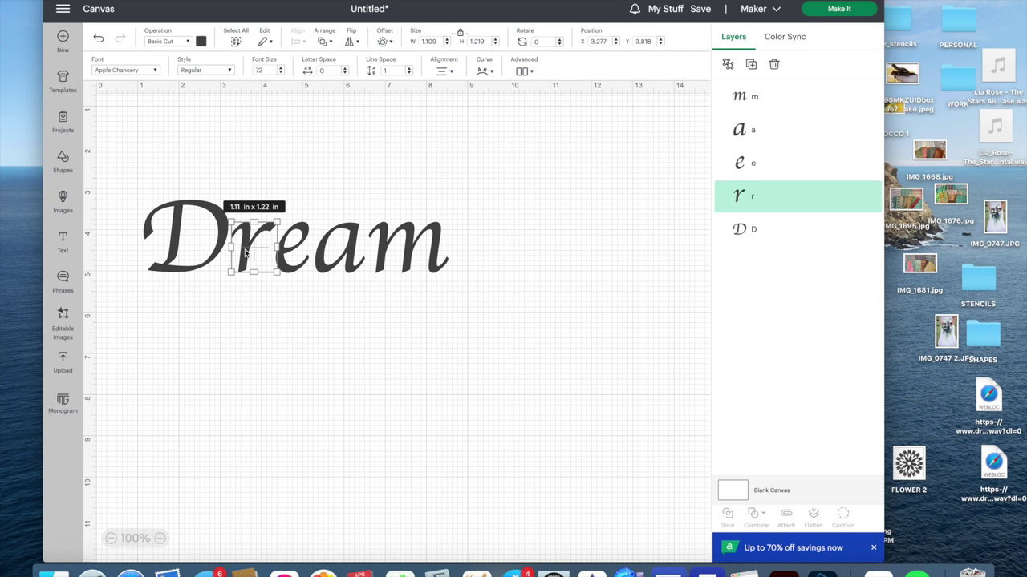
{"action": "key", "text": "Left"}
{"action": "key", "text": "Left"}
{"action": "left_click", "coordinate": [287, 336]}
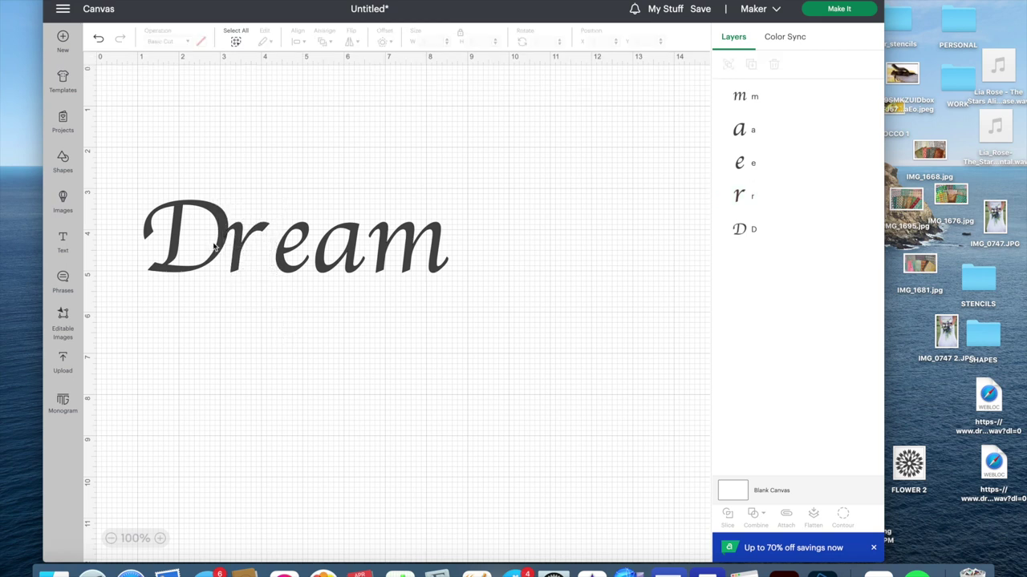
Move the letter e sideways until it touches the r.
{"action": "left_click", "coordinate": [282, 244]}
{"action": "left_click_drag", "start_coordinate": [278, 240], "coordinate": [283, 239]}
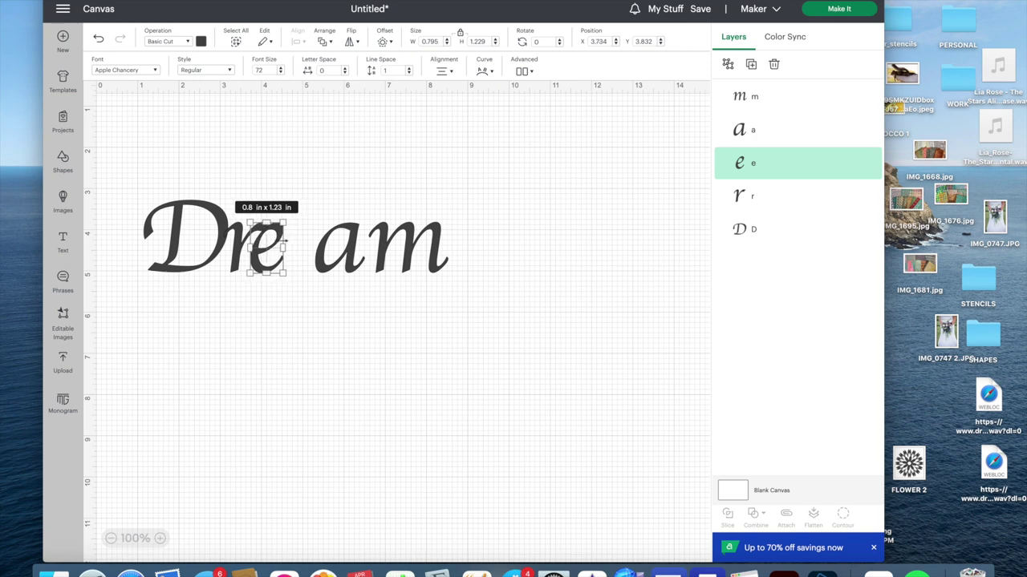
{"action": "left_click", "coordinate": [311, 304]}
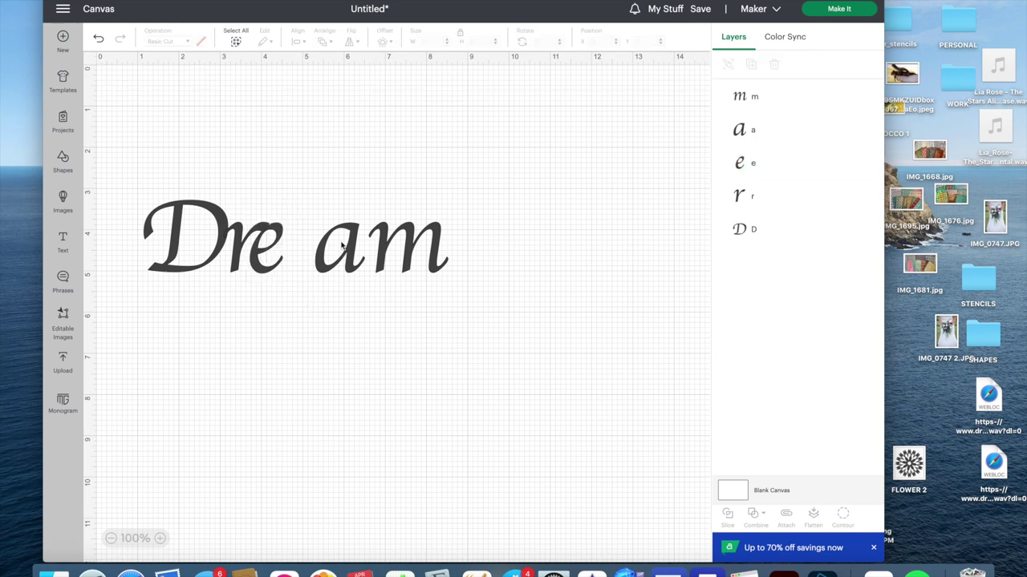
Move the letter a sideways until it overlaps the end of the e.
{"action": "left_click", "coordinate": [409, 248]}
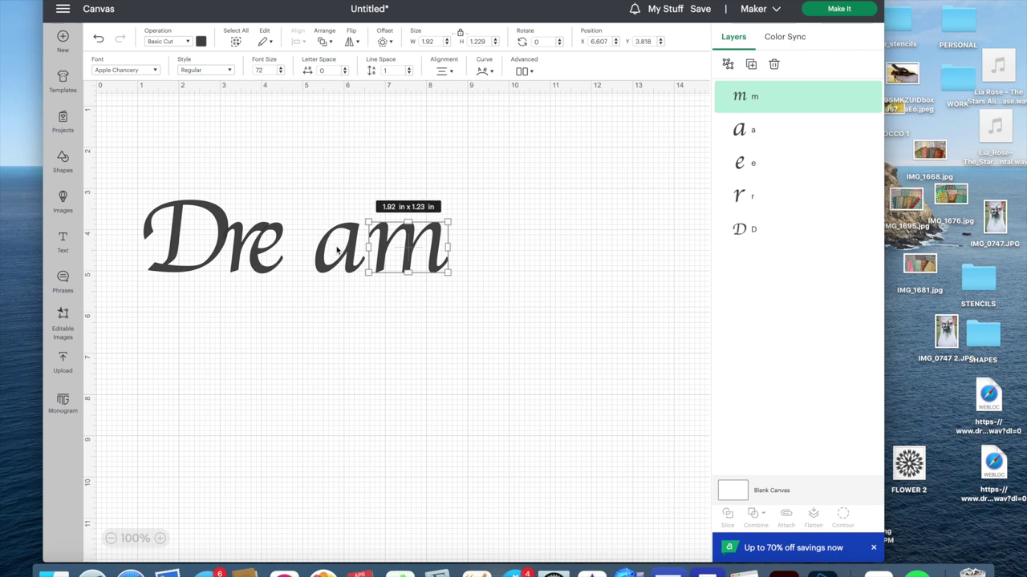
{"action": "left_click", "coordinate": [335, 323]}
{"action": "left_click", "coordinate": [327, 268]}
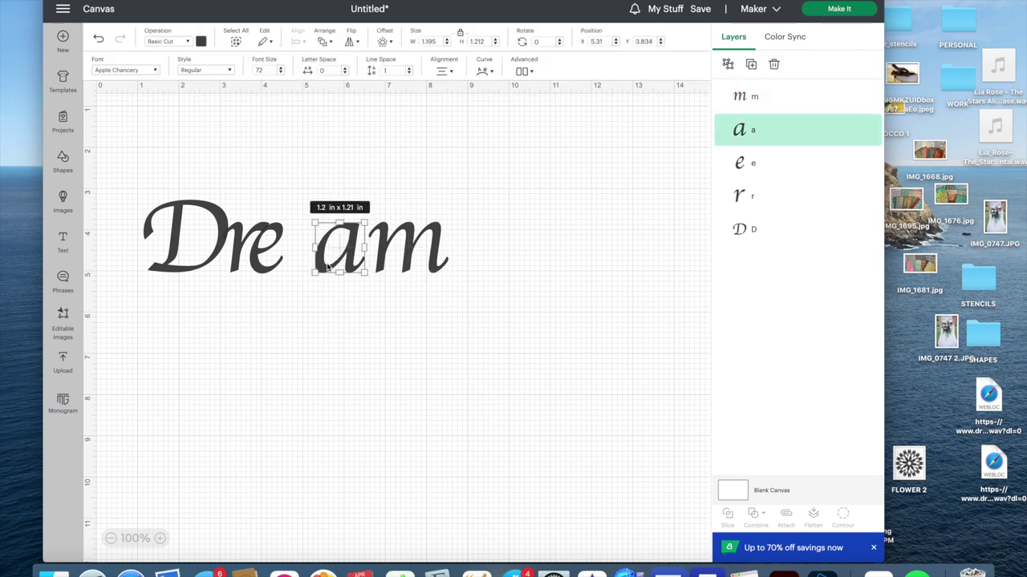
{"action": "key", "text": "Left"}
{"action": "key", "text": "Left"}
{"action": "key", "text": "Left"}
{"action": "key", "text": "Left"}
{"action": "key", "text": "Left"}
{"action": "key", "text": "Left"}
{"action": "key", "text": "Left"}
{"action": "key", "text": "Left"}
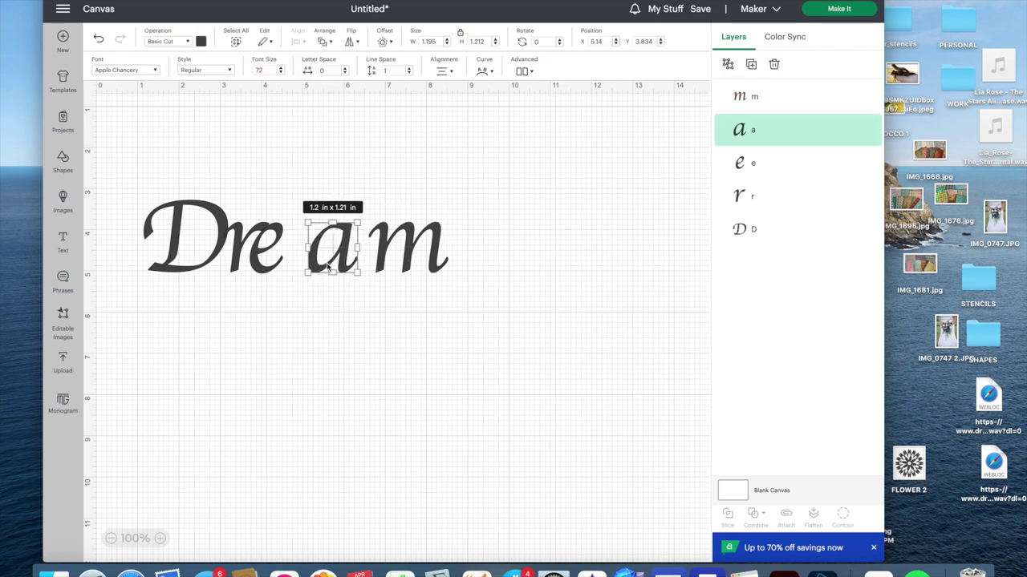
{"action": "left_click_drag", "start_coordinate": [327, 268], "coordinate": [303, 265]}
Move the letter m sideways until it joins the a.
{"action": "left_click", "coordinate": [414, 253]}
{"action": "left_click_drag", "start_coordinate": [414, 254], "coordinate": [371, 251]}
{"action": "left_click", "coordinate": [432, 274]}
Select all five letters of Dream and align them along their bottom edges.
{"action": "left_click_drag", "start_coordinate": [161, 164], "coordinate": [497, 316]}
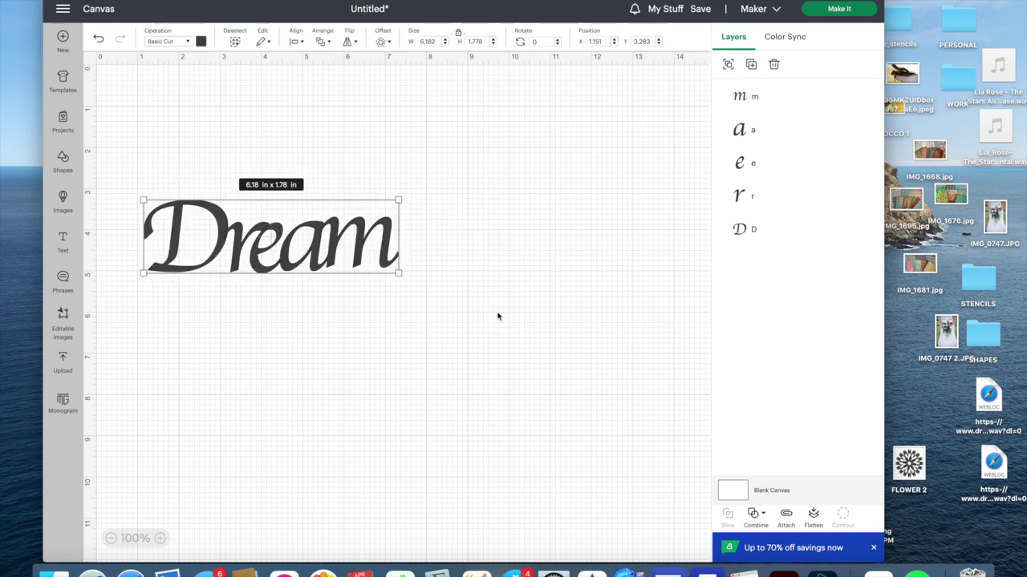
{"action": "left_click", "coordinate": [296, 41]}
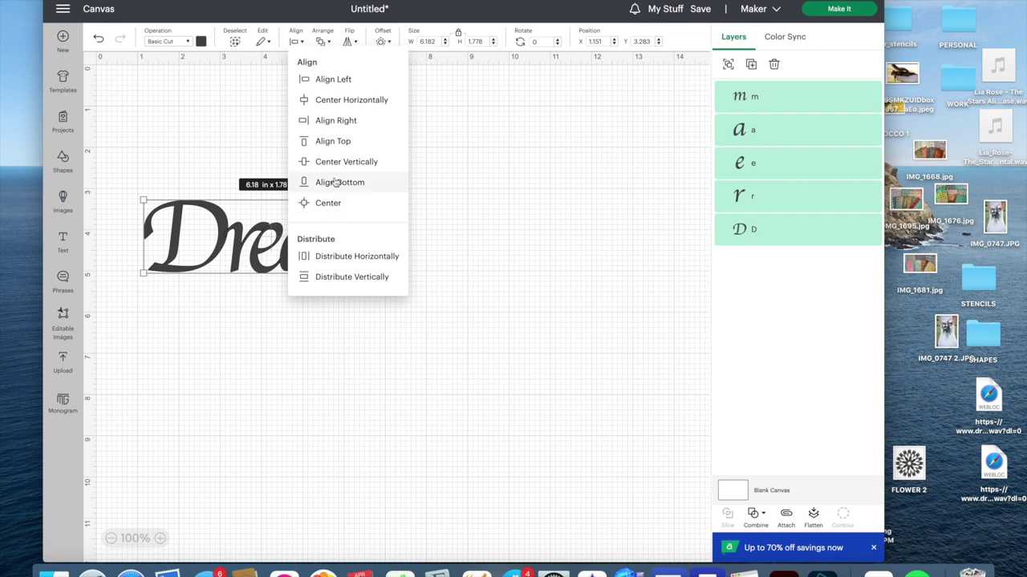
{"action": "left_click", "coordinate": [337, 183]}
{"action": "left_click", "coordinate": [436, 212]}
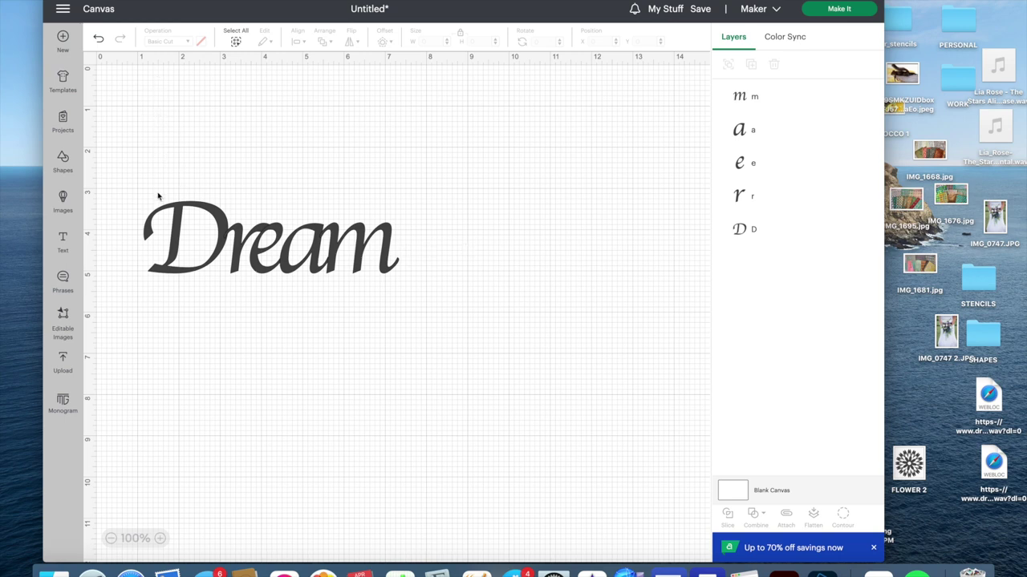
Group the Dream letters and move the group to the upper right area of the canvas.
{"action": "double_click", "coordinate": [183, 242]}
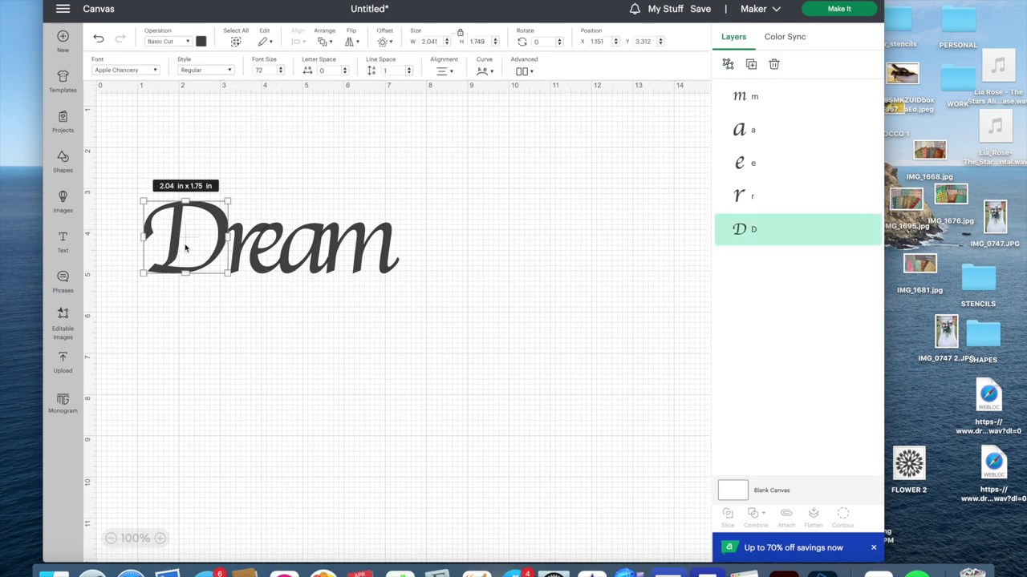
{"action": "left_click", "coordinate": [301, 201]}
{"action": "left_click", "coordinate": [434, 215]}
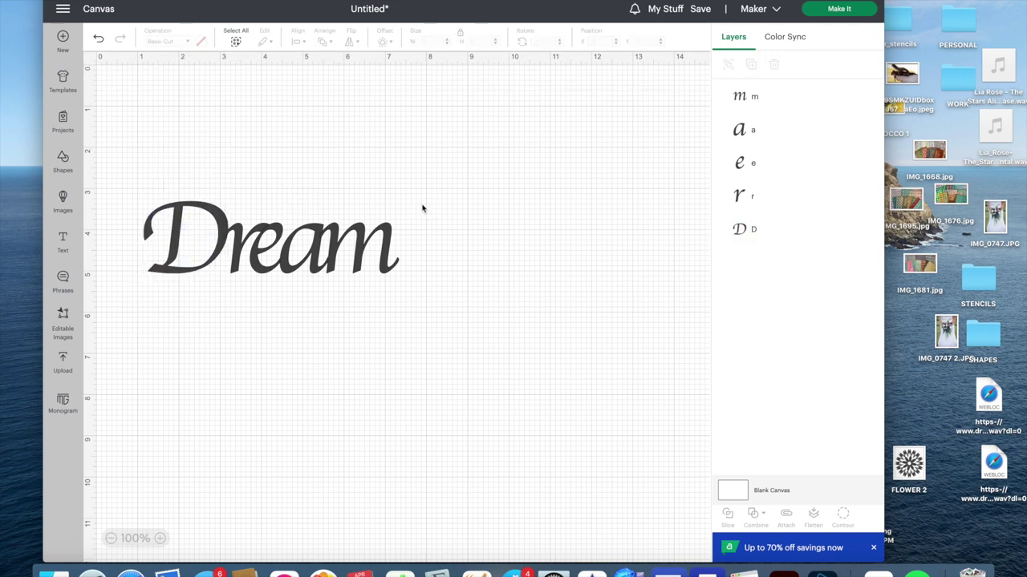
{"action": "left_click", "coordinate": [235, 34]}
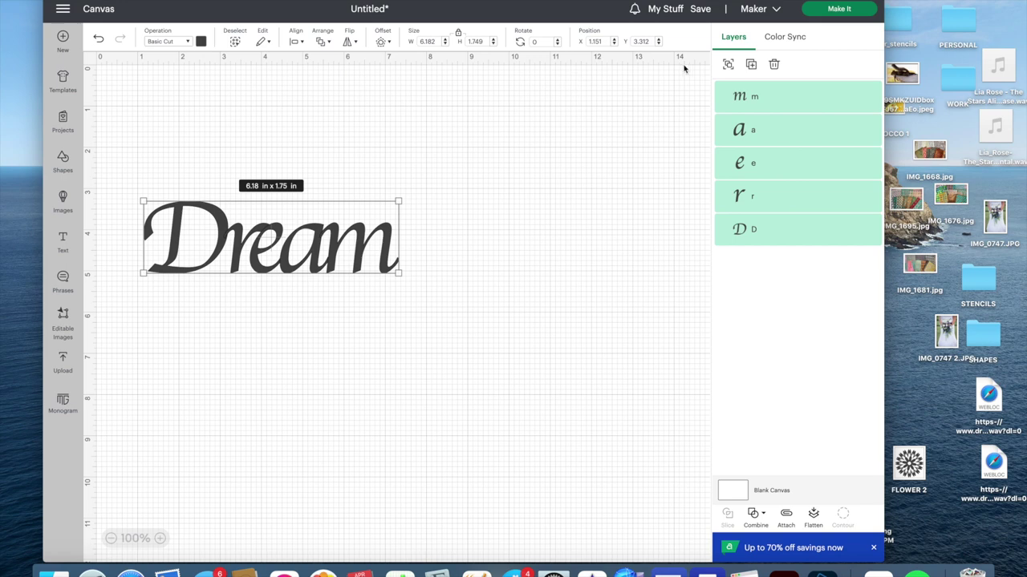
{"action": "left_click", "coordinate": [728, 65]}
{"action": "left_click_drag", "start_coordinate": [269, 240], "coordinate": [476, 153]}
Add a text object in the Amertha font and replace its placeholder with "Lazy".
{"action": "left_click", "coordinate": [63, 239]}
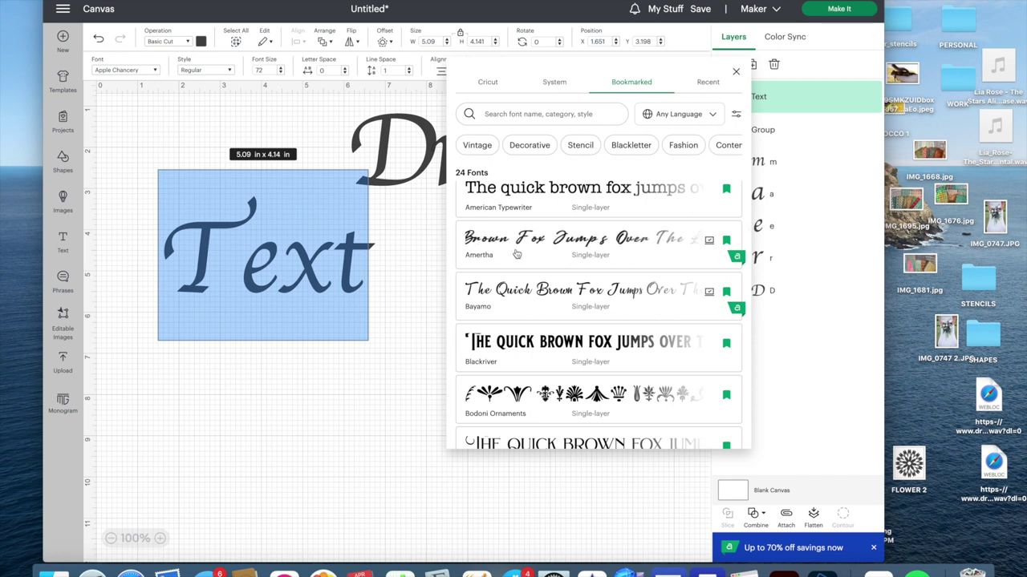
{"action": "left_click", "coordinate": [555, 246]}
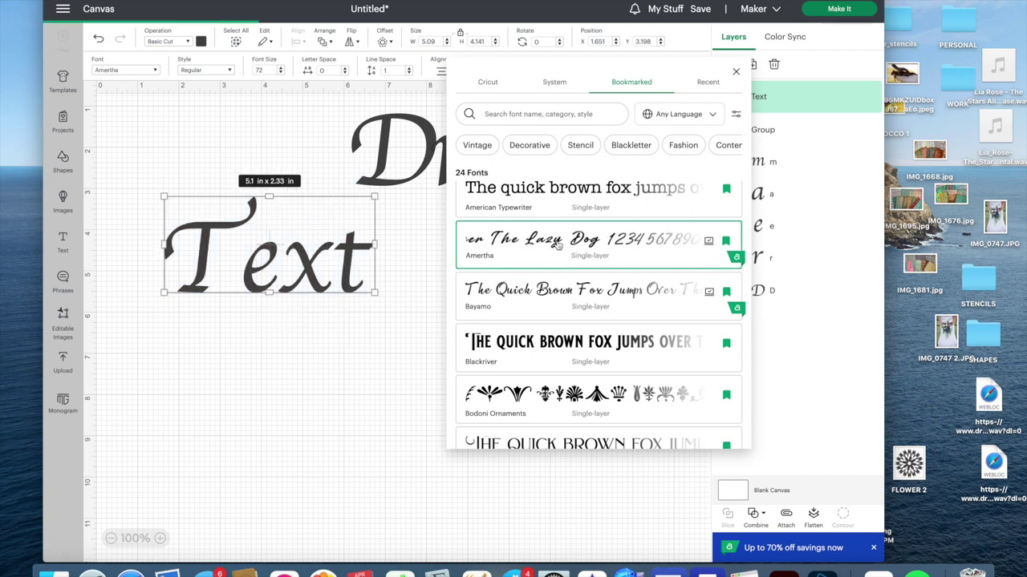
{"action": "double_click", "coordinate": [209, 287]}
{"action": "type", "text": "La"}
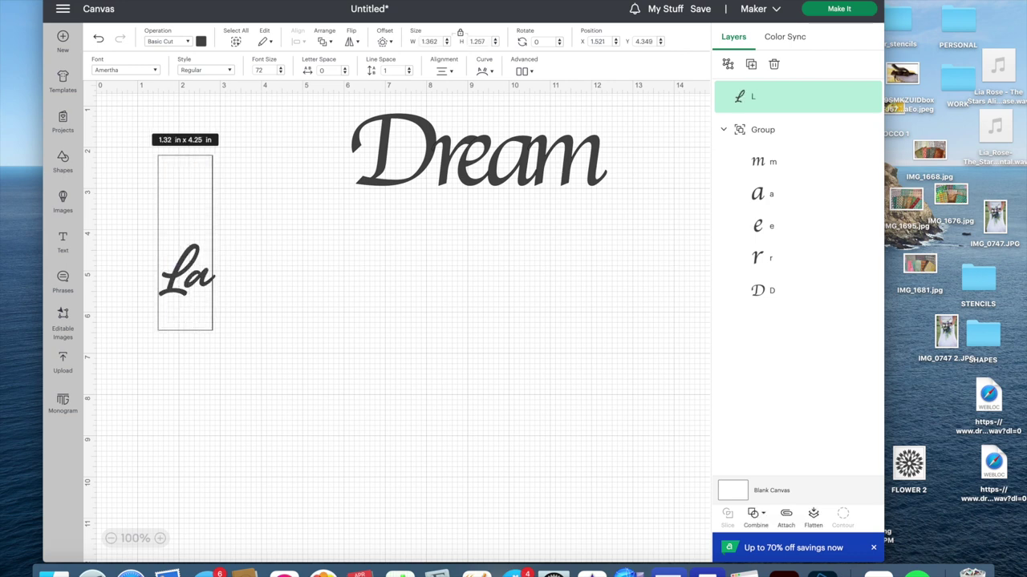
{"action": "type", "text": "z"}
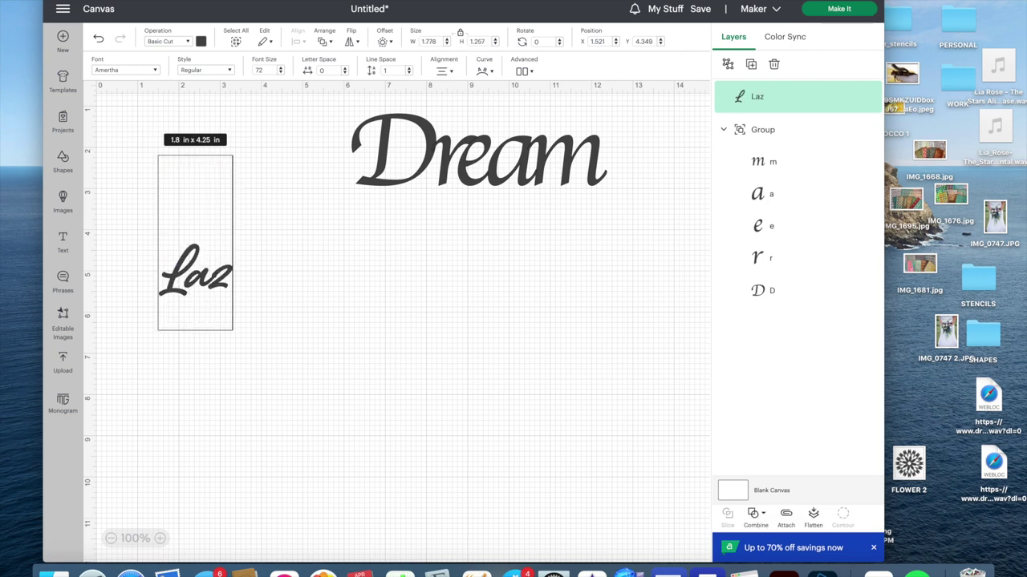
{"action": "type", "text": "y"}
{"action": "left_click", "coordinate": [282, 340]}
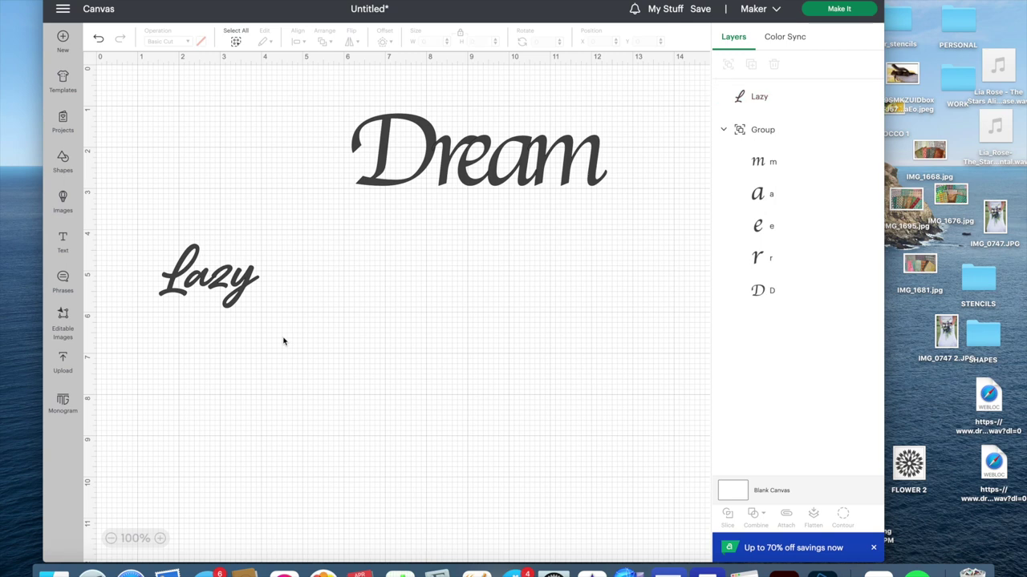
Ungroup the word Lazy into separate letters and pull the a, z and y together so they overlap in a descending line.
{"action": "left_click", "coordinate": [247, 295]}
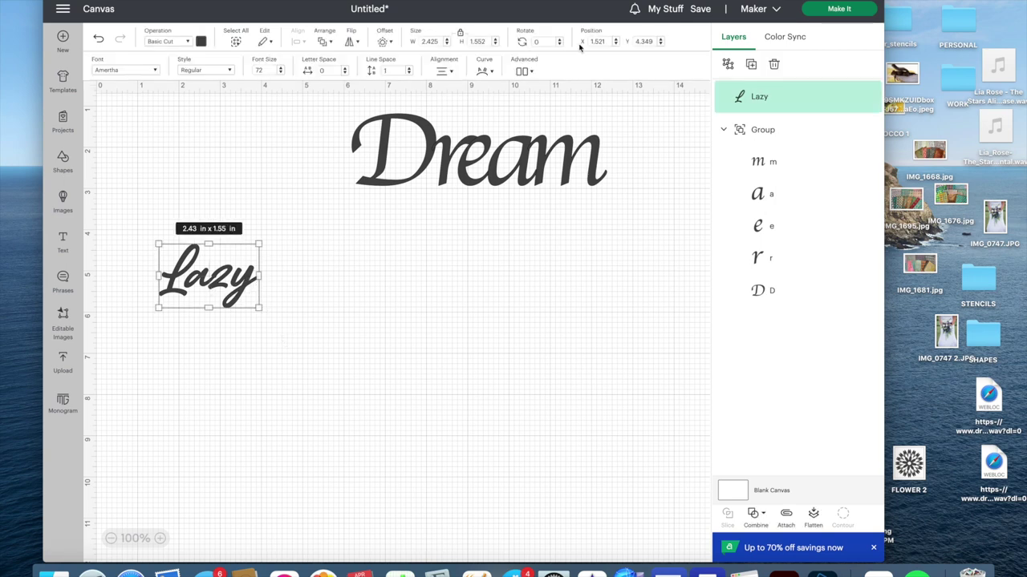
{"action": "left_click", "coordinate": [523, 72]}
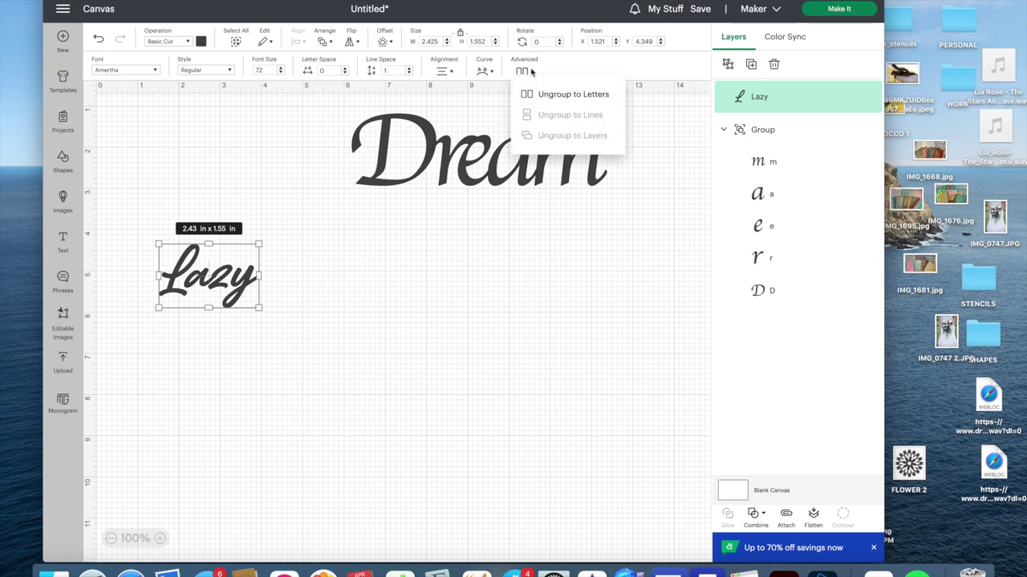
{"action": "left_click", "coordinate": [544, 94]}
{"action": "left_click", "coordinate": [342, 255]}
{"action": "left_click_drag", "start_coordinate": [202, 277], "coordinate": [227, 303]}
{"action": "left_click", "coordinate": [267, 257]}
{"action": "left_click", "coordinate": [289, 319]}
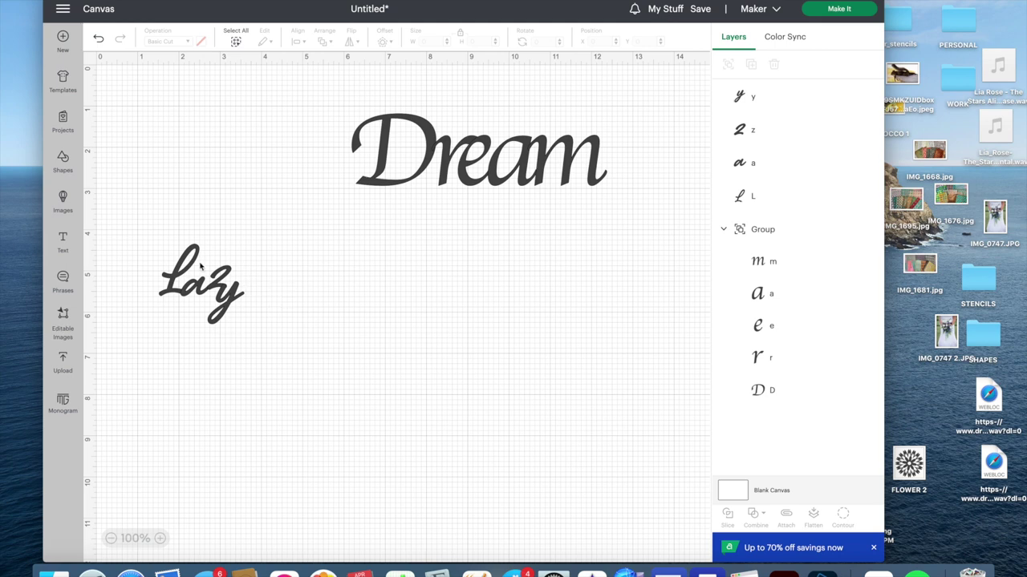
Pull the y away from the z, adjust the z against the a, and place the y back over the z's tail.
{"action": "left_click_drag", "start_coordinate": [235, 298], "coordinate": [262, 307]}
{"action": "left_click_drag", "start_coordinate": [228, 274], "coordinate": [226, 274]}
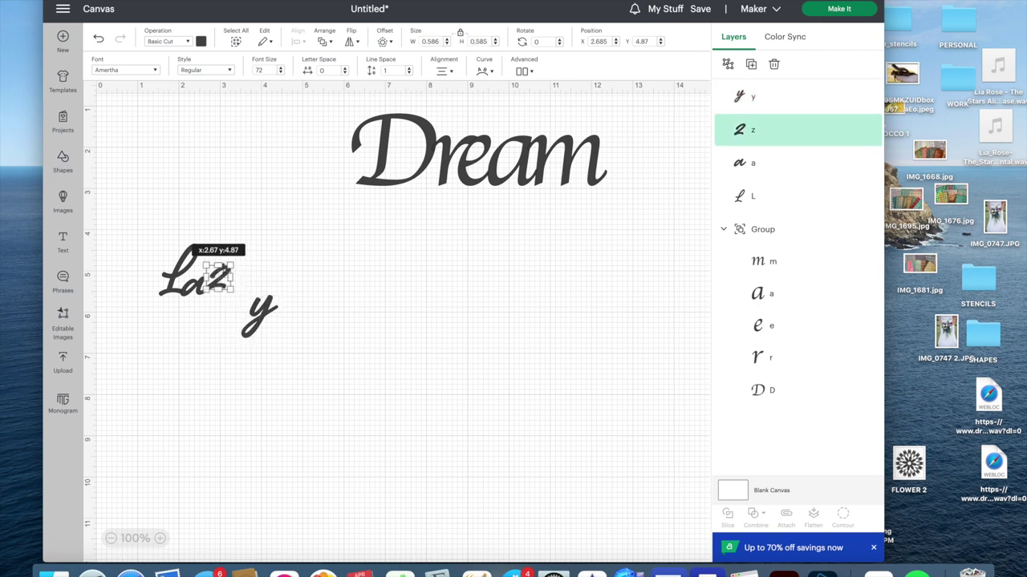
{"action": "left_click", "coordinate": [257, 317]}
{"action": "left_click_drag", "start_coordinate": [261, 317], "coordinate": [226, 302]}
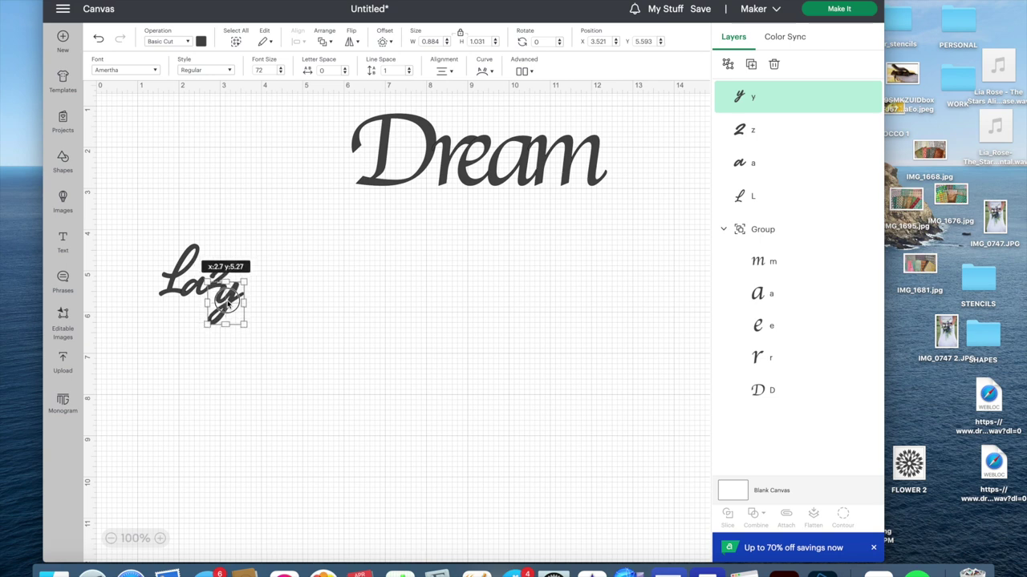
{"action": "left_click", "coordinate": [312, 331]}
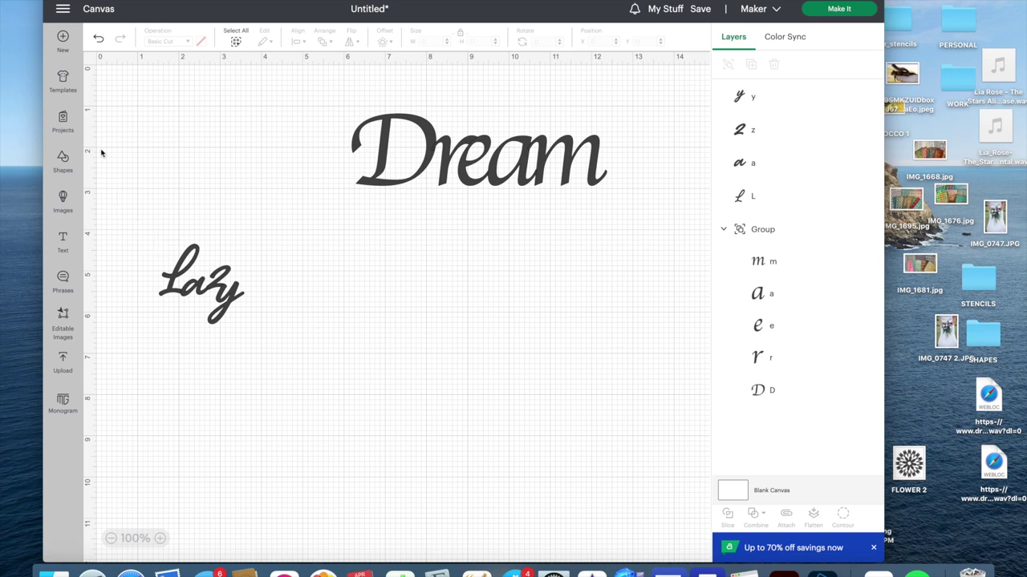
Delete the Dream group and the Lazy letters from the canvas.
{"action": "left_click", "coordinate": [350, 100]}
{"action": "left_click_drag", "start_coordinate": [350, 100], "coordinate": [607, 223]}
{"action": "key", "text": "Delete"}
{"action": "left_click_drag", "start_coordinate": [167, 247], "coordinate": [262, 344]}
{"action": "key", "text": "Delete"}
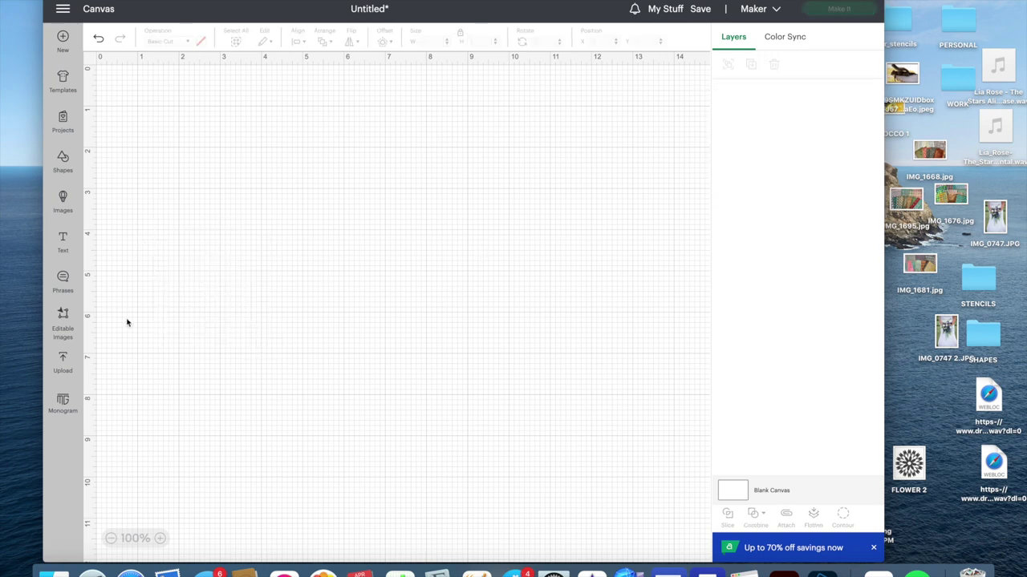
Add a placeholder text object and set its font to Bodoni Ornaments.
{"action": "left_click", "coordinate": [62, 240]}
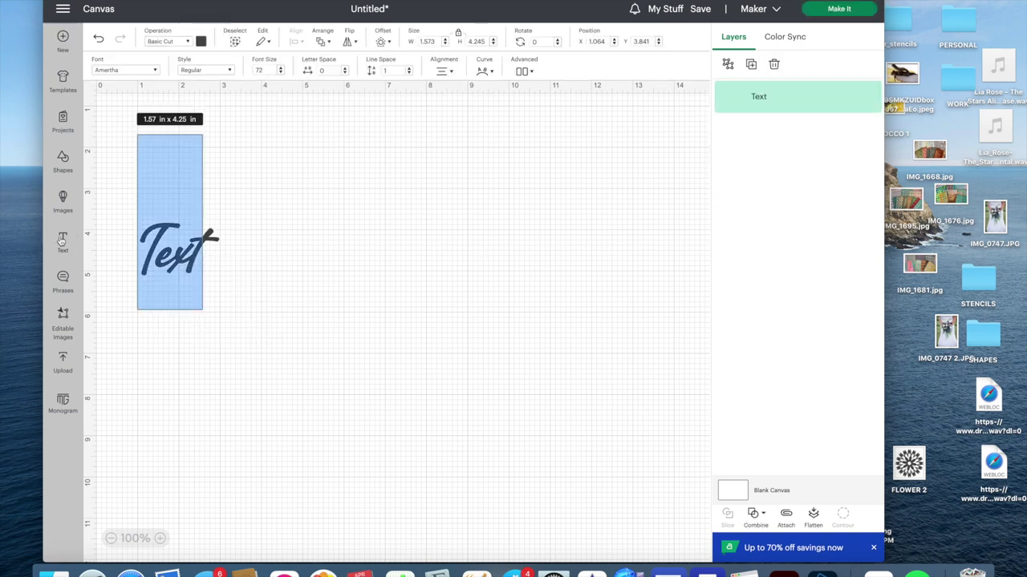
{"action": "left_click", "coordinate": [156, 73]}
{"action": "scroll", "coordinate": [589, 302], "scroll_direction": "down", "scroll_amount": 2}
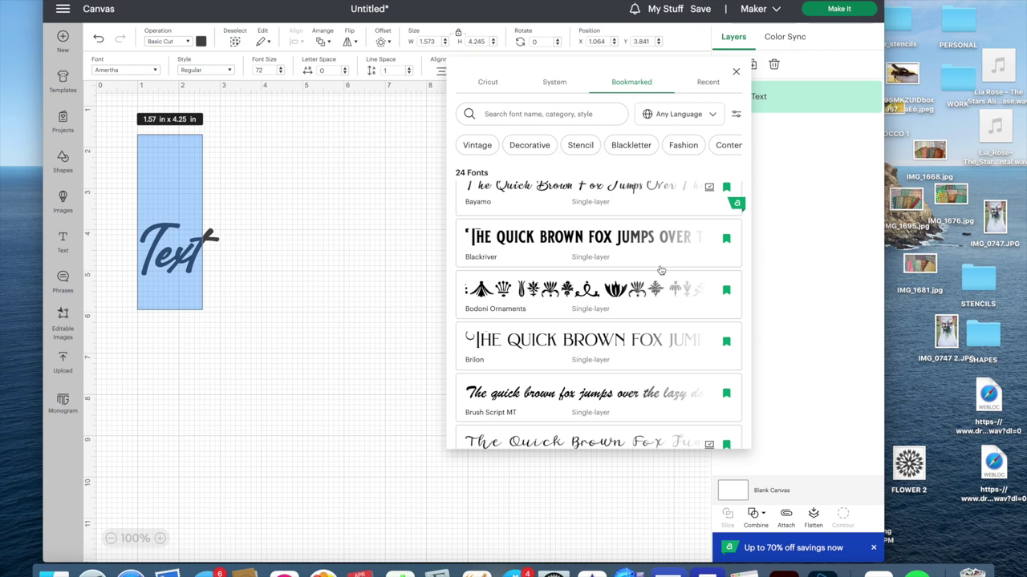
{"action": "left_click", "coordinate": [579, 299]}
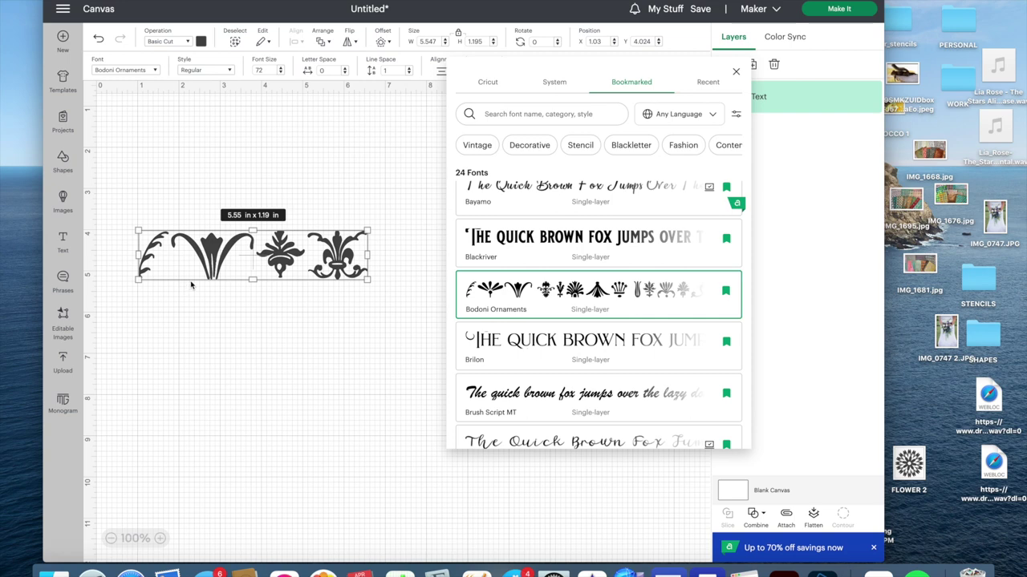
Delete the ornament text object to leave the canvas empty.
{"action": "left_click", "coordinate": [247, 310]}
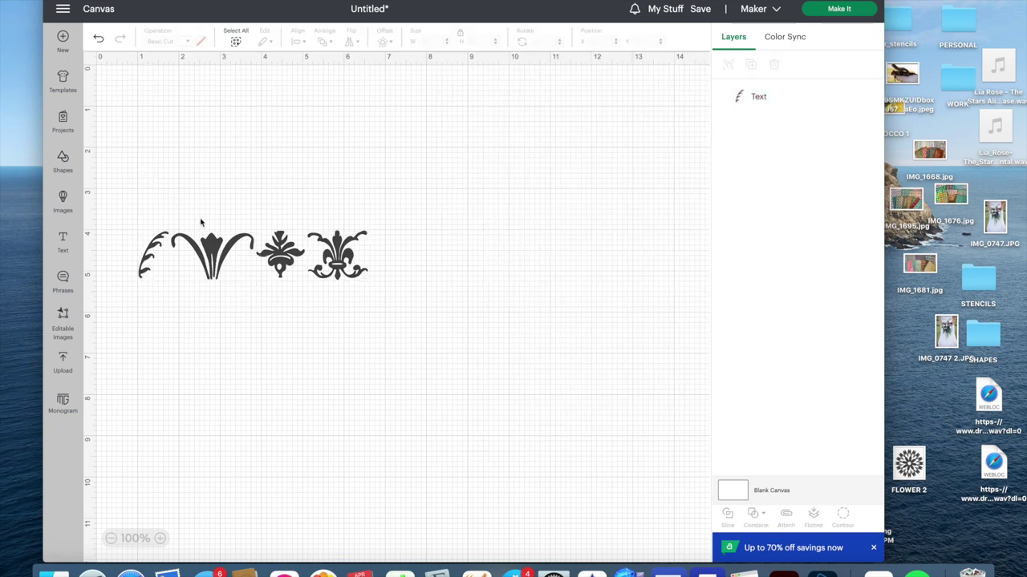
{"action": "left_click_drag", "start_coordinate": [146, 230], "coordinate": [416, 326]}
{"action": "key", "text": "Delete"}
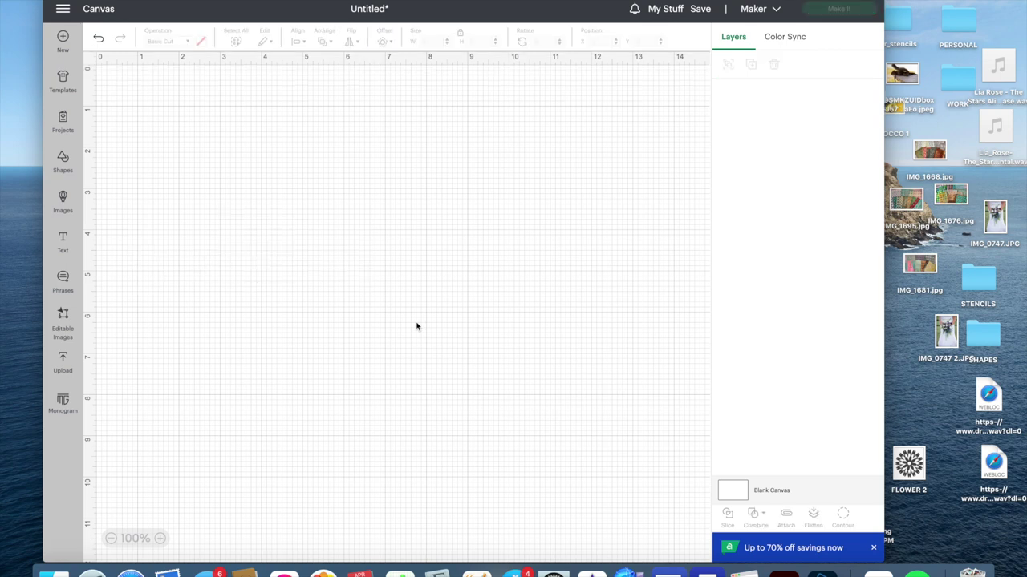
Open the saved project BODONI ORNAMENTS FROM TEXT and look over its ornaments and layers.
{"action": "left_click", "coordinate": [666, 9]}
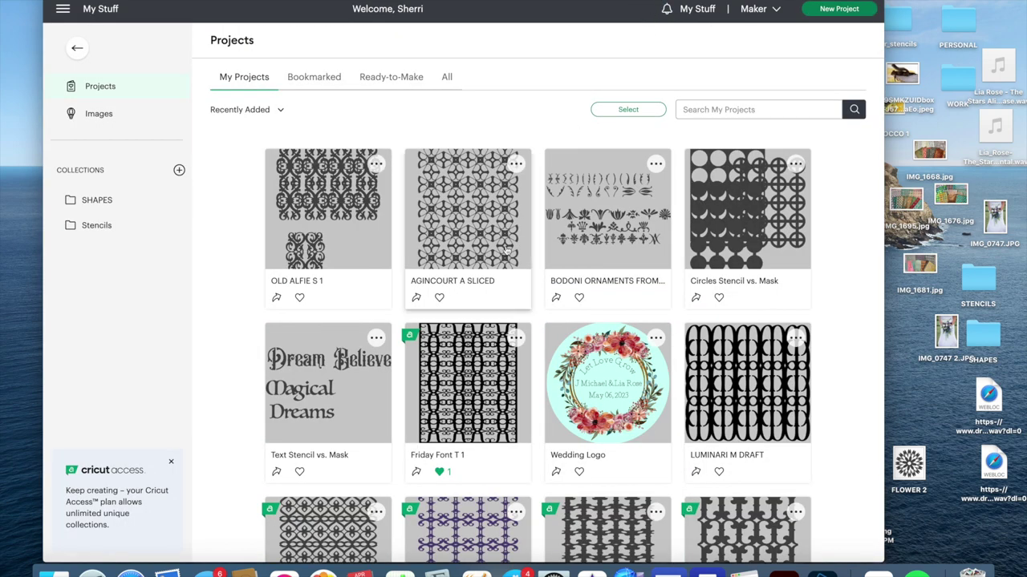
{"action": "left_click", "coordinate": [586, 239]}
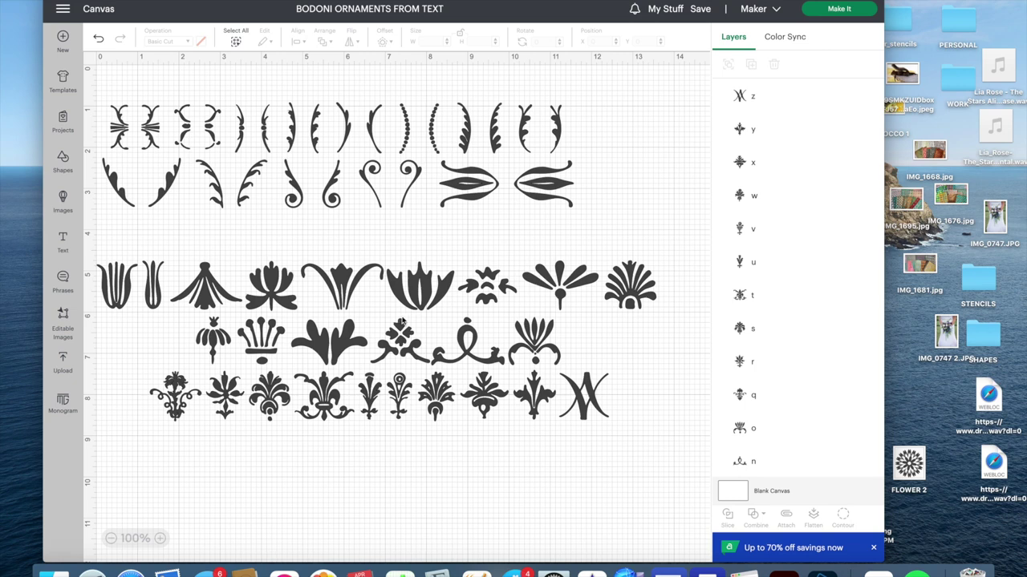
{"action": "scroll", "coordinate": [866, 289], "scroll_direction": "down", "scroll_amount": 2}
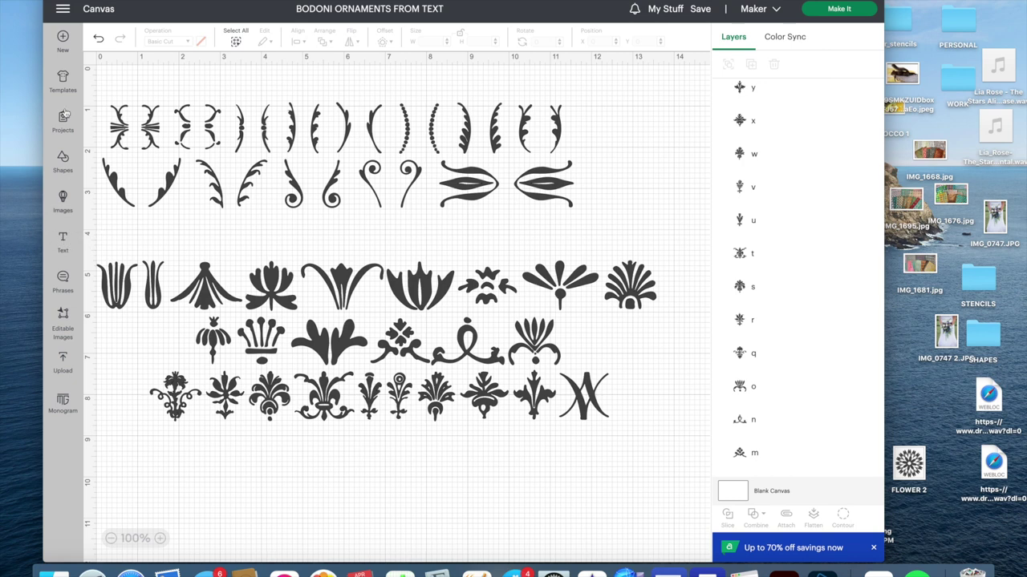
Start a new blank project and add a placeholder text object.
{"action": "left_click", "coordinate": [62, 37]}
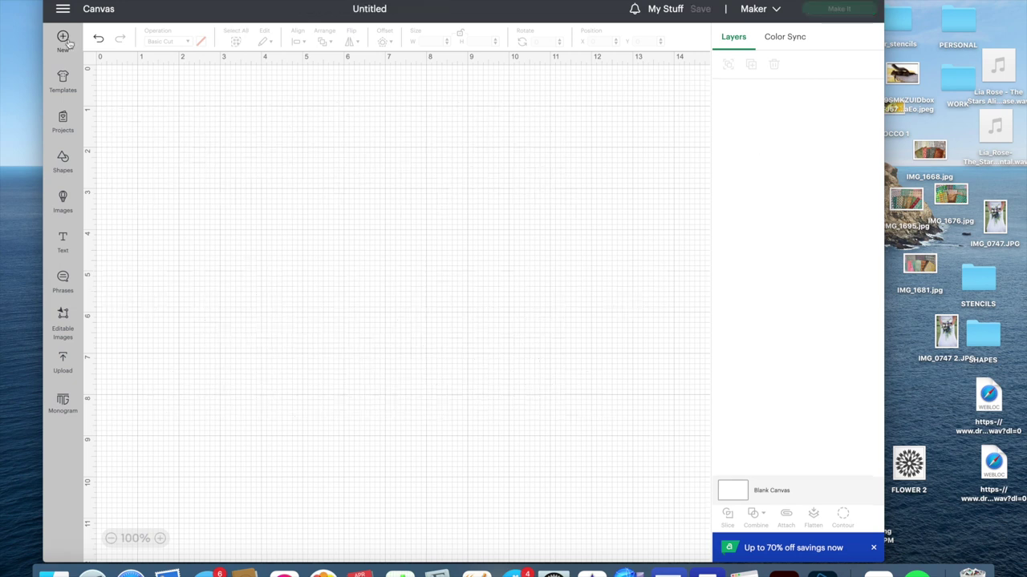
{"action": "left_click", "coordinate": [63, 241]}
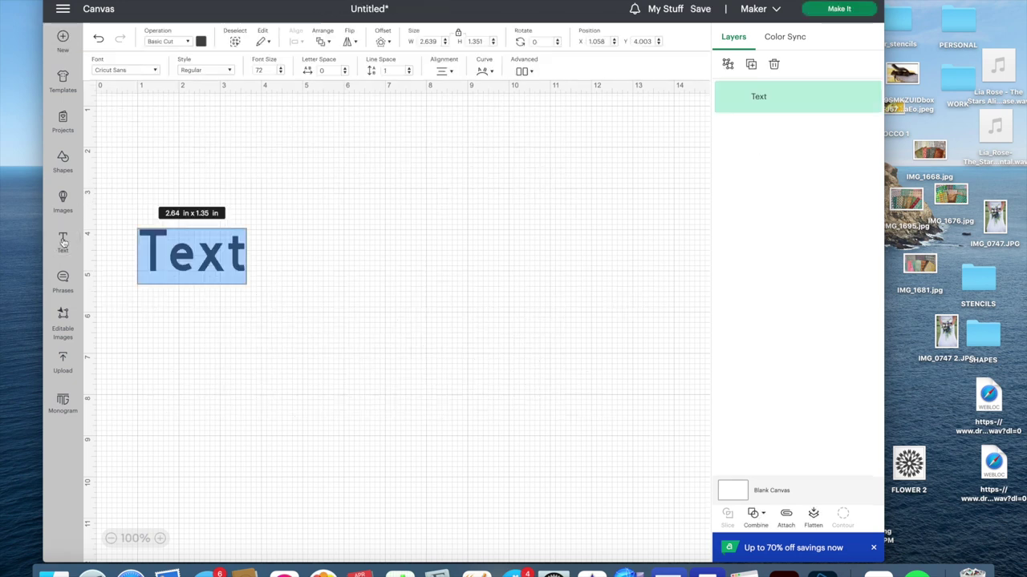
Look through the bookmarked fonts from Aeronaves to Saussa Pro Regular for letter shapes suited to a stencil.
{"action": "left_click", "coordinate": [155, 70]}
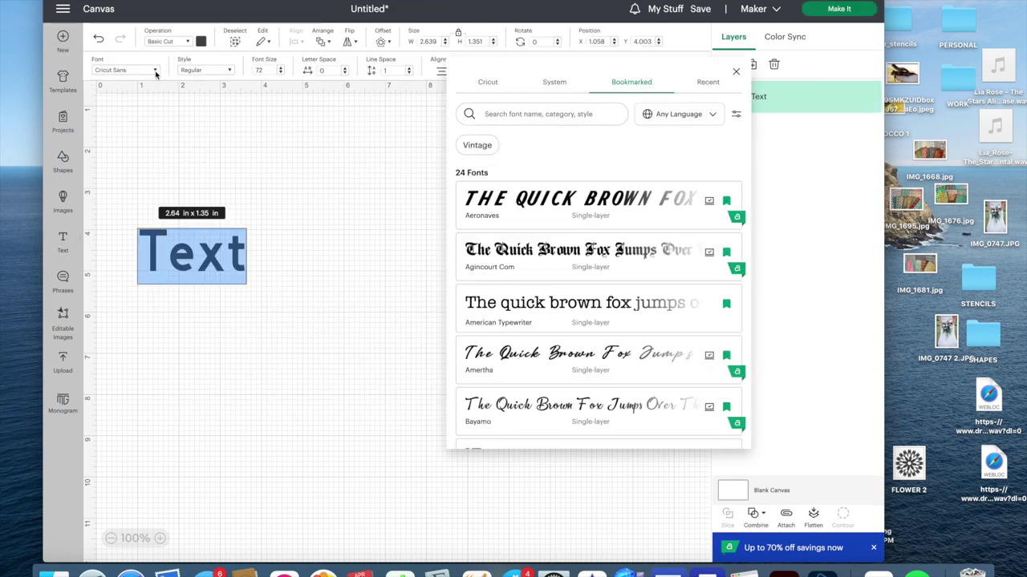
{"action": "scroll", "coordinate": [529, 369], "scroll_direction": "down", "scroll_amount": 6}
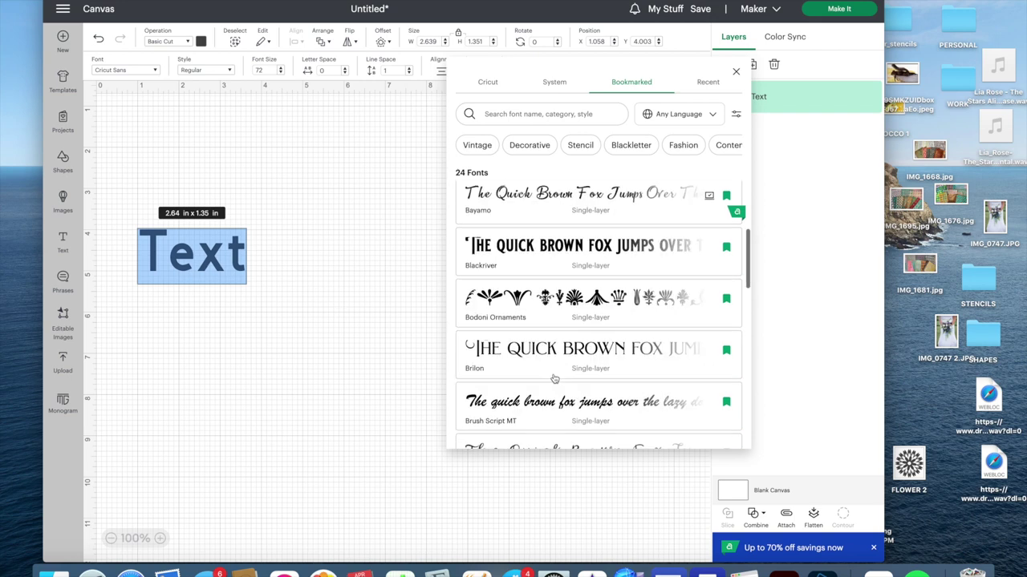
{"action": "scroll", "coordinate": [553, 378], "scroll_direction": "down", "scroll_amount": 5}
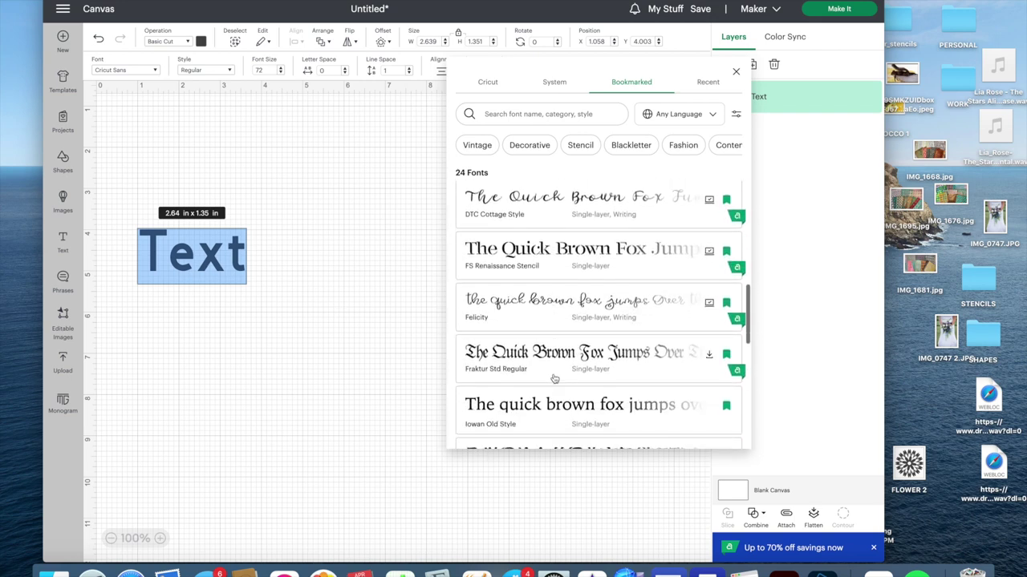
{"action": "scroll", "coordinate": [554, 377], "scroll_direction": "down", "scroll_amount": 1}
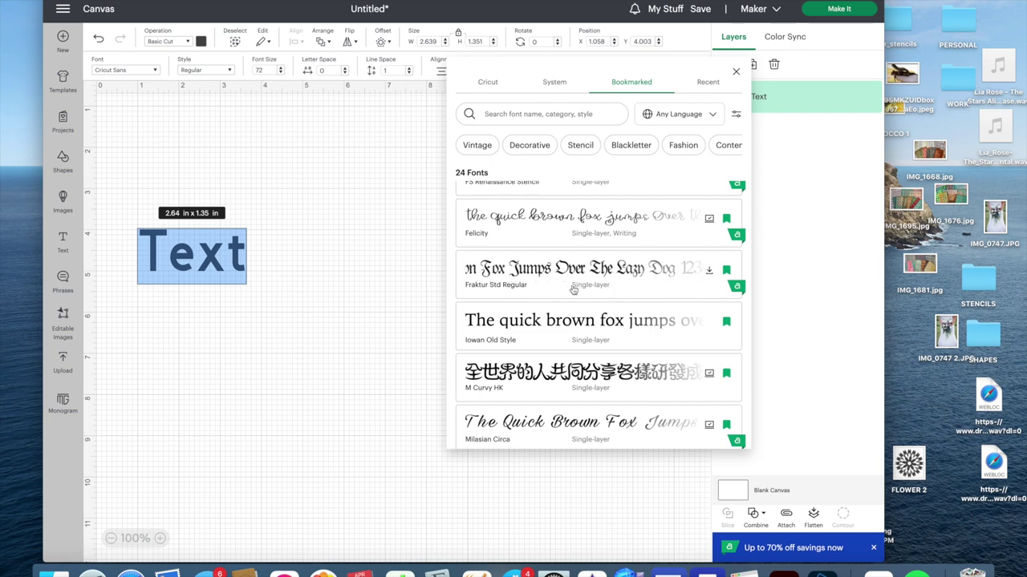
{"action": "scroll", "coordinate": [575, 313], "scroll_direction": "down", "scroll_amount": 3}
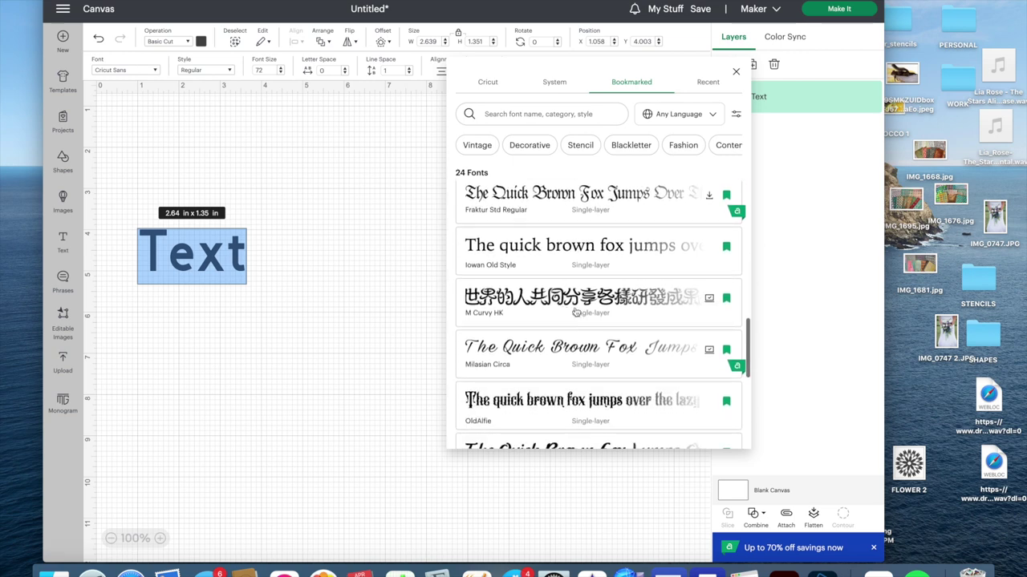
{"action": "scroll", "coordinate": [543, 353], "scroll_direction": "down", "scroll_amount": 1}
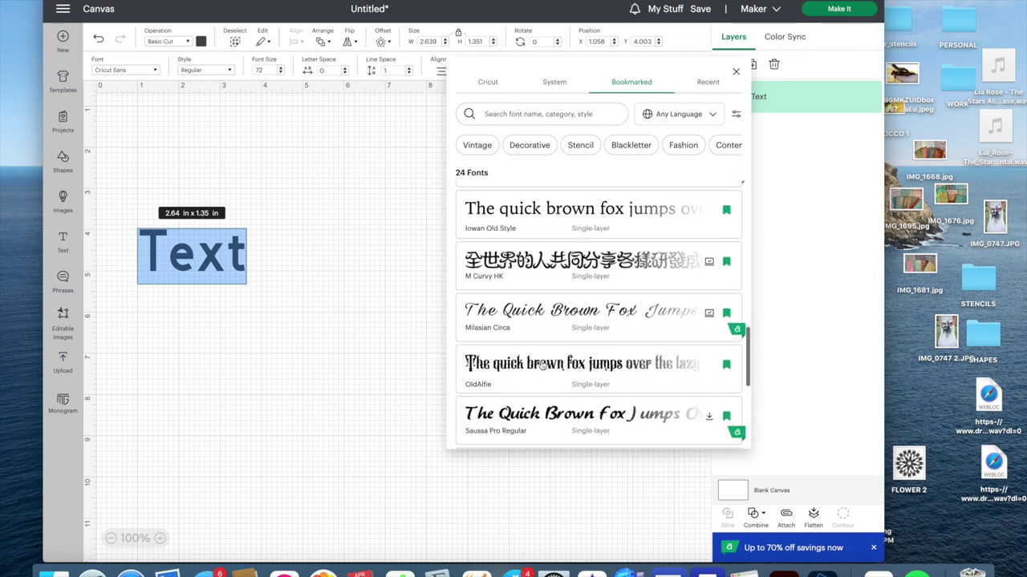
{"action": "scroll", "coordinate": [541, 365], "scroll_direction": "up", "scroll_amount": 3}
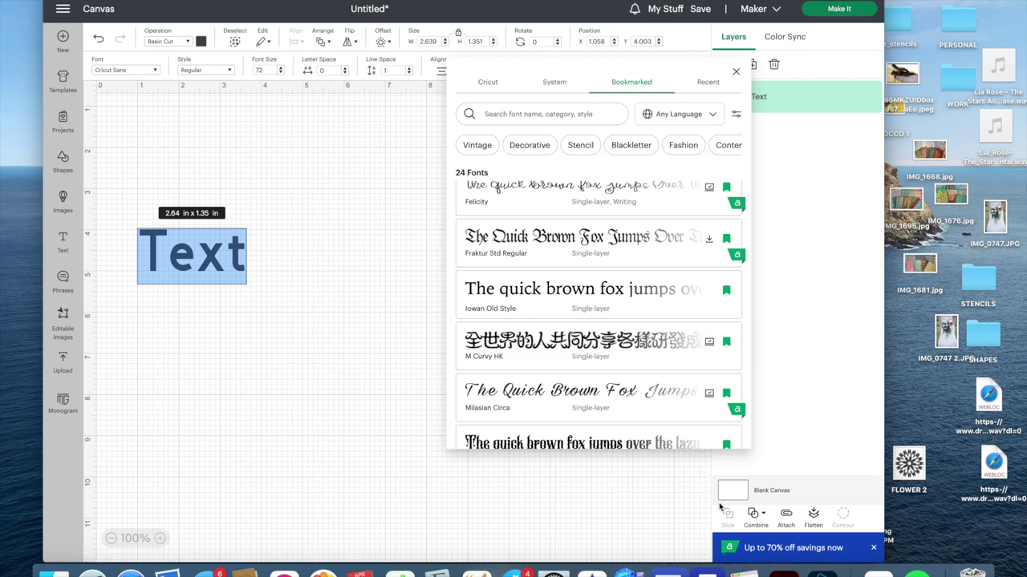
{"action": "scroll", "coordinate": [552, 440], "scroll_direction": "down", "scroll_amount": 5}
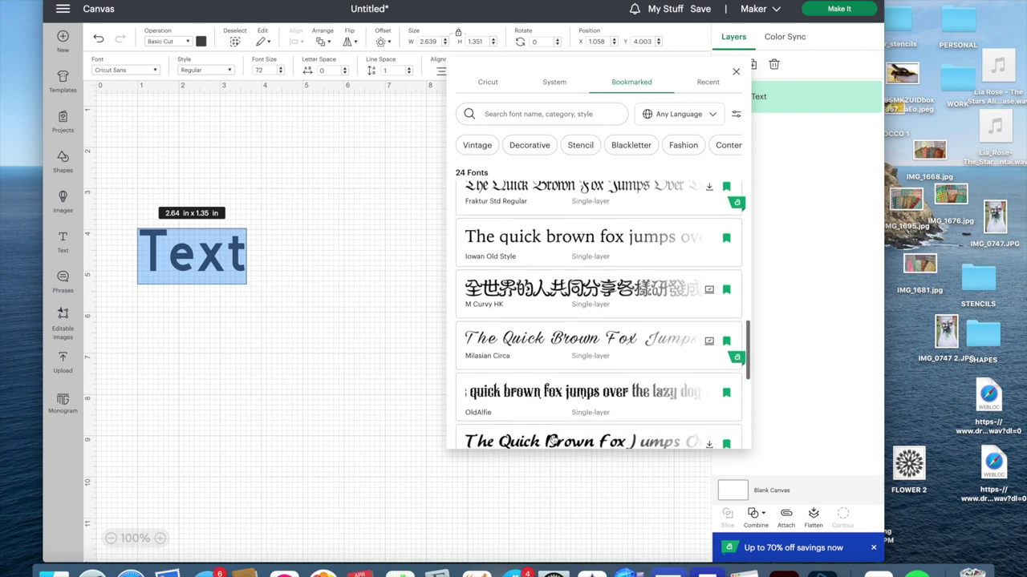
{"action": "scroll", "coordinate": [552, 439], "scroll_direction": "up", "scroll_amount": 2}
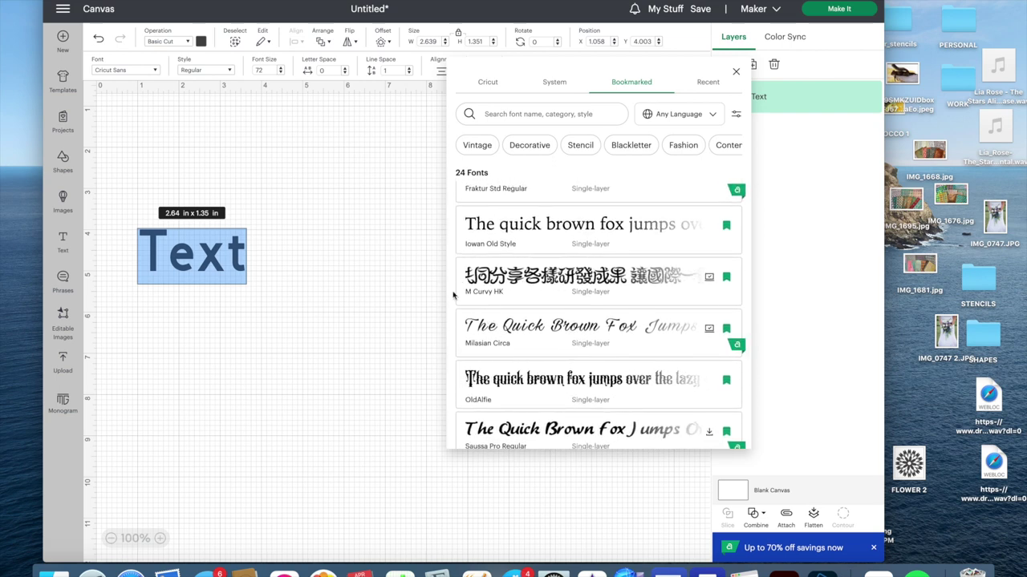
View the saved project AGINCOURT A SLICED as a pattern example and return to the canvas.
{"action": "left_click", "coordinate": [666, 9]}
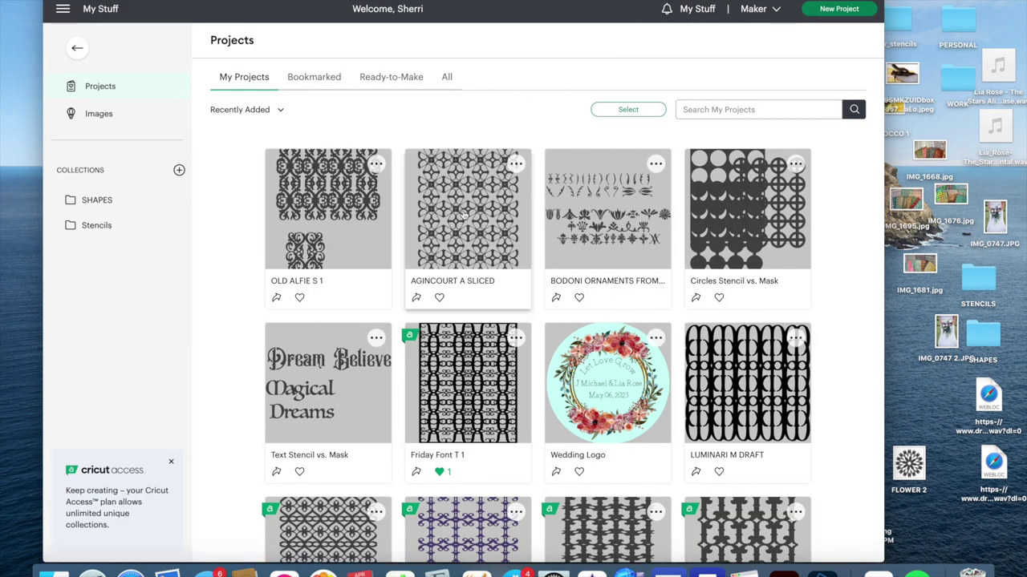
{"action": "left_click", "coordinate": [463, 214]}
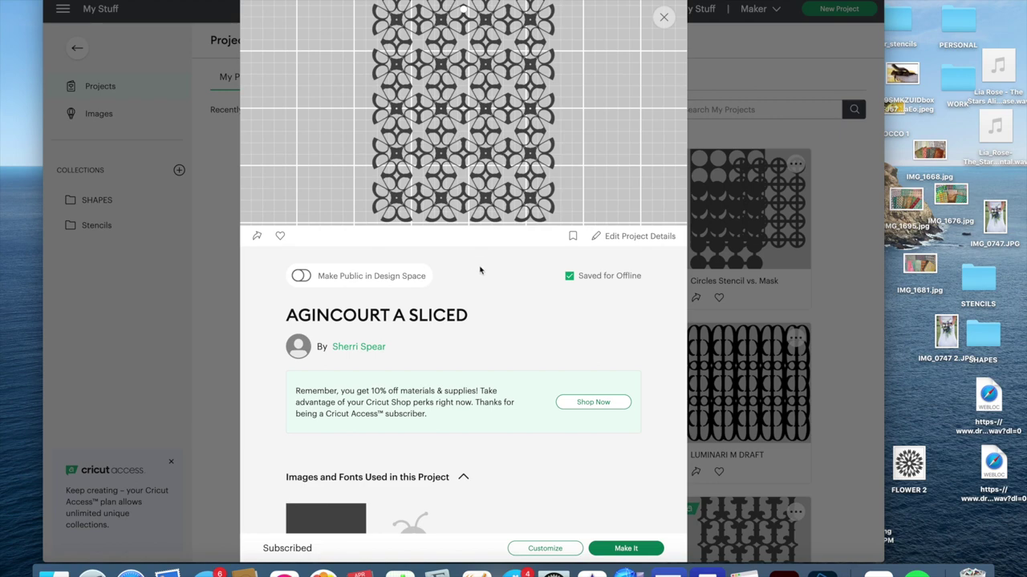
{"action": "left_click", "coordinate": [662, 18]}
{"action": "left_click", "coordinate": [838, 9]}
{"action": "left_click", "coordinate": [553, 28]}
{"action": "left_click", "coordinate": [76, 50]}
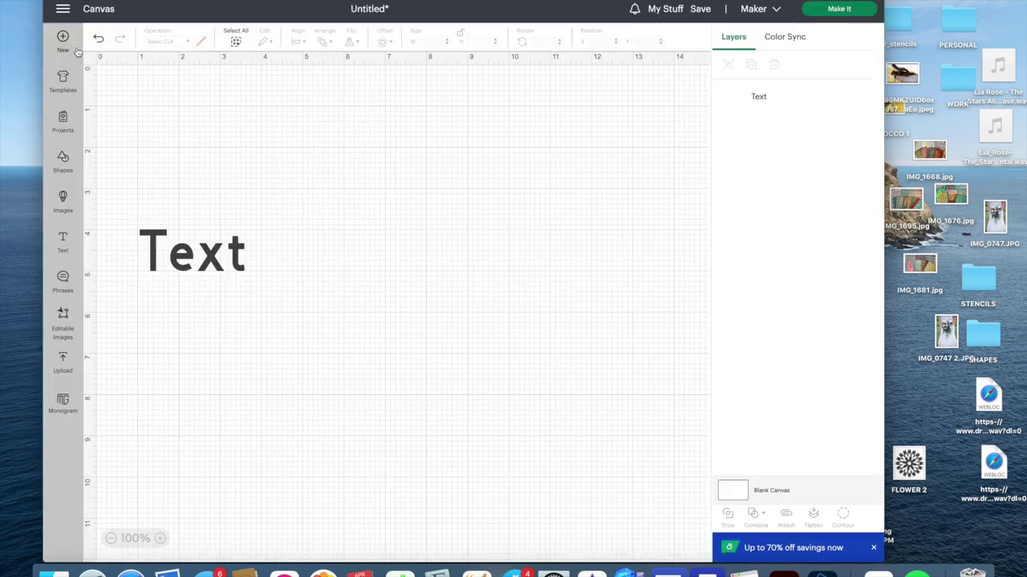
Set the placeholder text's font to M Curvy HK and enlarge it to about 11.64 × 3.49 in.
{"action": "left_click", "coordinate": [224, 251]}
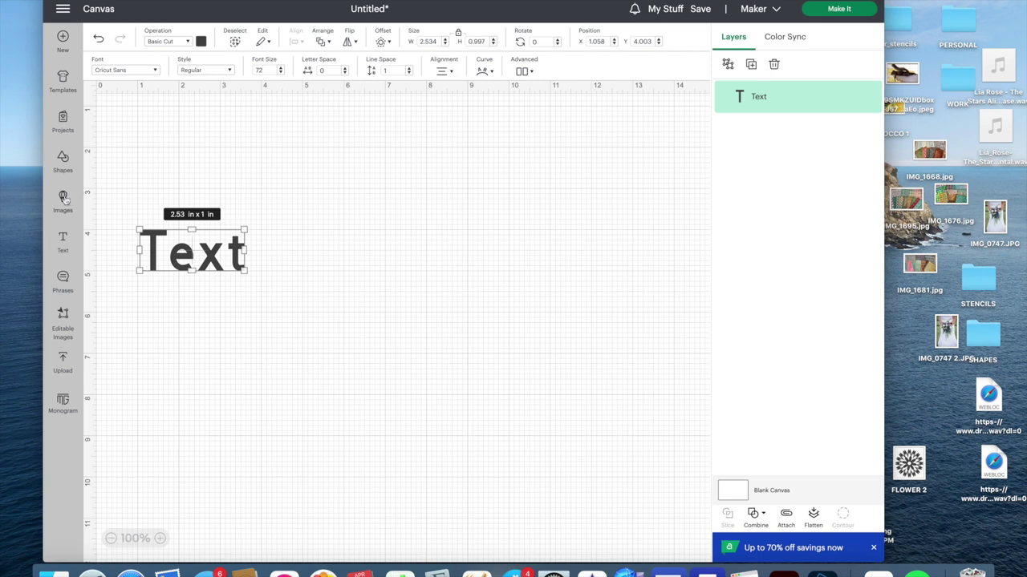
{"action": "left_click", "coordinate": [155, 71]}
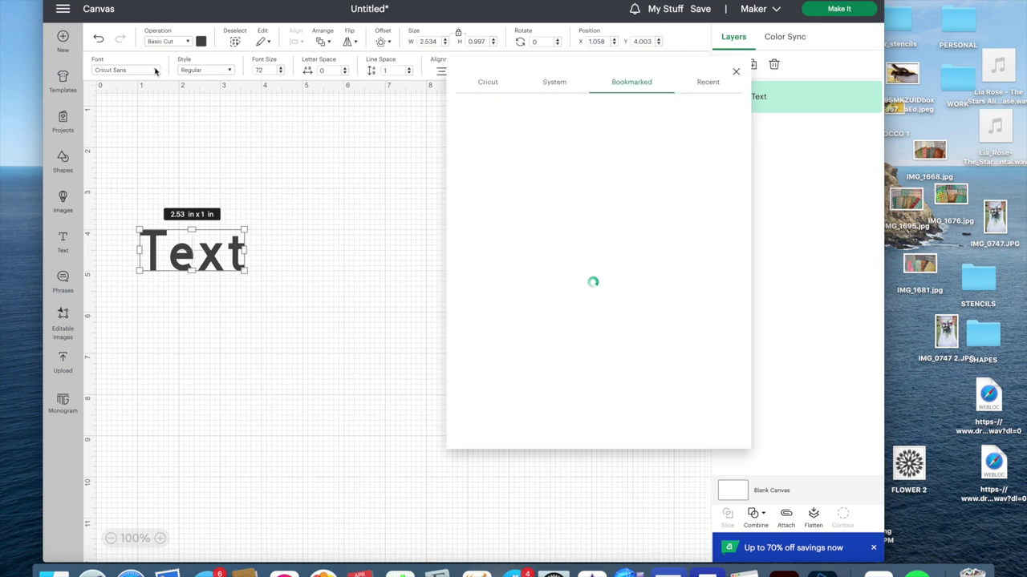
{"action": "scroll", "coordinate": [549, 354], "scroll_direction": "down", "scroll_amount": 2}
{"action": "scroll", "coordinate": [549, 354], "scroll_direction": "down", "scroll_amount": 10}
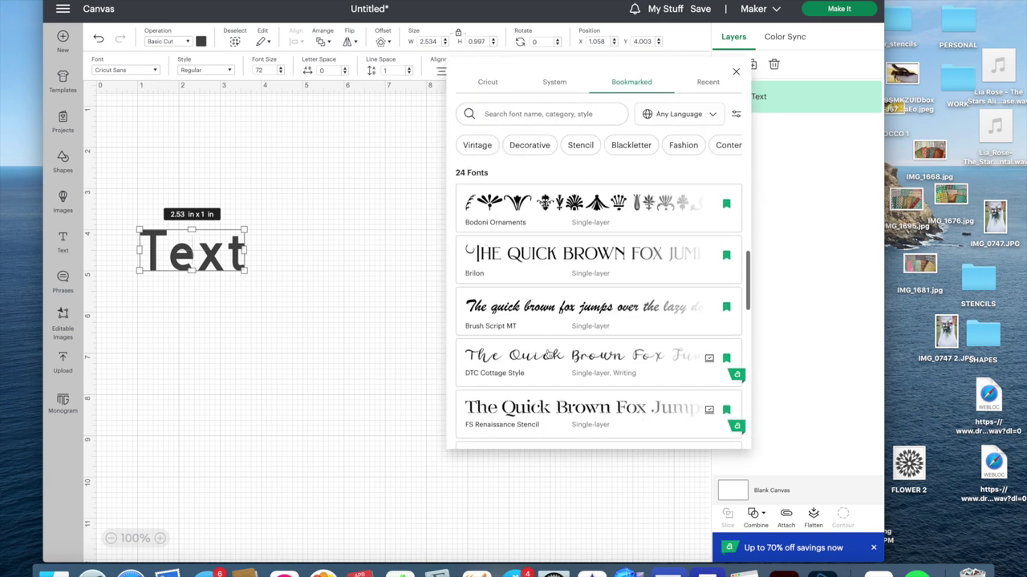
{"action": "left_click", "coordinate": [553, 343]}
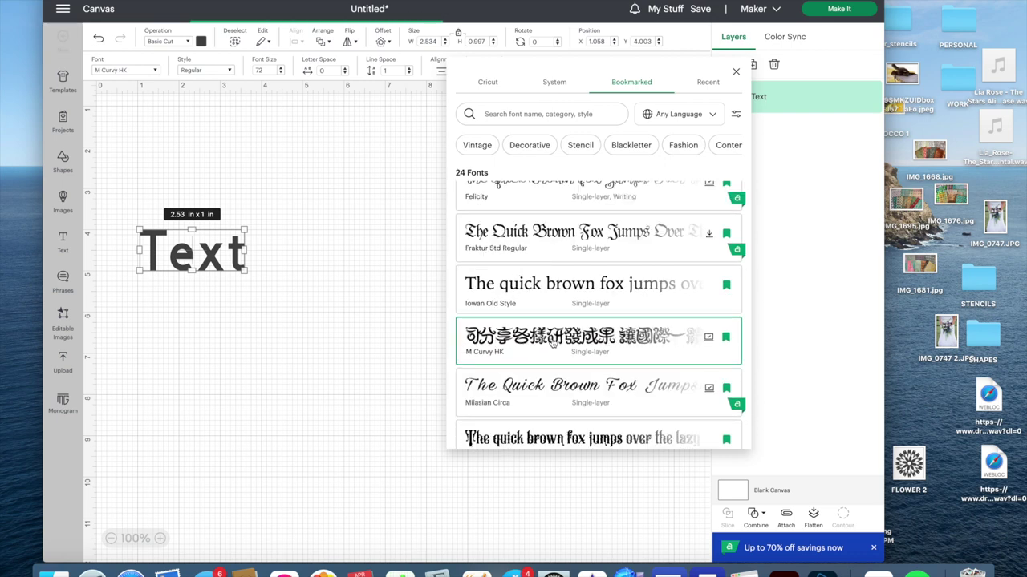
{"action": "left_click", "coordinate": [312, 314]}
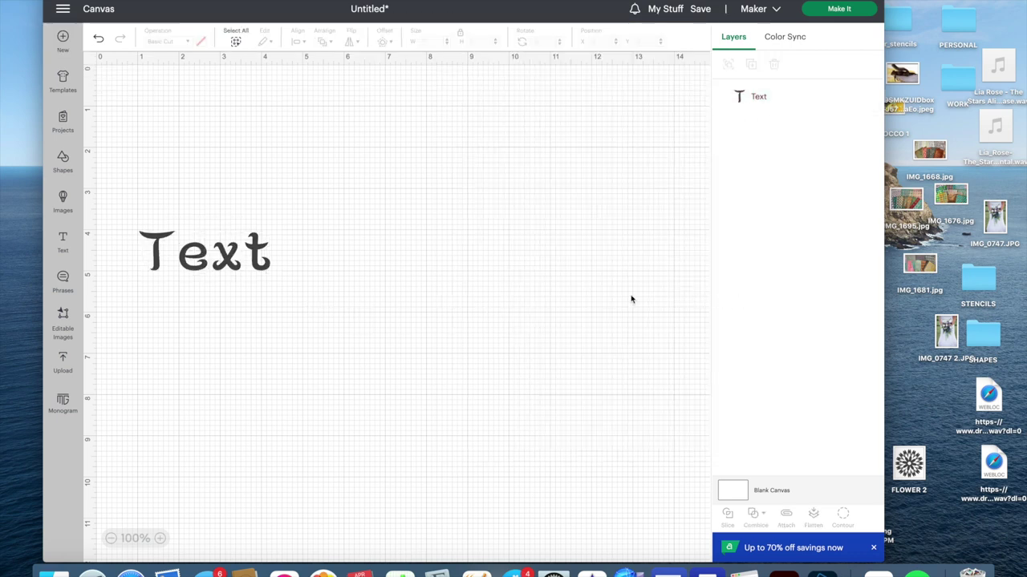
{"action": "left_click", "coordinate": [237, 263]}
{"action": "left_click_drag", "start_coordinate": [271, 273], "coordinate": [410, 380]}
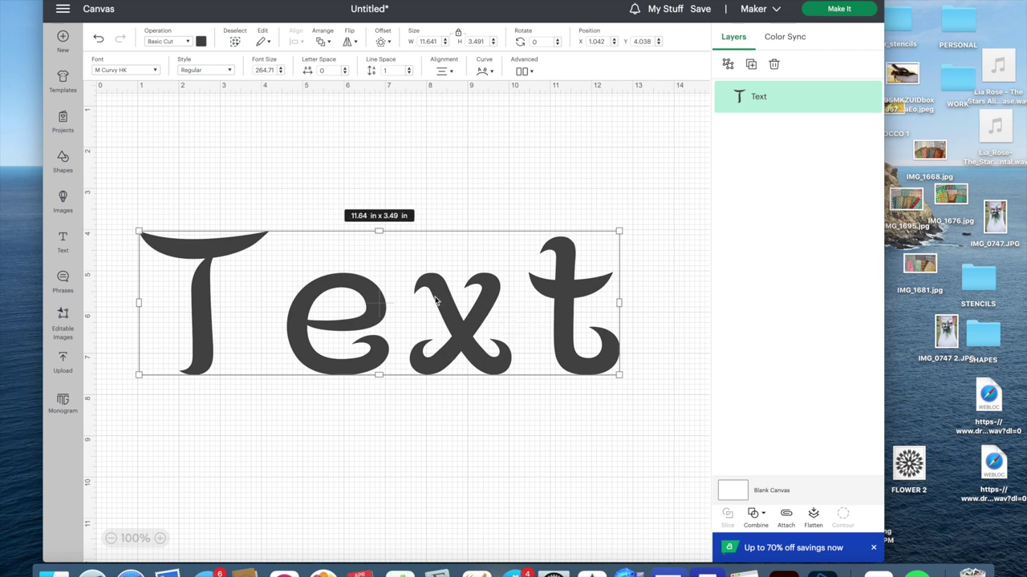
Remove the letters "Te" from the text and ungroup the remaining "xt" into separate letters.
{"action": "double_click", "coordinate": [381, 273]}
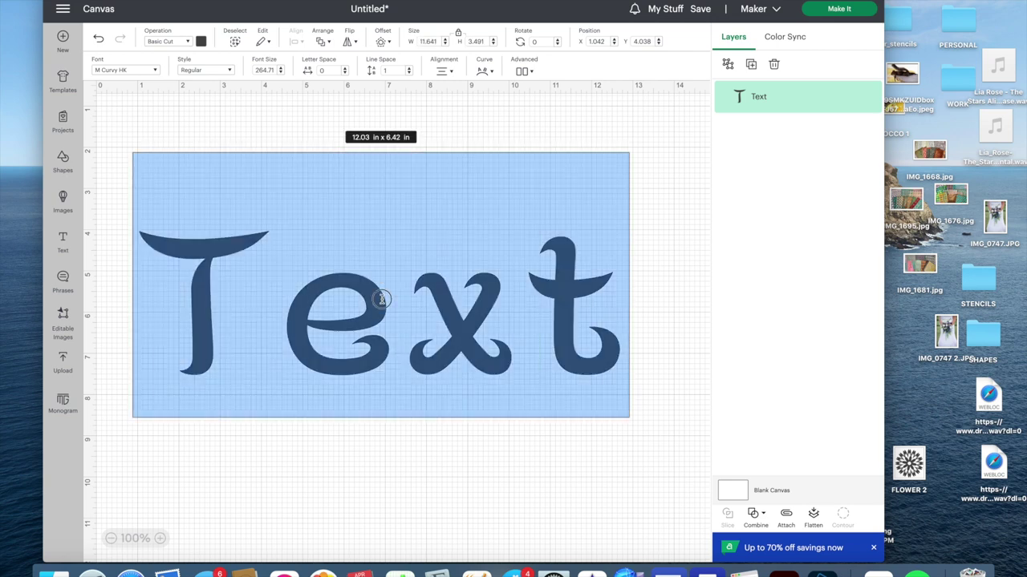
{"action": "left_click_drag", "start_coordinate": [383, 299], "coordinate": [135, 289]}
{"action": "key", "text": "BackSpace"}
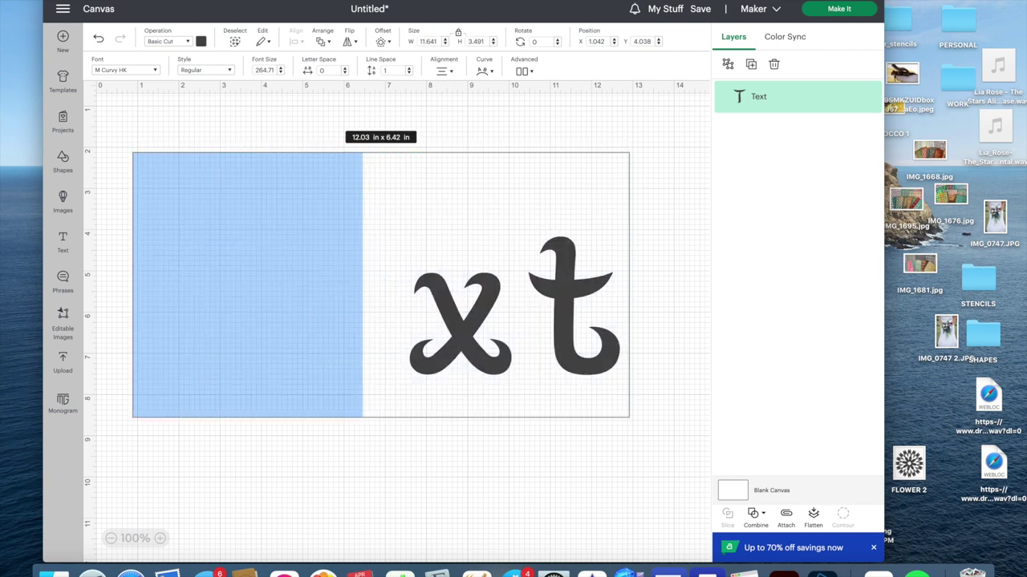
{"action": "left_click", "coordinate": [287, 303]}
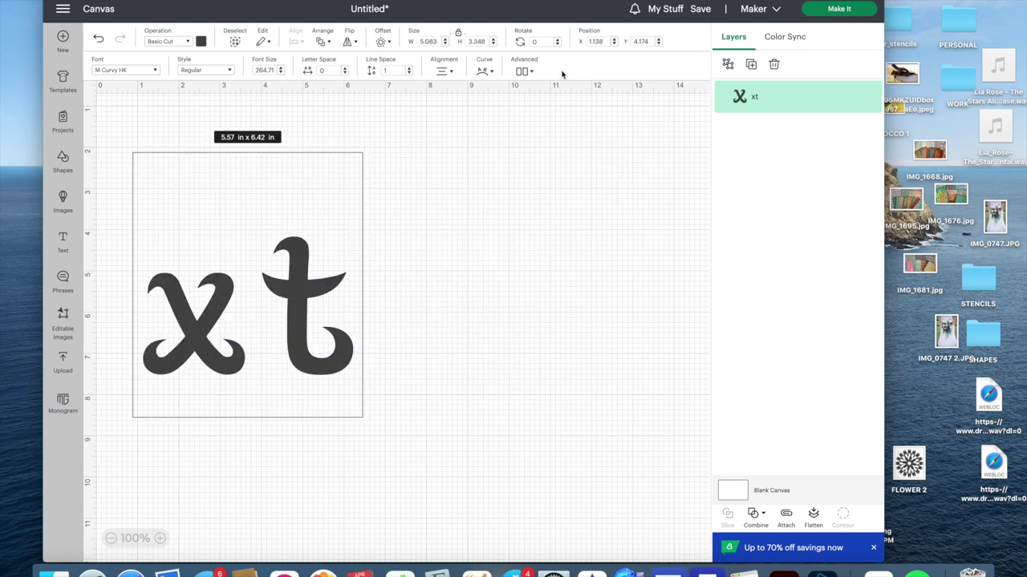
{"action": "left_click", "coordinate": [522, 71]}
{"action": "left_click", "coordinate": [529, 93]}
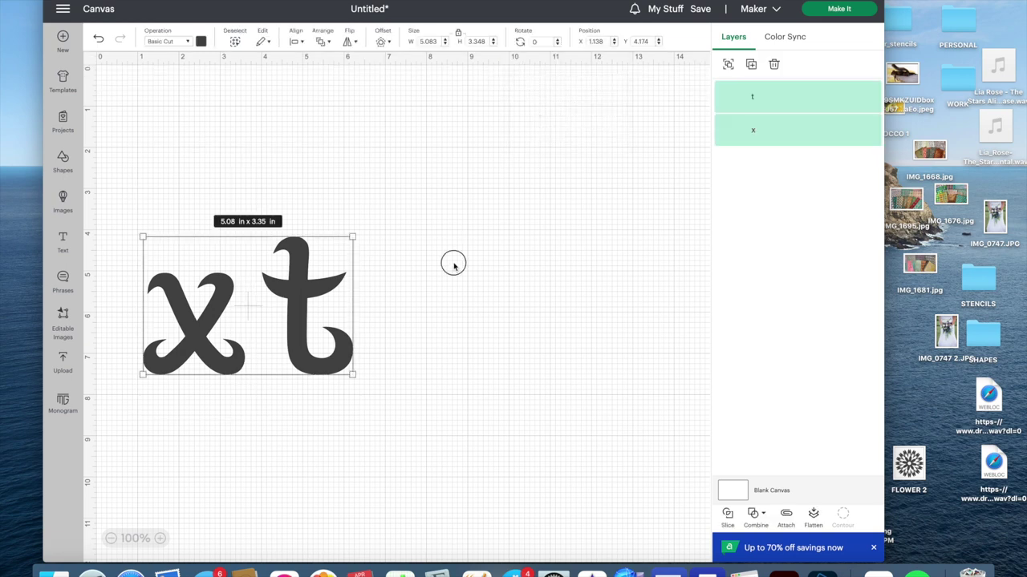
{"action": "left_click", "coordinate": [453, 266]}
Move the letter t away from the x, duplicate it, and set the two t's side by side.
{"action": "left_click_drag", "start_coordinate": [334, 314], "coordinate": [374, 255]}
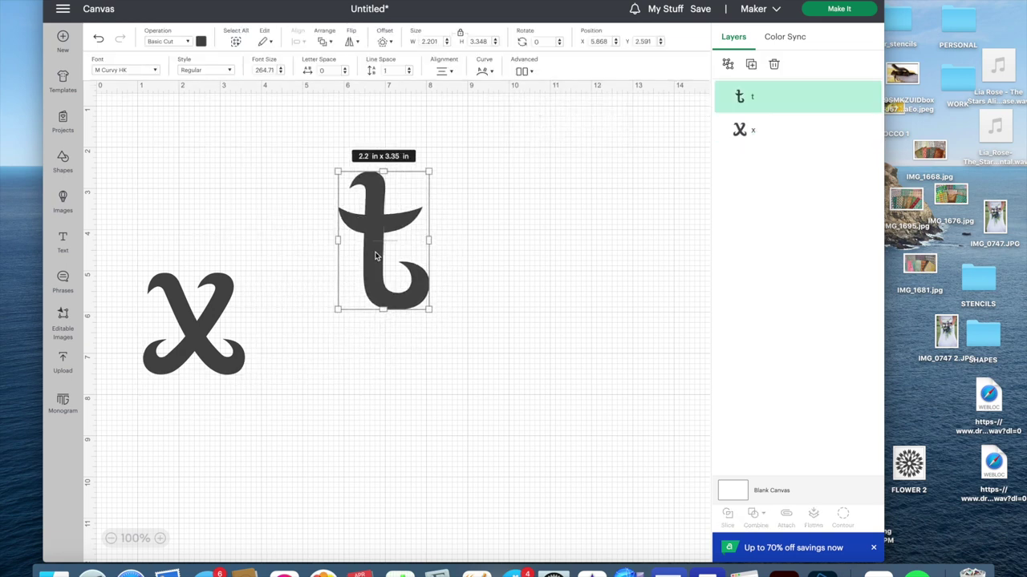
{"action": "key", "text": "super+v"}
{"action": "left_click_drag", "start_coordinate": [198, 188], "coordinate": [350, 300]}
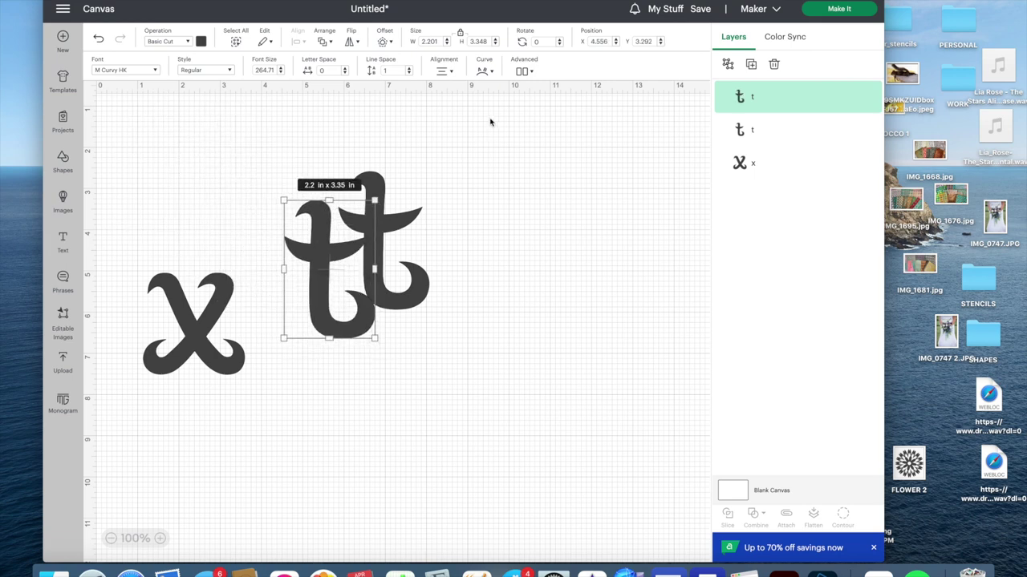
{"action": "left_click_drag", "start_coordinate": [415, 210], "coordinate": [484, 229]}
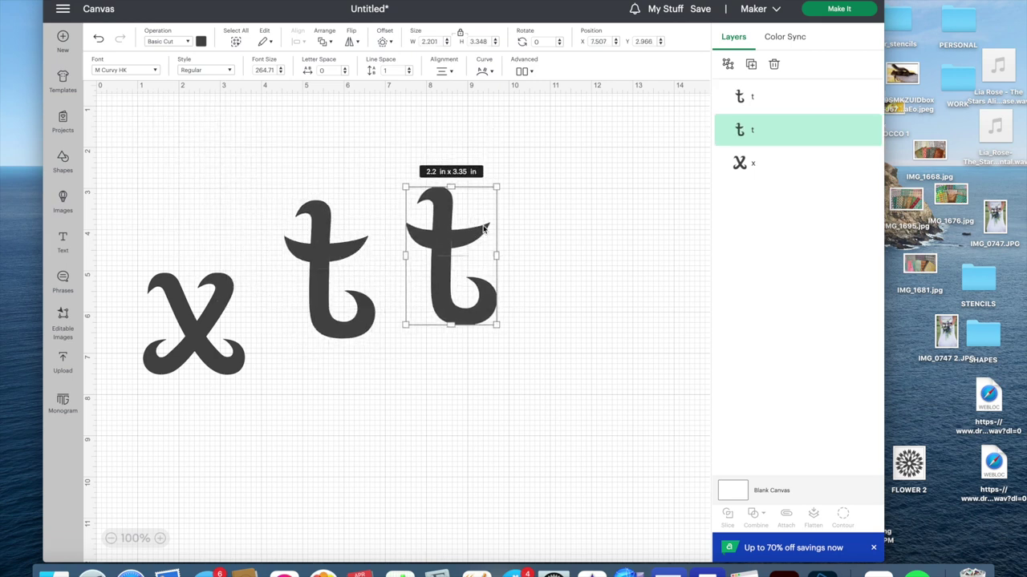
Flip the outer t vertically and place it beneath the other t so their curved ends overlap.
{"action": "left_click", "coordinate": [353, 44]}
{"action": "left_click", "coordinate": [374, 85]}
{"action": "left_click_drag", "start_coordinate": [446, 267], "coordinate": [324, 401]}
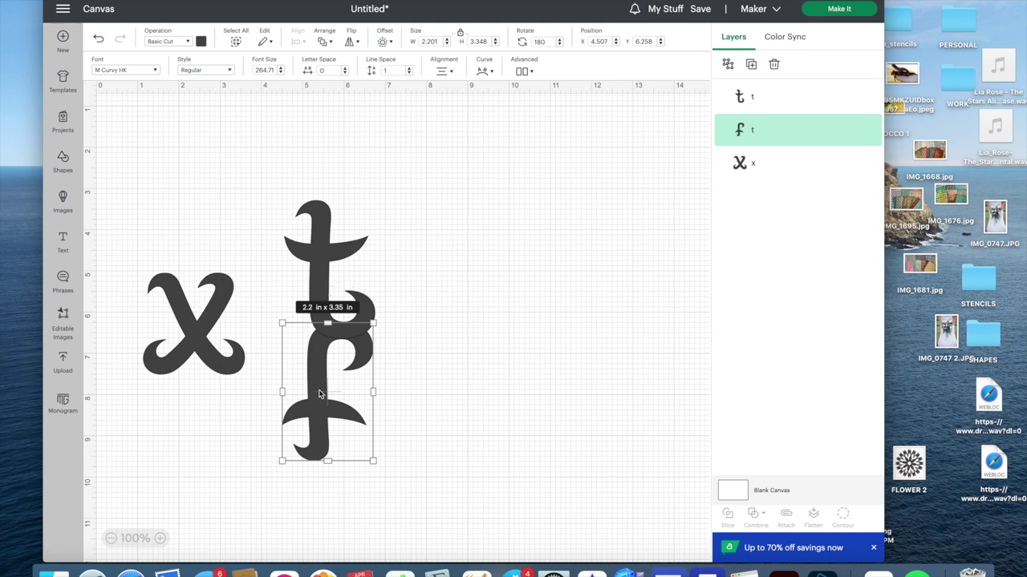
{"action": "left_click_drag", "start_coordinate": [319, 393], "coordinate": [320, 398]}
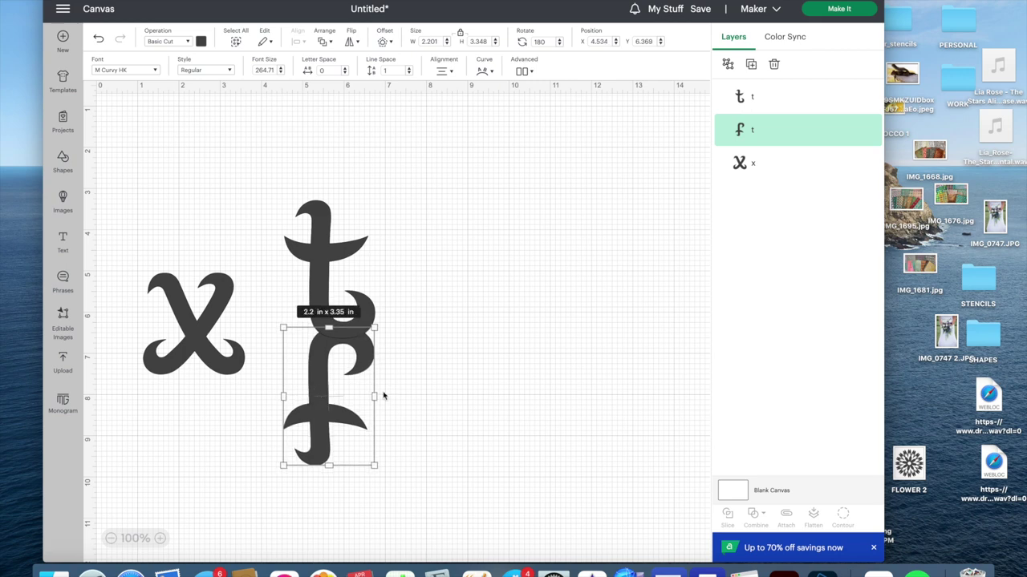